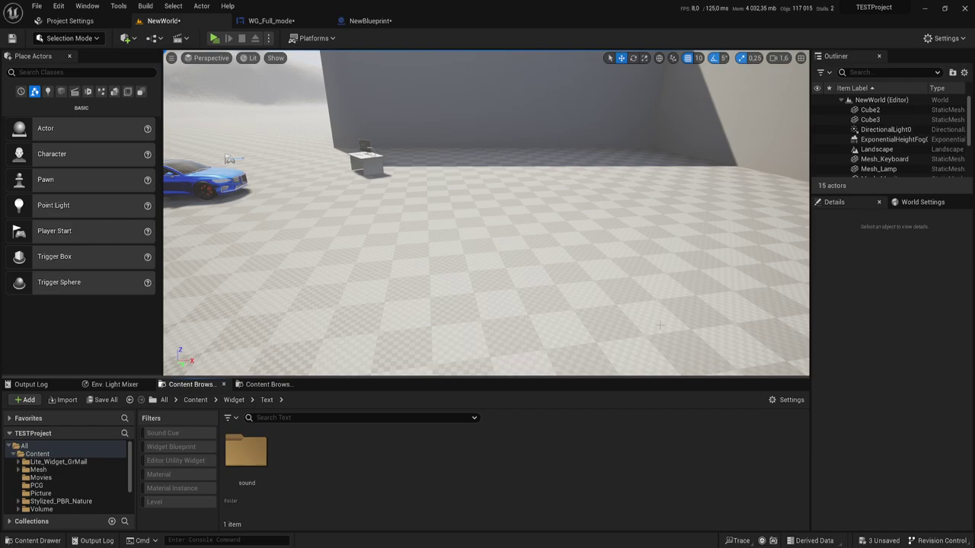
Step: Create a User Widget blueprint named WG_TextOpis in Content/Widget/Text and open it
right_click(373, 487)
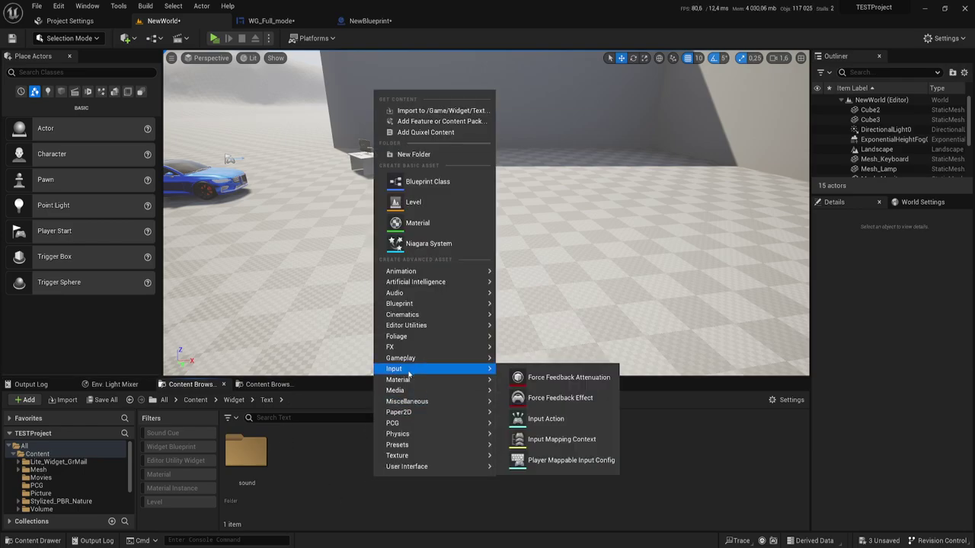
mouse_move(429, 467)
click(550, 533)
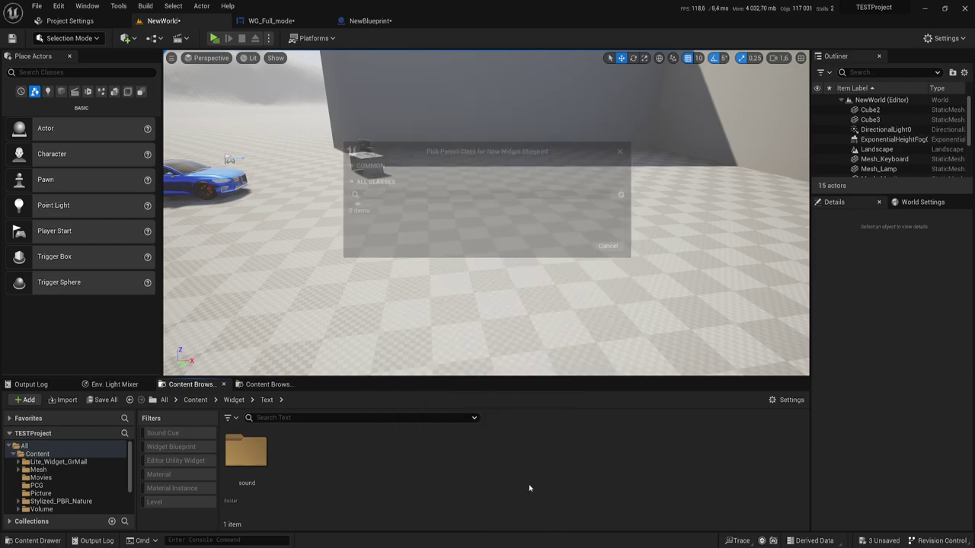
click(381, 181)
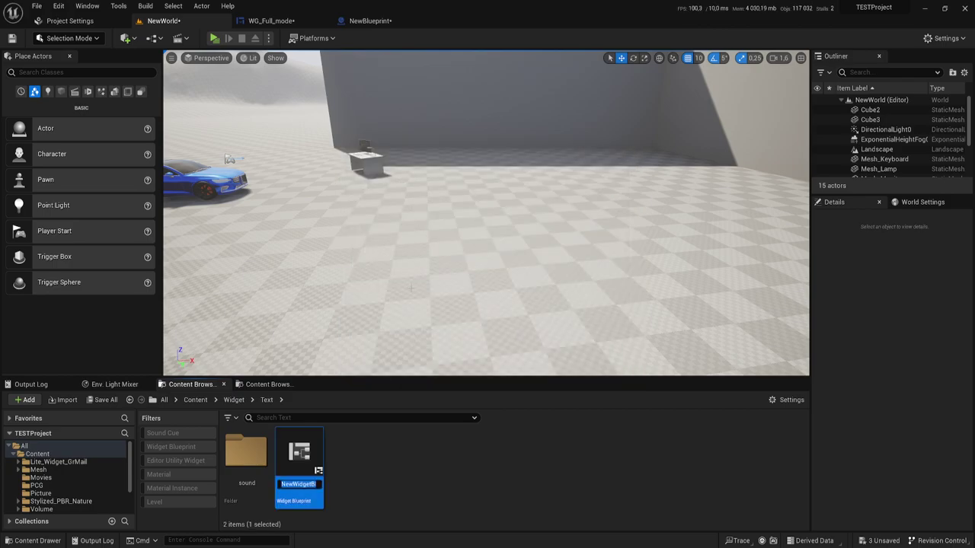
key(BackSpace)
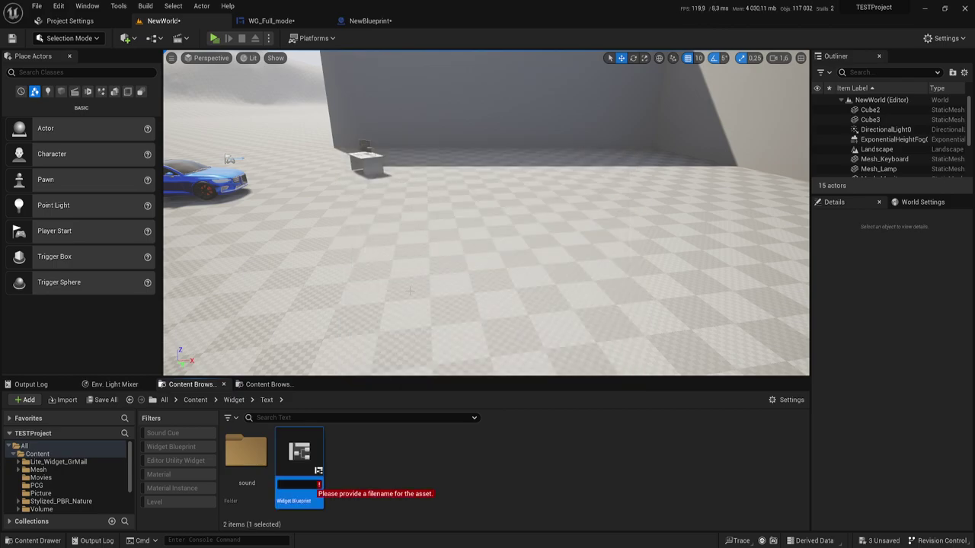
text(ЦП)
key(BackSpace)
key(BackSpace)
text(WG_TextOpis)
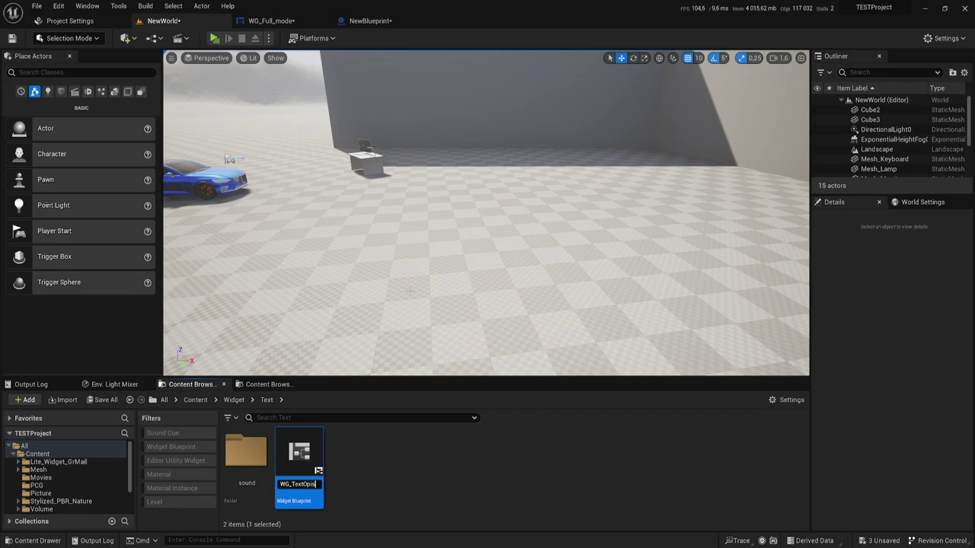
key(Return)
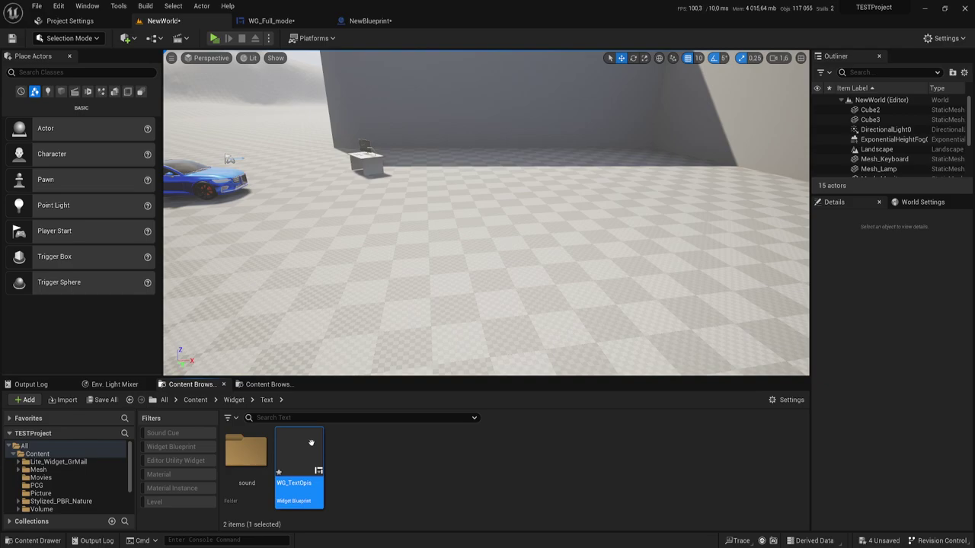
double_click(312, 449)
Step: Add a Canvas Panel as the widget's root and place an Overlay on it
scroll(411, 226, down, 2)
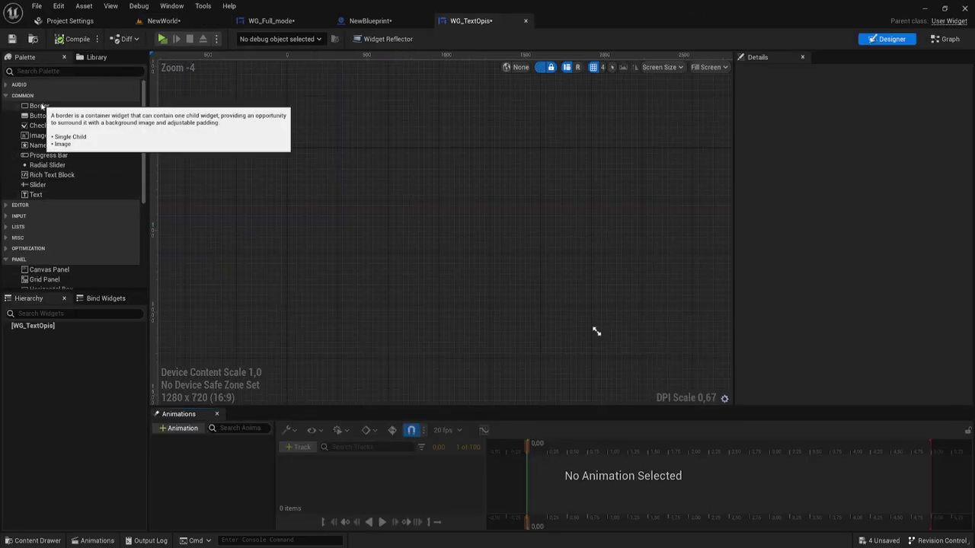
scroll(57, 229, down, 3)
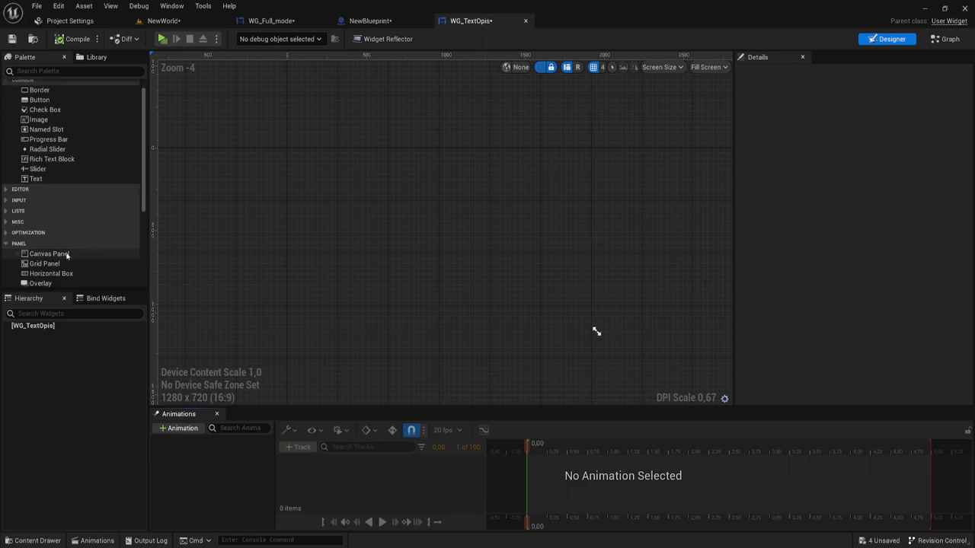
drag(54, 206, 309, 200)
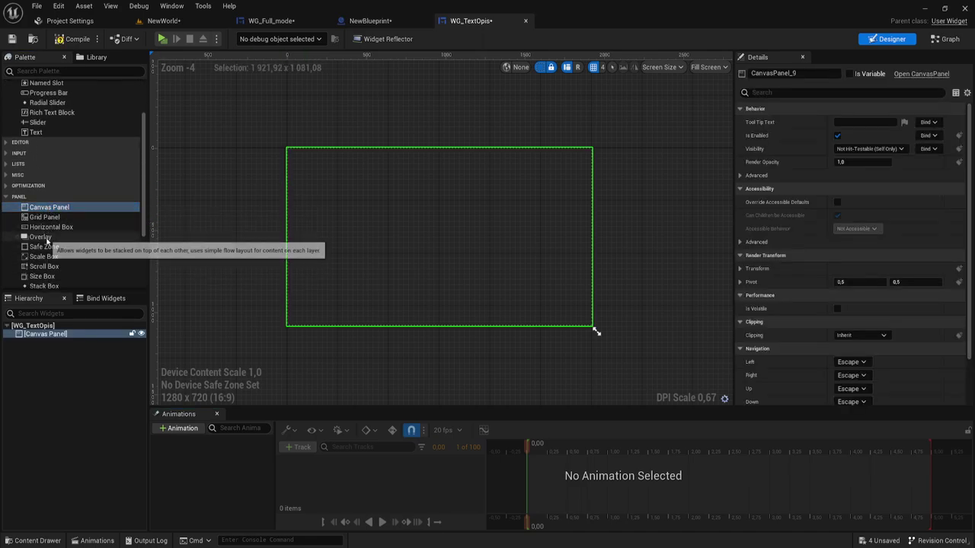
mouse_move(46, 236)
mouse_down()
mouse_move(361, 187)
mouse_move(523, 235)
mouse_up()
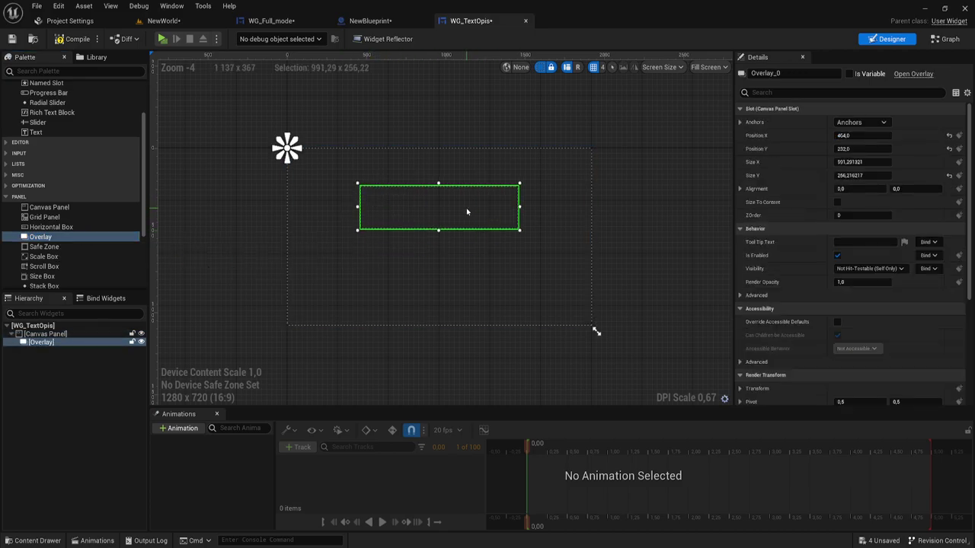
Step: Resize the Overlay into a bottom bar at 0, 836 (1092.73×165.47) and add a Border inside
mouse_move(466, 208)
mouse_down()
mouse_move(380, 284)
mouse_move(392, 298)
mouse_up()
scroll(392, 297, up, 4)
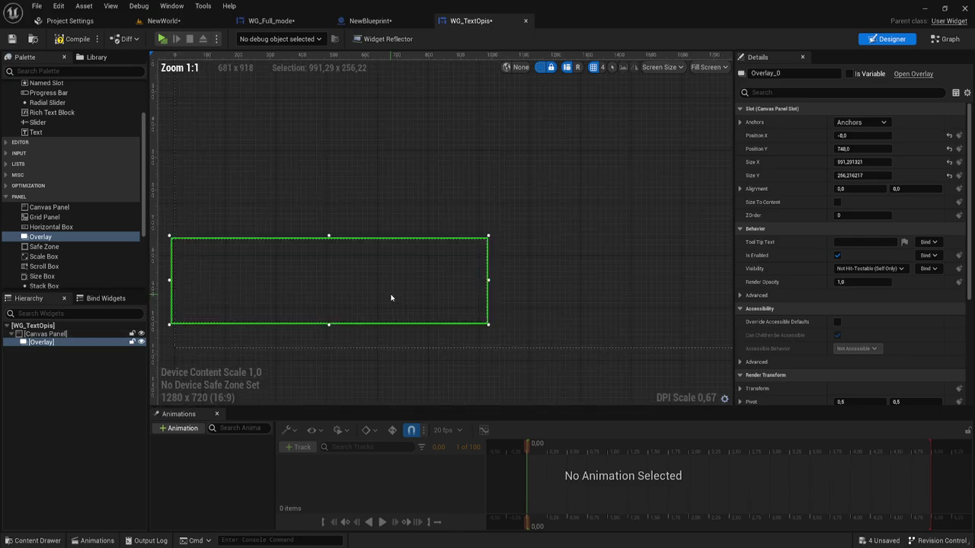
scroll(391, 296, down, 1)
scroll(391, 298, down, 2)
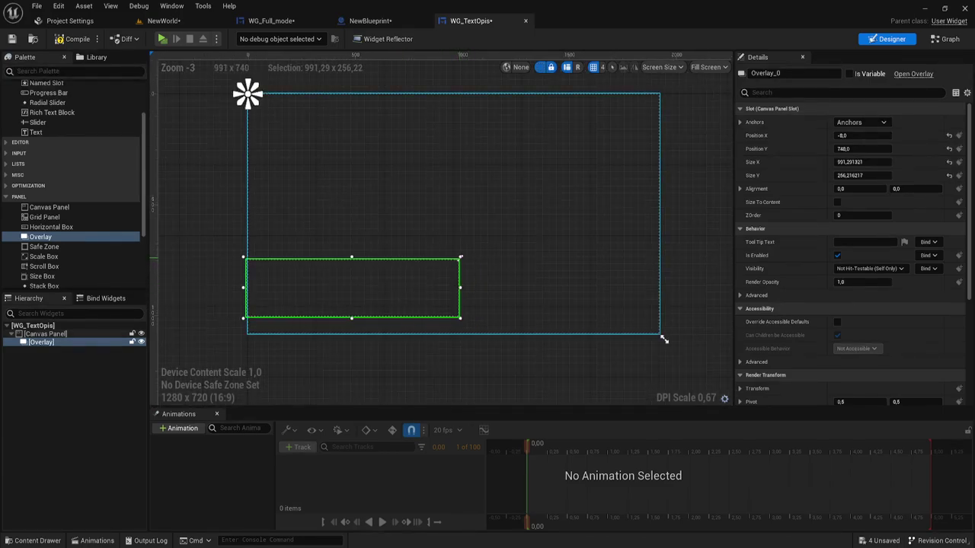
mouse_move(459, 259)
mouse_down()
mouse_move(505, 286)
mouse_move(481, 278)
mouse_move(433, 294)
mouse_up()
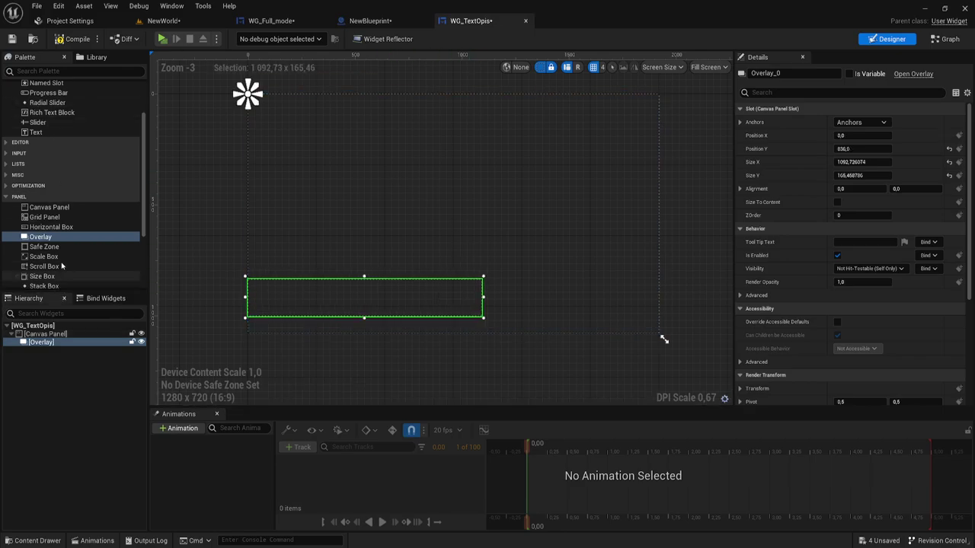
scroll(44, 156, up, 3)
drag(39, 105, 360, 309)
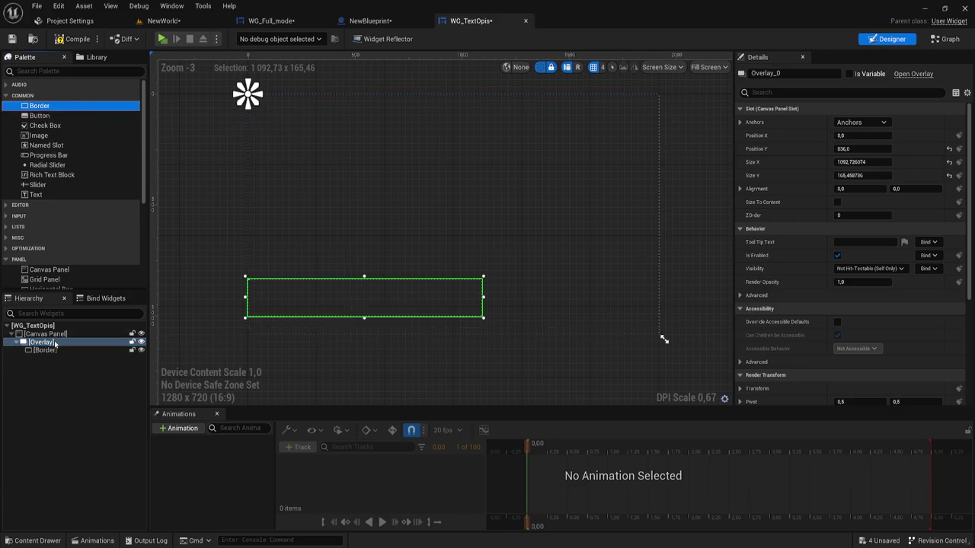
Step: Set the Border's horizontal and vertical alignment to Fill
click(43, 351)
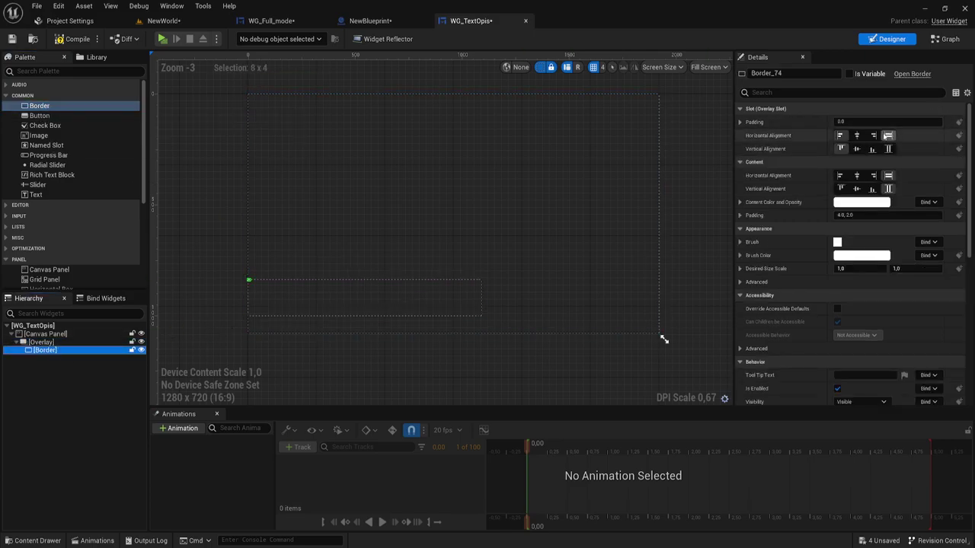
click(888, 135)
click(888, 148)
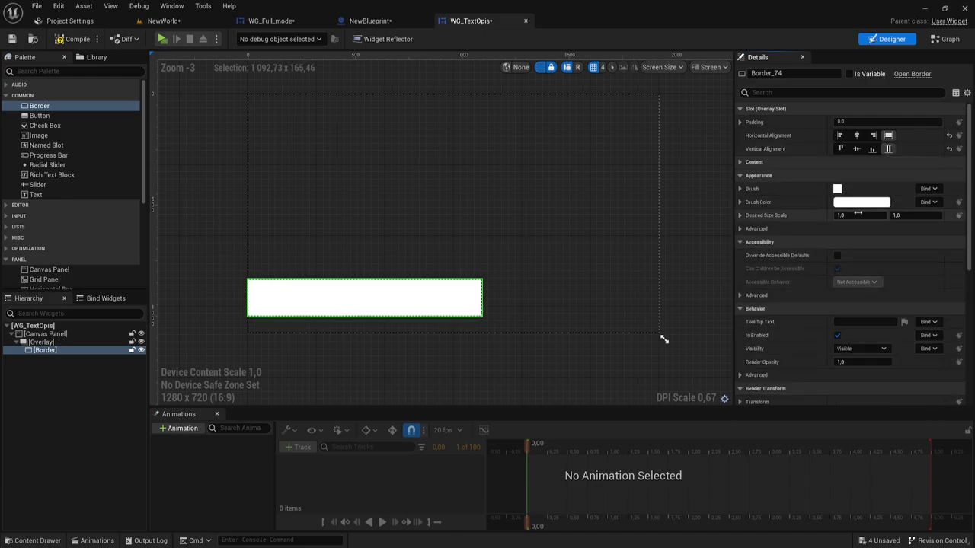
Step: Give the Border a semi-transparent black brush colour (hex 000000AE, alpha about 0.68)
scroll(833, 227, down, 1)
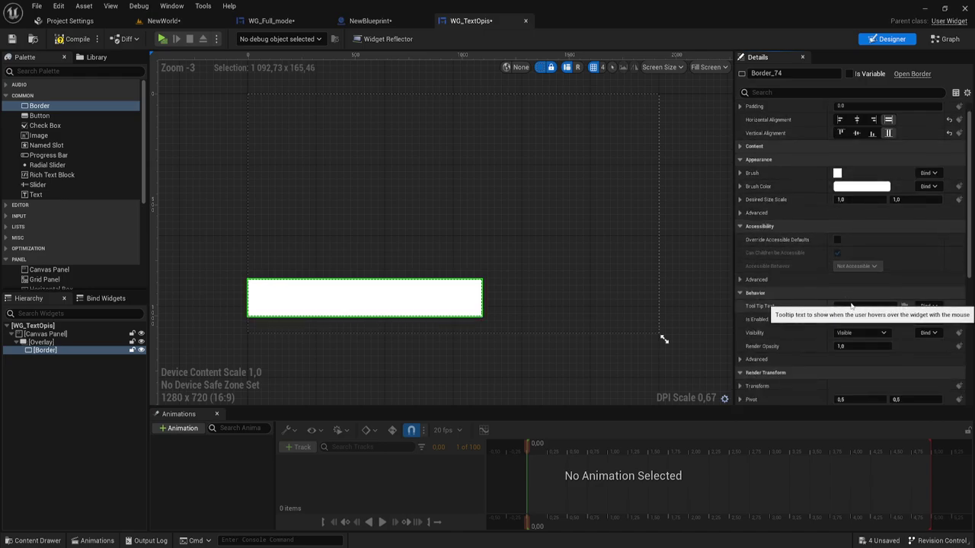
click(859, 187)
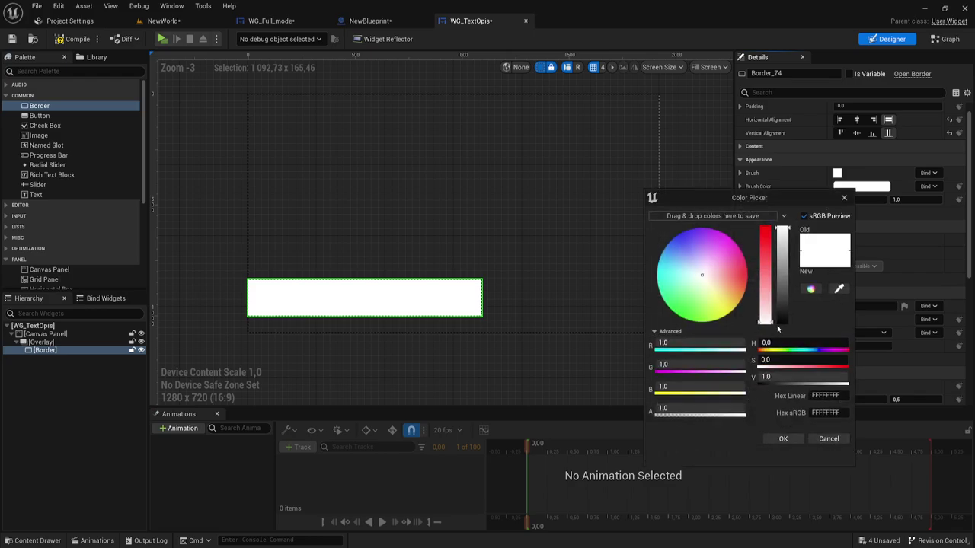
click(784, 320)
drag(787, 320, 783, 325)
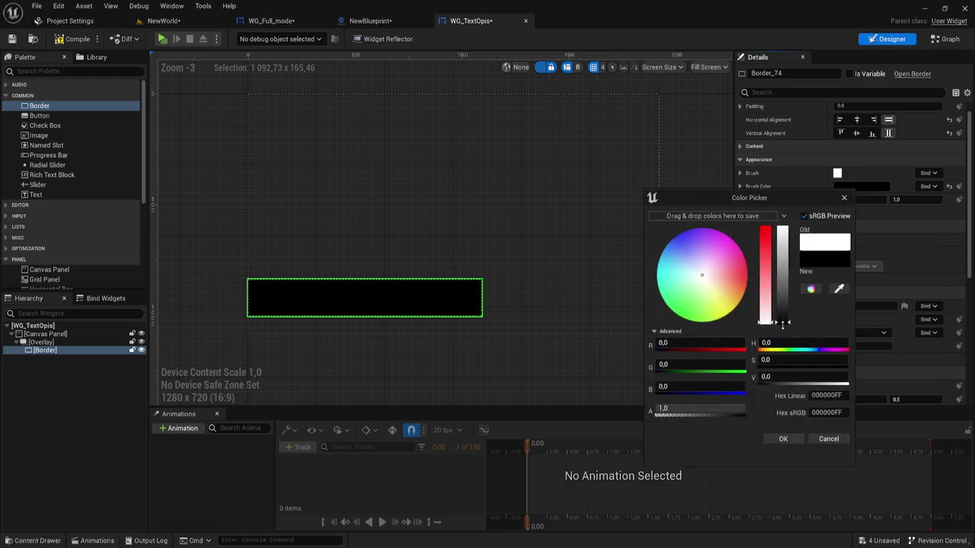
drag(722, 408, 704, 409)
click(783, 439)
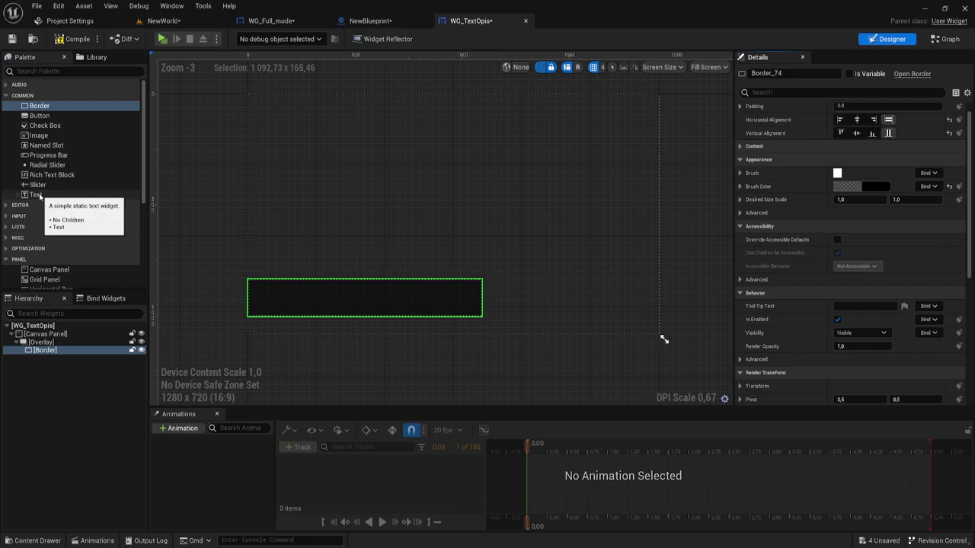
Step: Place a Text block in the Border, centred, with font size 22 and centre justification
drag(36, 195, 45, 350)
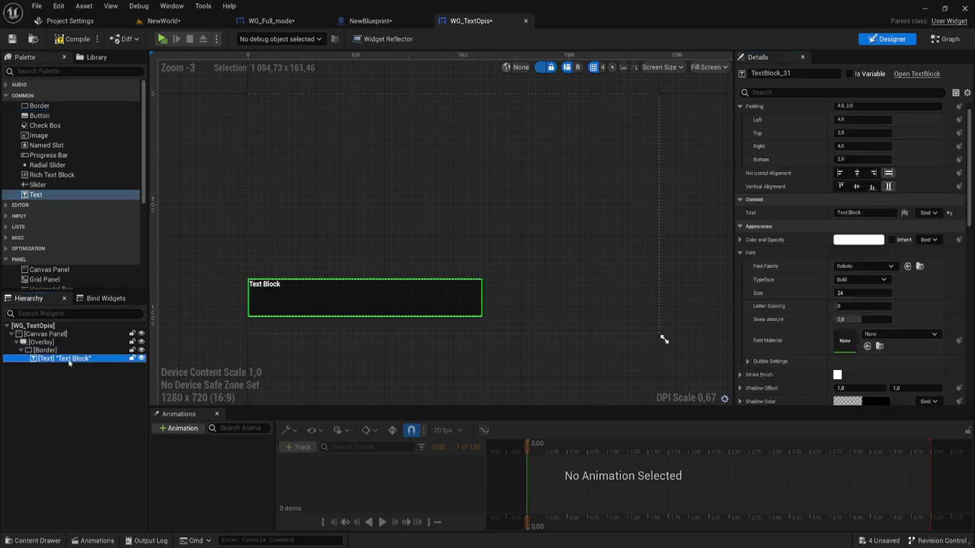
click(856, 173)
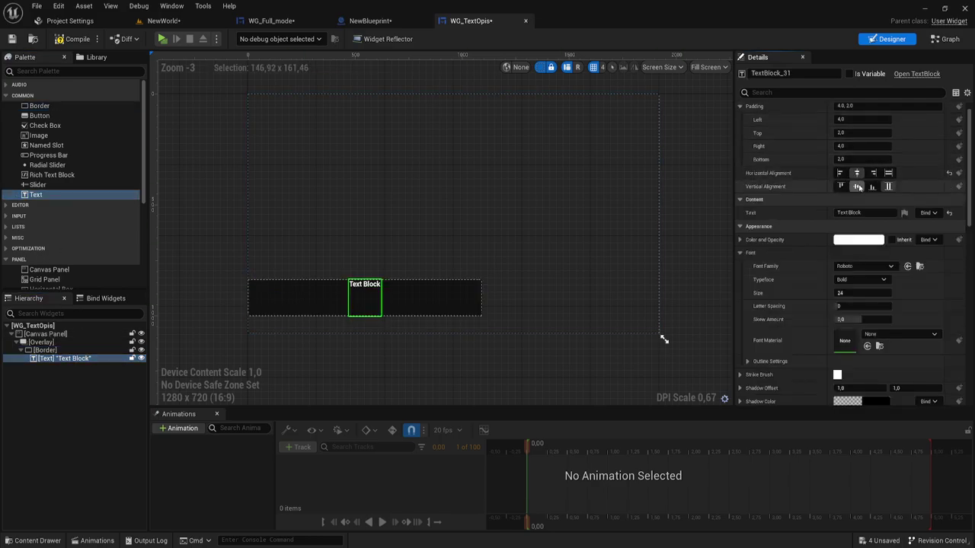
click(857, 186)
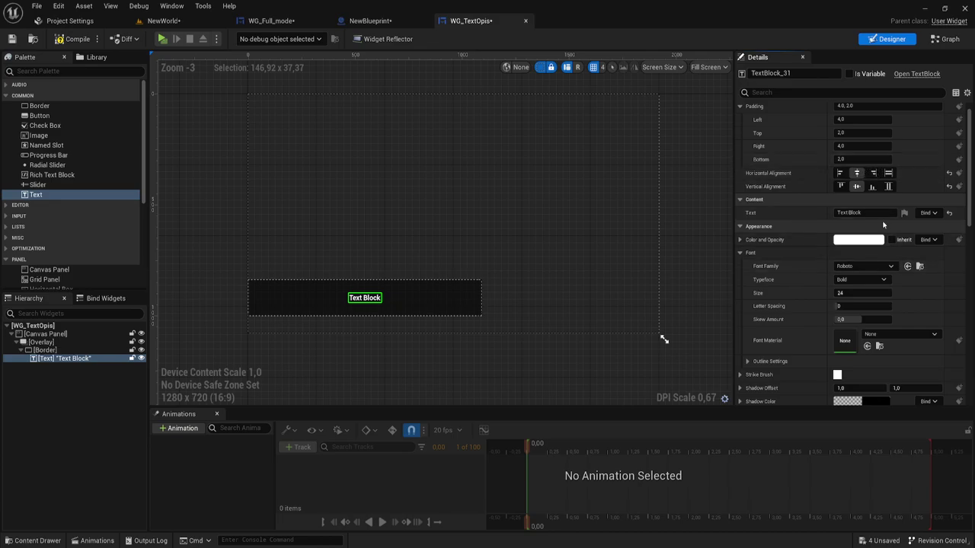
click(848, 292)
text(22)
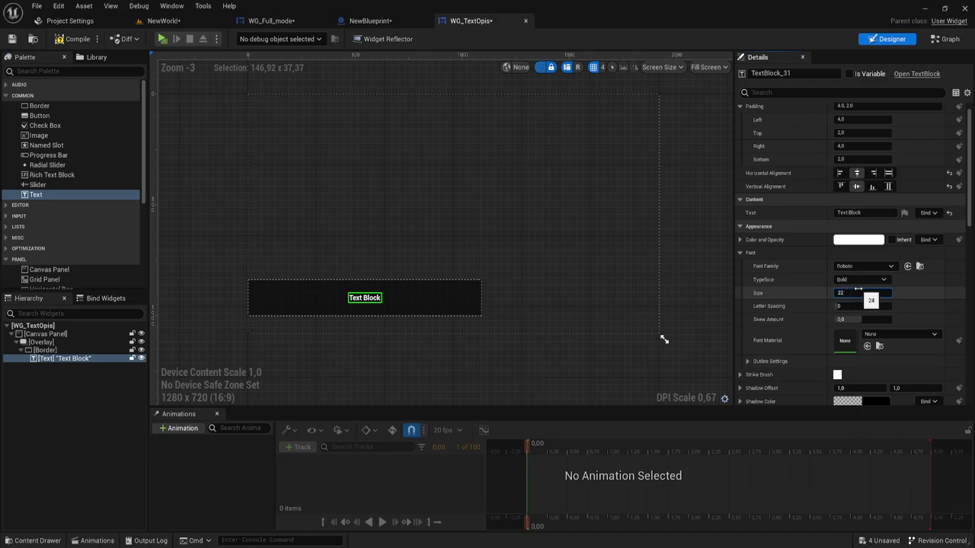
scroll(907, 291, down, 5)
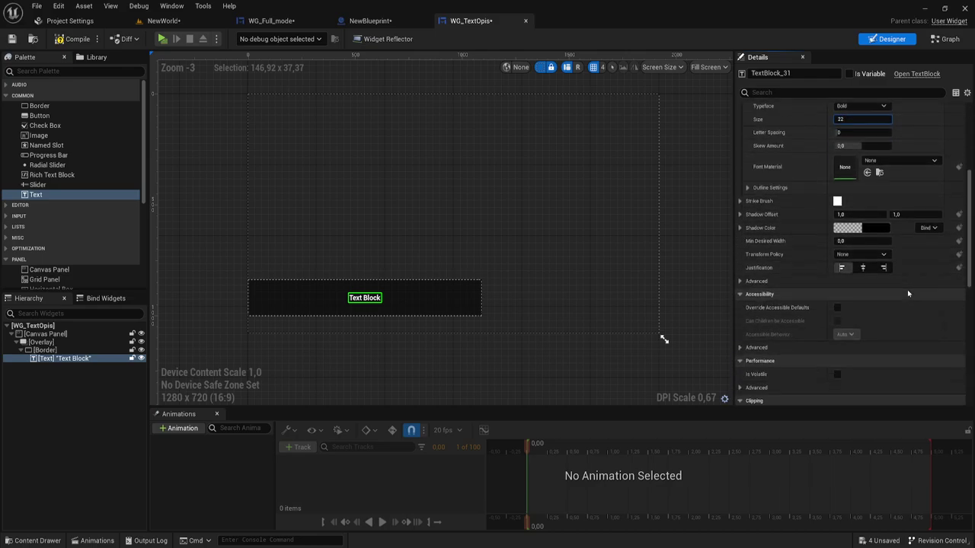
click(863, 267)
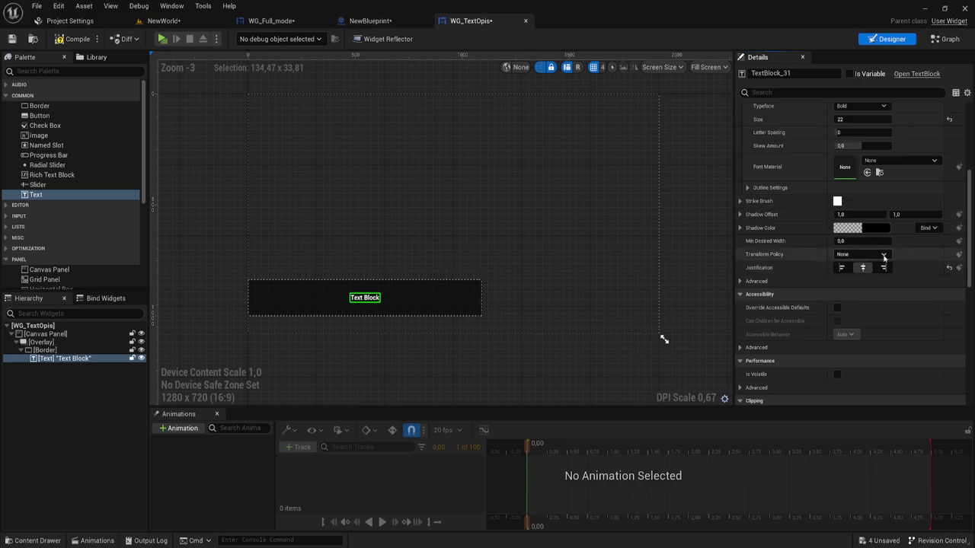
Step: Enable Auto Wrap Text and set the text to centre vertically and fill horizontally
scroll(853, 263, down, 2)
scroll(851, 262, down, 2)
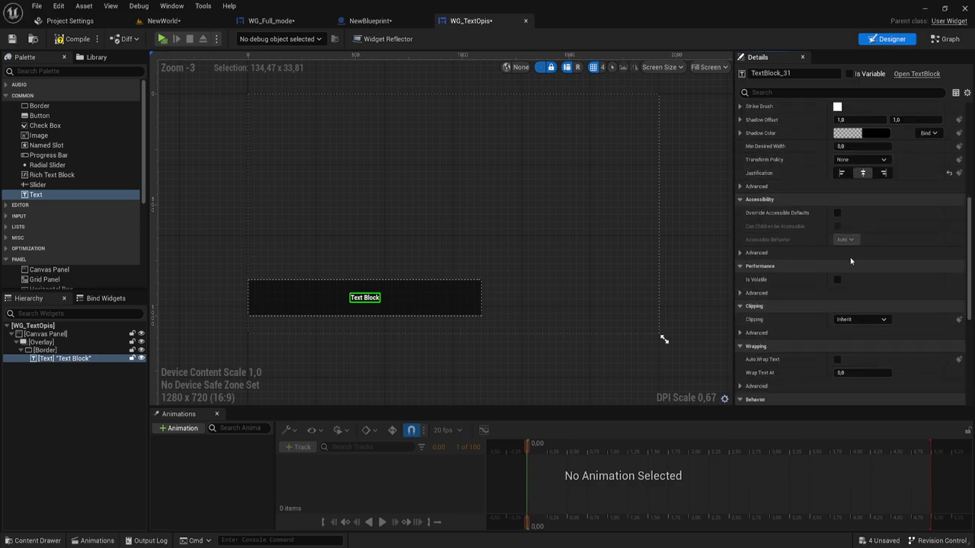
scroll(850, 261, down, 3)
scroll(851, 261, down, 4)
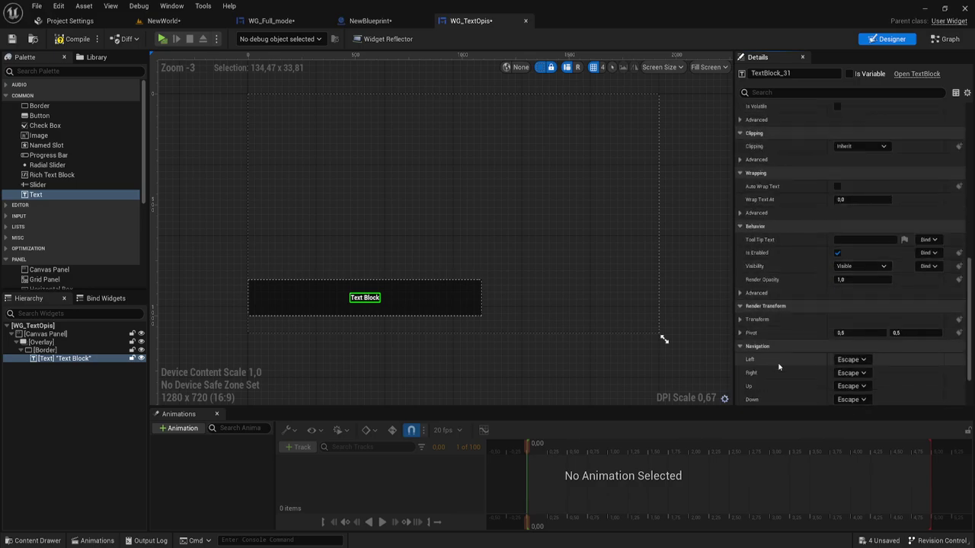
scroll(792, 354, down, 3)
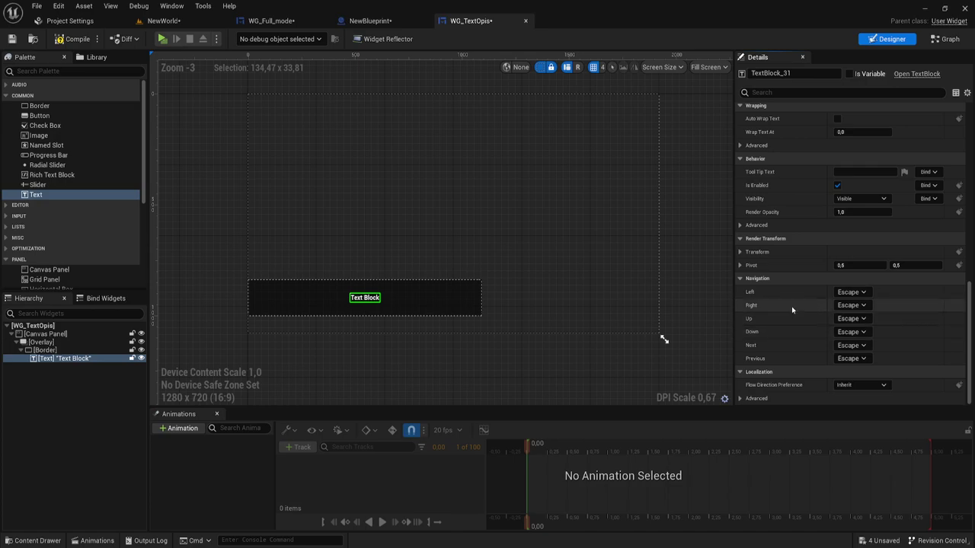
scroll(791, 306, up, 2)
scroll(792, 305, up, 1)
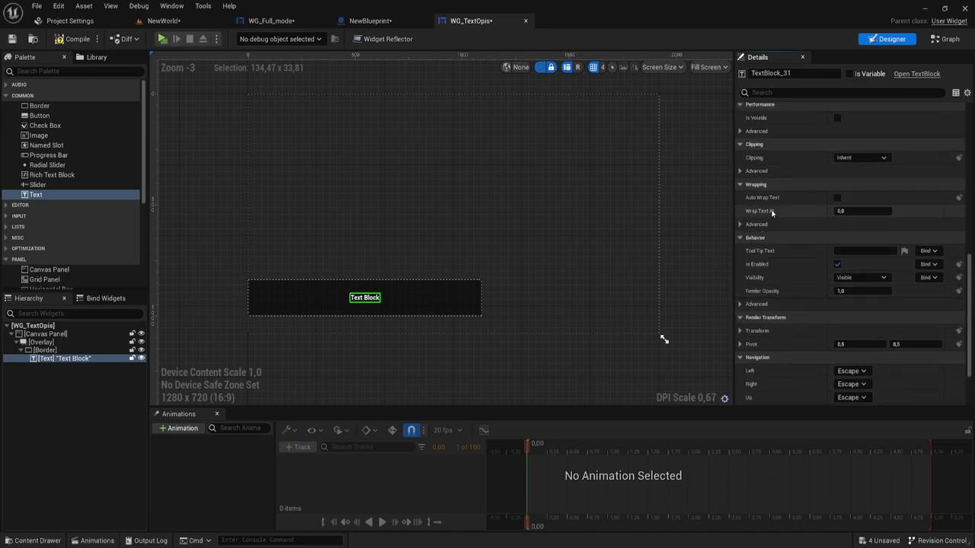
click(838, 197)
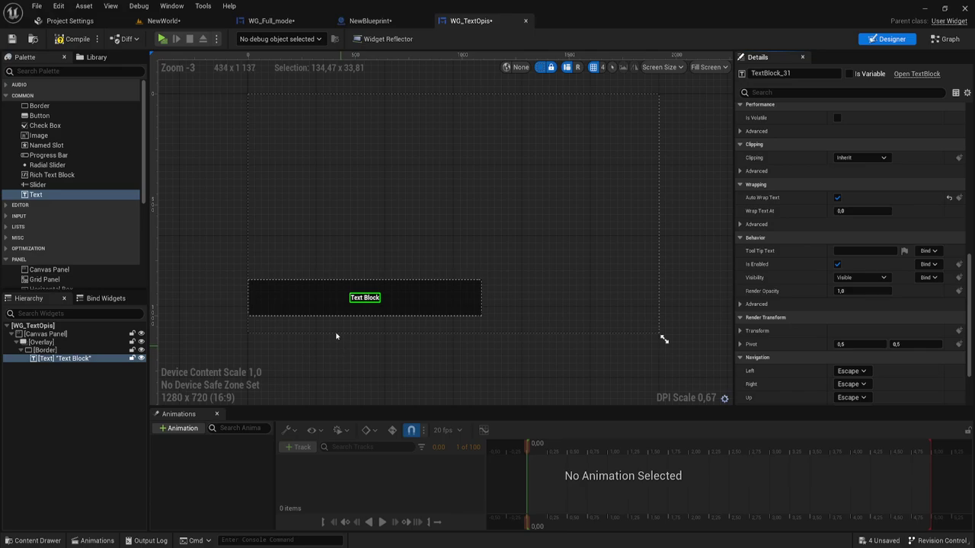
scroll(894, 234, up, 4)
scroll(894, 235, up, 4)
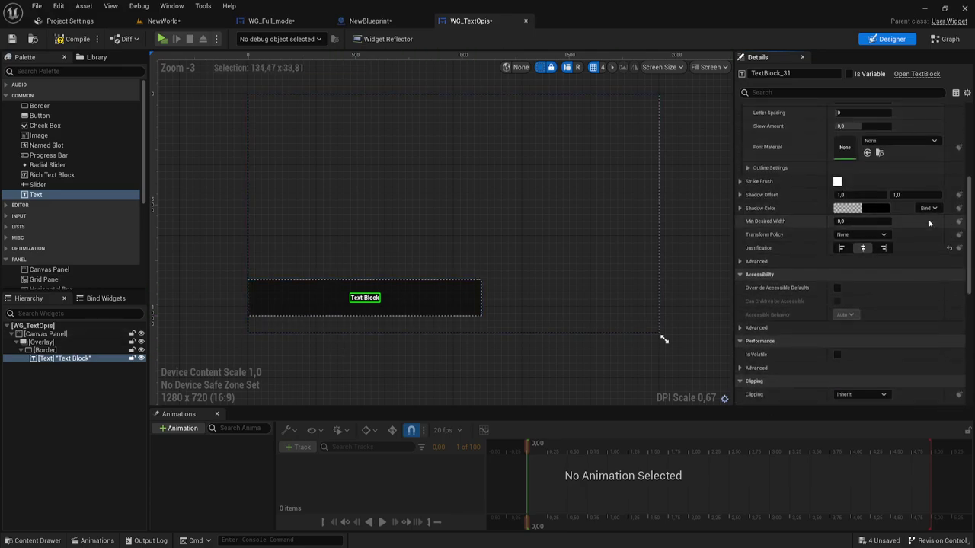
scroll(895, 235, up, 2)
scroll(894, 234, up, 2)
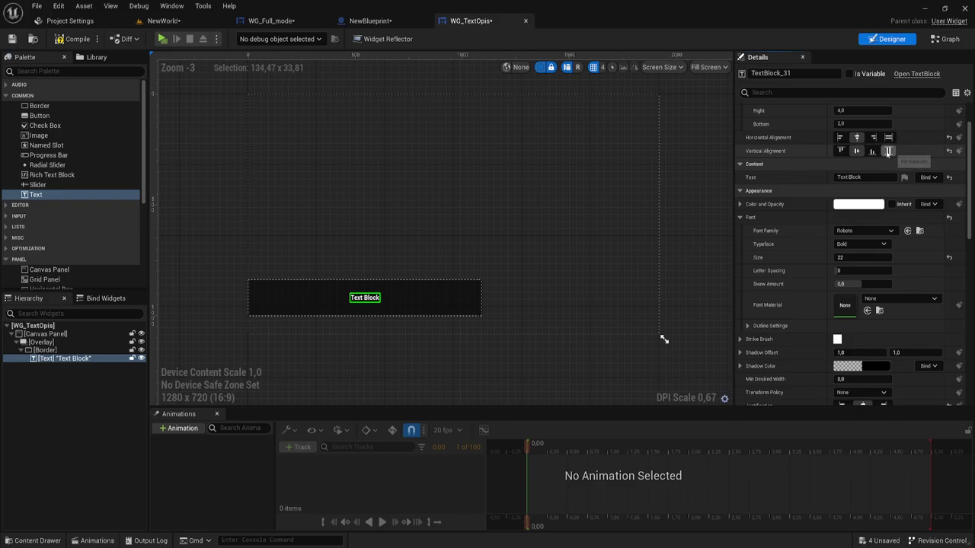
click(857, 151)
click(888, 138)
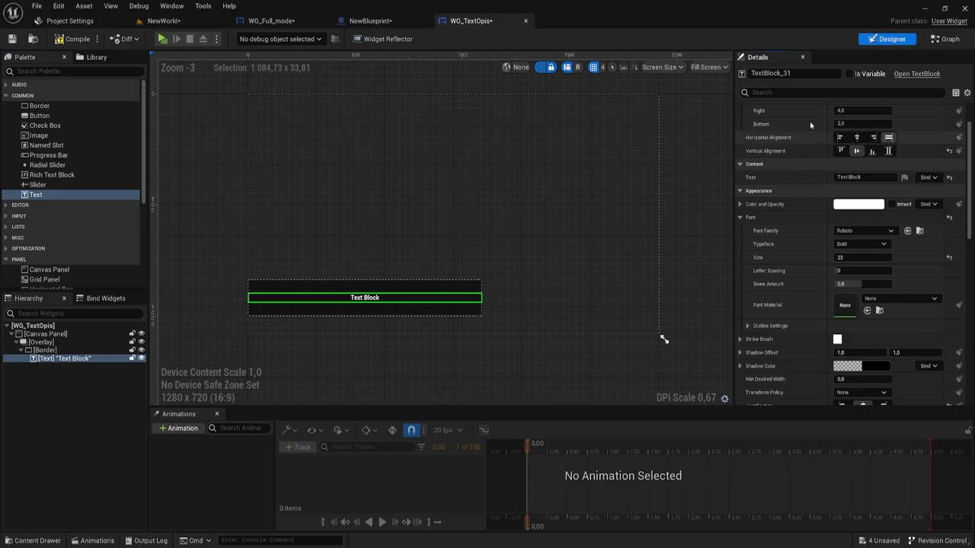
scroll(758, 120, up, 2)
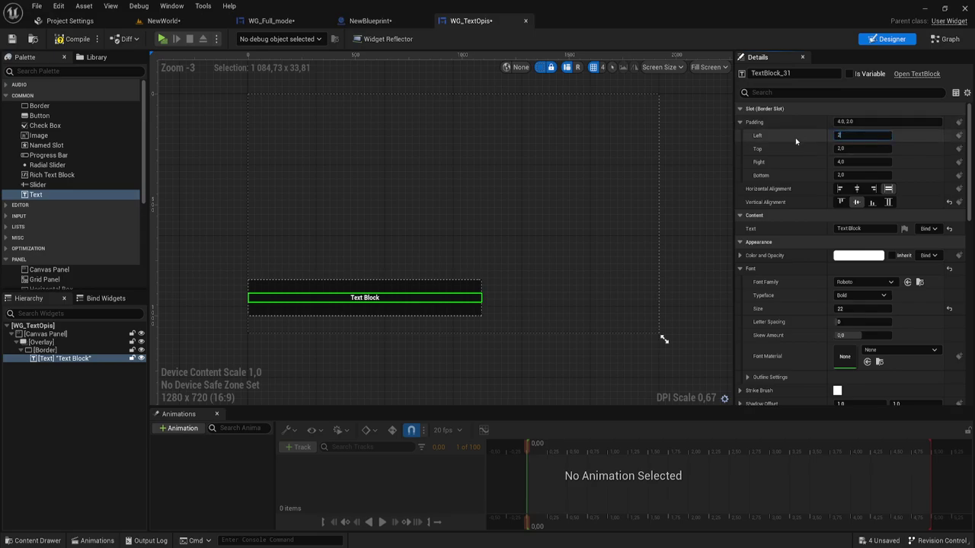
Step: Set the text's Border Slot padding to 30 left/right and 20 top/bottom
text(0)
key(Return)
key(Return)
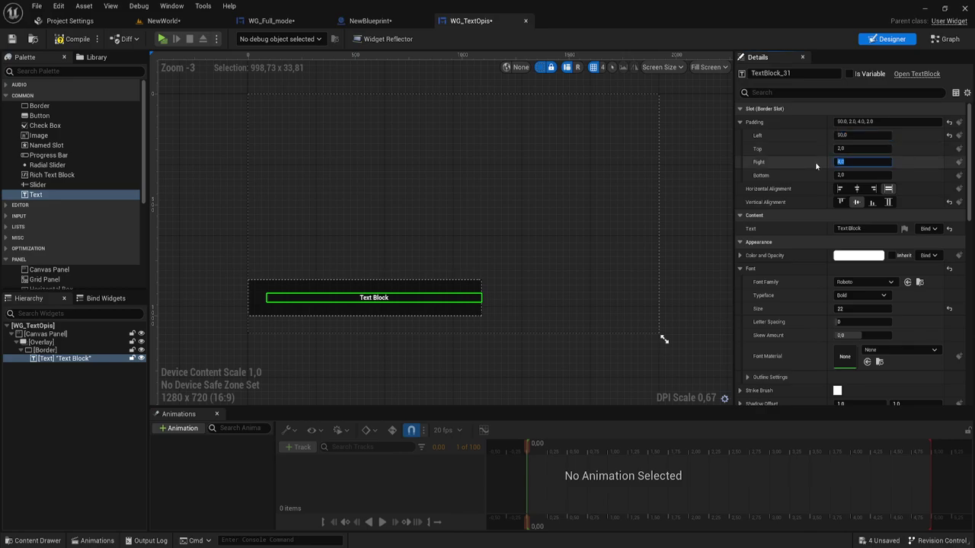
text(30)
key(Return)
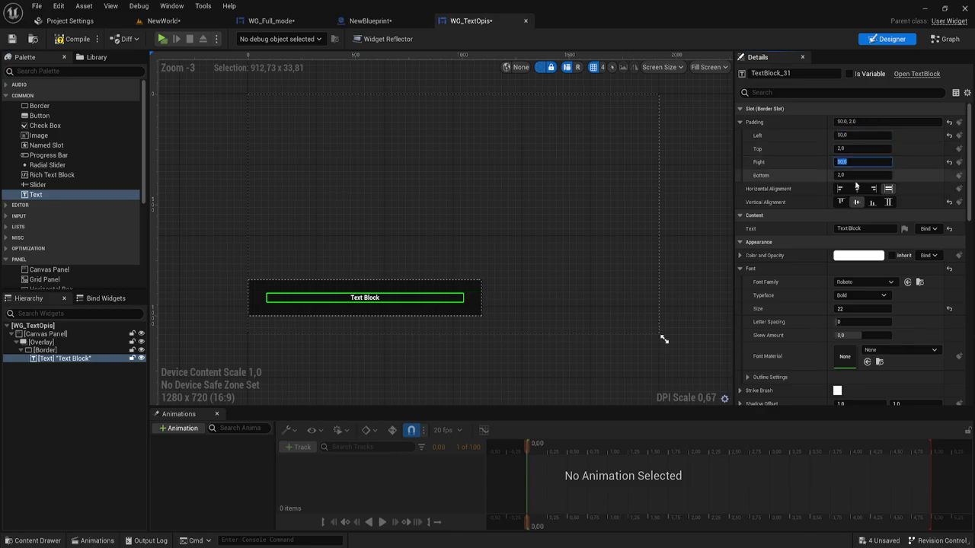
click(861, 175)
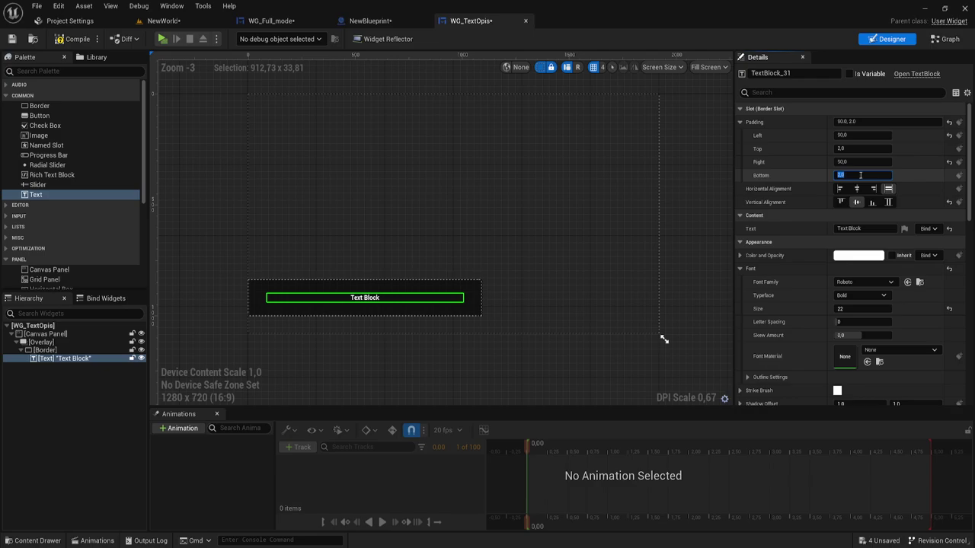
text(20)
key(Return)
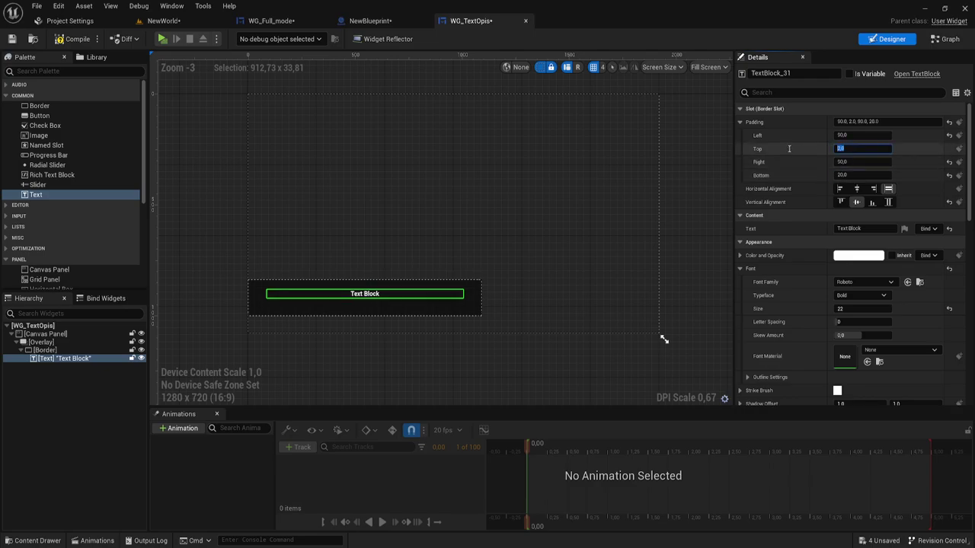
text(20)
key(Return)
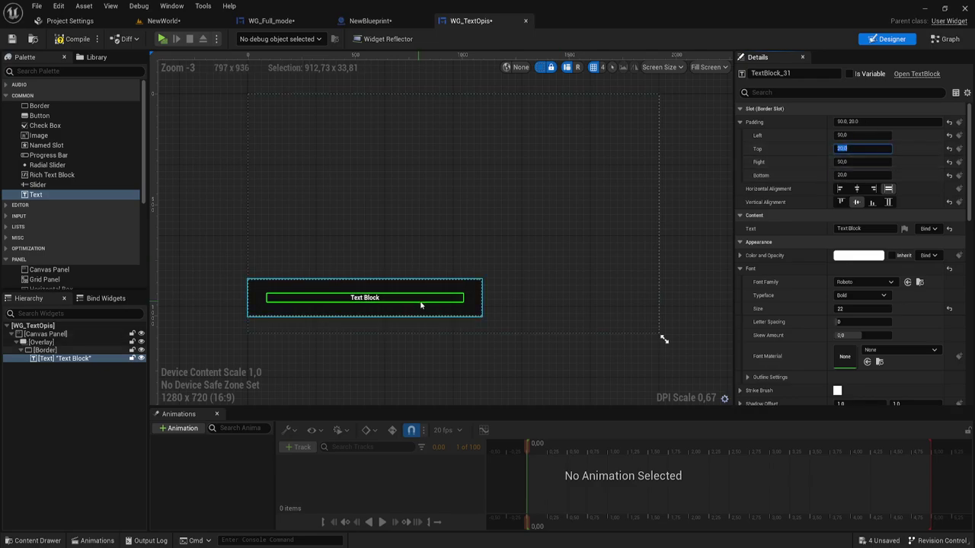
Step: Enlarge the Overlay to about 1316.95×188.59, reselect the text, and compile the widget
click(479, 316)
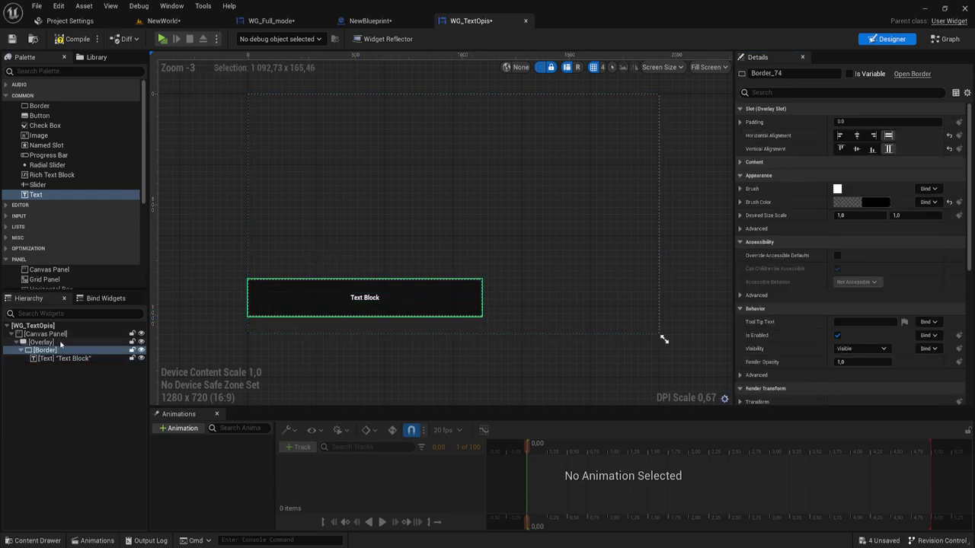
click(572, 320)
drag(483, 298, 533, 324)
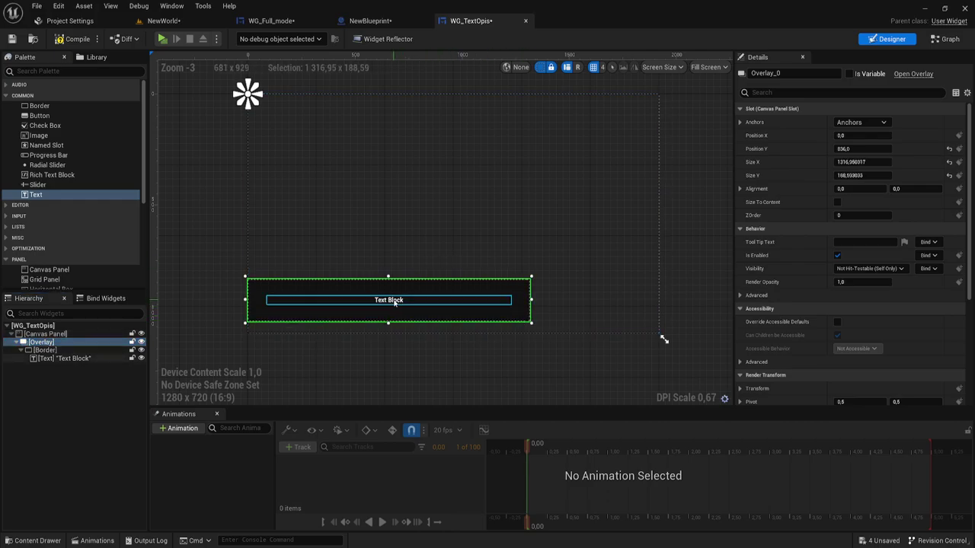
click(396, 306)
click(84, 39)
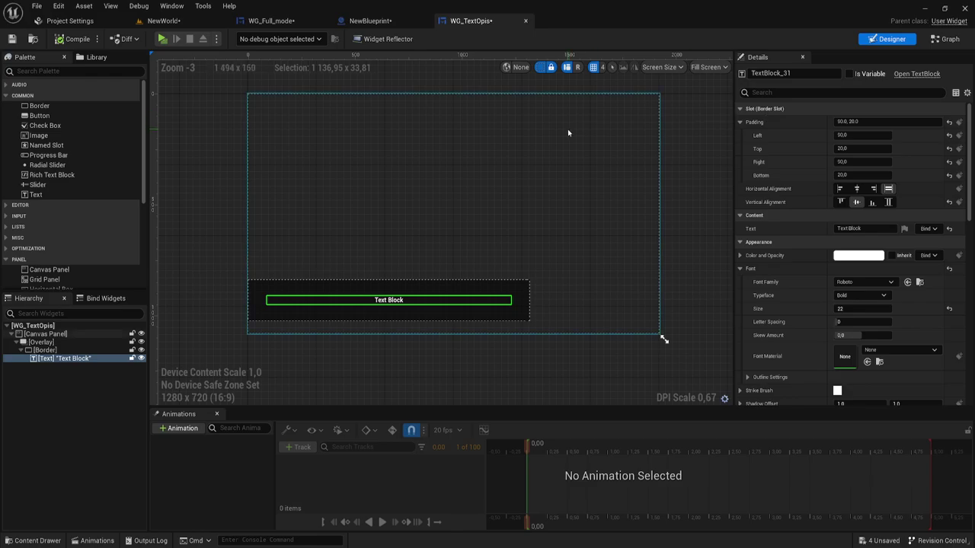
Step: Tick Is Variable for the Overlay (Overlay_0) and the text block (TextBlock_31)
click(37, 342)
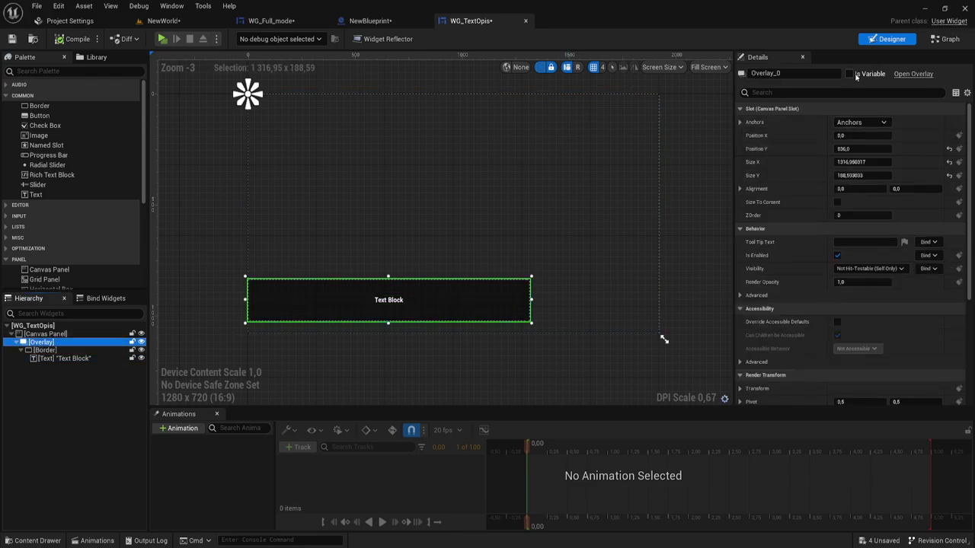
click(851, 73)
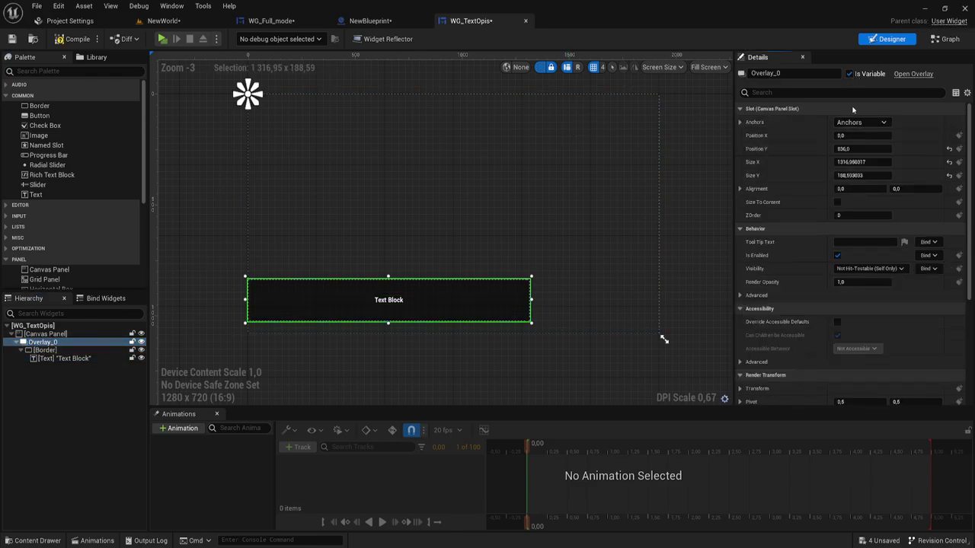
click(399, 300)
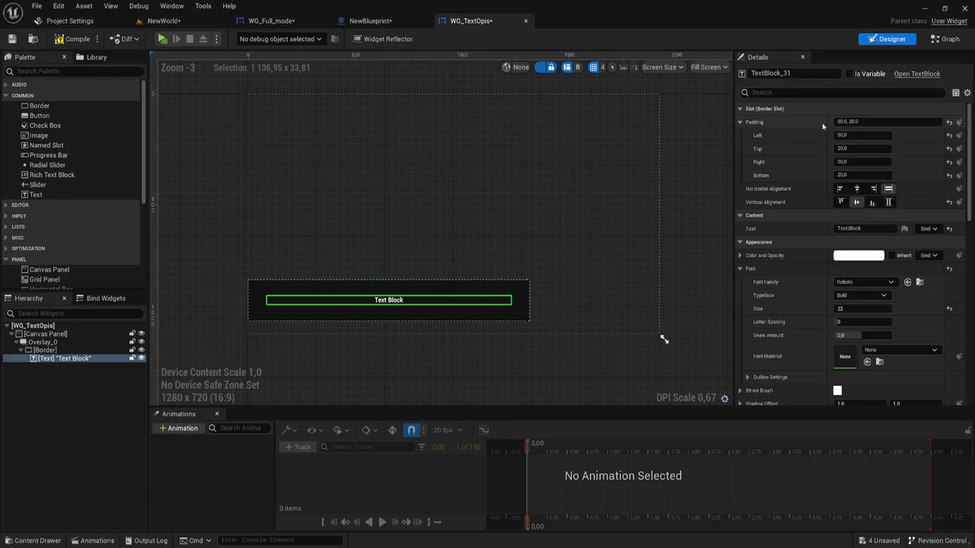
click(850, 74)
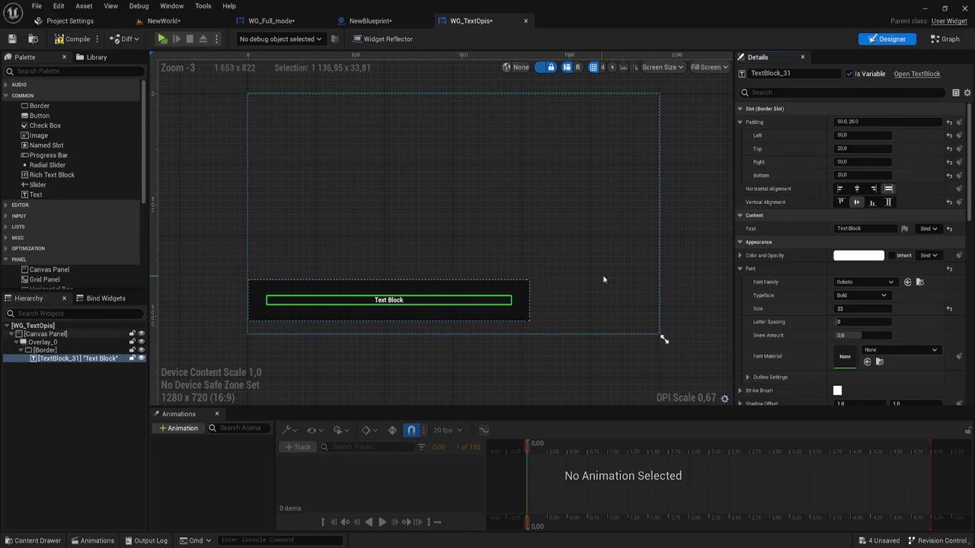
Step: In the Graph view, add a new function named GoText and bring its entry node into view
click(945, 41)
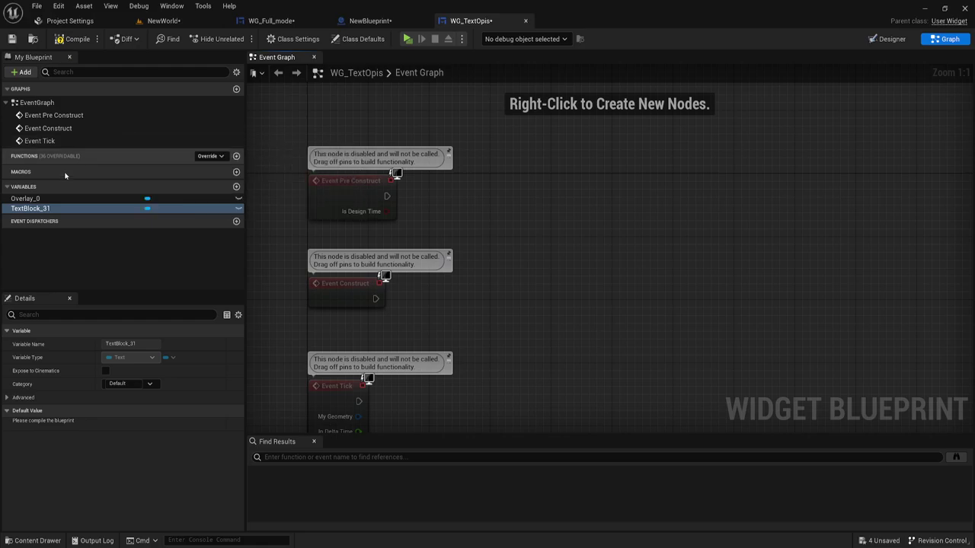
click(236, 157)
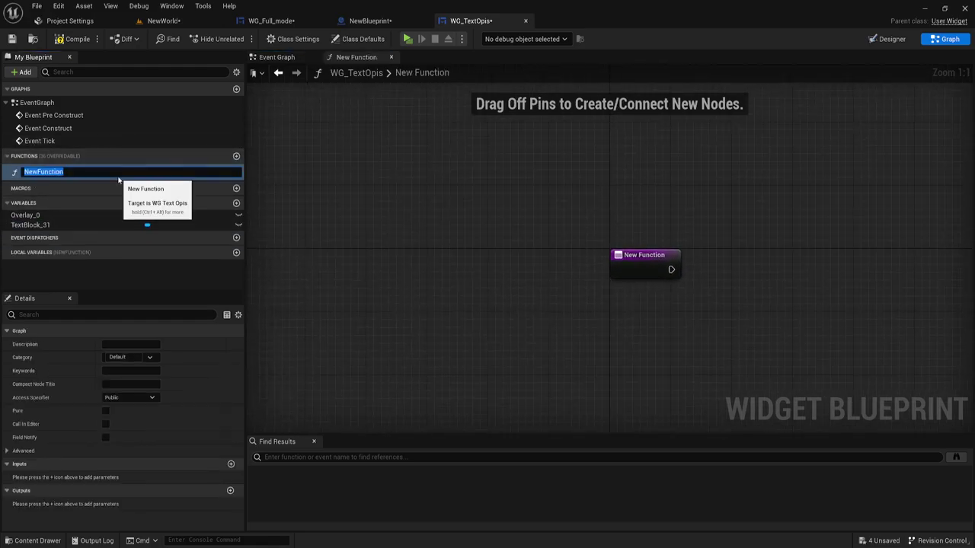
text(Te)
key(BackSpace)
key(BackSpace)
key(BackSpace)
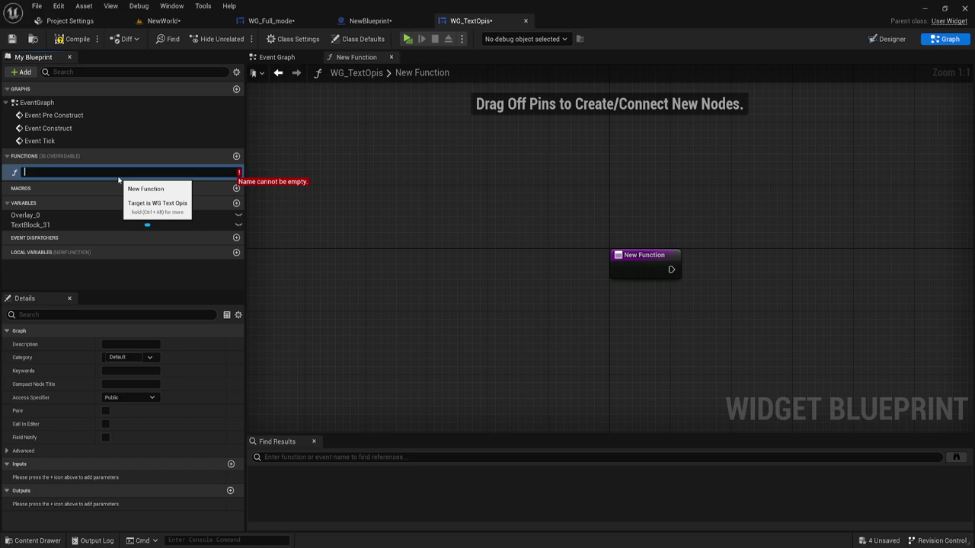
text(GoText)
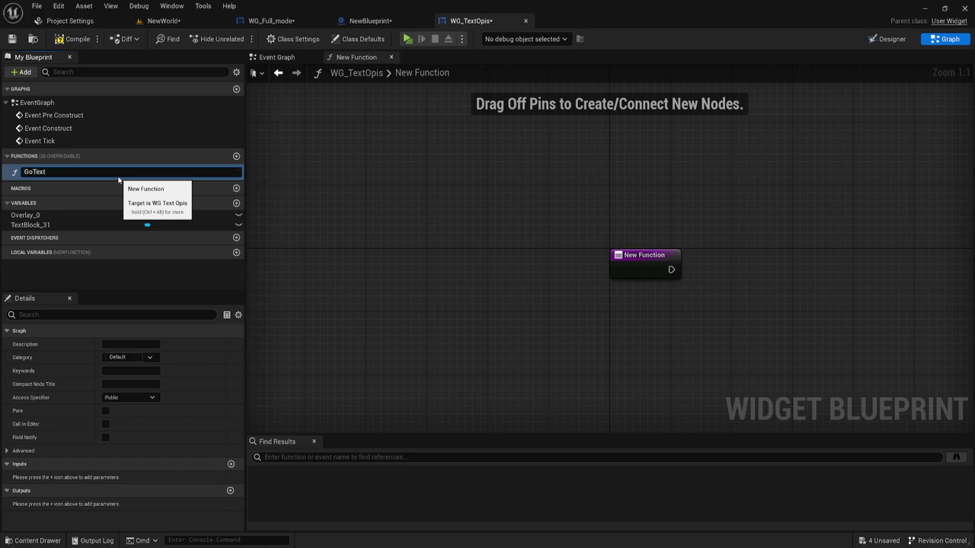
key(Return)
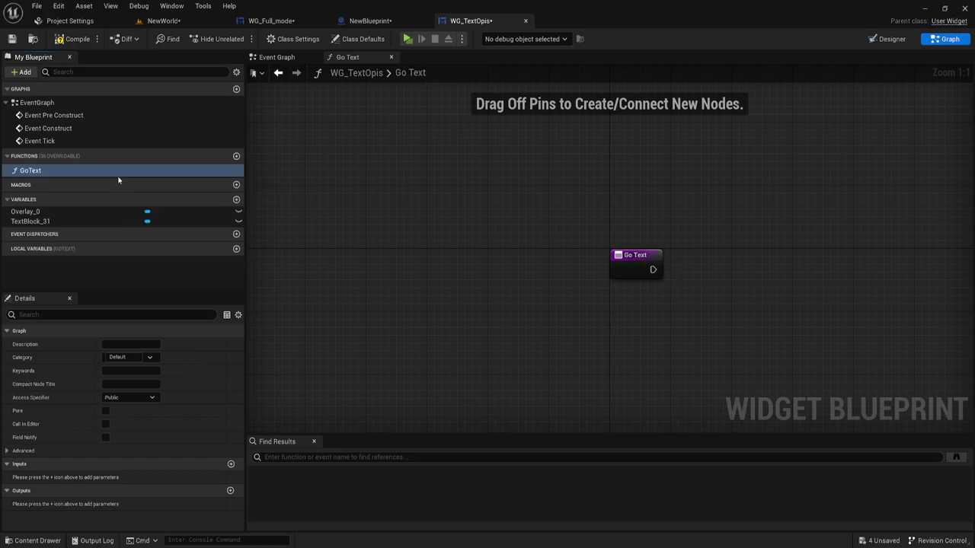
right_drag(716, 287, 514, 237)
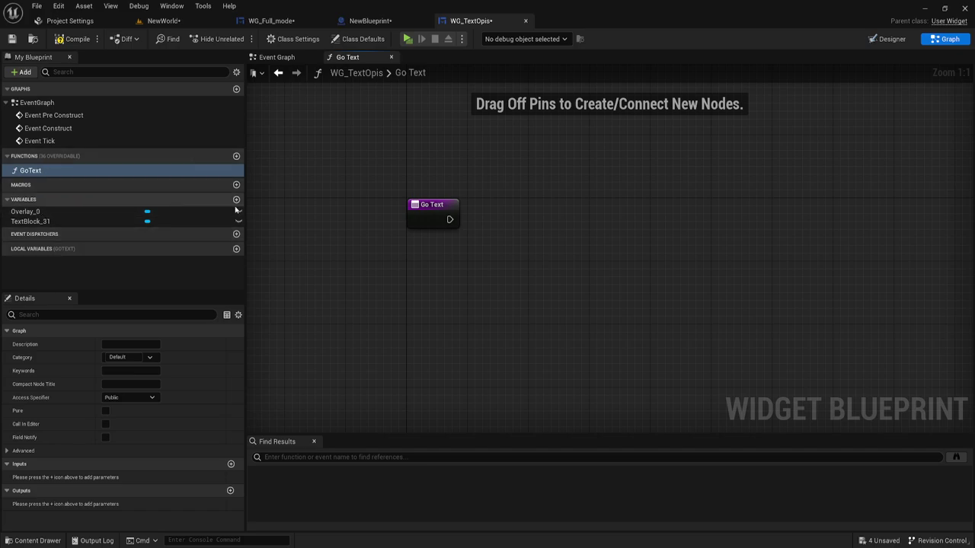
Step: Add a Text-type input named Text to the GoText function
click(427, 217)
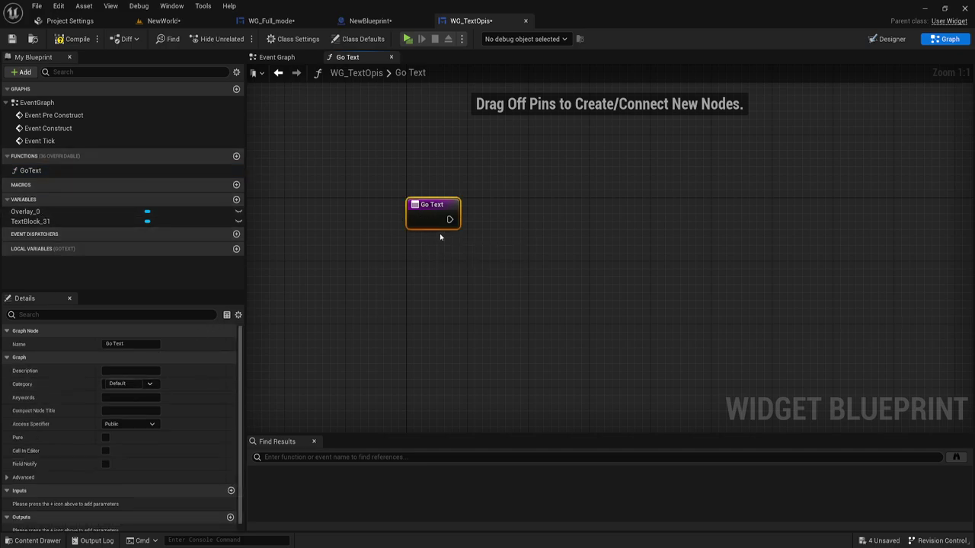
scroll(131, 374, down, 1)
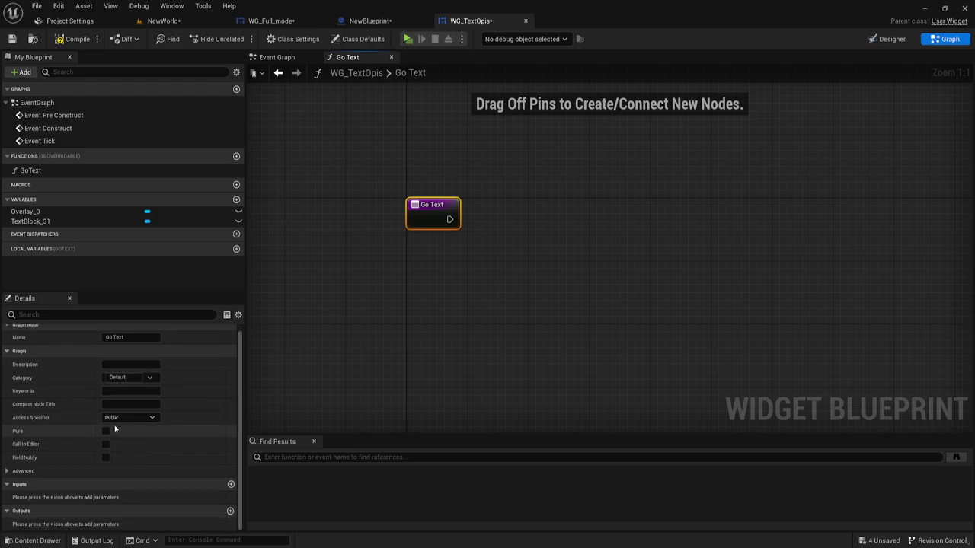
click(231, 485)
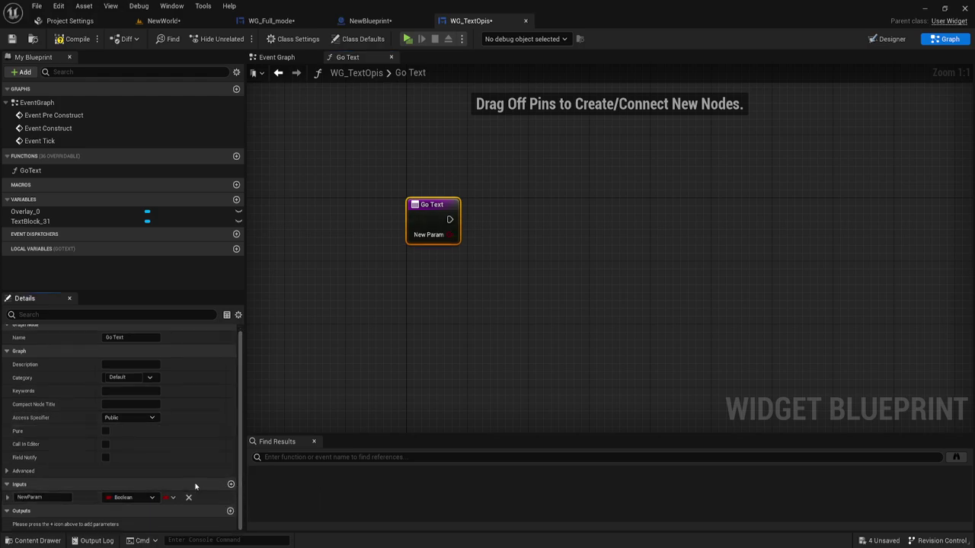
click(129, 498)
click(126, 351)
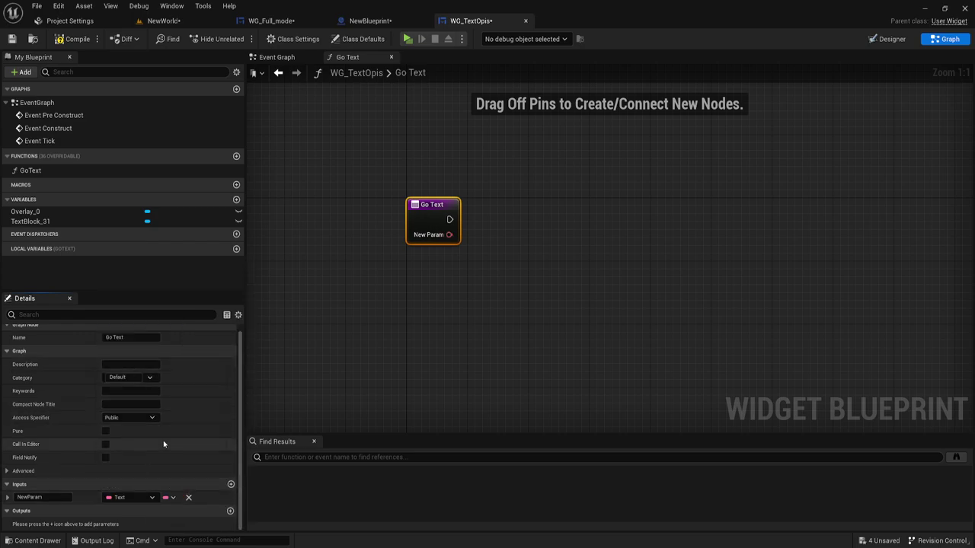
click(69, 497)
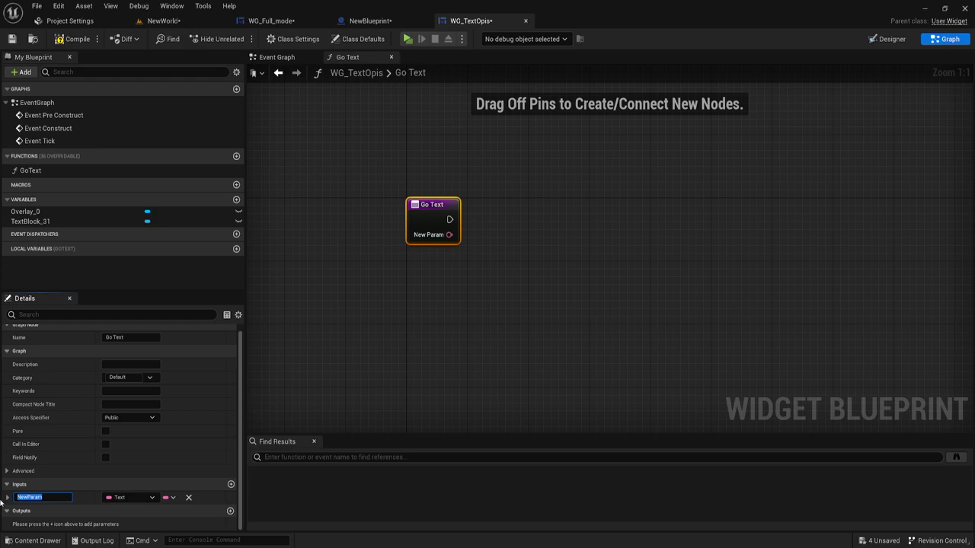
text(Text)
key(Return)
Step: Add a Float input named Time to GoText and delete the extra third input
click(231, 485)
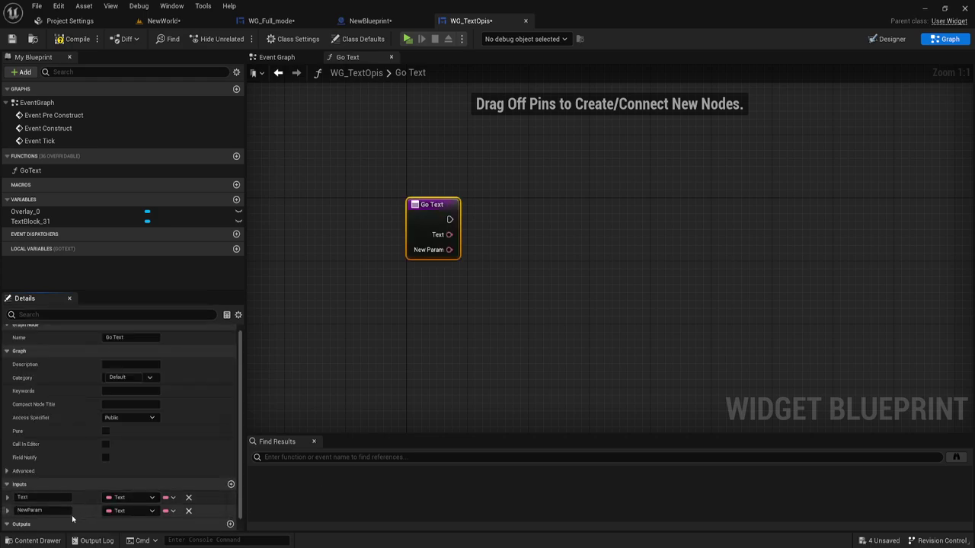
click(133, 511)
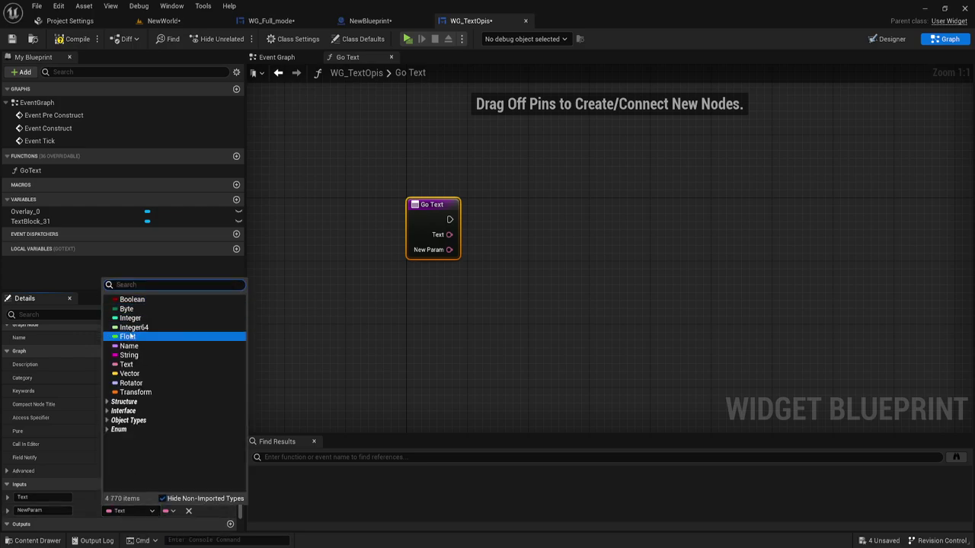
click(126, 337)
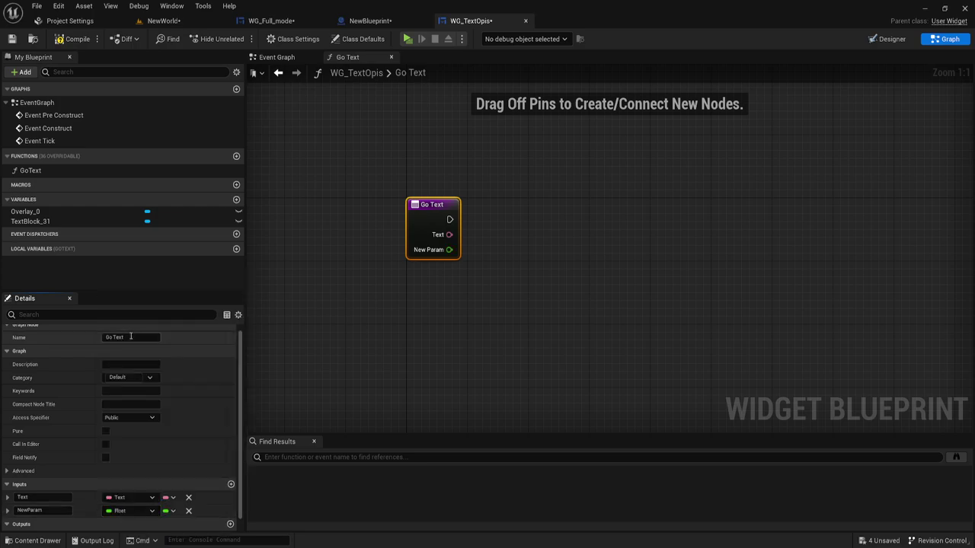
click(46, 510)
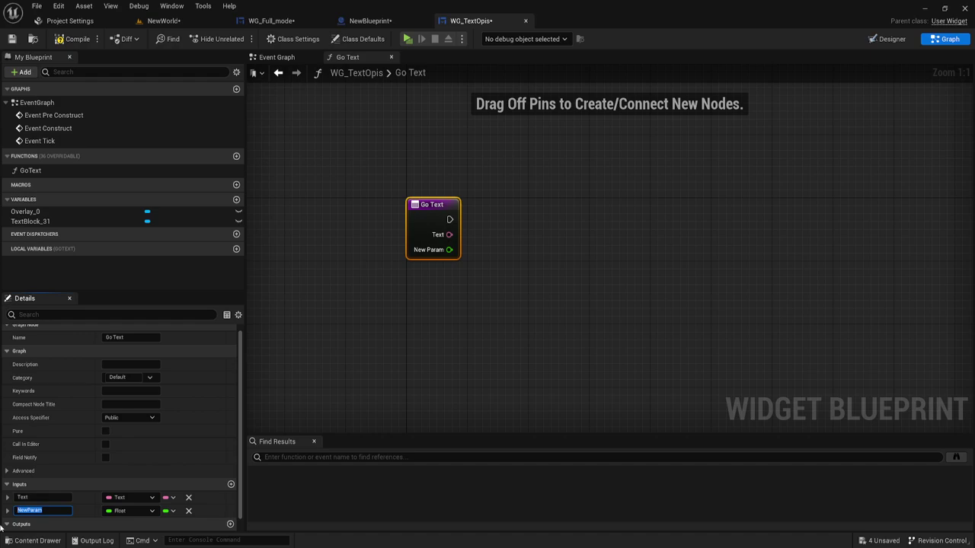
text(1)
key(Return)
right_drag(461, 323, 405, 339)
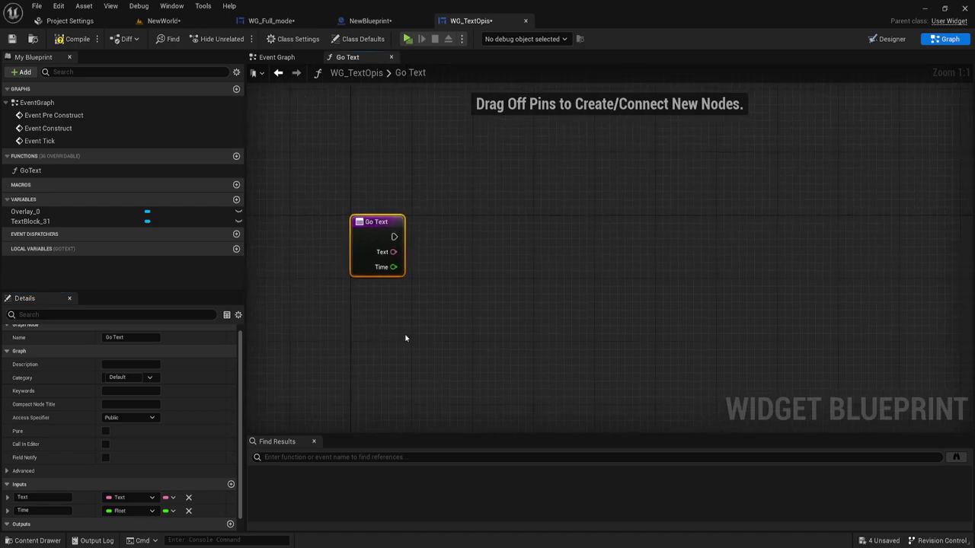
right_drag(440, 307, 424, 297)
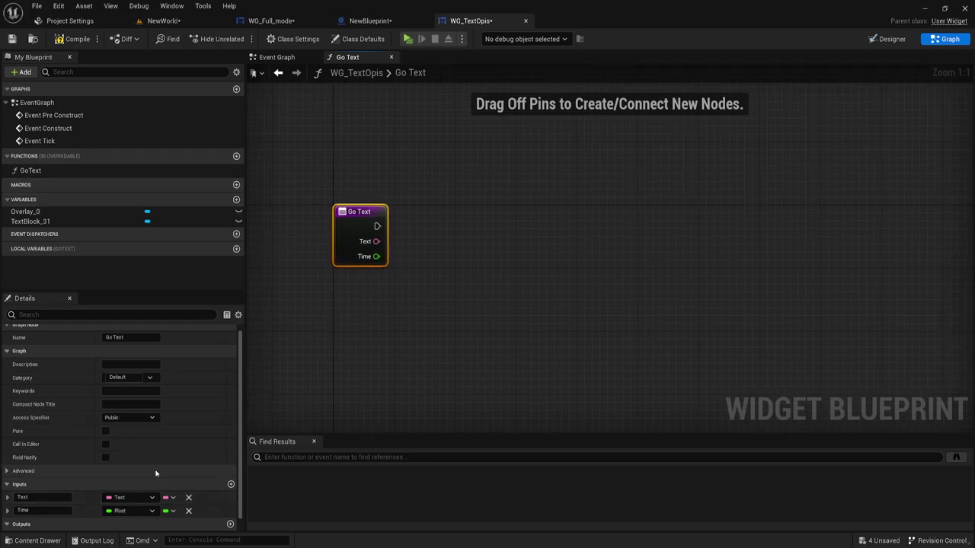
click(231, 486)
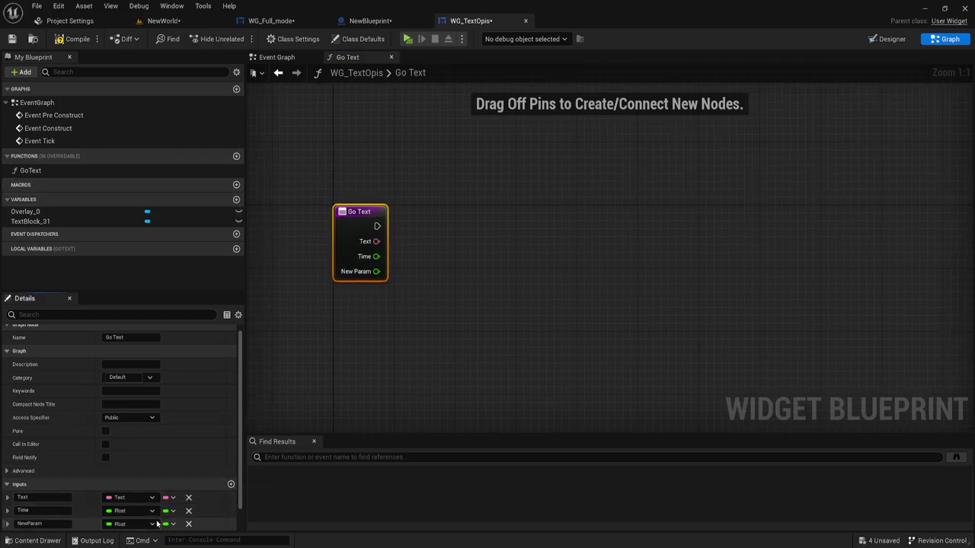
click(188, 524)
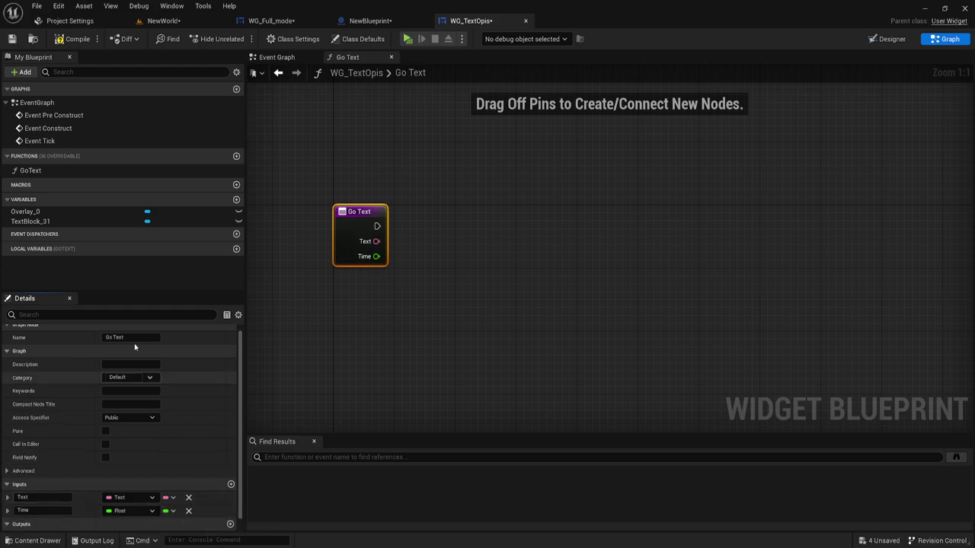
Step: Add a Boolean variable to WG_TextOpis and name it IsStart
click(236, 200)
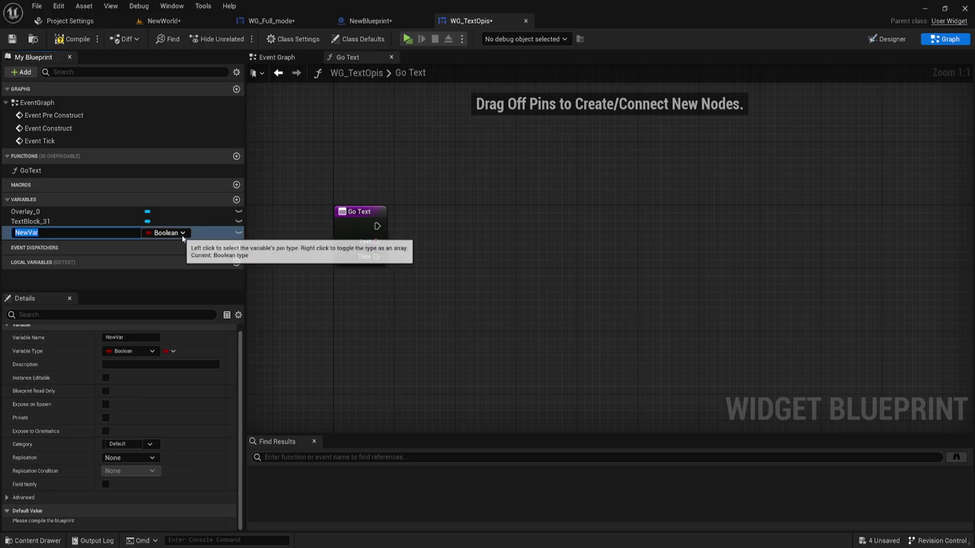
click(11, 233)
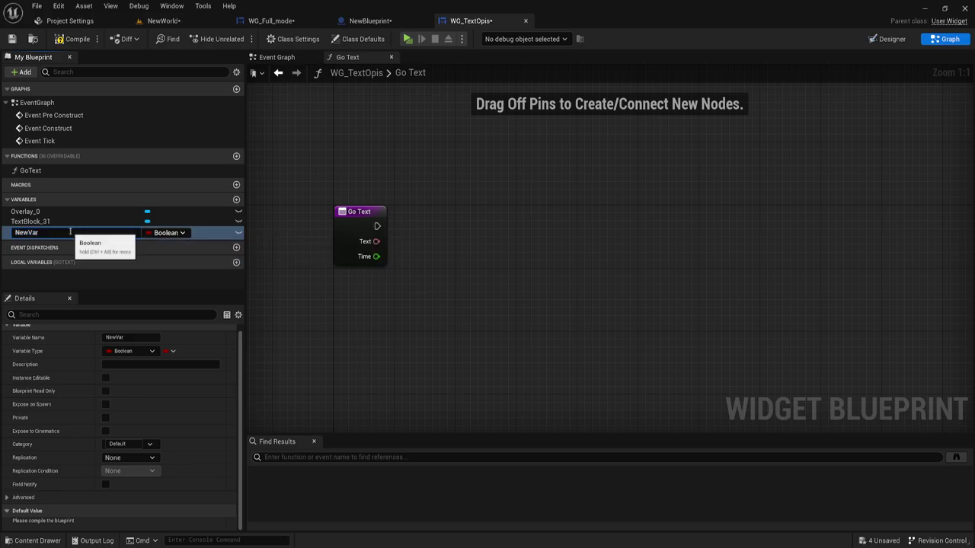
double_click(11, 233)
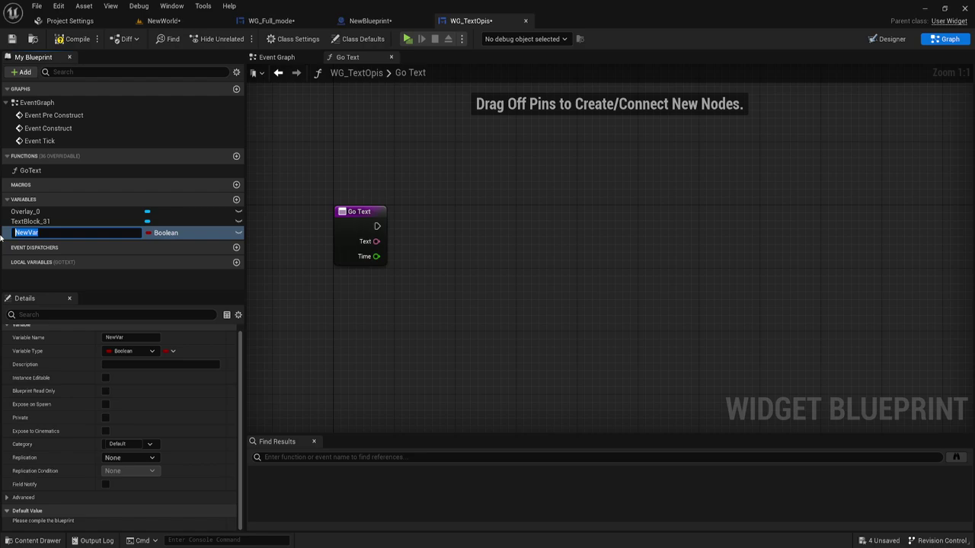
text(IsStart)
key(Return)
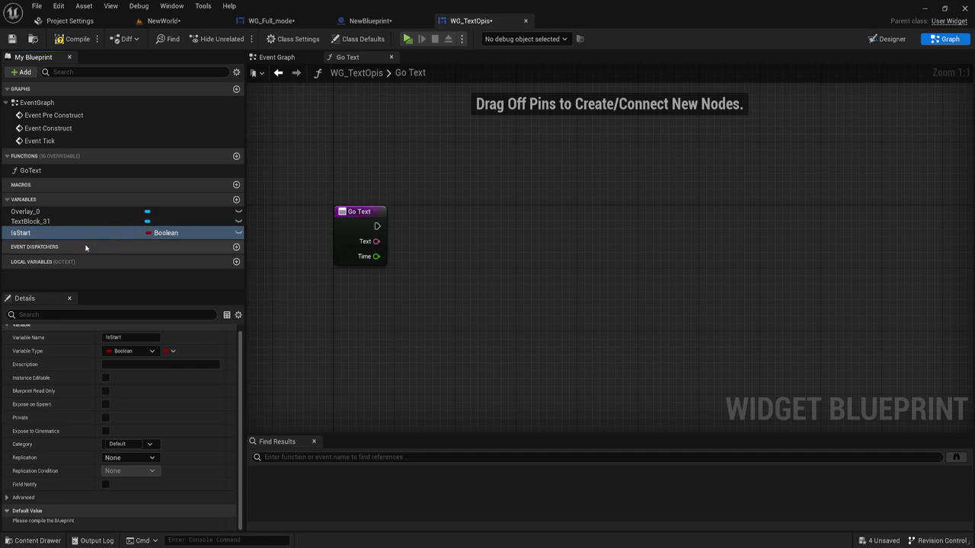
Step: Wire GoText into a Branch on IsStart whose False output sets IsStart
alt+drag(23, 232, 462, 232)
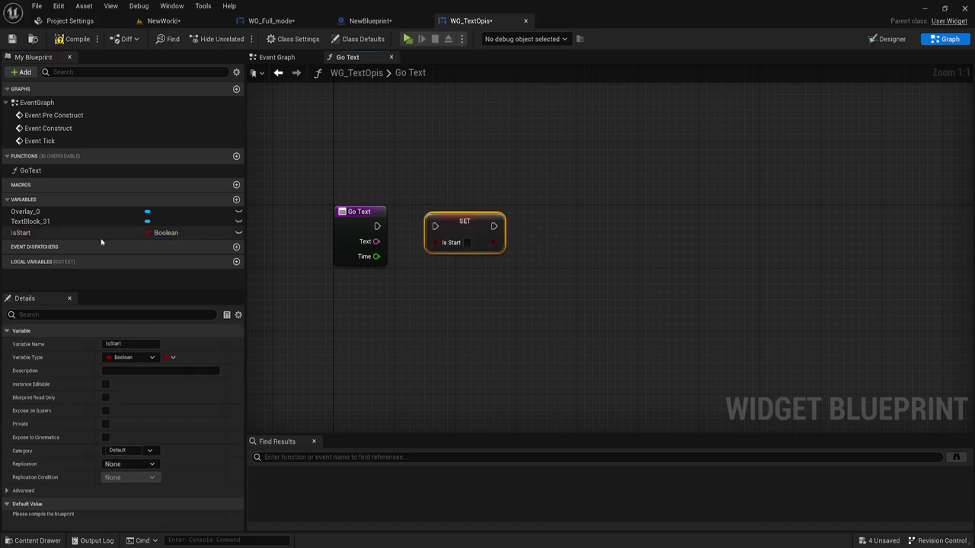
mouse_move(34, 236)
ctrl+mouse_down()
mouse_move(373, 185)
mouse_move(435, 242)
mouse_move(392, 184)
mouse_move(393, 168)
ctrl+mouse_up()
drag(377, 226, 441, 233)
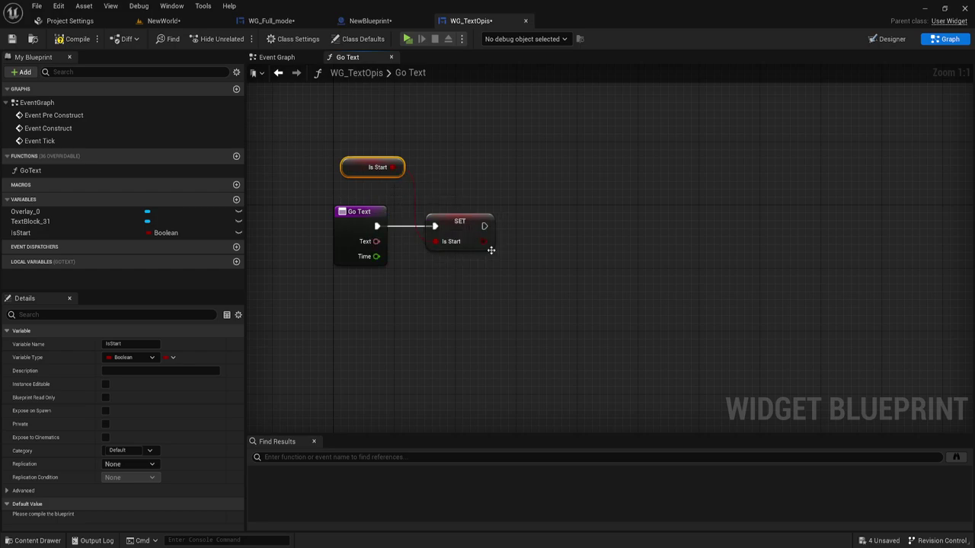
drag(452, 222, 596, 223)
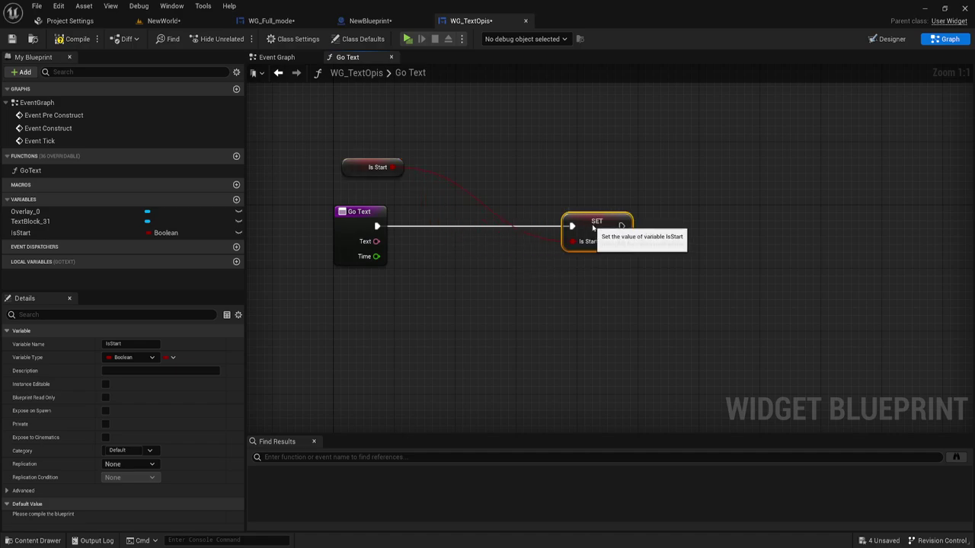
click(439, 210)
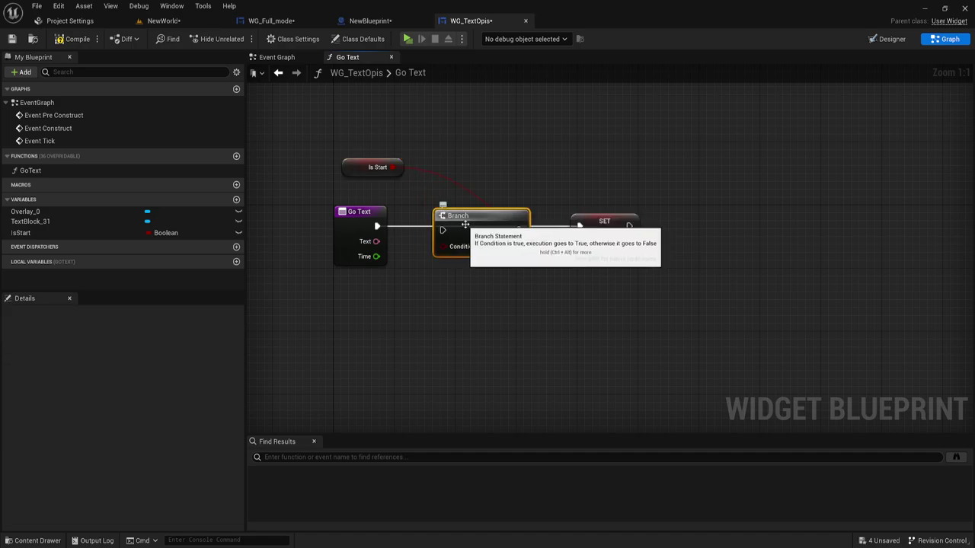
drag(451, 242, 451, 242)
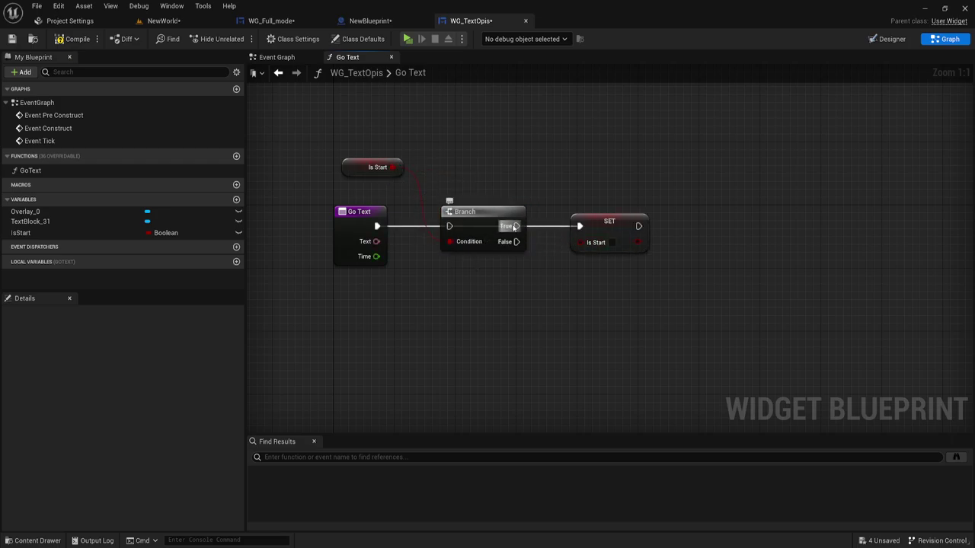
drag(376, 226, 450, 227)
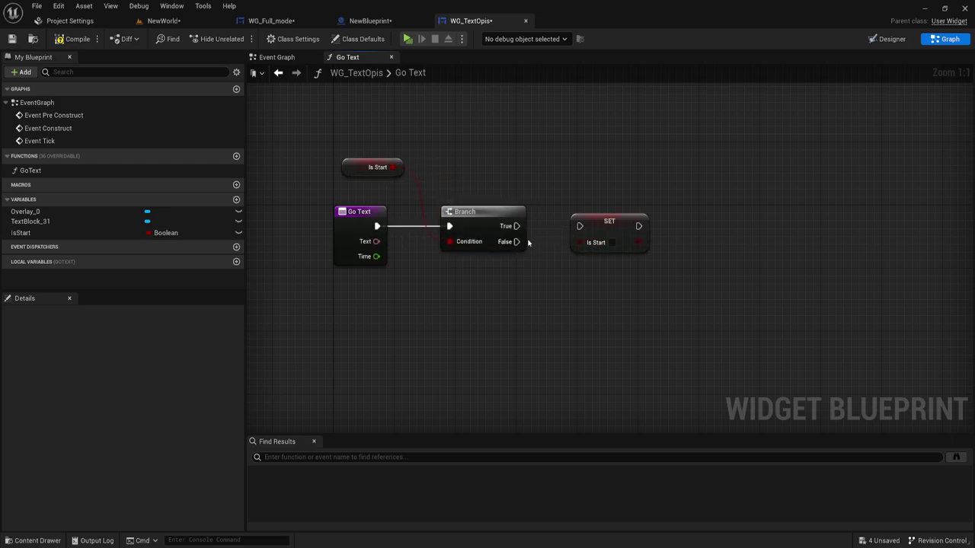
drag(516, 242, 581, 226)
Step: Arrange the IsStart getter, Branch and SET nodes neatly in the GoText graph
mouse_move(343, 168)
mouse_down()
mouse_move(397, 177)
mouse_move(366, 176)
mouse_up()
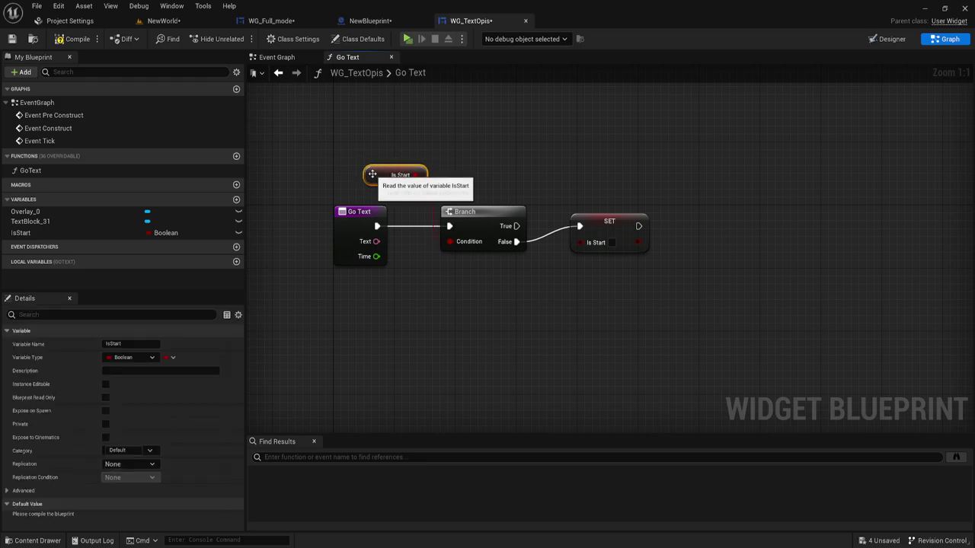
drag(481, 216, 466, 217)
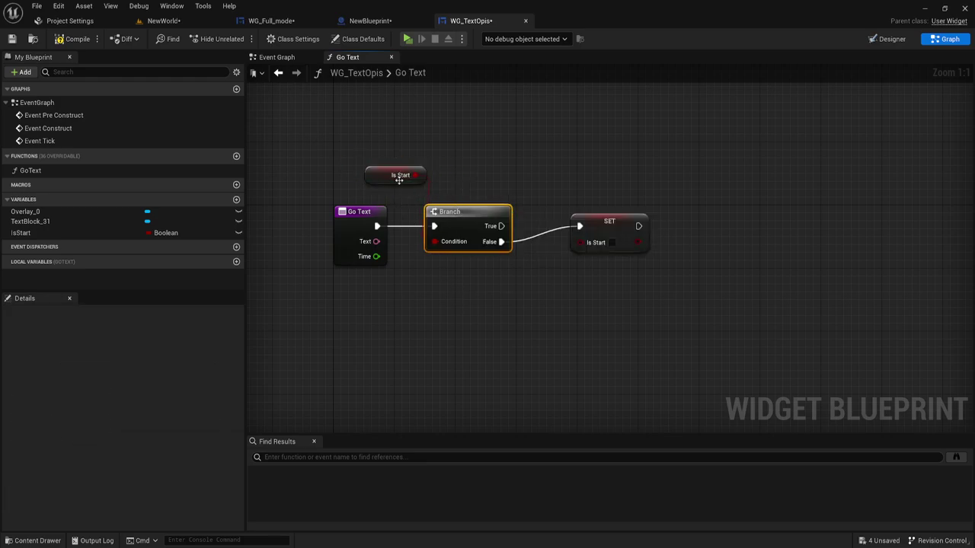
drag(374, 175, 350, 179)
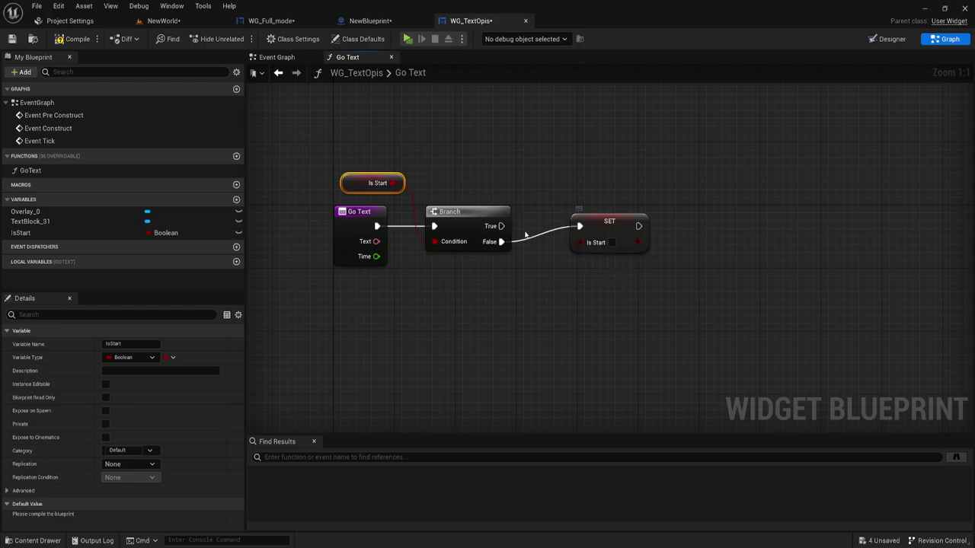
drag(607, 249, 559, 264)
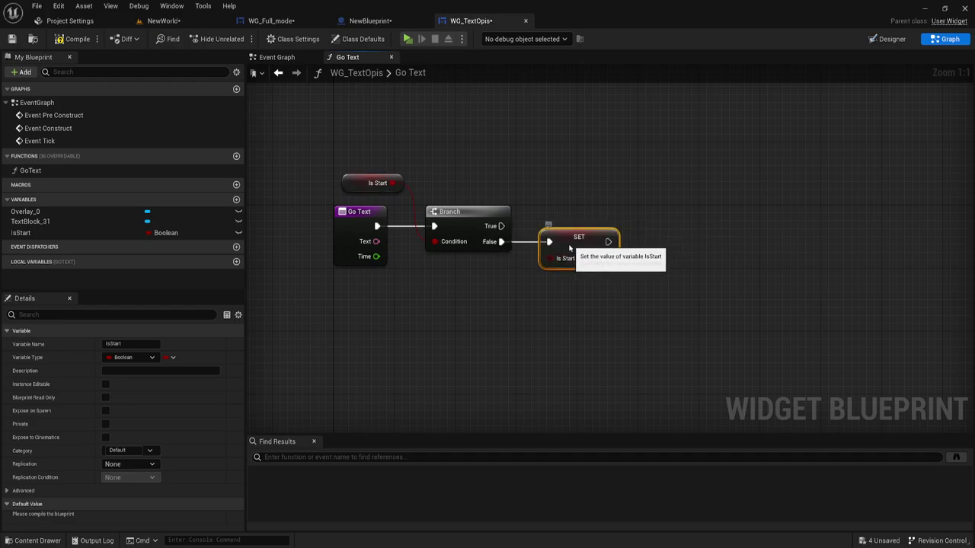
right_drag(655, 255, 633, 231)
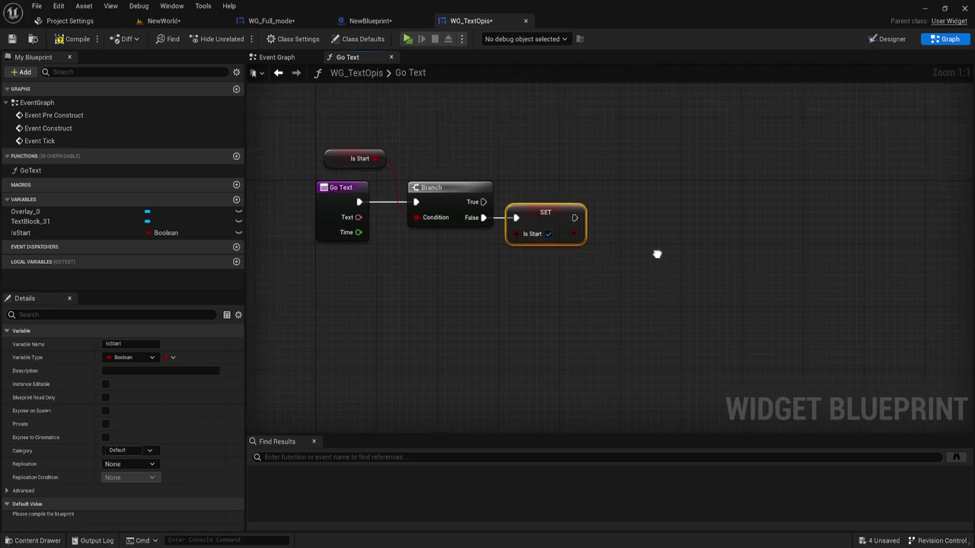
drag(599, 222, 864, 158)
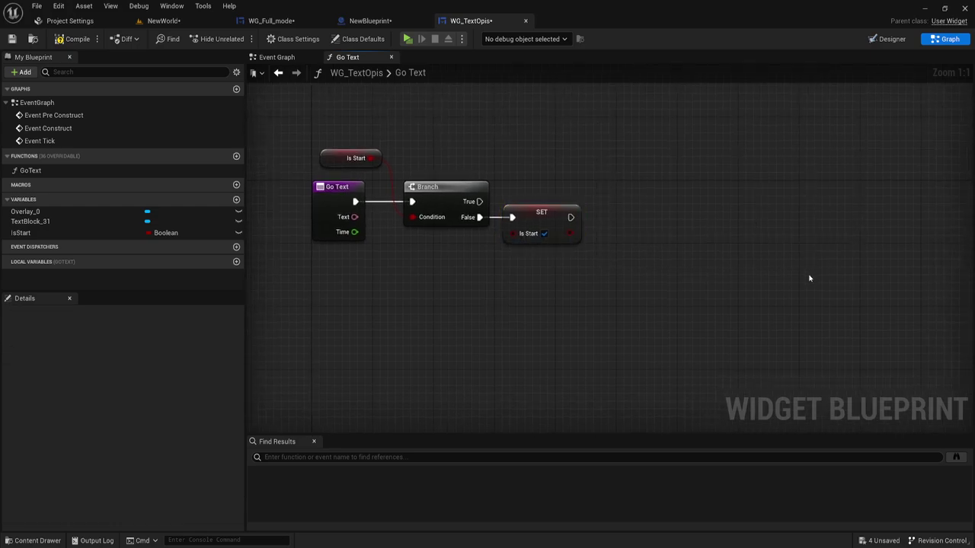
right_drag(712, 261, 705, 264)
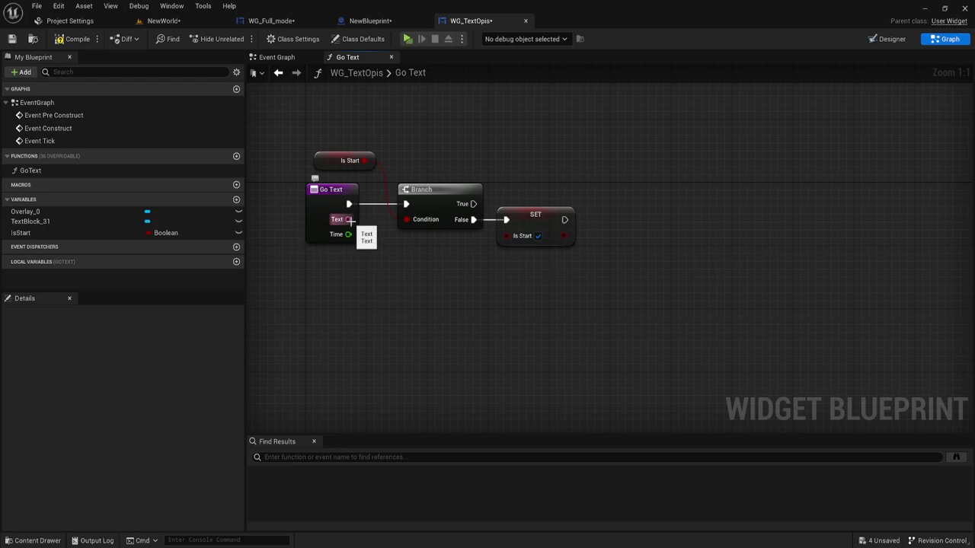
Step: Convert Go Text's Text input to a string with a To String (Text) node
drag(348, 220, 470, 269)
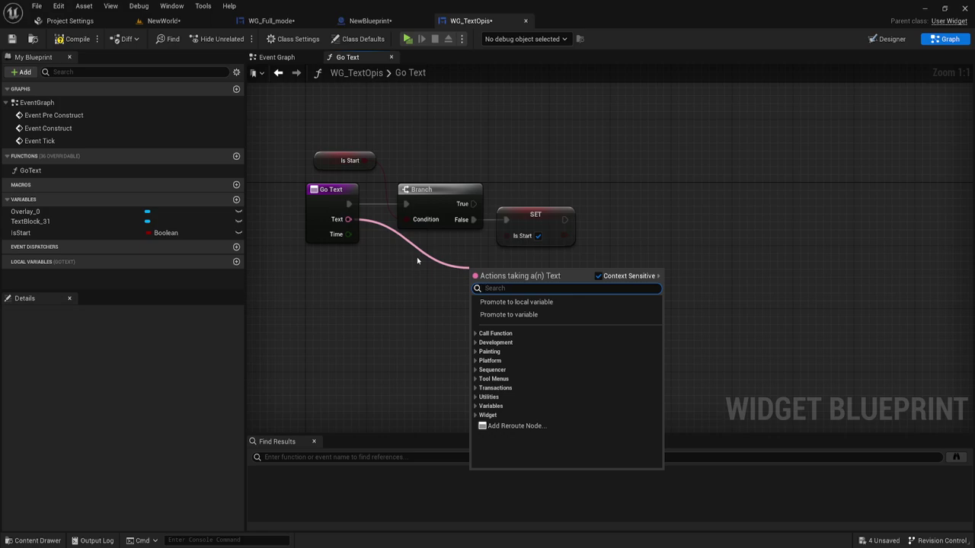
text(to str)
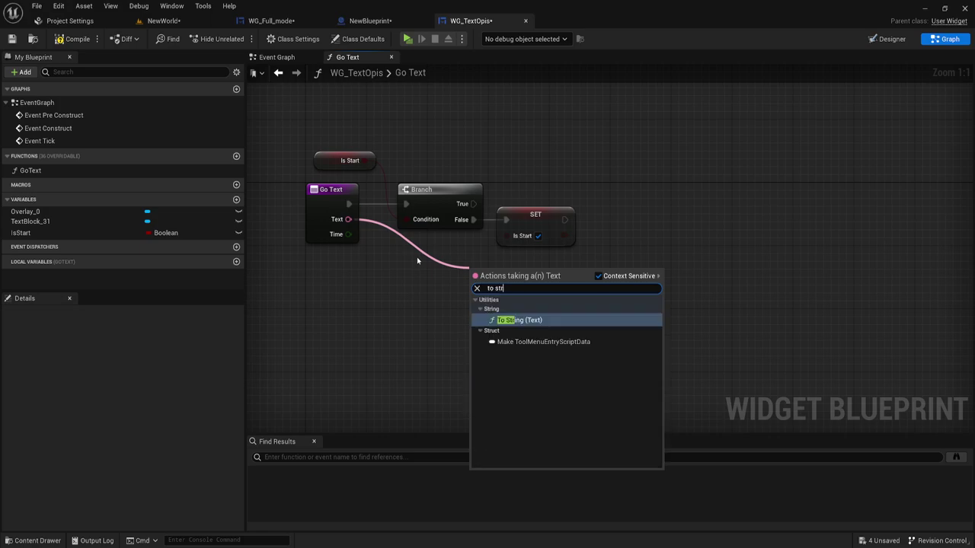
key(Return)
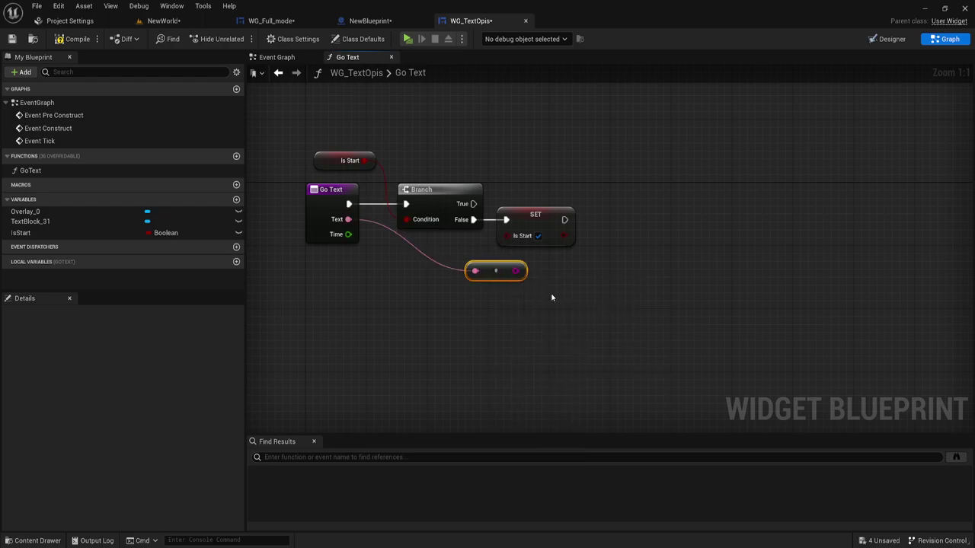
Step: Promote the string to a new TextString variable and run its SET right after Is Start
drag(516, 271, 616, 225)
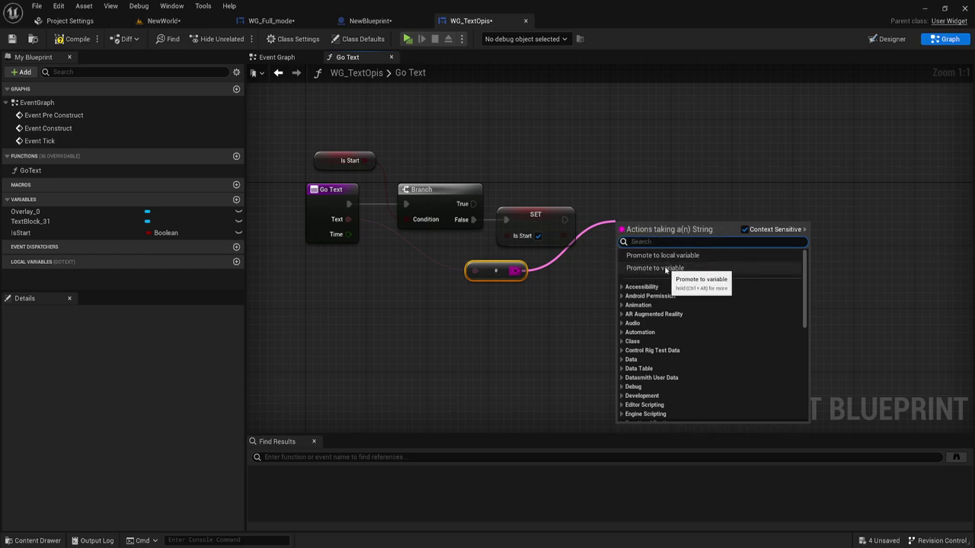
click(656, 268)
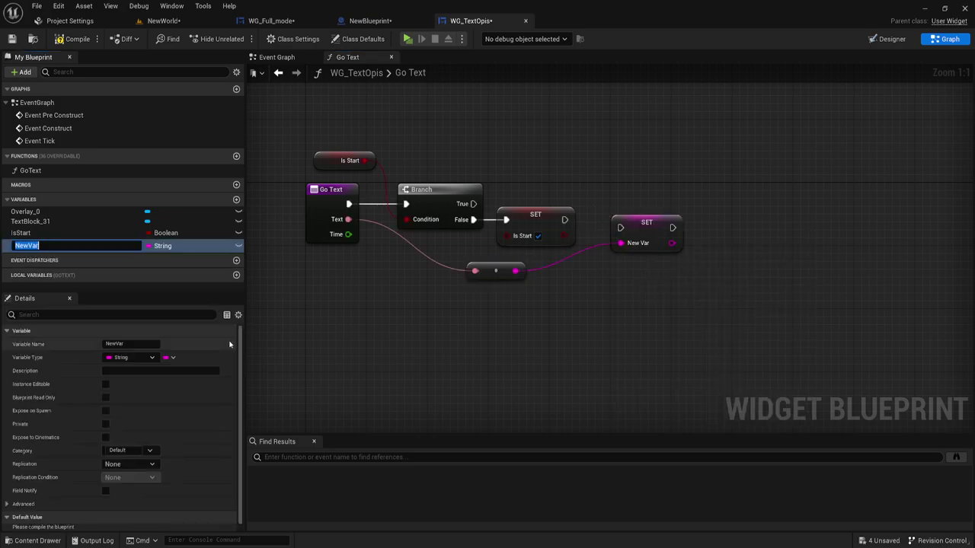
text(TextString)
key(Return)
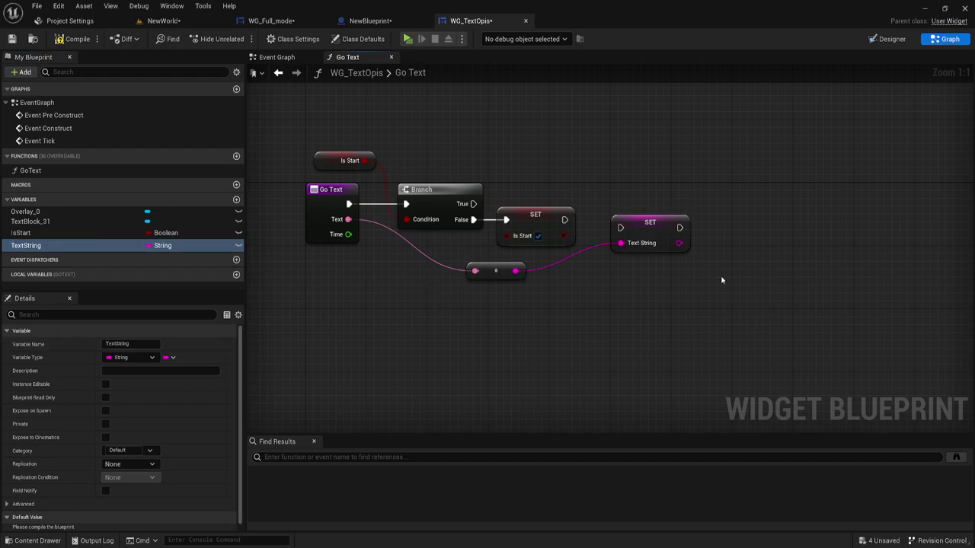
drag(564, 220, 621, 227)
click(652, 232)
right_drag(425, 312, 403, 310)
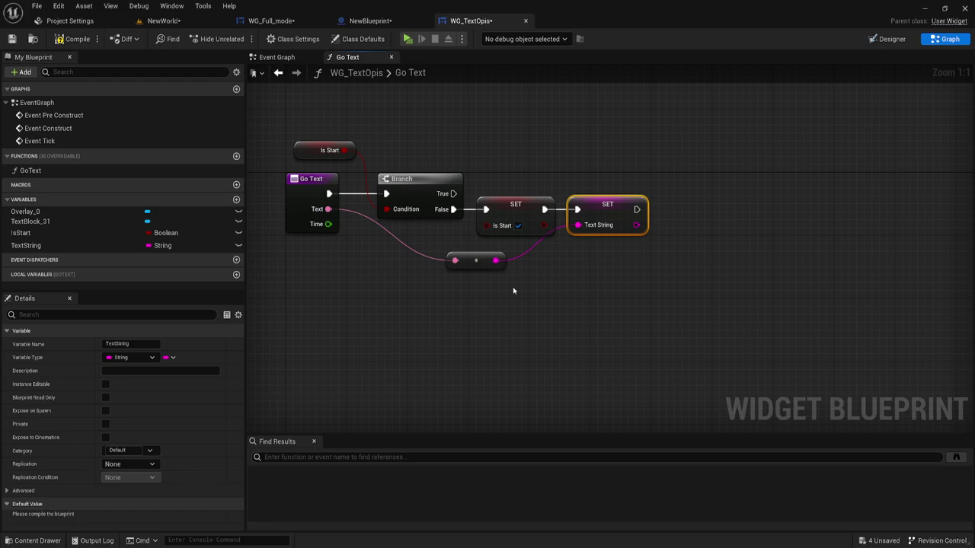
Step: Add a LEN node that measures the TextString value's length
drag(494, 261, 555, 283)
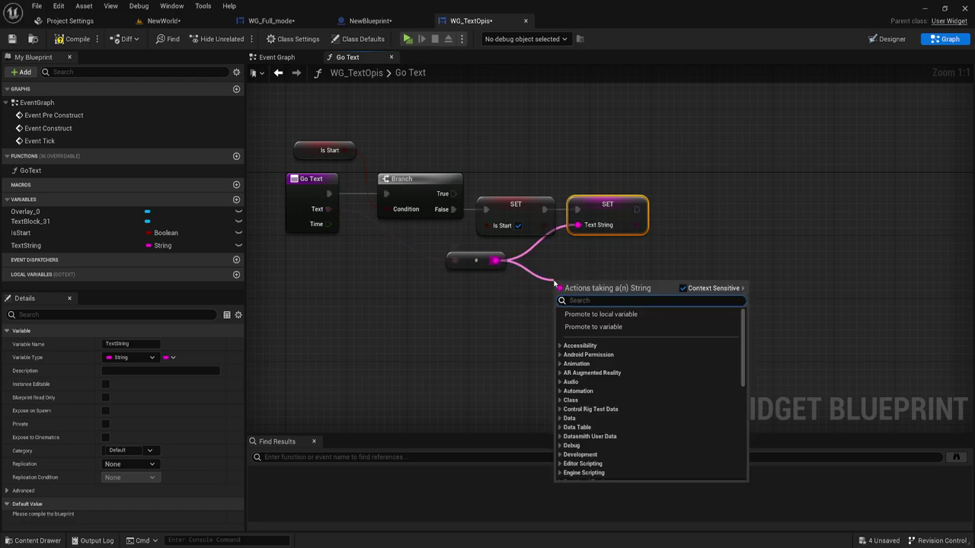
text(len)
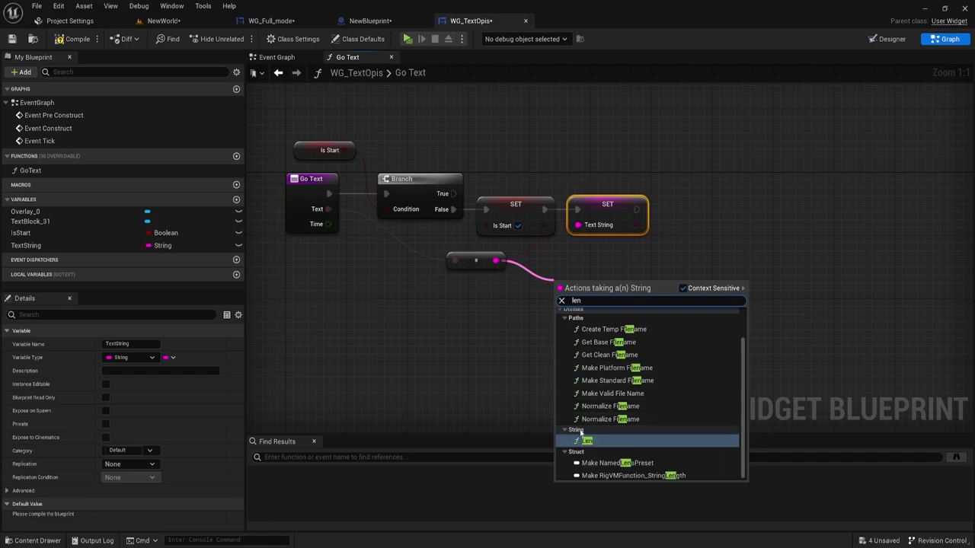
click(595, 444)
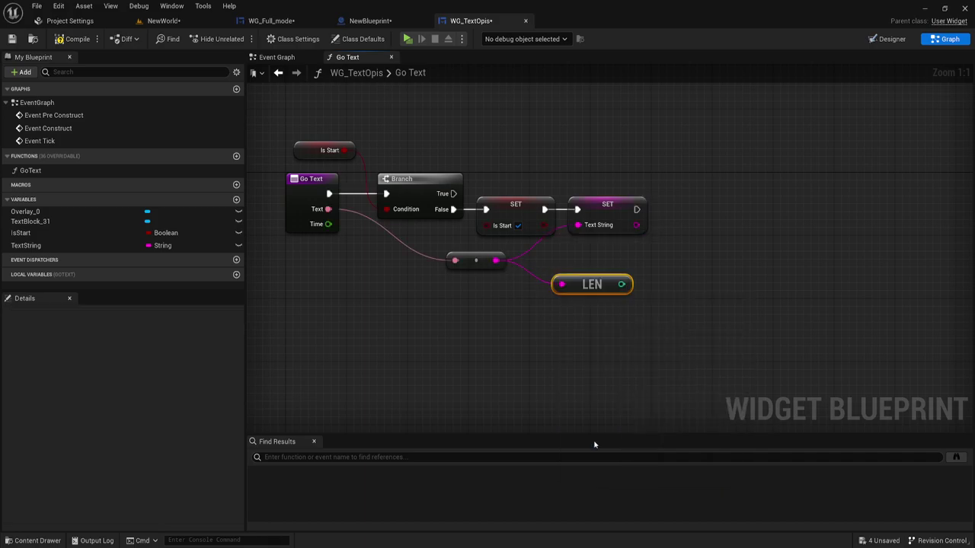
drag(560, 258, 639, 302)
drag(544, 307, 646, 269)
drag(531, 258, 644, 305)
right_drag(643, 304, 666, 295)
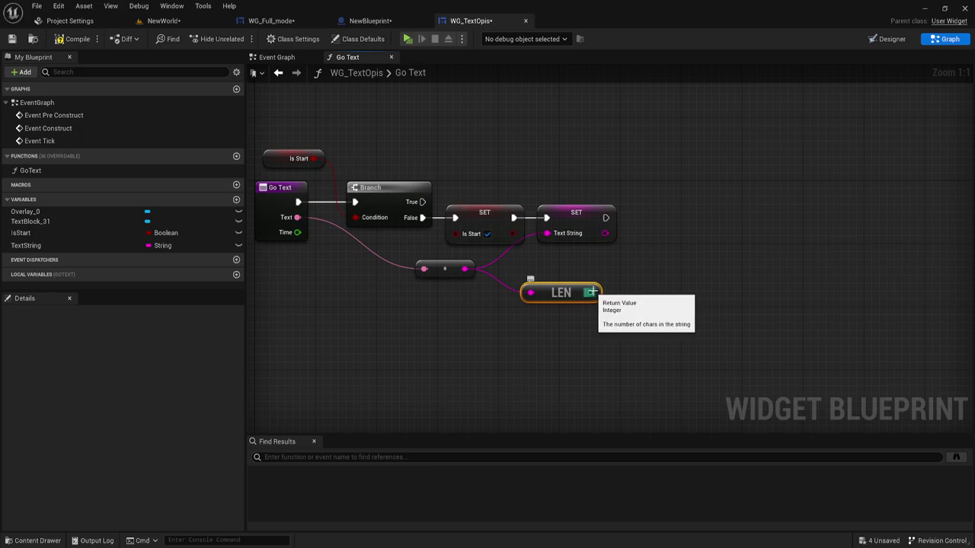
Step: Store the length in a new Integer variable CountText, set after Text String
drag(590, 293, 653, 287)
click(689, 310)
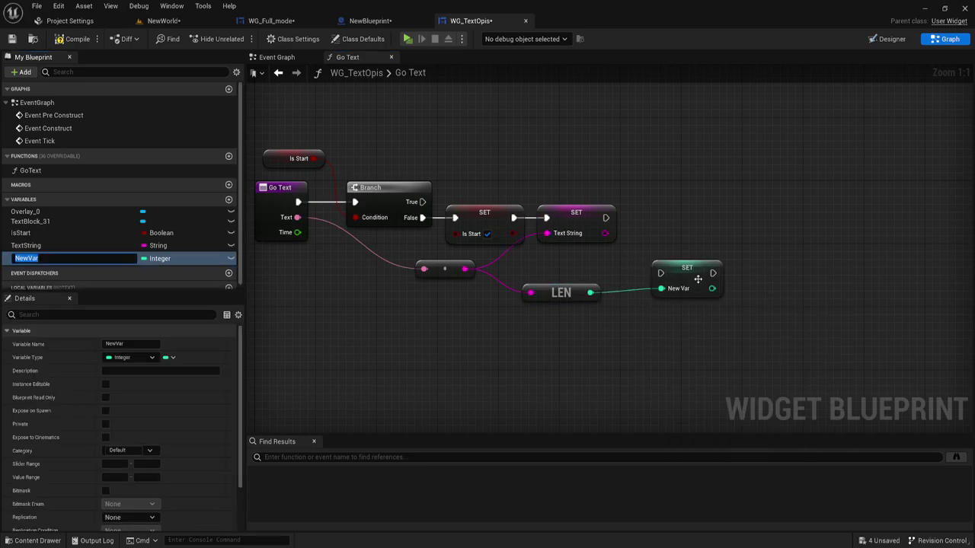
mouse_move(606, 218)
mouse_down()
mouse_move(660, 273)
mouse_move(659, 204)
mouse_up()
click(33, 260)
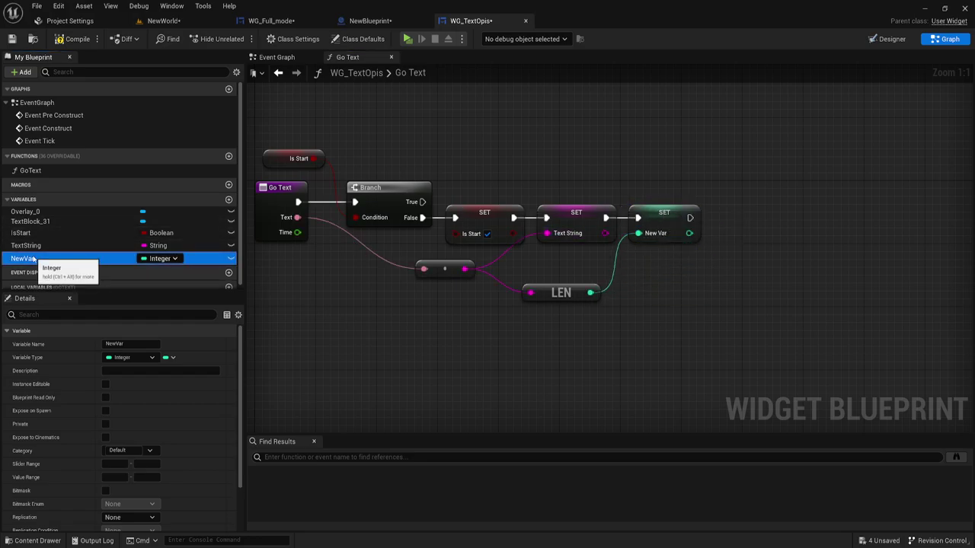
double_click(34, 259)
text(CountText)
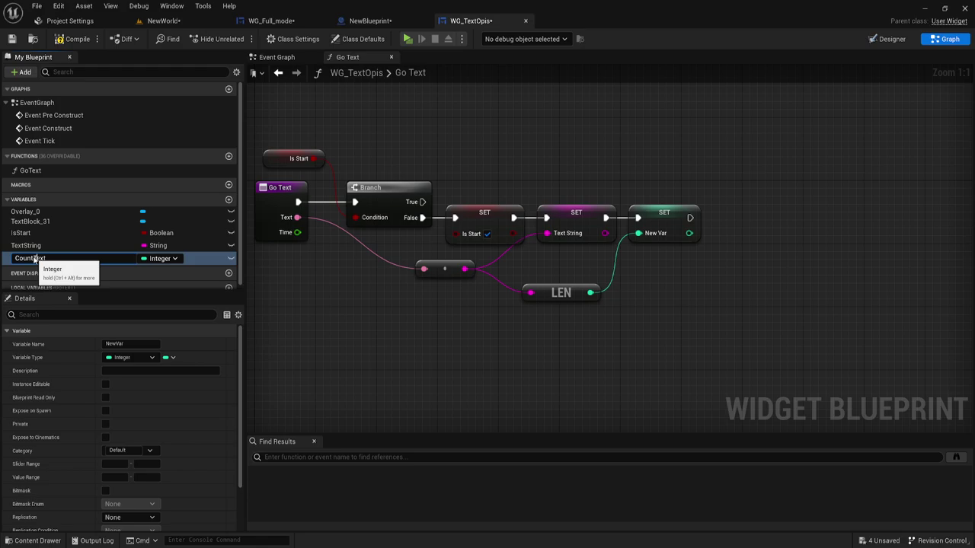
key(Return)
right_drag(714, 292, 697, 314)
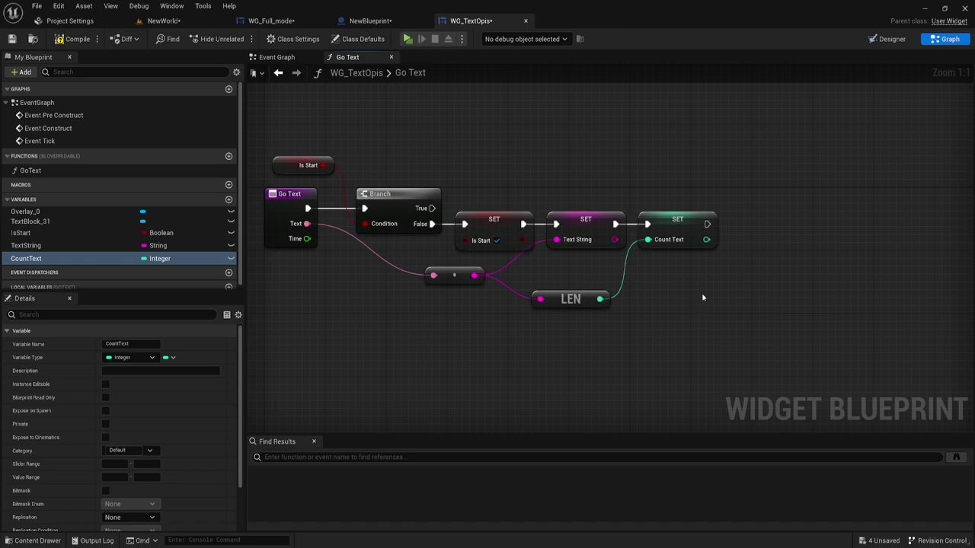
Step: Add a Set Timer by Function Name node after the Count Text SET
drag(706, 223, 754, 198)
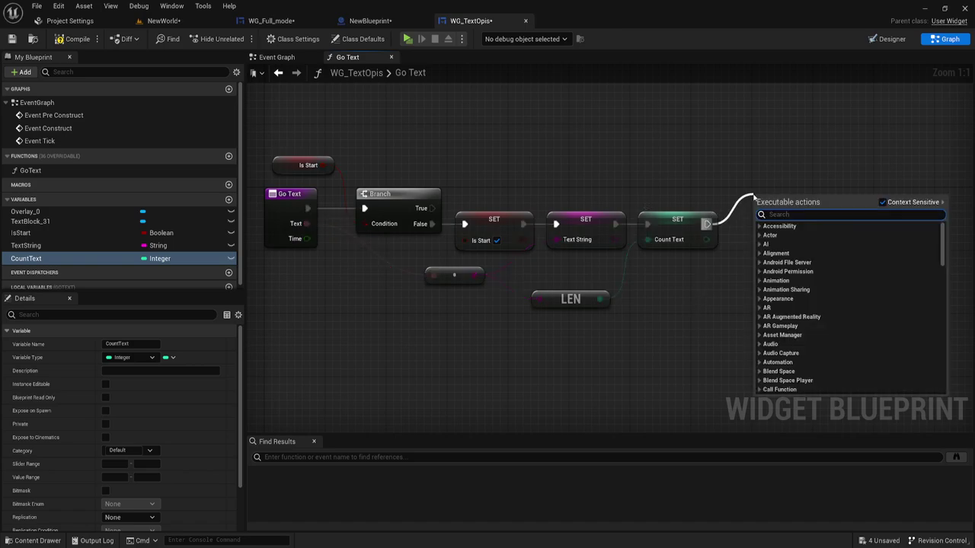
text(set ti)
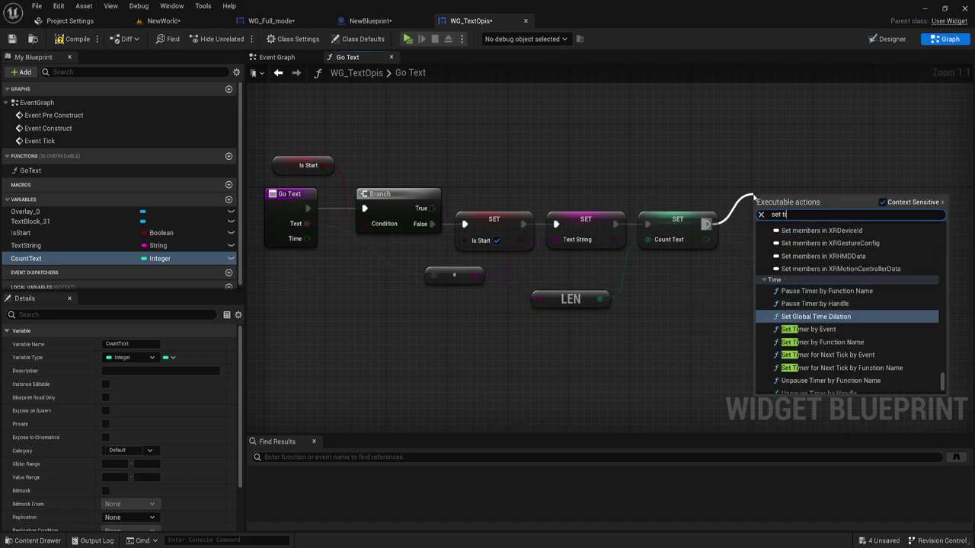
text(n)
key(BackSpace)
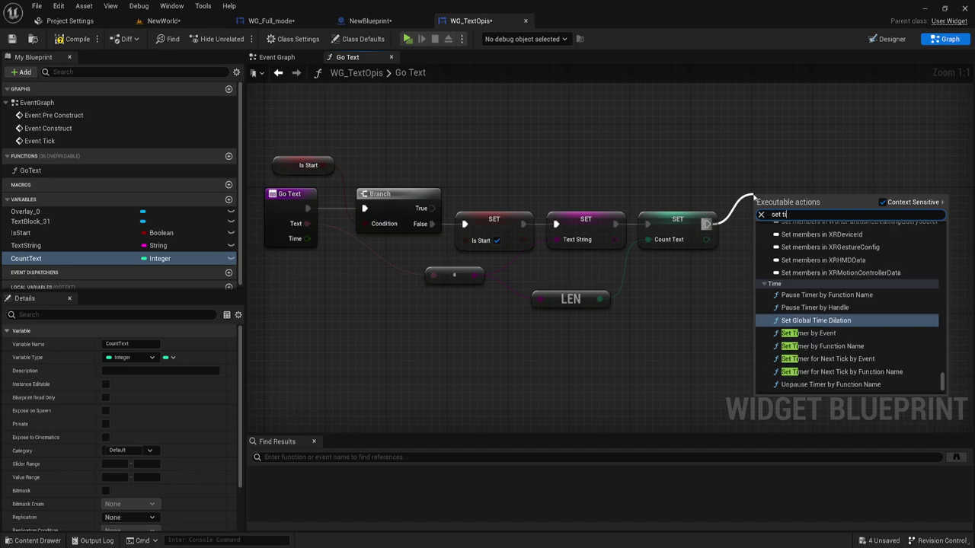
text(m)
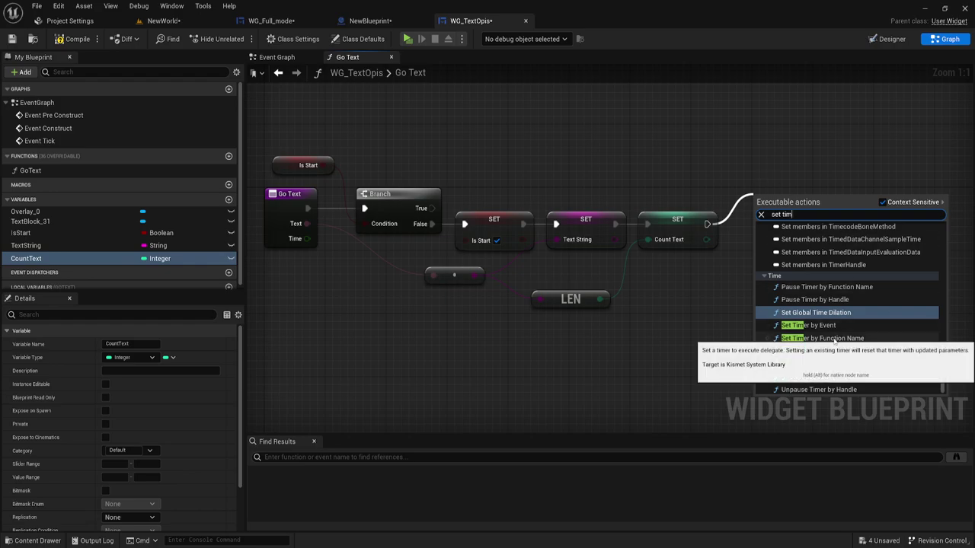
click(797, 340)
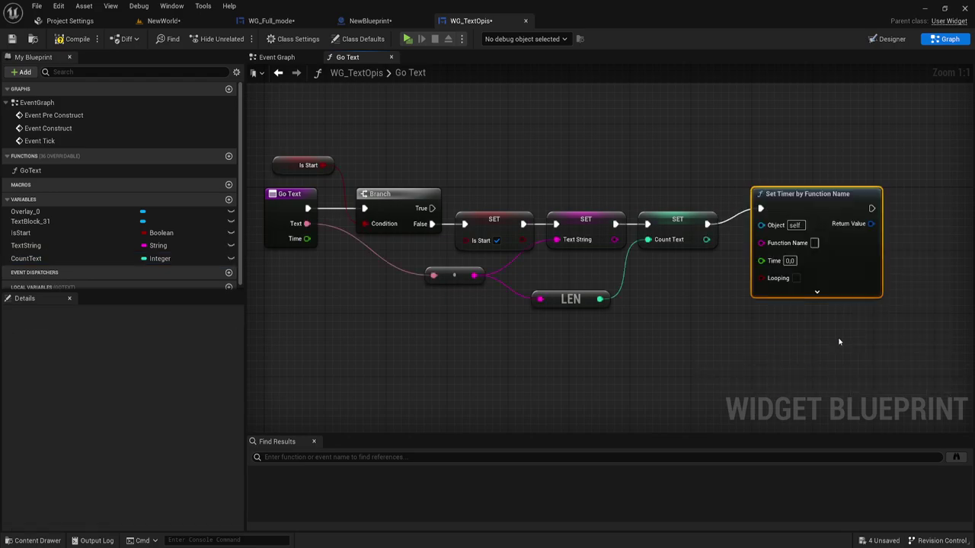
drag(795, 204, 787, 220)
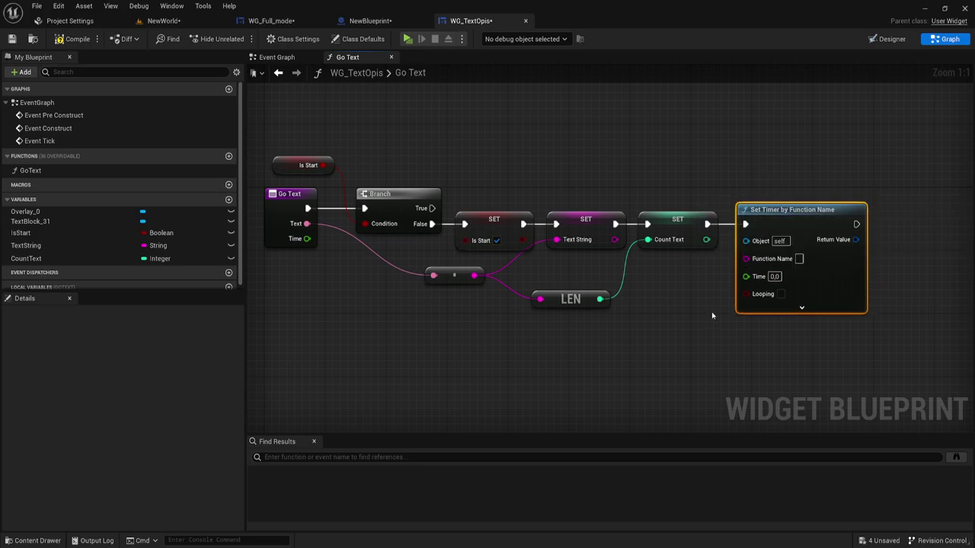
mouse_move(711, 315)
right_down()
mouse_move(659, 297)
mouse_move(721, 303)
right_up()
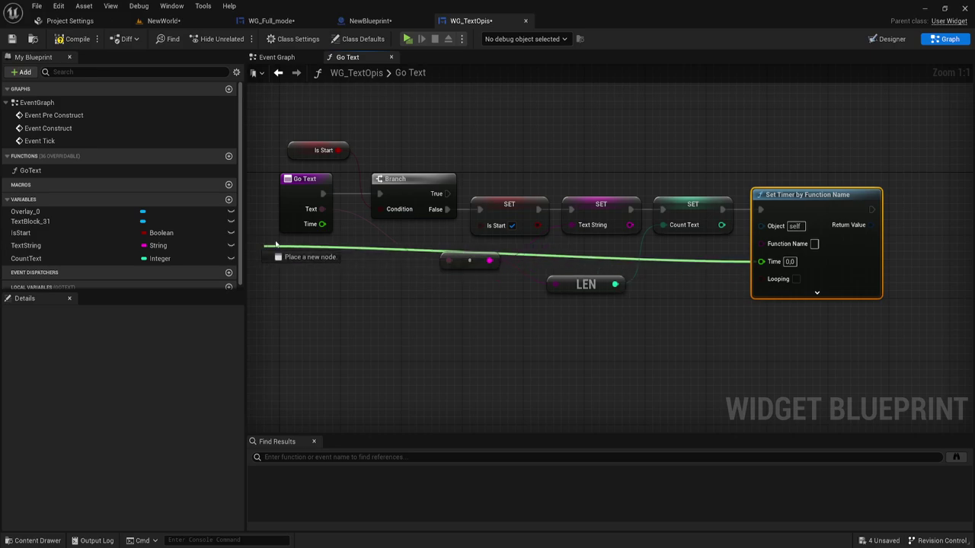
Step: Drive the timer's Time from Go Text's Time input and make it looping
drag(760, 261, 322, 224)
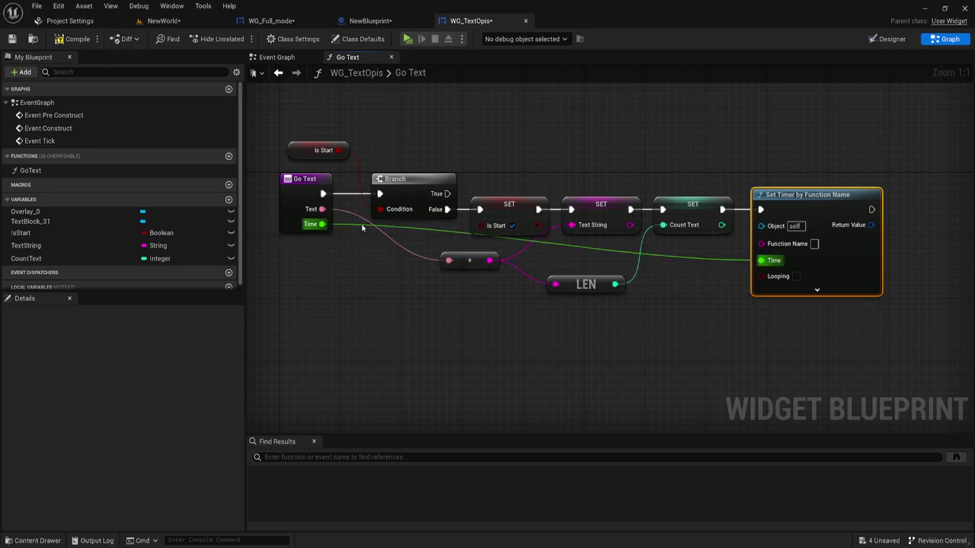
click(796, 277)
right_drag(798, 311, 784, 315)
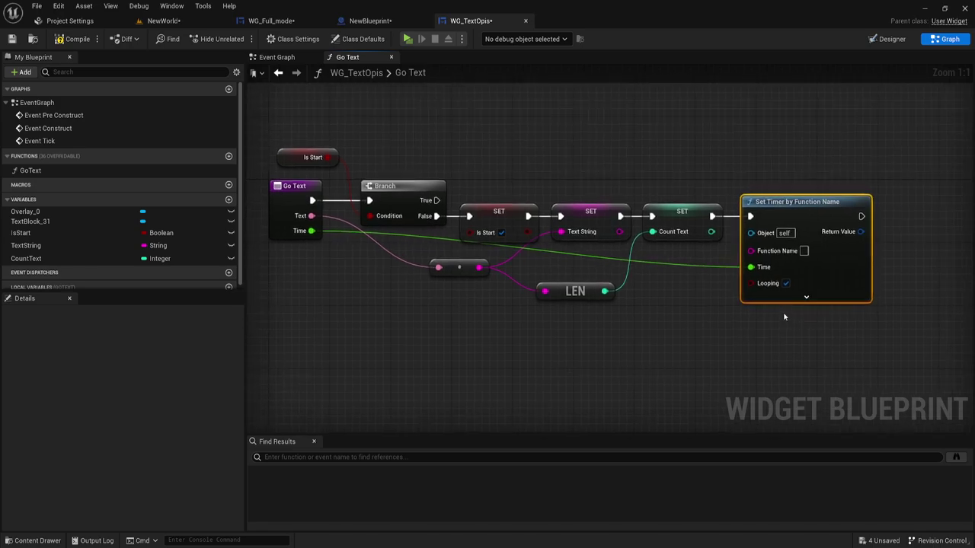
right_drag(696, 313, 777, 336)
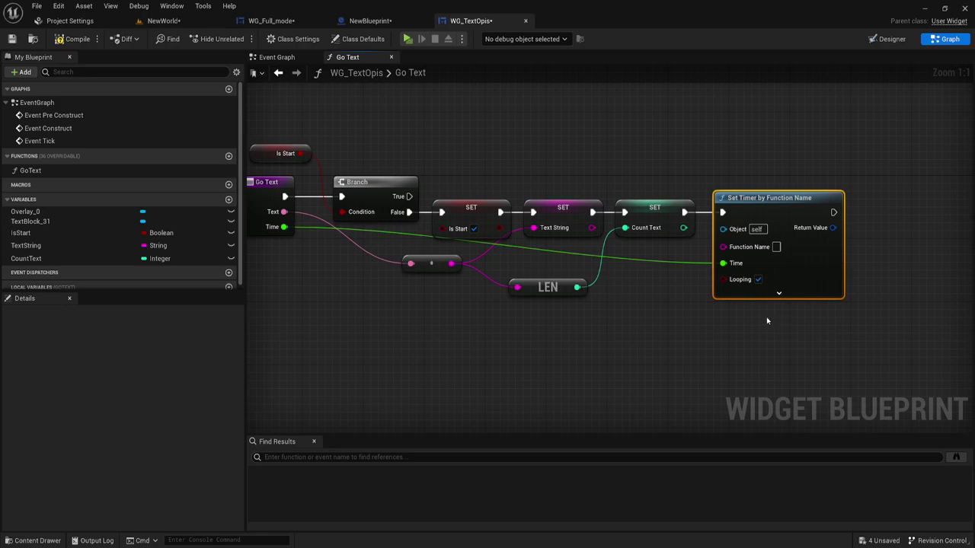
right_drag(673, 328, 740, 310)
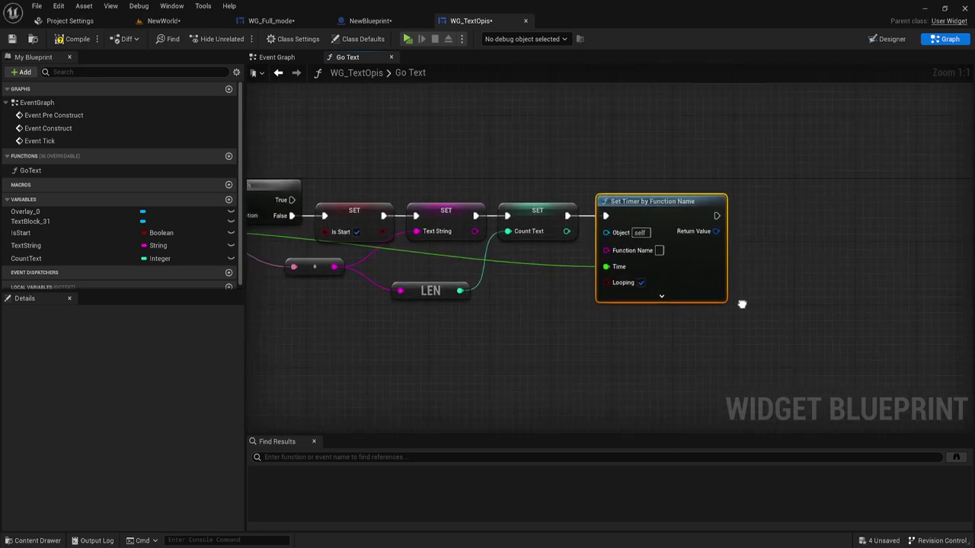
right_drag(740, 307, 703, 307)
right_drag(688, 251, 633, 254)
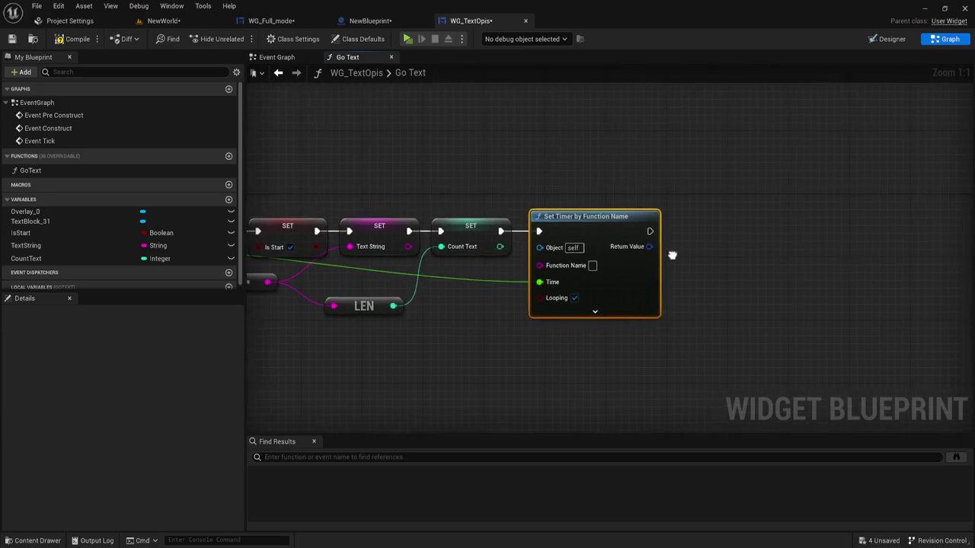
mouse_move(623, 238)
mouse_down()
mouse_move(693, 249)
mouse_move(676, 244)
mouse_up()
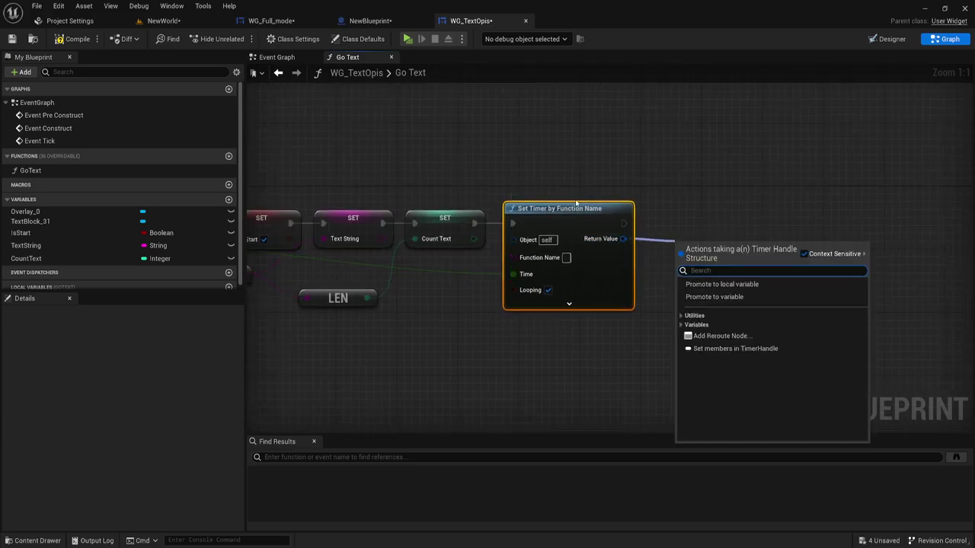
Step: Store the timer handle in a new TimerFunction variable and set Function Name to ChopText
click(715, 297)
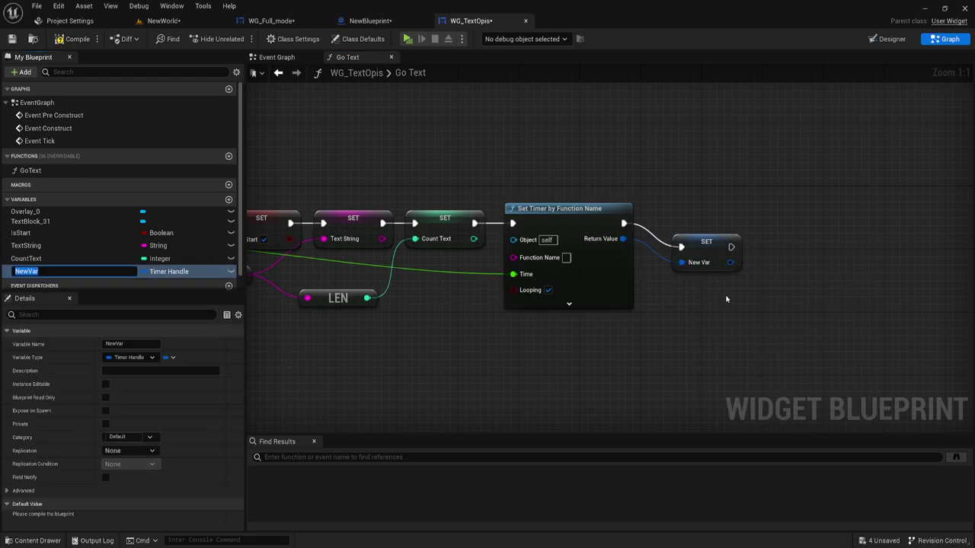
text(Ti)
text(merFunction)
key(Return)
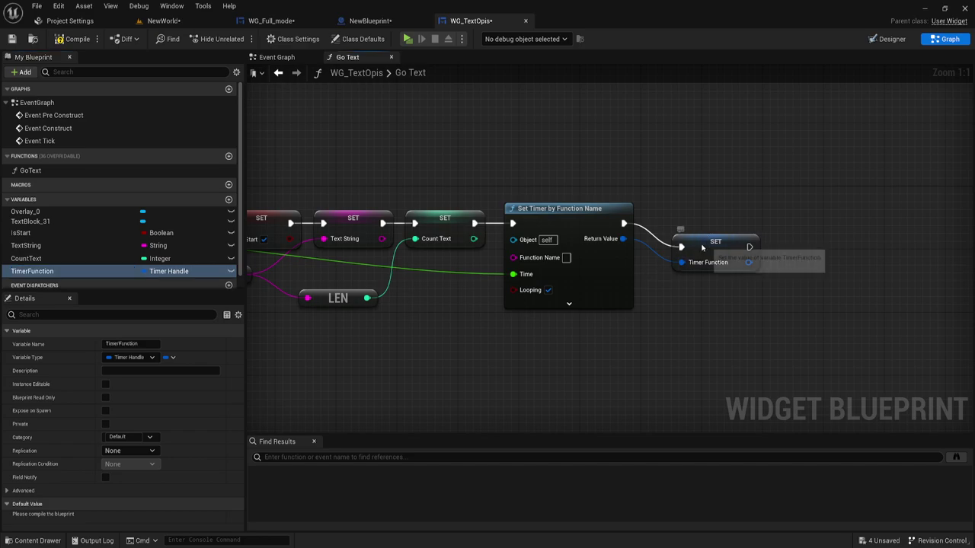
drag(716, 242, 685, 213)
right_drag(443, 352, 637, 328)
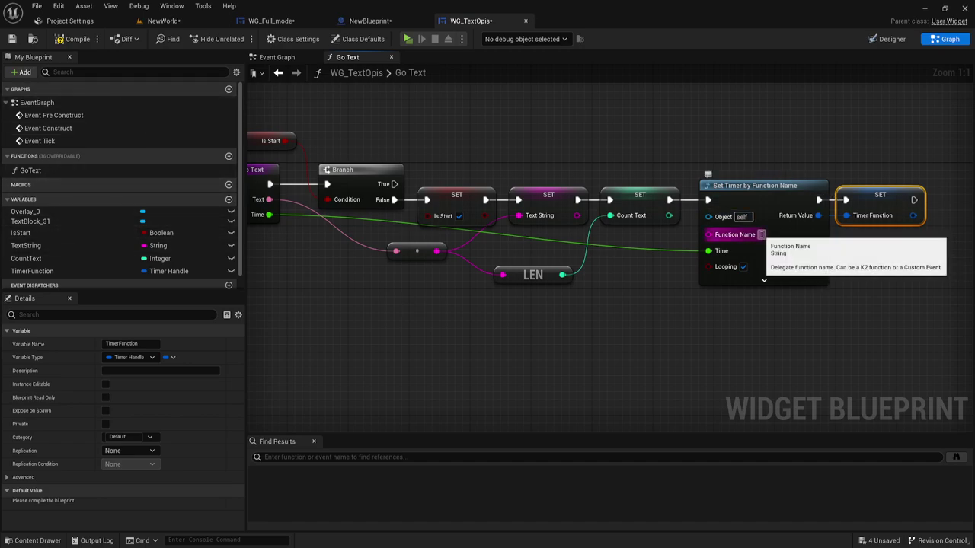
text(Thol)
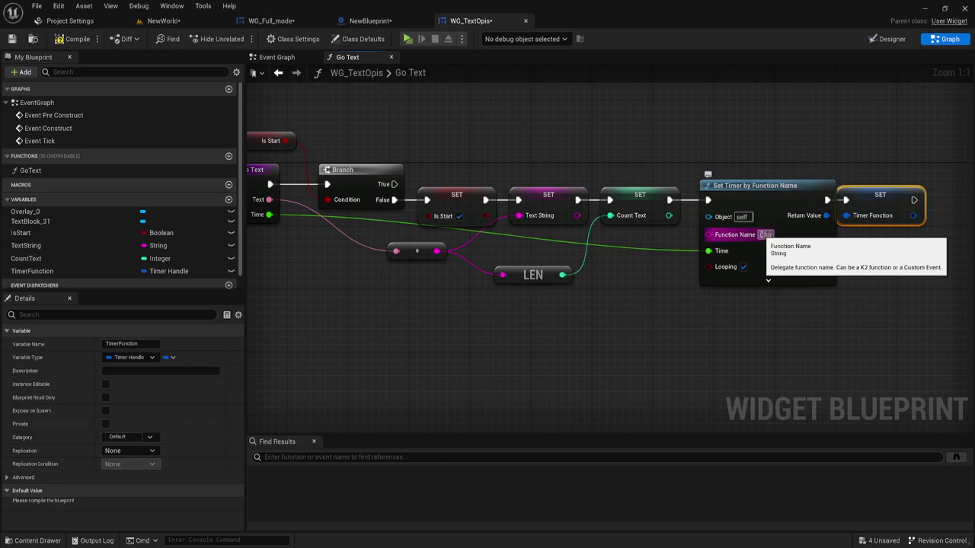
key(BackSpace)
key(BackSpace)
key(BackSpace)
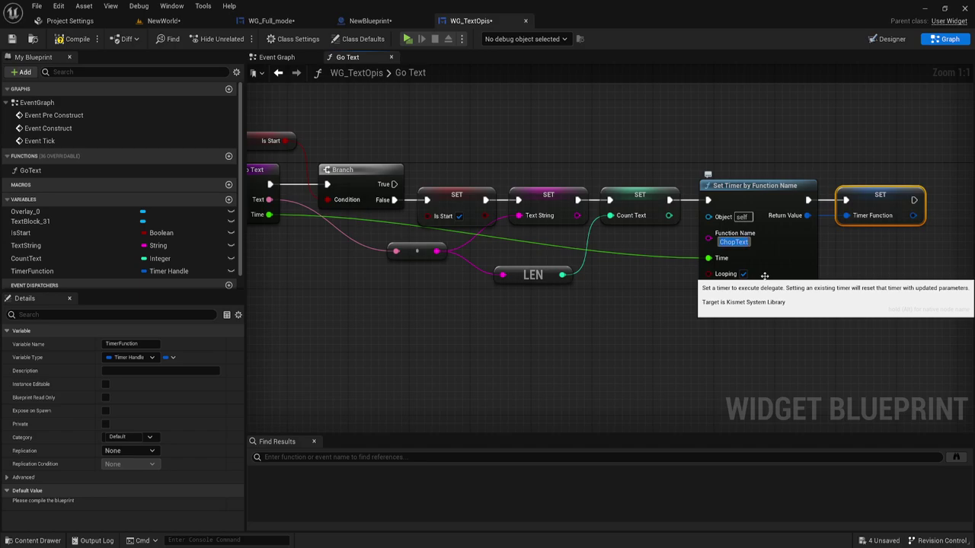
double_click(750, 241)
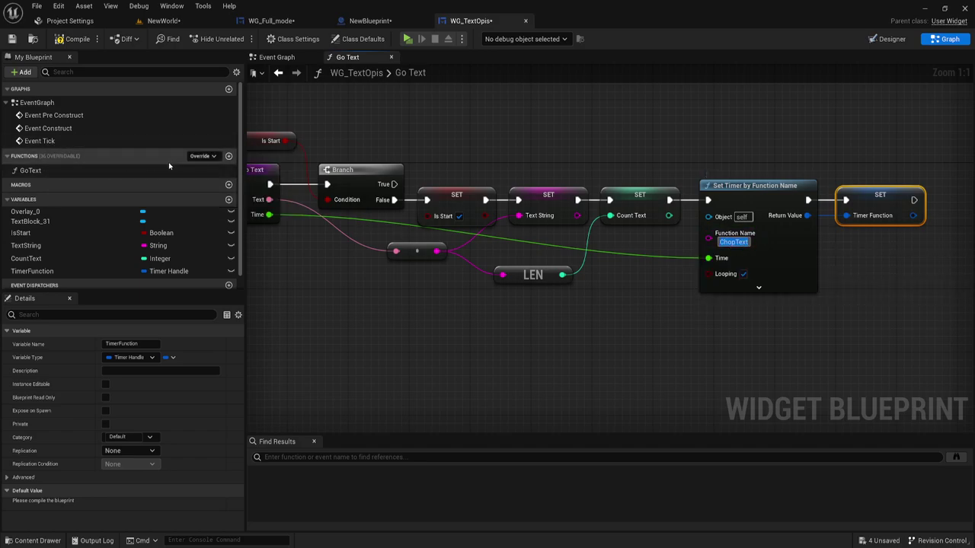
Step: Add a new function to the widget blueprint named ChopText
click(229, 155)
key(ctrl+v)
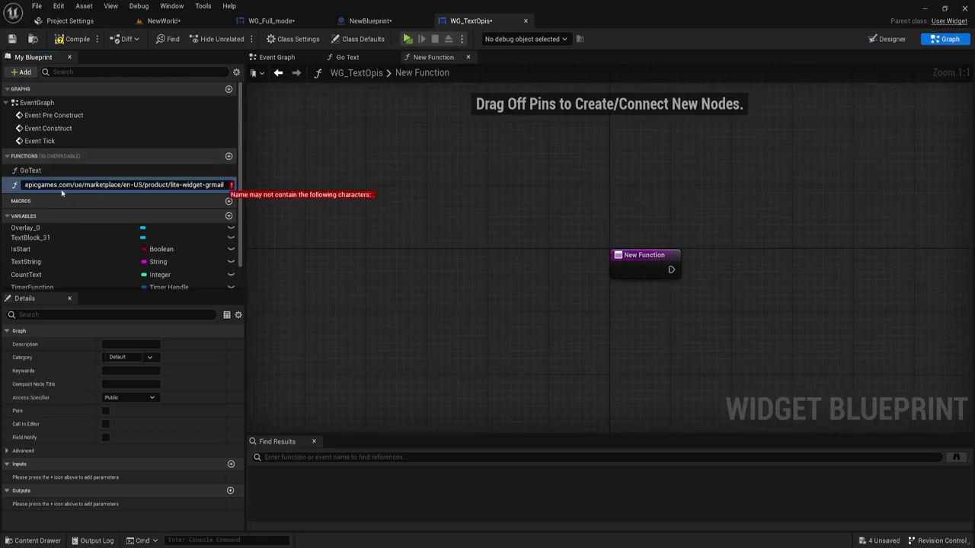
key(ctrl+a)
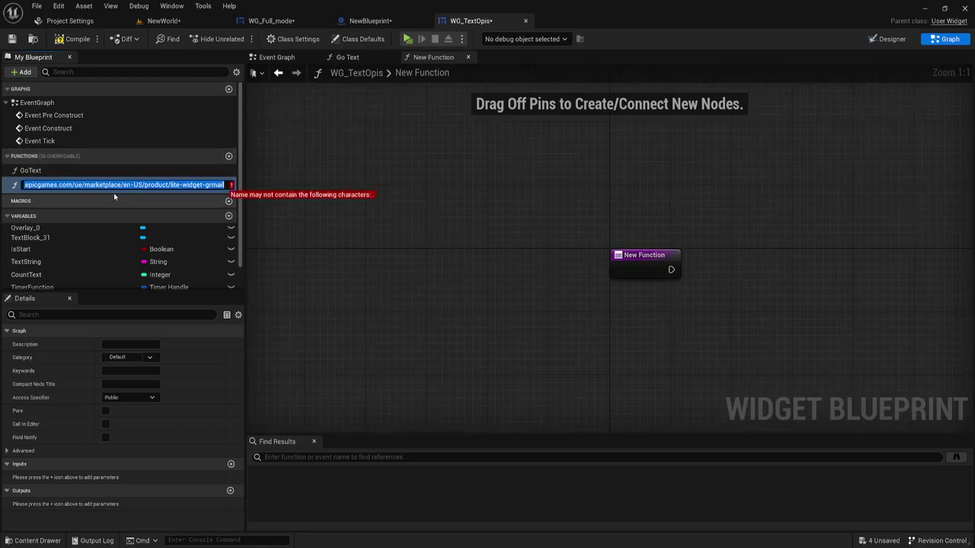
text(Chop)
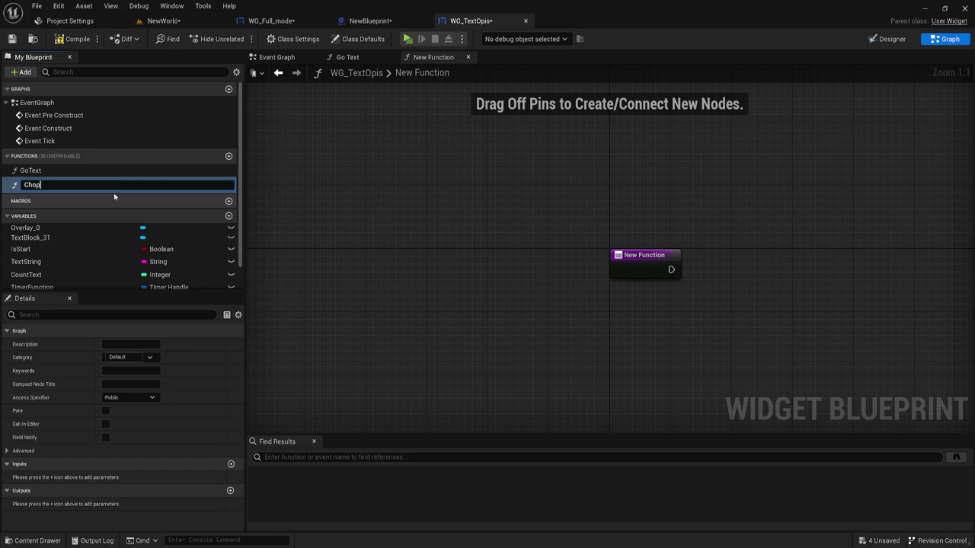
text(Text)
key(Return)
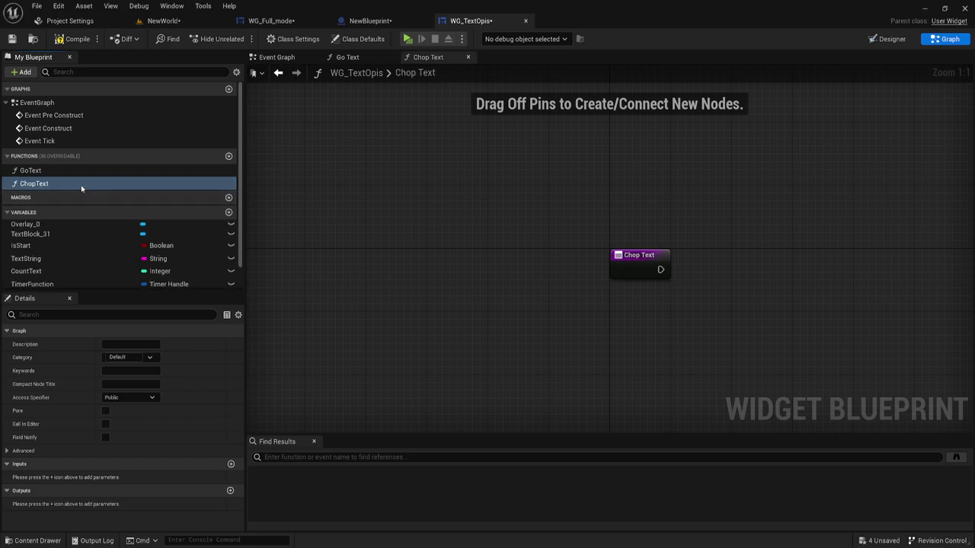
Step: Open the ChopText function graph and frame its Chop Text entry node
click(79, 170)
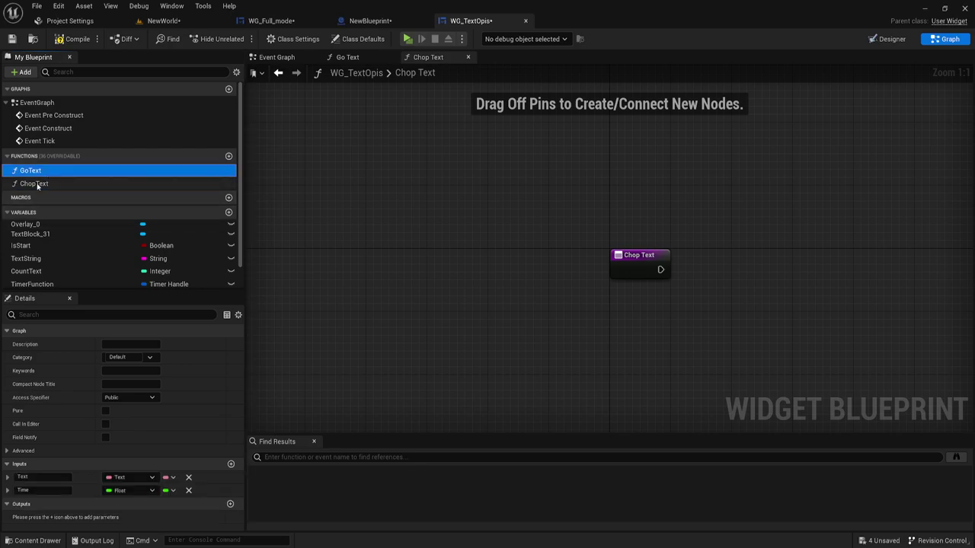
double_click(34, 171)
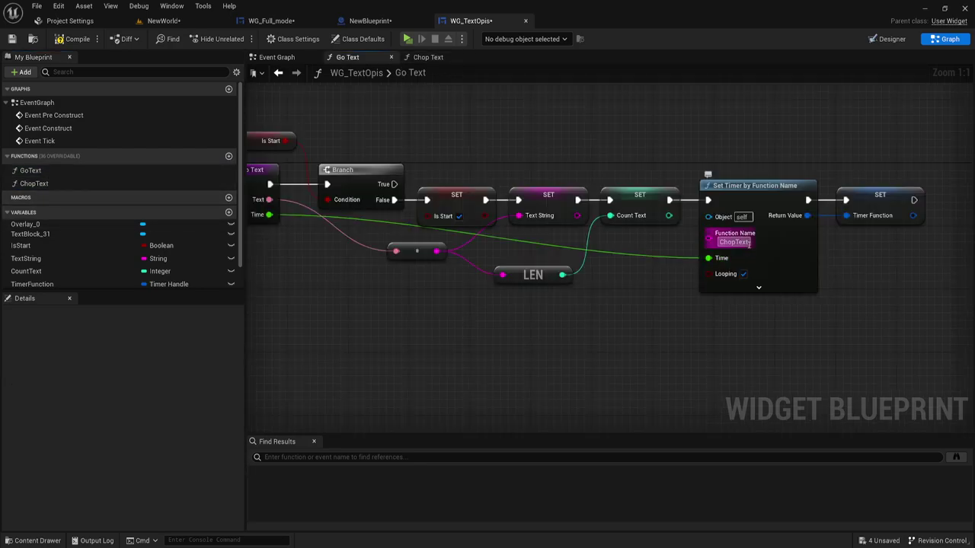
double_click(42, 185)
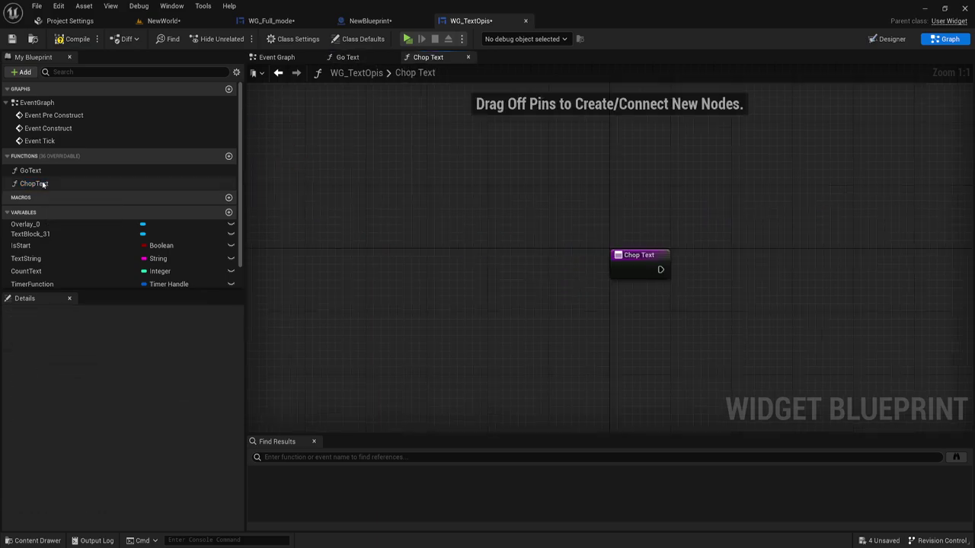
right_drag(784, 338, 496, 278)
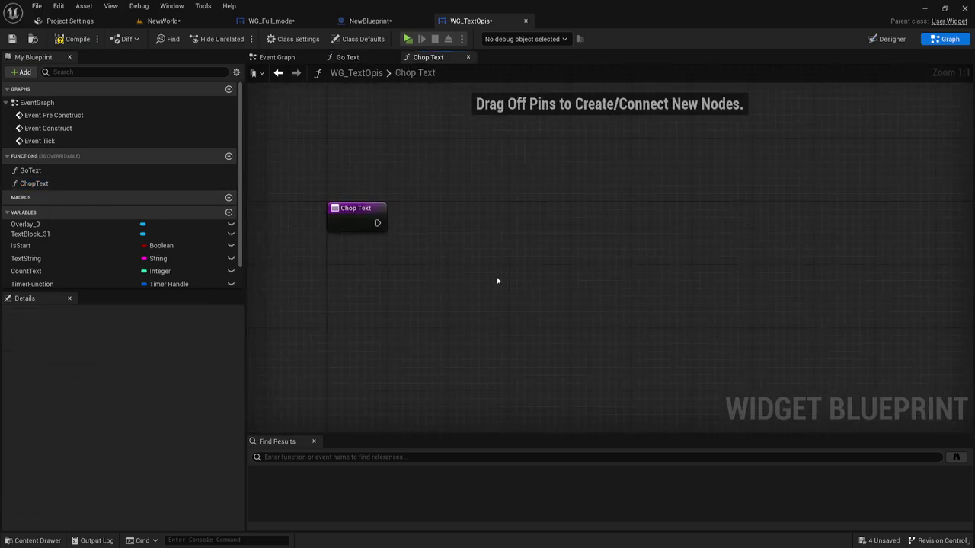
right_drag(515, 225, 475, 245)
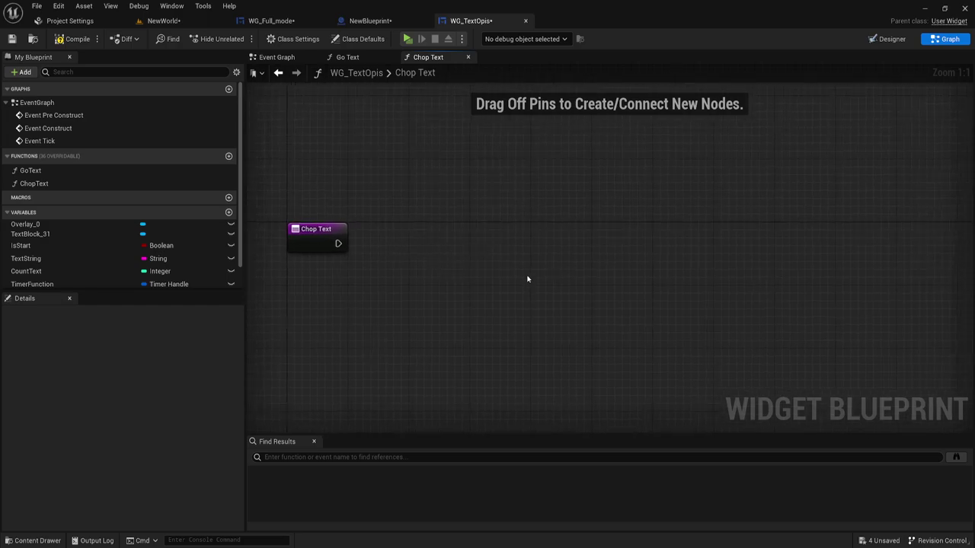
right_drag(474, 266, 472, 273)
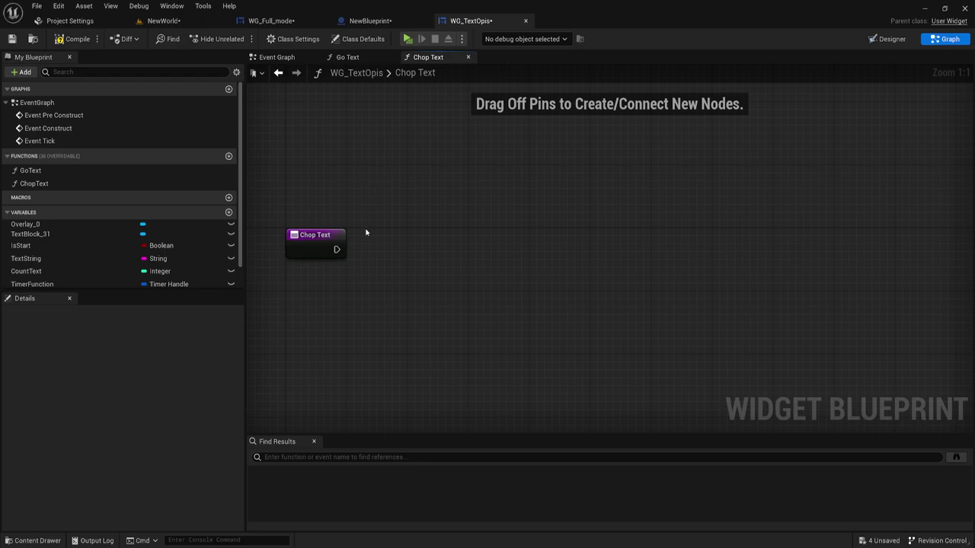
drag(266, 216, 374, 285)
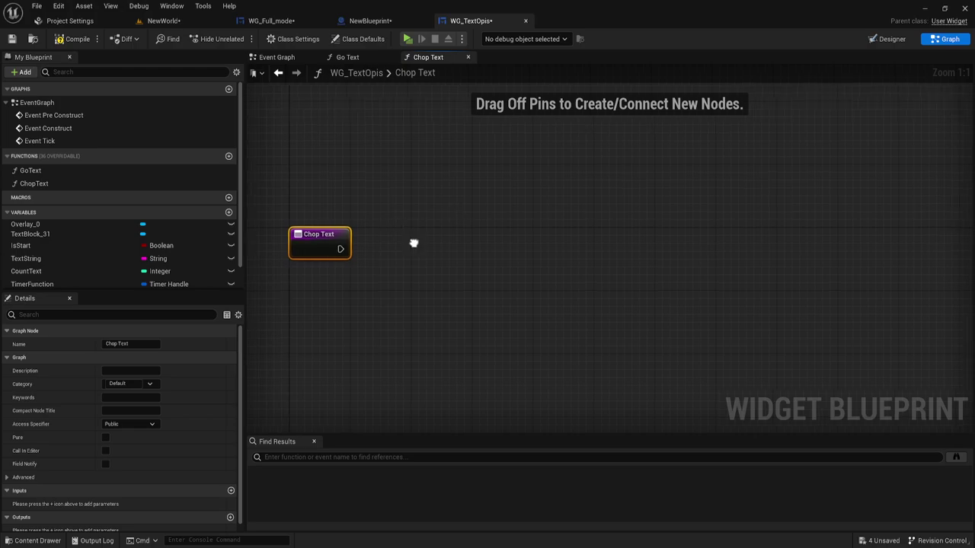
right_drag(407, 244, 411, 241)
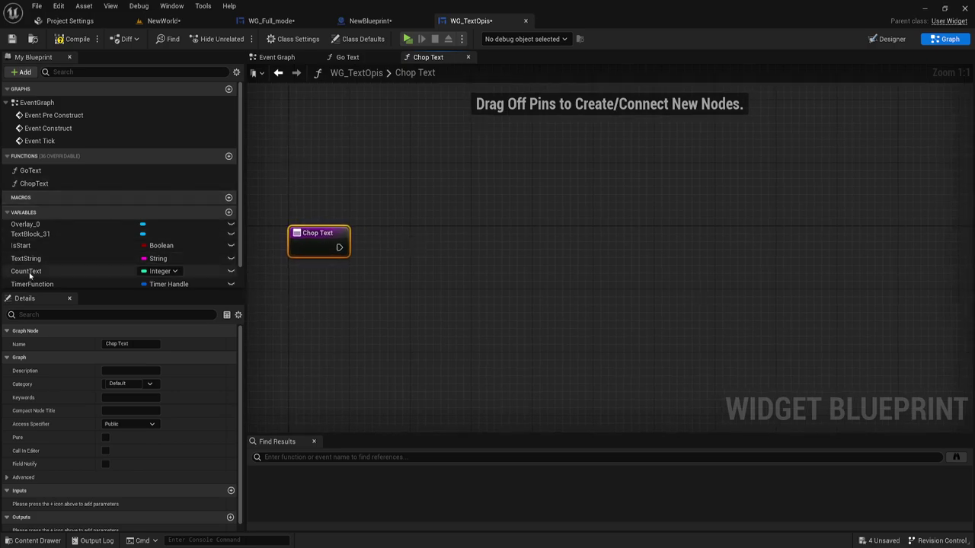
Step: Add a CountText getter feeding a Decrement Int node, run from the Chop Text entry
mouse_move(29, 276)
ctrl+mouse_down()
mouse_move(305, 281)
mouse_move(394, 237)
ctrl+mouse_up()
text(--)
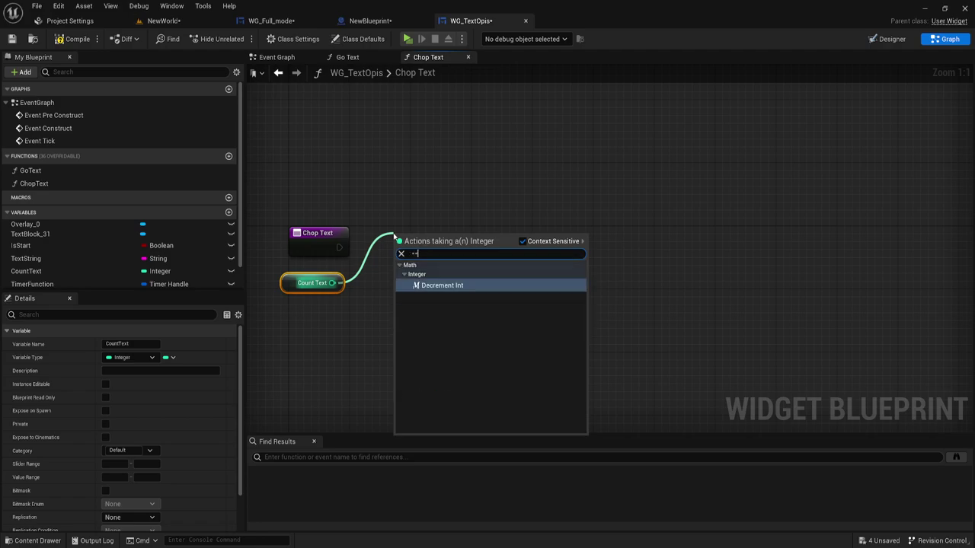
click(449, 287)
drag(340, 247, 396, 241)
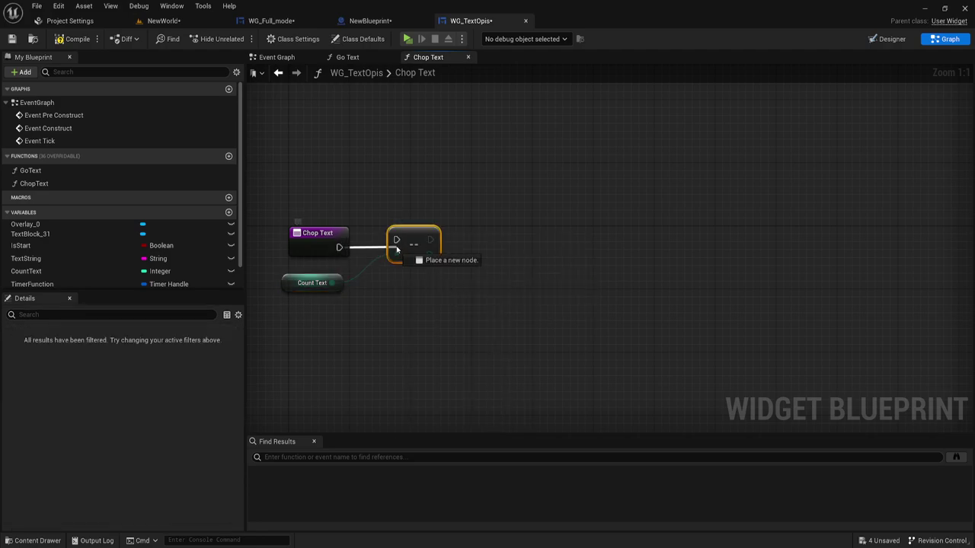
drag(276, 268, 355, 309)
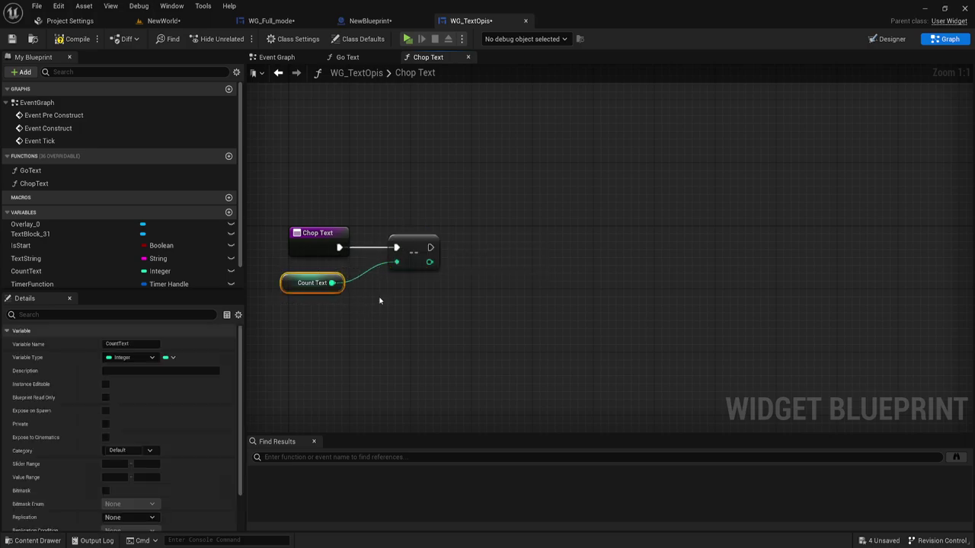
Step: Add a comment box titled 'Привет' over the CountText decrement nodes
right_click(404, 140)
click(428, 159)
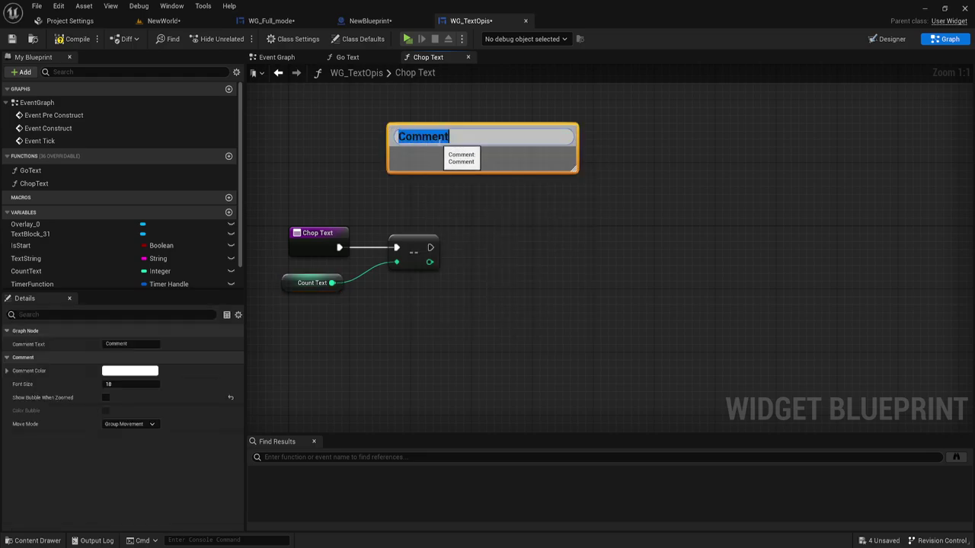
key(BackSpace)
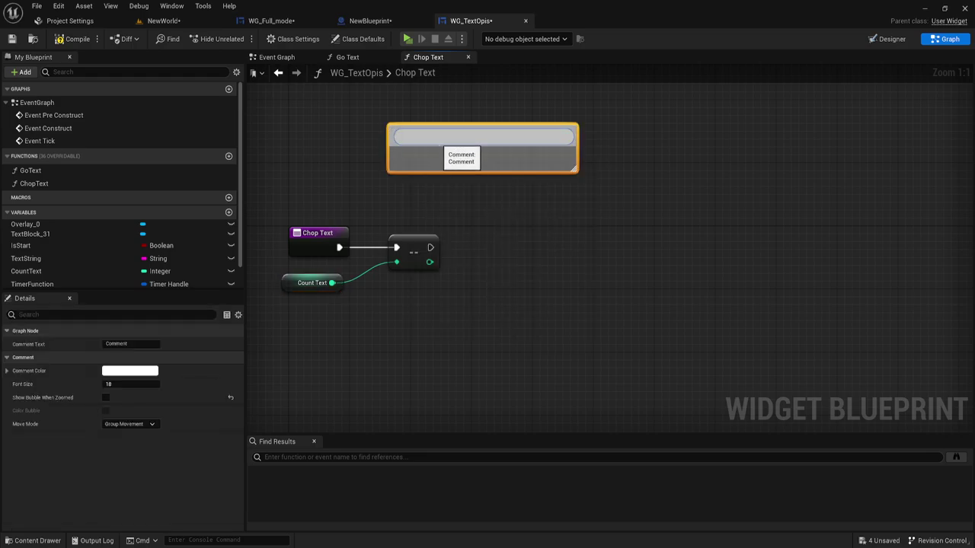
text(Ghbdtn)
key(BackSpace)
key(BackSpace)
key(BackSpace)
key(BackSpace)
key(BackSpace)
text(Привет)
key(Return)
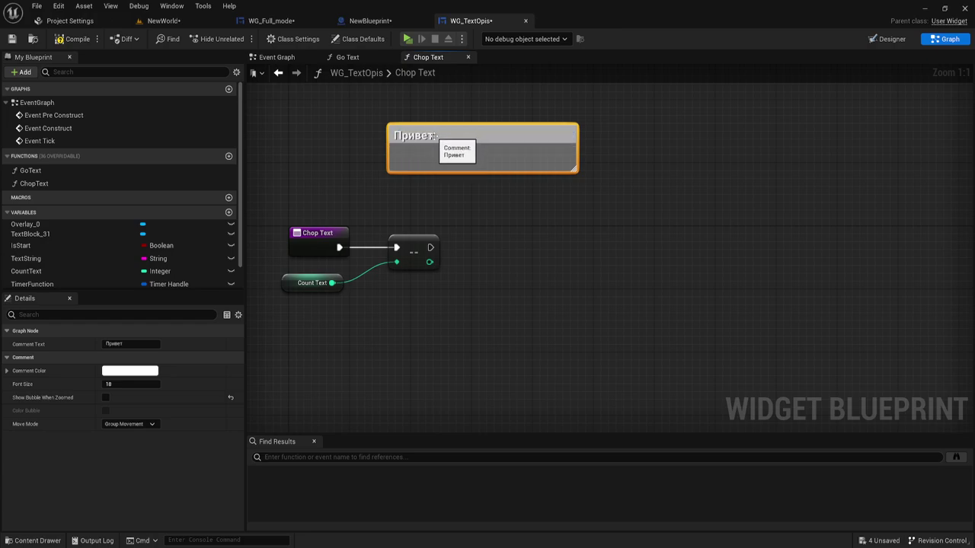
drag(276, 262, 361, 308)
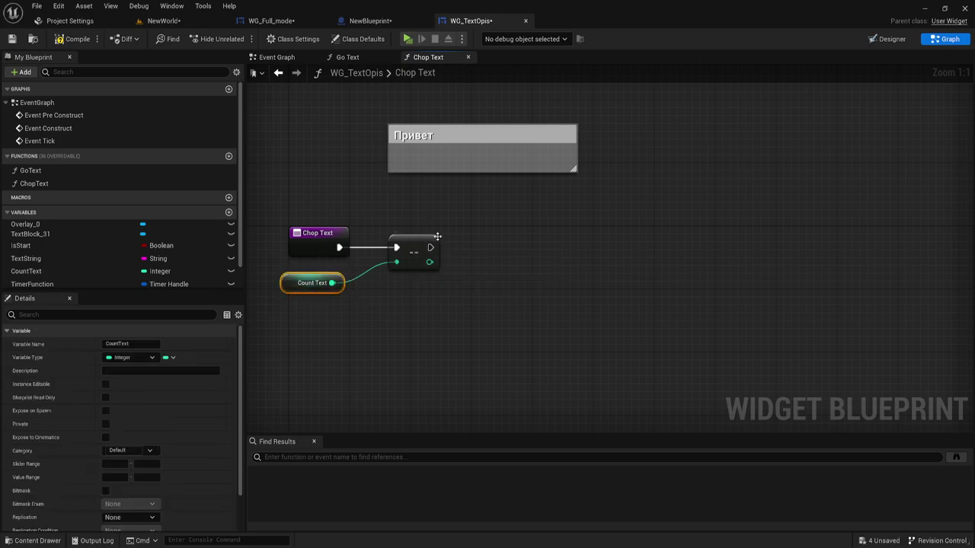
right_drag(468, 259, 469, 265)
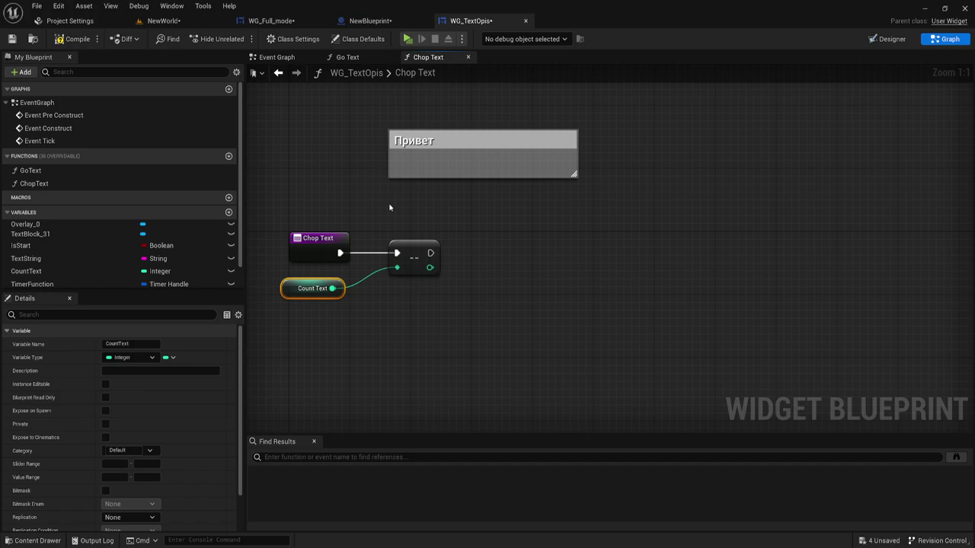
drag(375, 218, 451, 299)
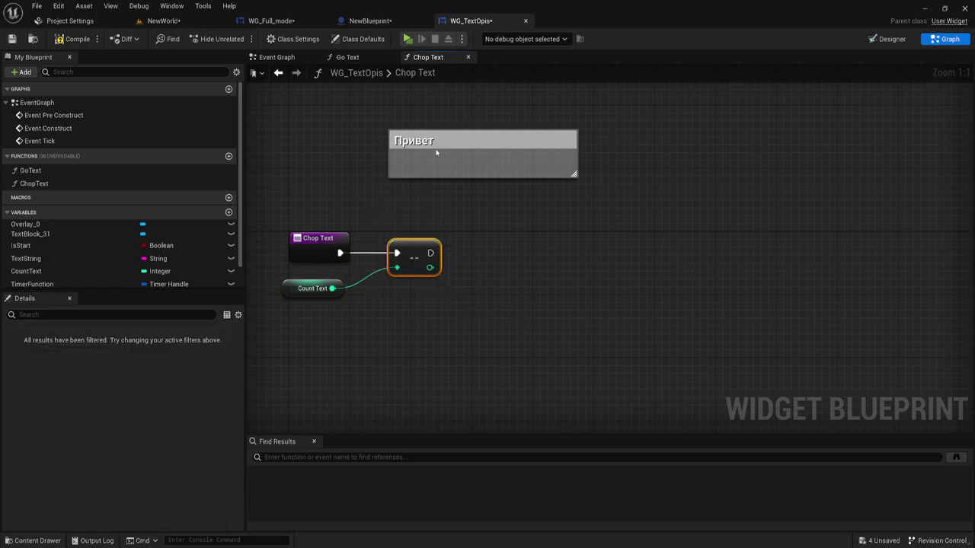
right_drag(482, 290, 472, 284)
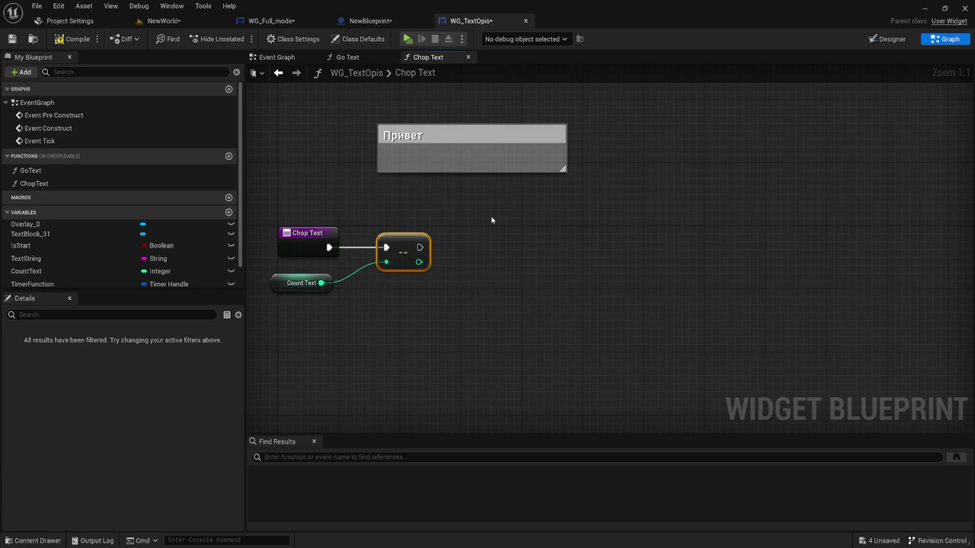
right_drag(463, 235, 475, 228)
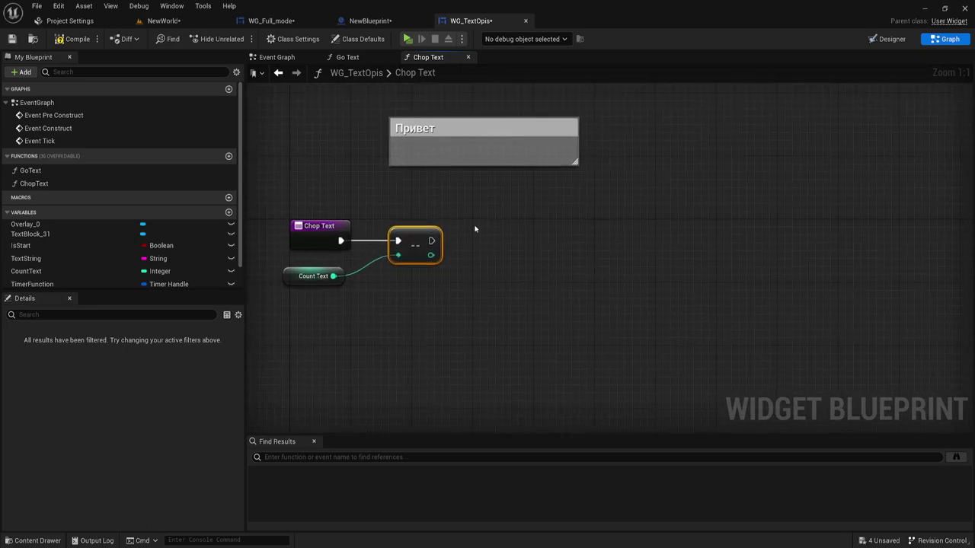
Step: Add a Branch after the decrement, conditioned on a Less (<) comparison of the decremented value with 0
click(460, 220)
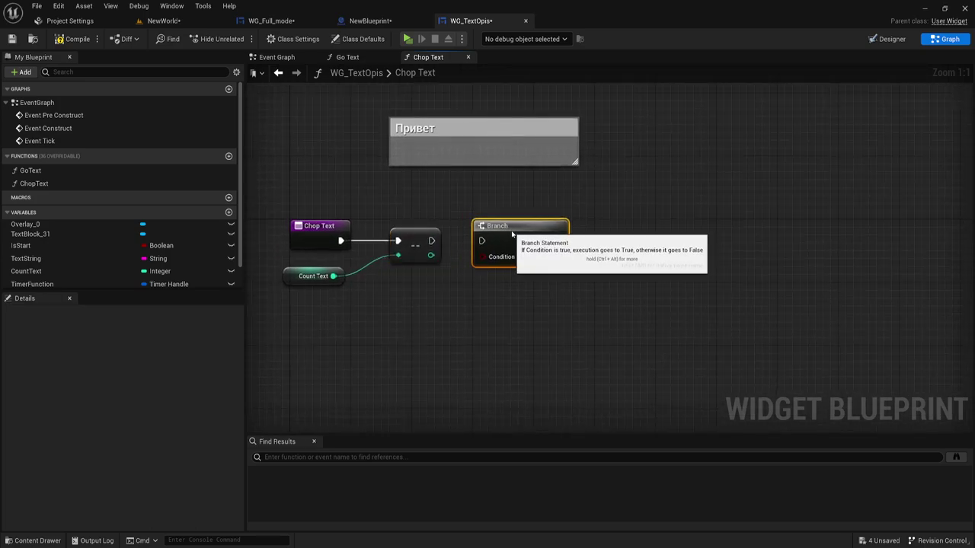
drag(432, 241, 481, 240)
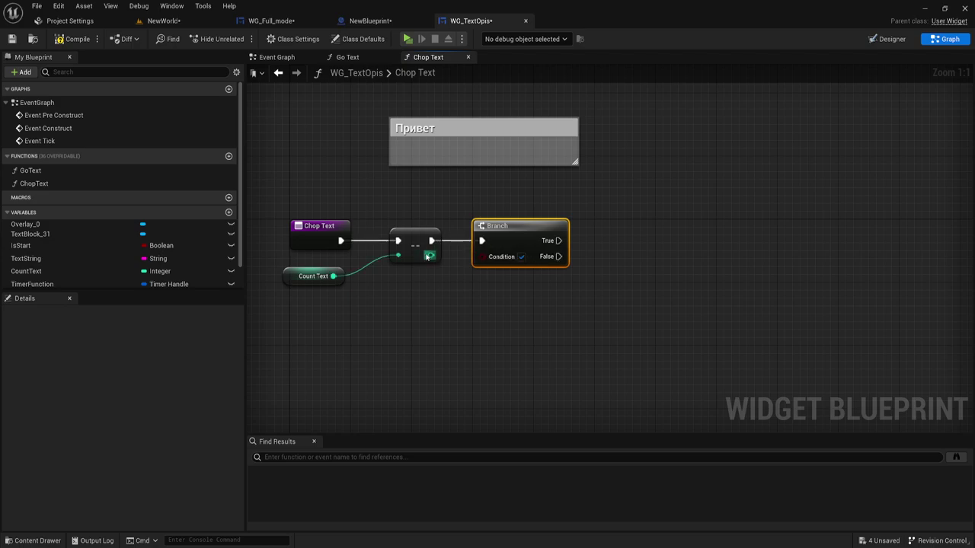
drag(428, 257, 421, 308)
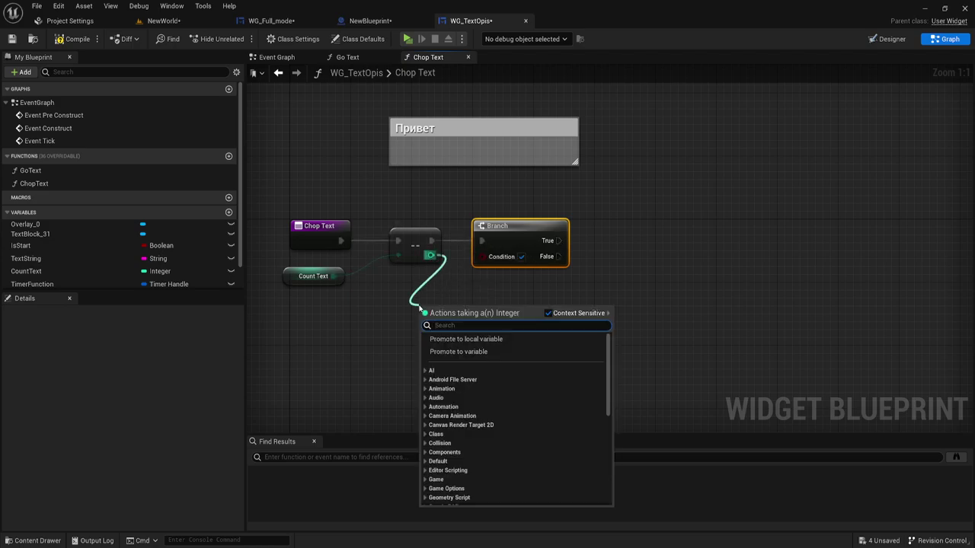
text(Б)
key(BackSpace)
text(<)
click(456, 358)
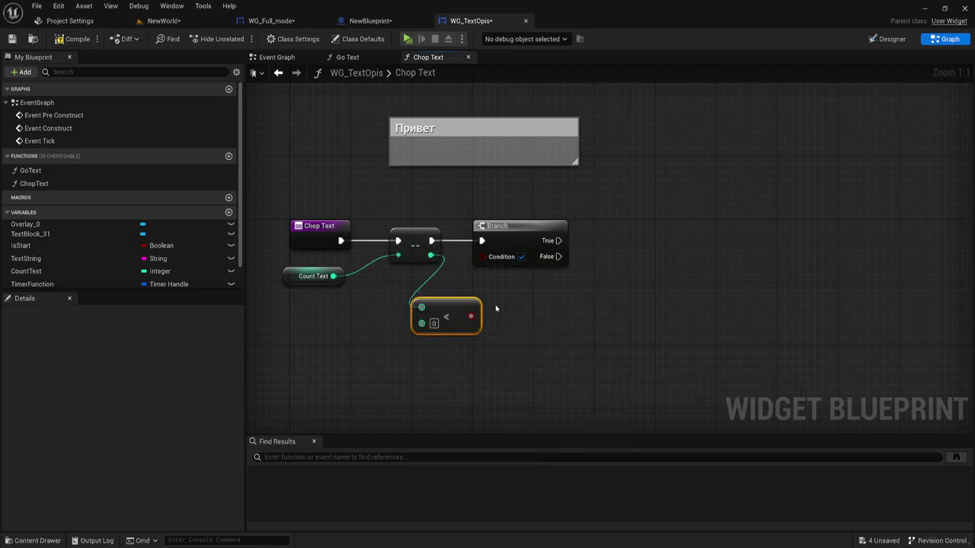
drag(471, 316, 482, 256)
drag(459, 311, 467, 288)
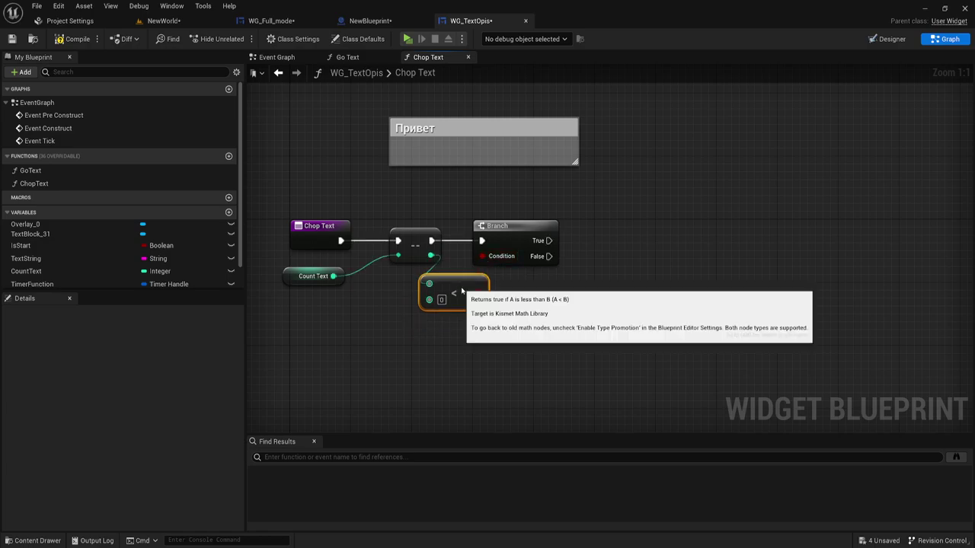
right_drag(578, 305, 540, 333)
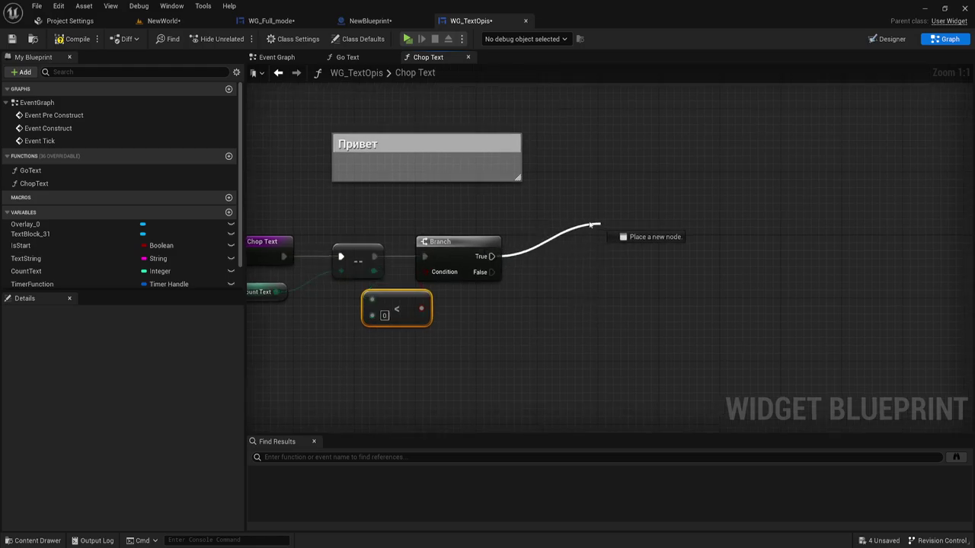
Step: Set IsStart to false from the Branch True output using an IsStart SET node
drag(489, 256, 613, 226)
click(487, 257)
drag(488, 256, 566, 244)
right_drag(496, 228, 569, 215)
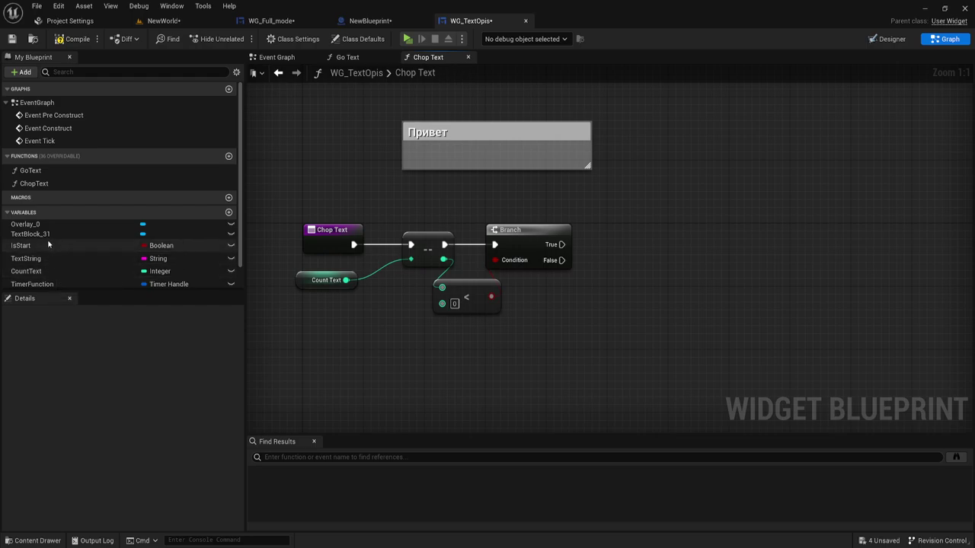
mouse_move(29, 248)
mouse_down()
mouse_move(709, 240)
mouse_move(614, 195)
mouse_up()
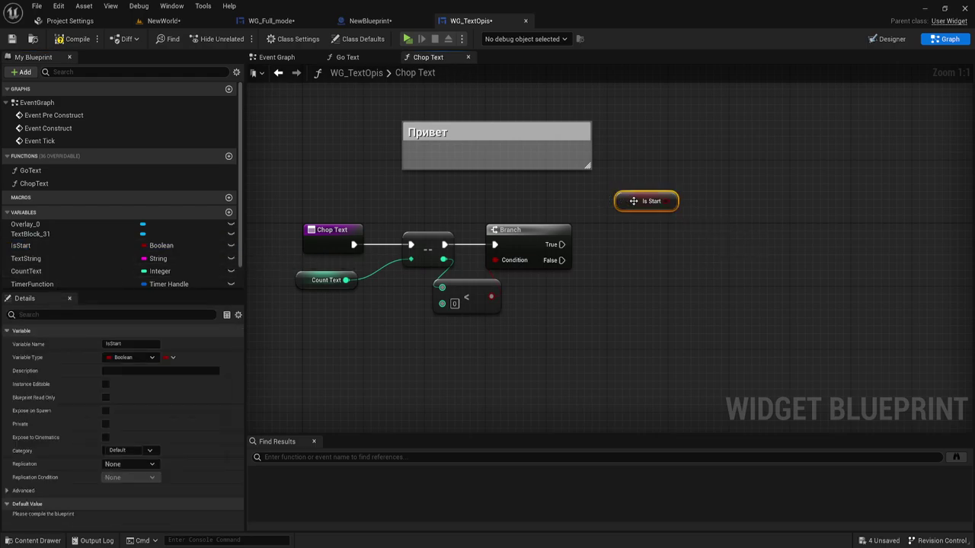
key(Delete)
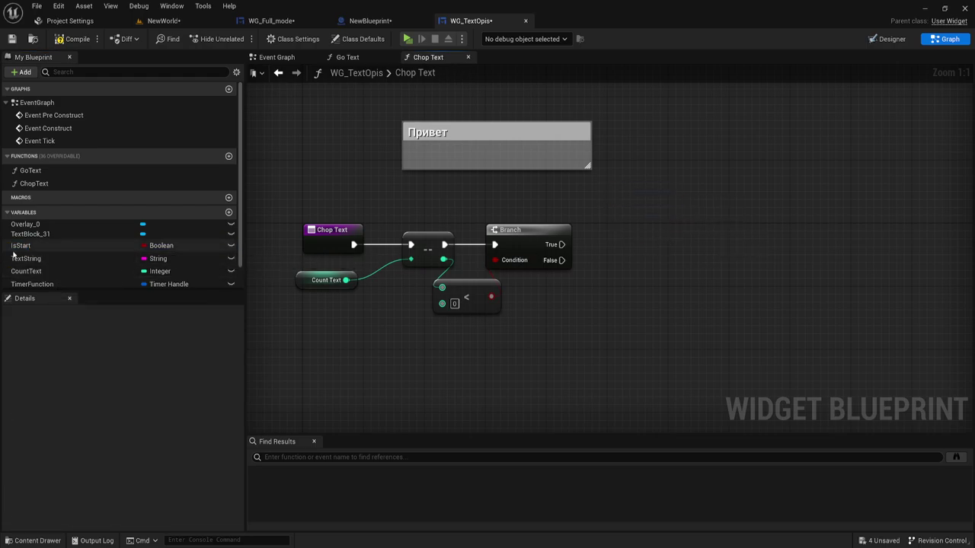
mouse_move(23, 246)
mouse_down()
mouse_move(582, 210)
mouse_move(593, 199)
mouse_move(563, 244)
mouse_up()
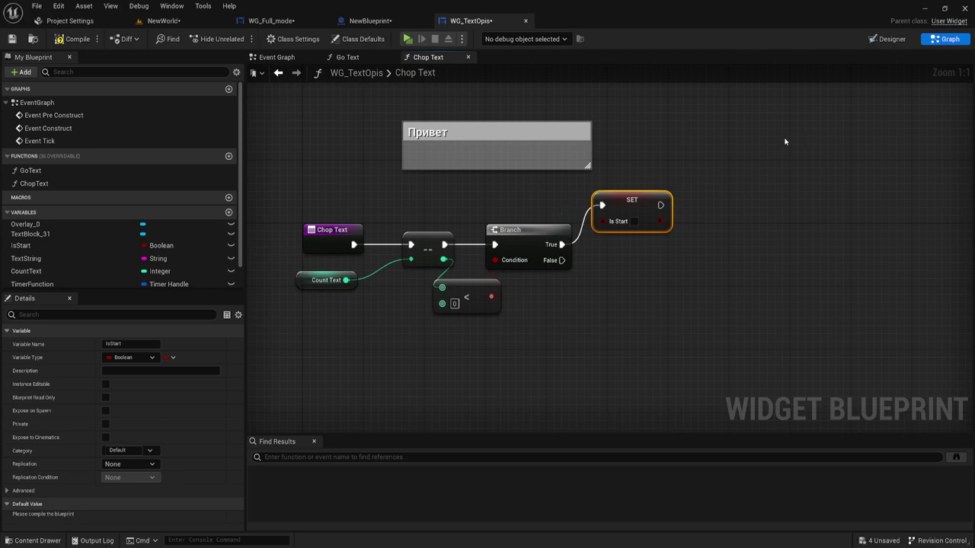
click(363, 59)
Step: Inspect the Go Text Branch True output and select the Is Start node
right_drag(396, 166, 479, 178)
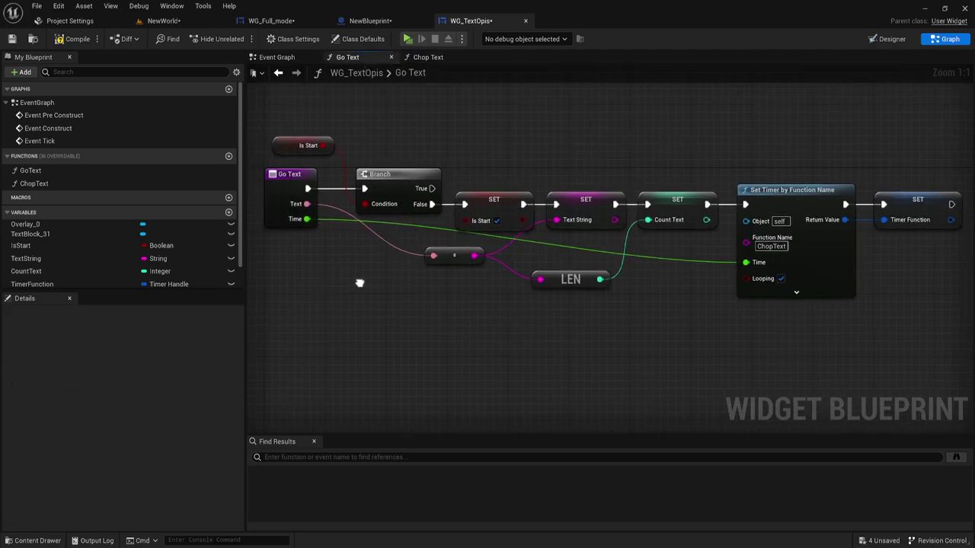
mouse_move(483, 192)
mouse_down()
mouse_move(552, 157)
mouse_move(541, 160)
mouse_up()
key(Escape)
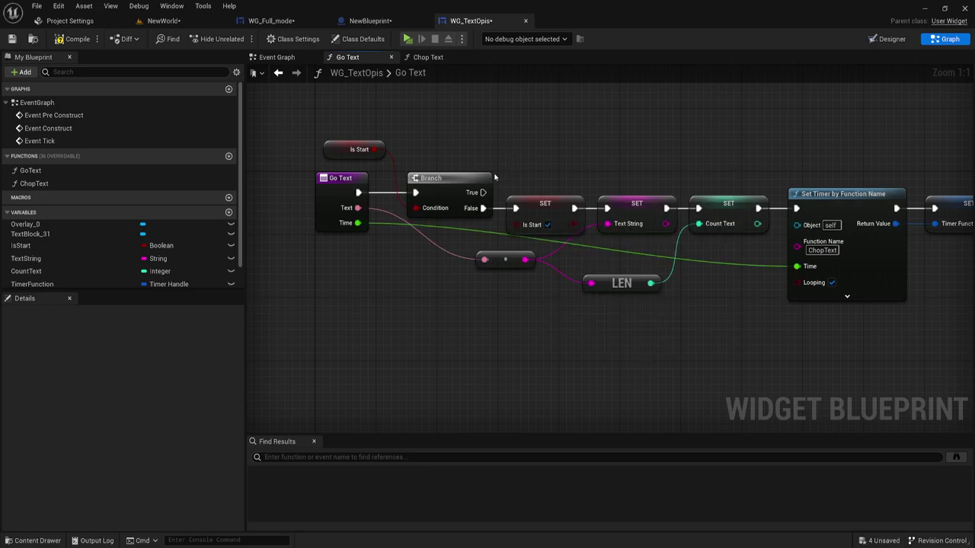
drag(483, 193, 537, 148)
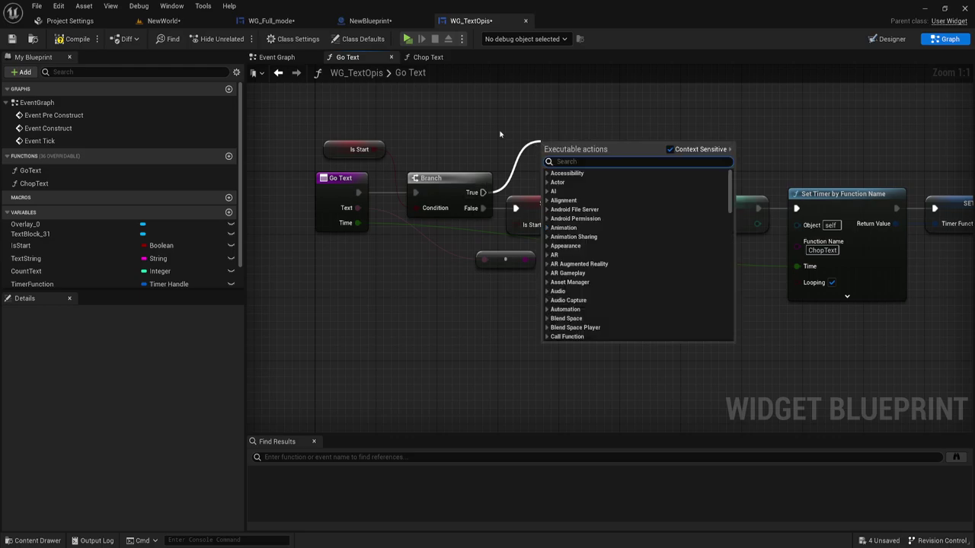
key(Escape)
click(333, 151)
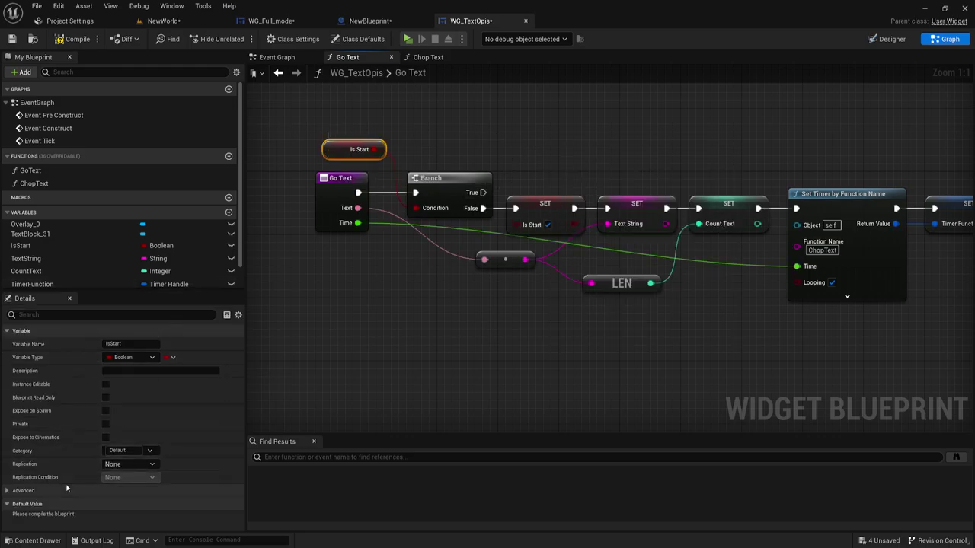
Step: Compile the blueprint, toggle IsStart's default on and back off, and recompile
click(61, 39)
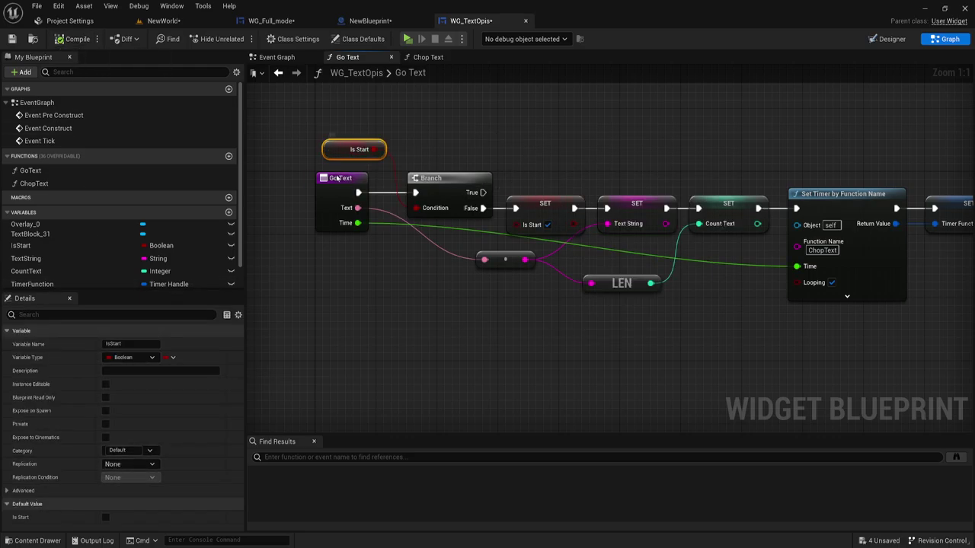
click(104, 519)
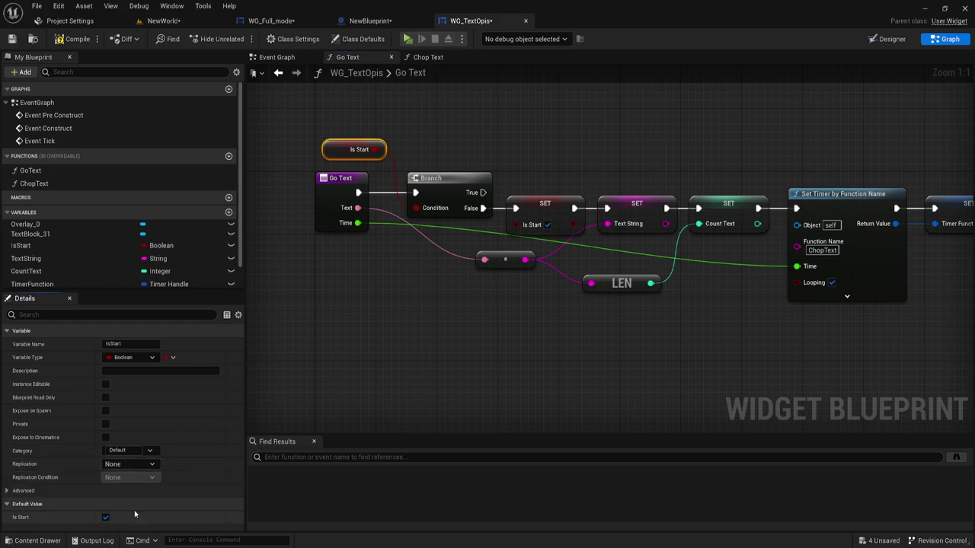
click(106, 518)
click(76, 40)
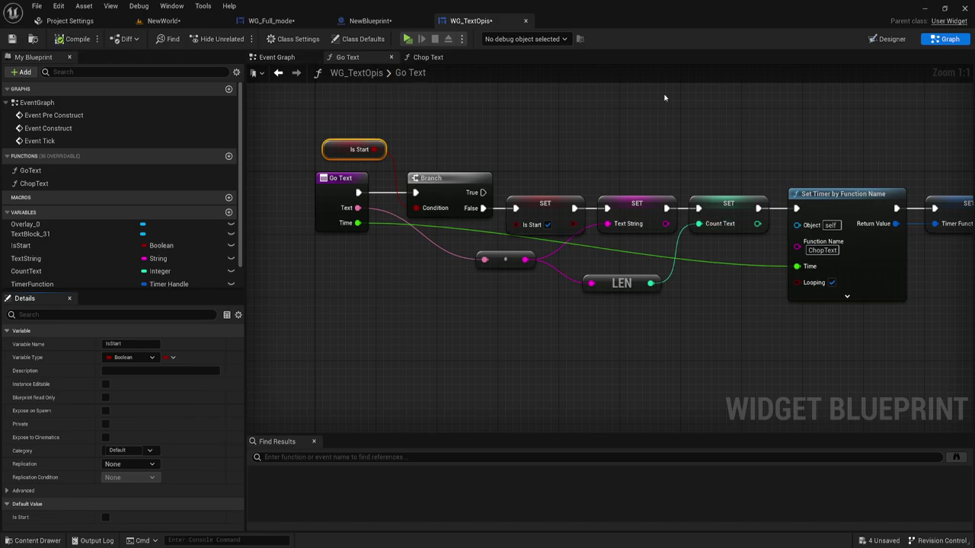
click(428, 58)
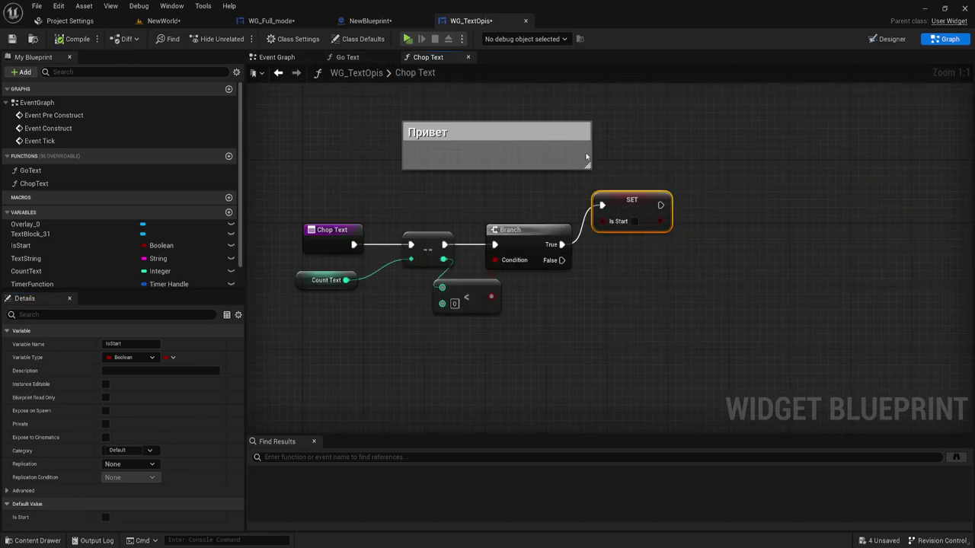
Step: Place a TextBlock_31 getter node near the Branch in the Chop Text graph
click(678, 200)
right_drag(705, 225, 648, 224)
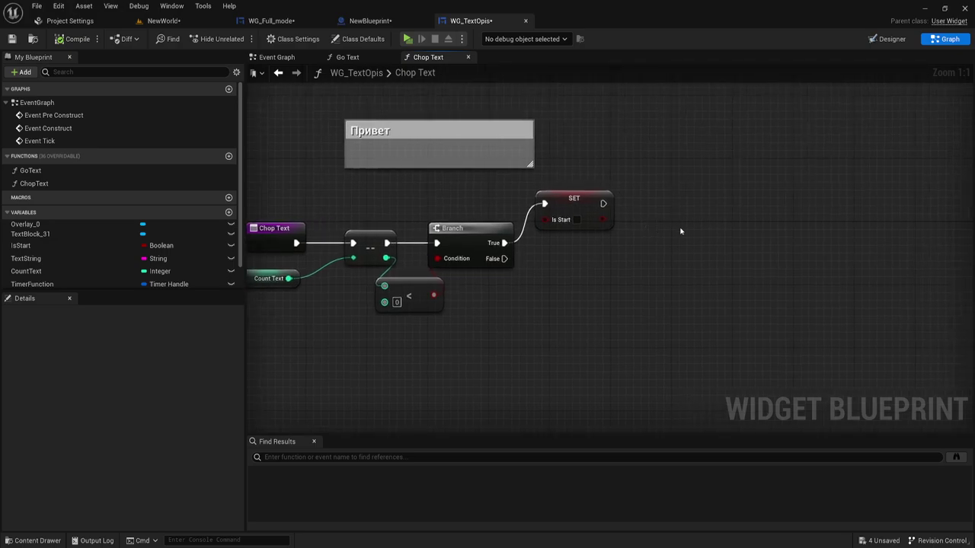
mouse_move(681, 231)
right_down()
mouse_move(616, 217)
mouse_move(591, 257)
right_up()
drag(616, 133, 853, 248)
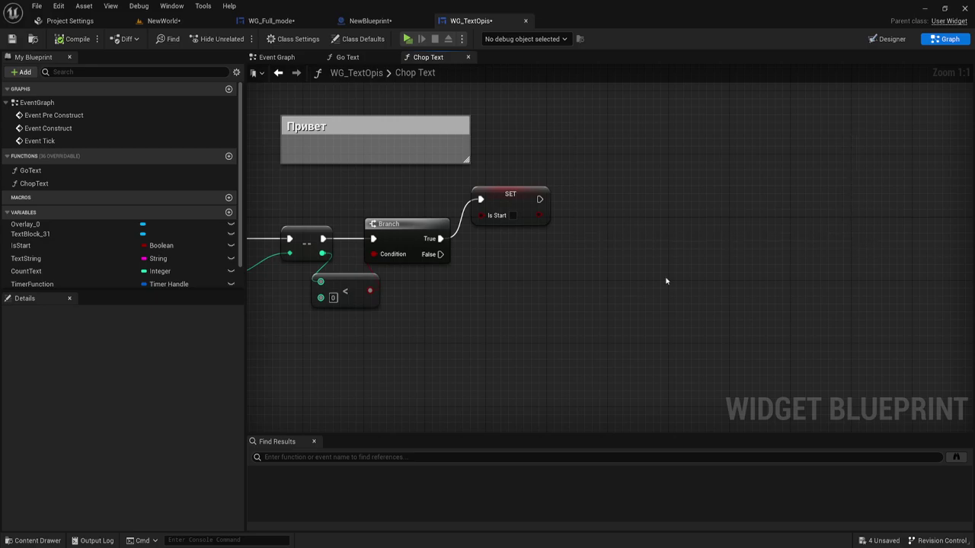
right_drag(665, 281, 754, 264)
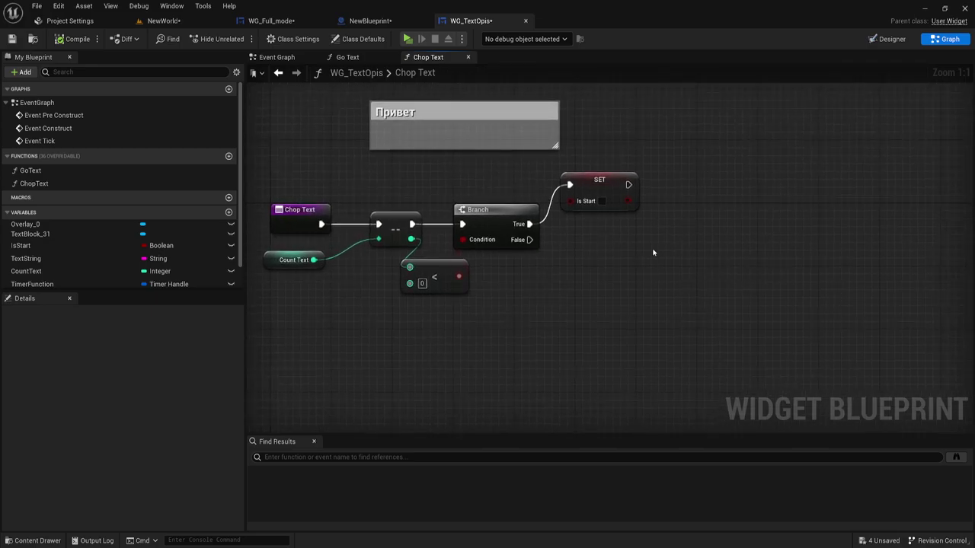
right_drag(600, 287, 575, 214)
drag(531, 196, 531, 196)
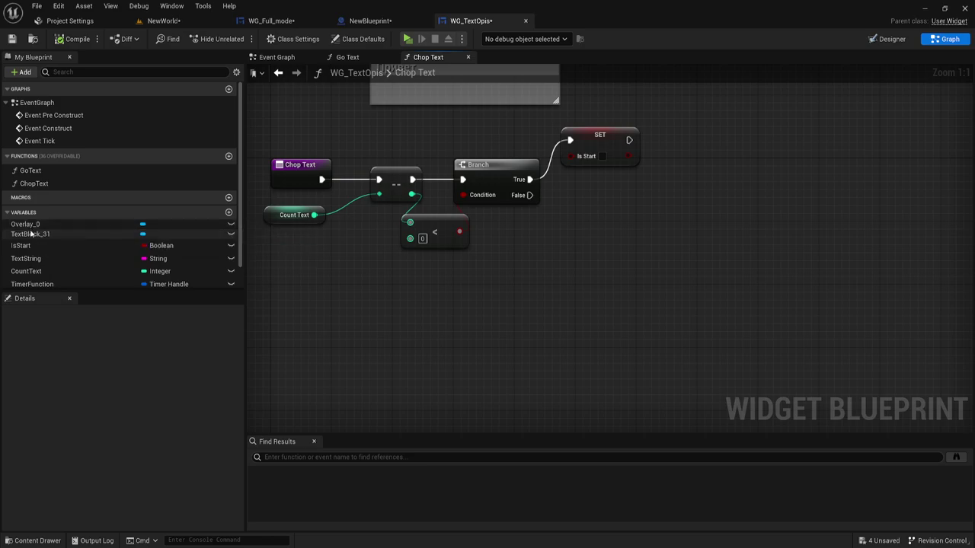
ctrl+drag(30, 235, 565, 235)
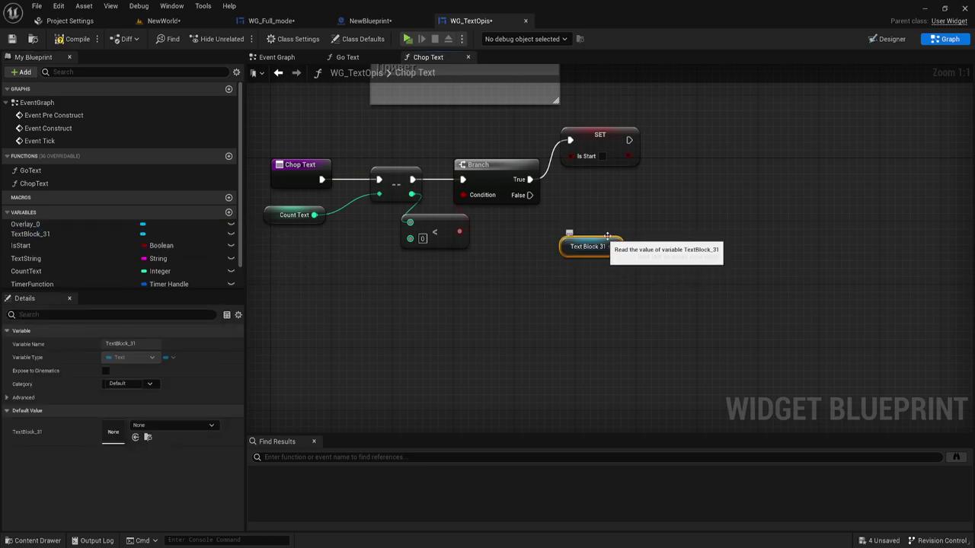
Step: Add a SetText (Text) node targeting Text Block 31 and wire Branch False to it
click(892, 39)
scroll(410, 237, down, 2)
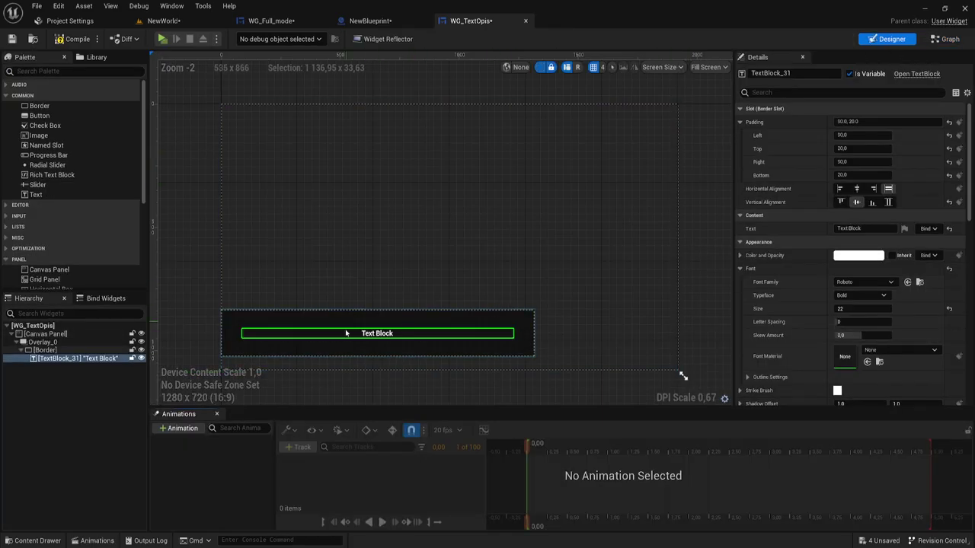
click(950, 38)
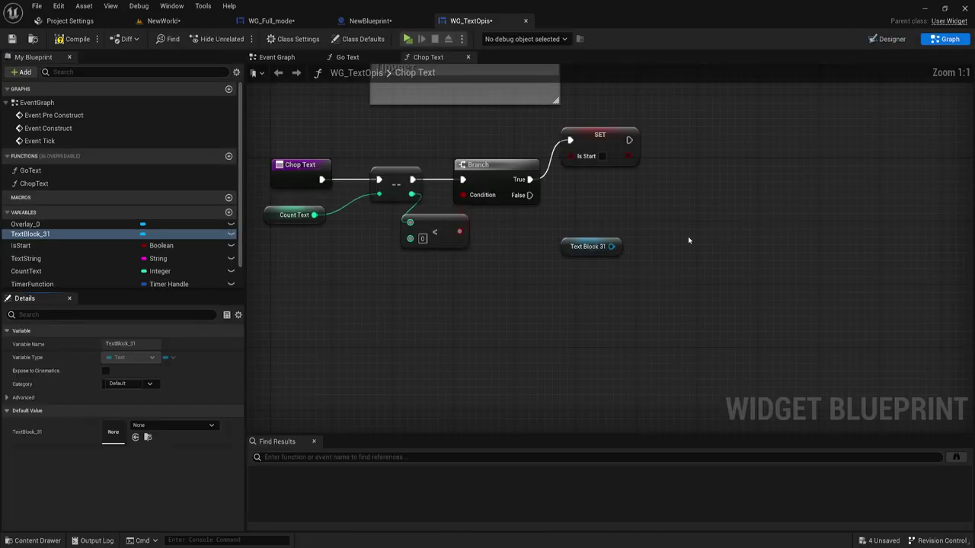
drag(611, 246, 662, 206)
text(se)
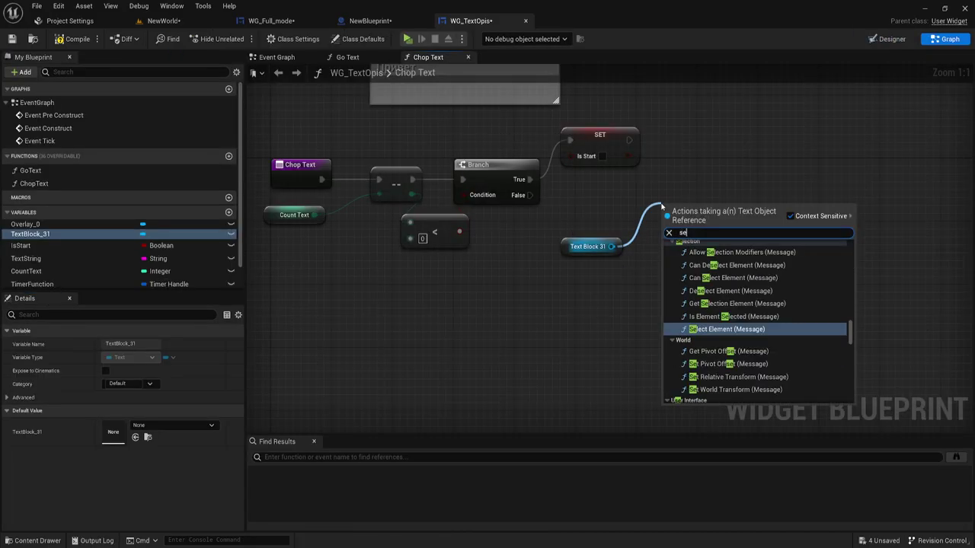
text(t tex)
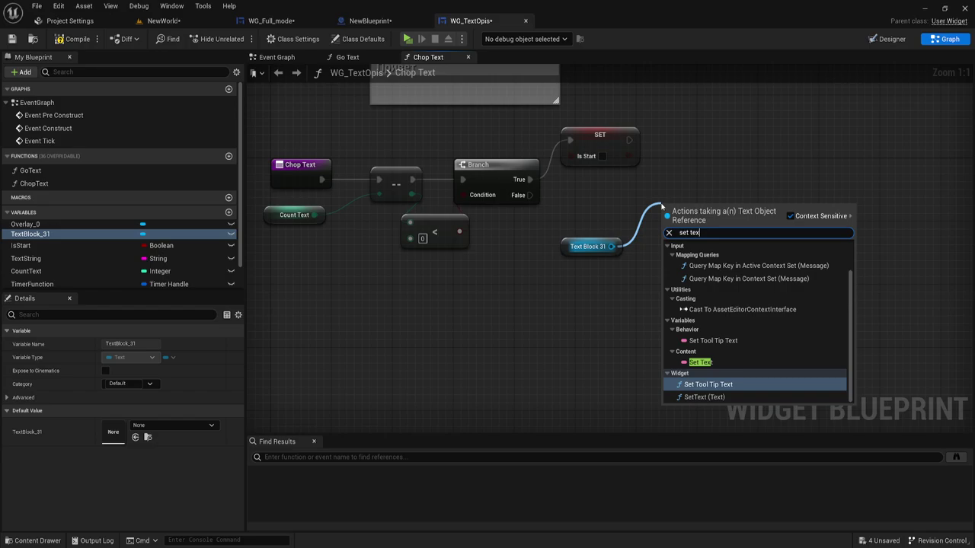
click(705, 397)
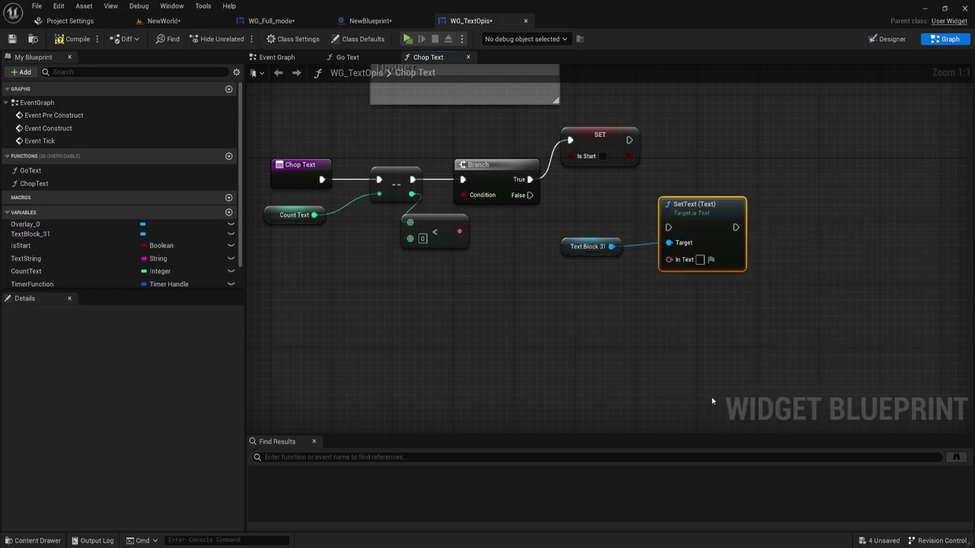
drag(690, 237, 735, 237)
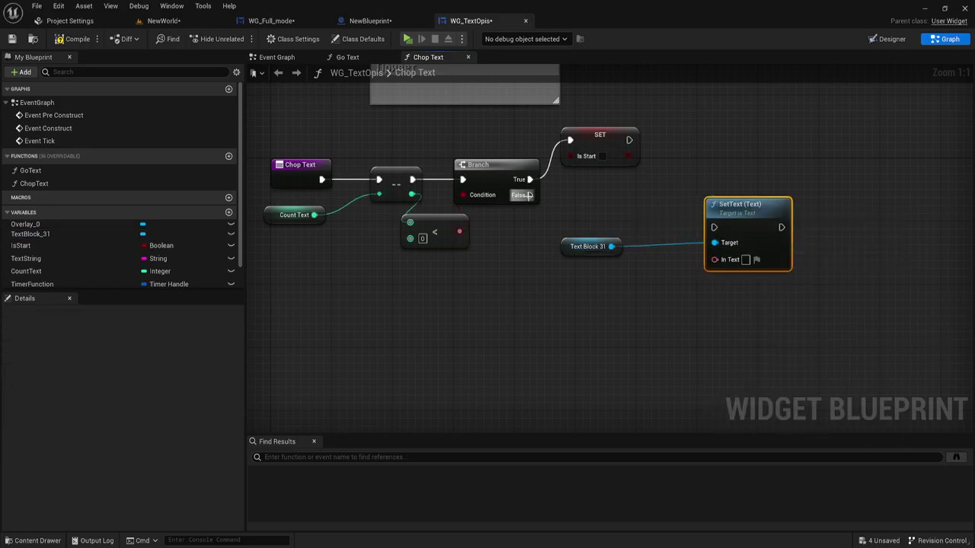
drag(528, 196, 707, 233)
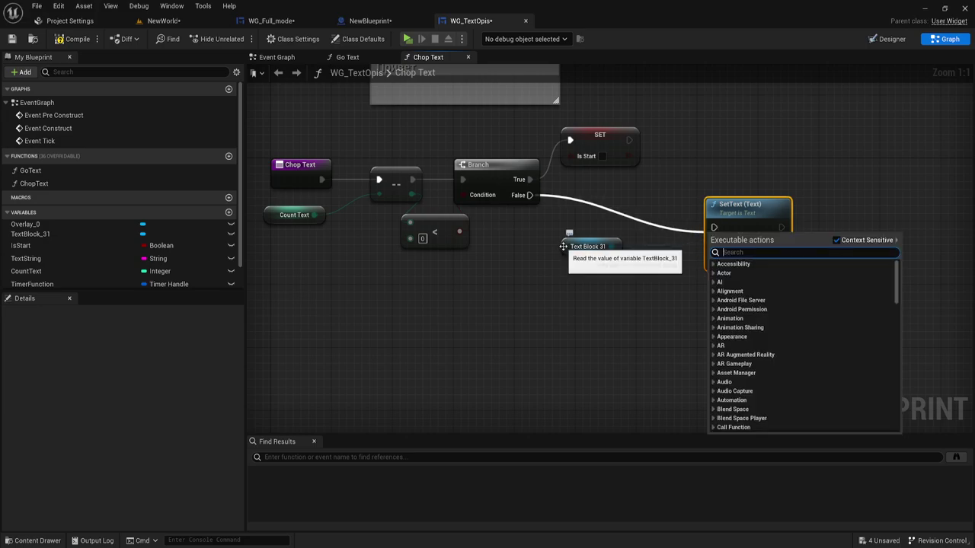
drag(563, 246, 601, 254)
drag(529, 195, 714, 227)
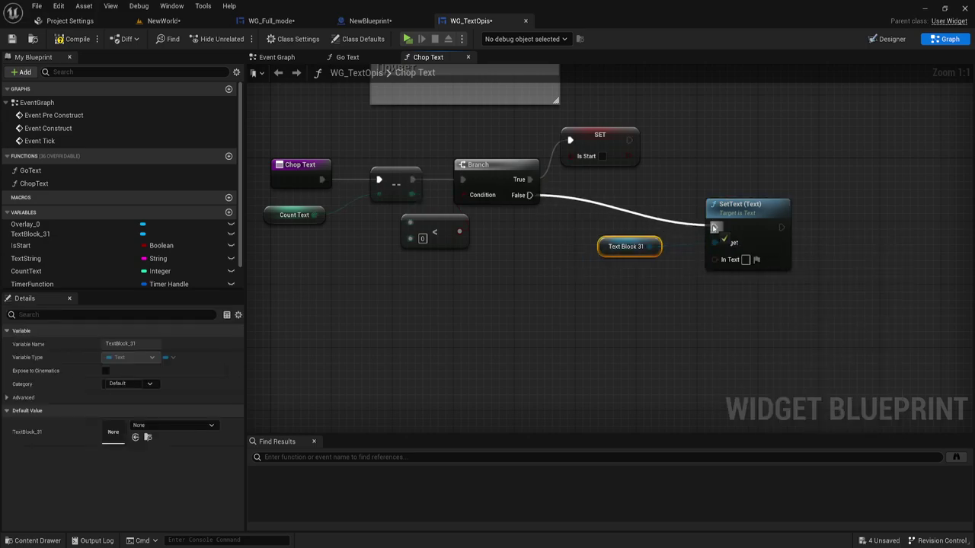
mouse_move(656, 287)
right_down()
mouse_move(681, 288)
mouse_move(645, 290)
right_up()
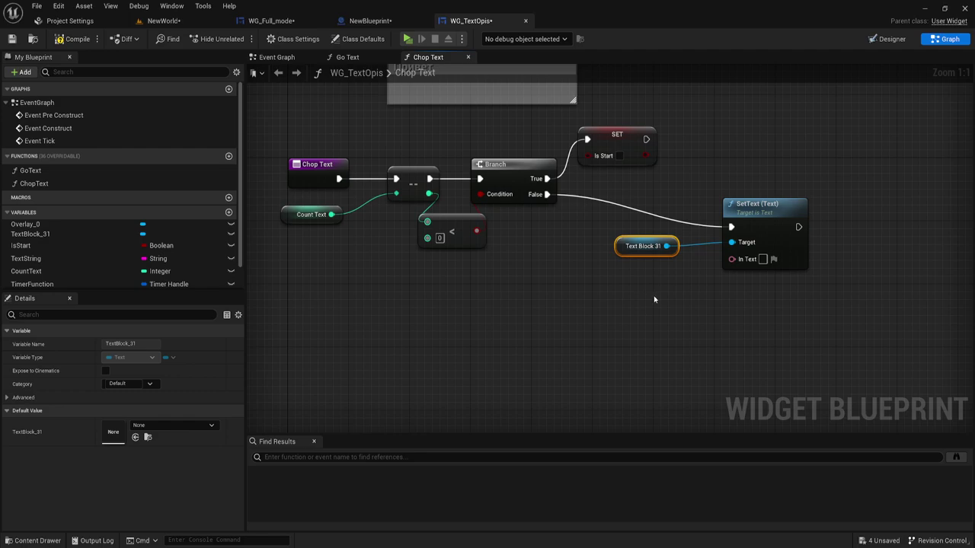
Step: Place TextString and CountText getter nodes below the Branch in Chop Text
drag(26, 259, 488, 272)
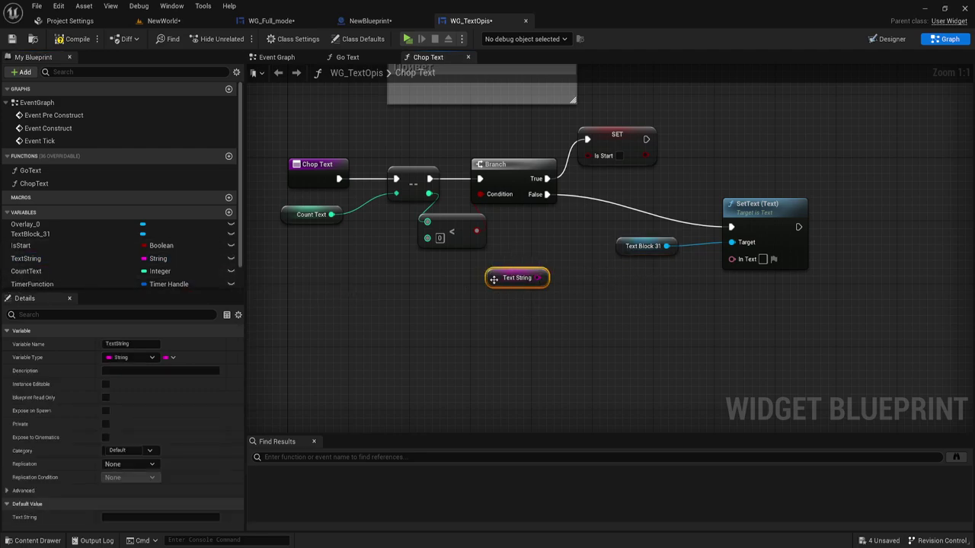
drag(521, 280, 529, 289)
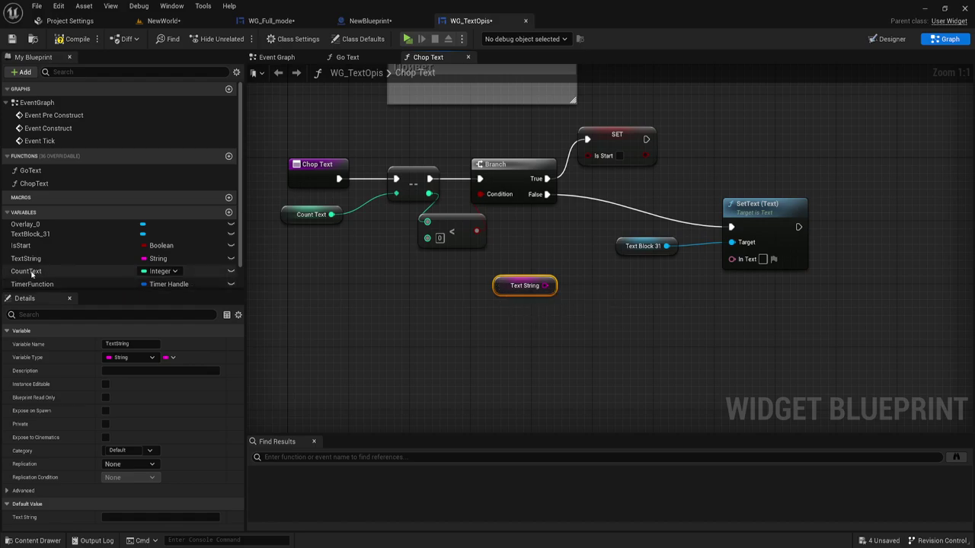
drag(26, 271, 497, 304)
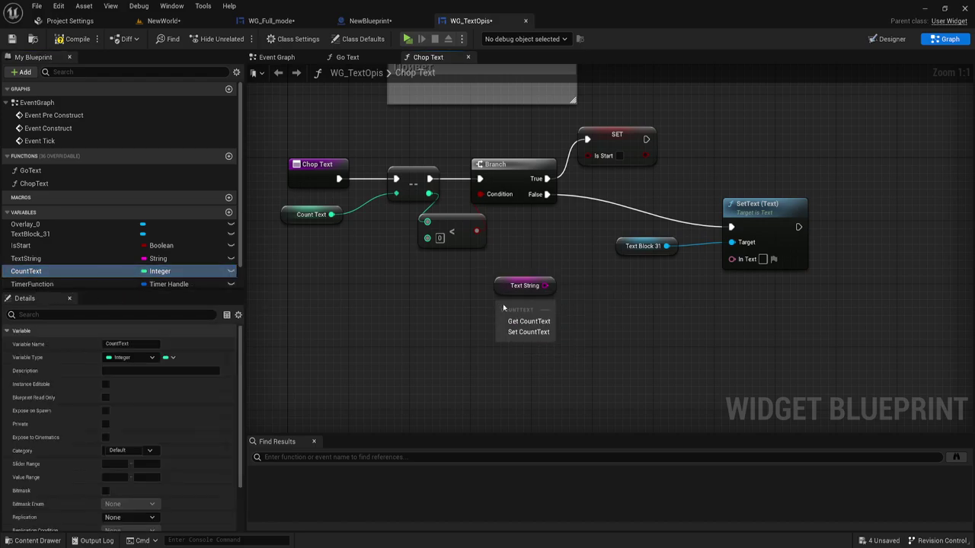
click(525, 317)
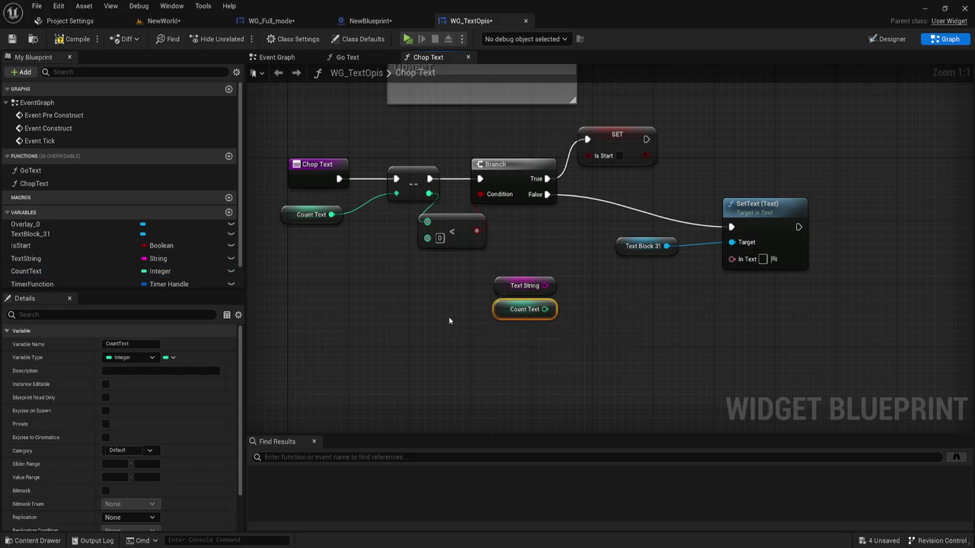
right_drag(595, 298, 564, 291)
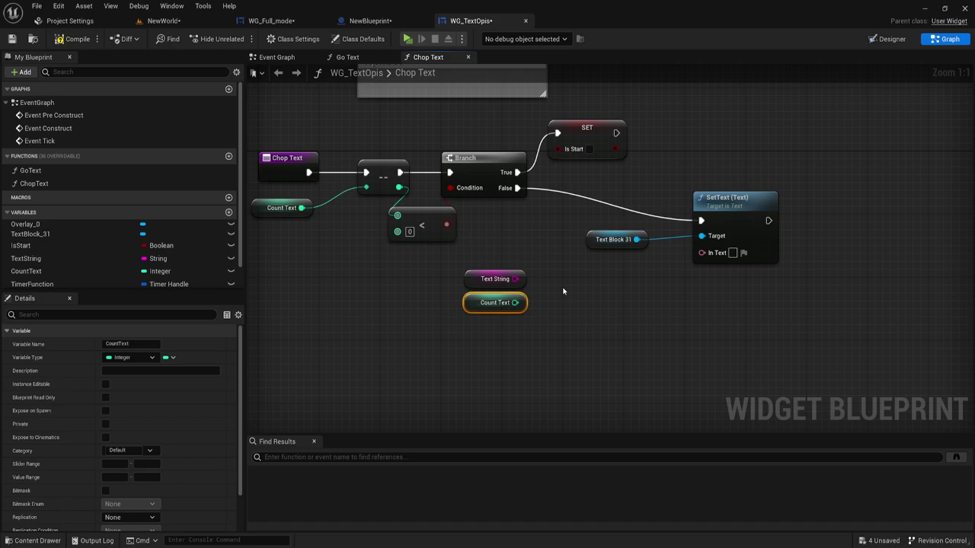
right_drag(583, 272, 585, 274)
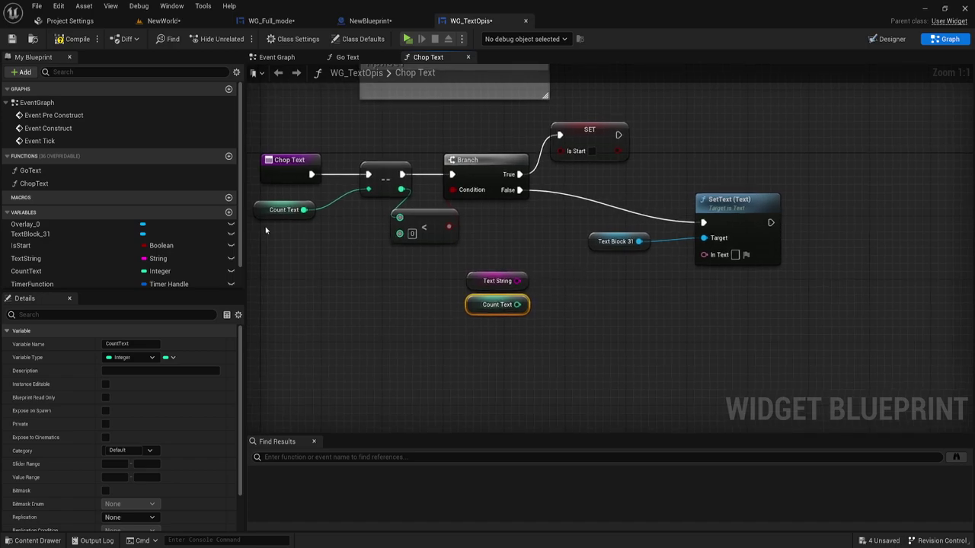
click(280, 210)
click(374, 178)
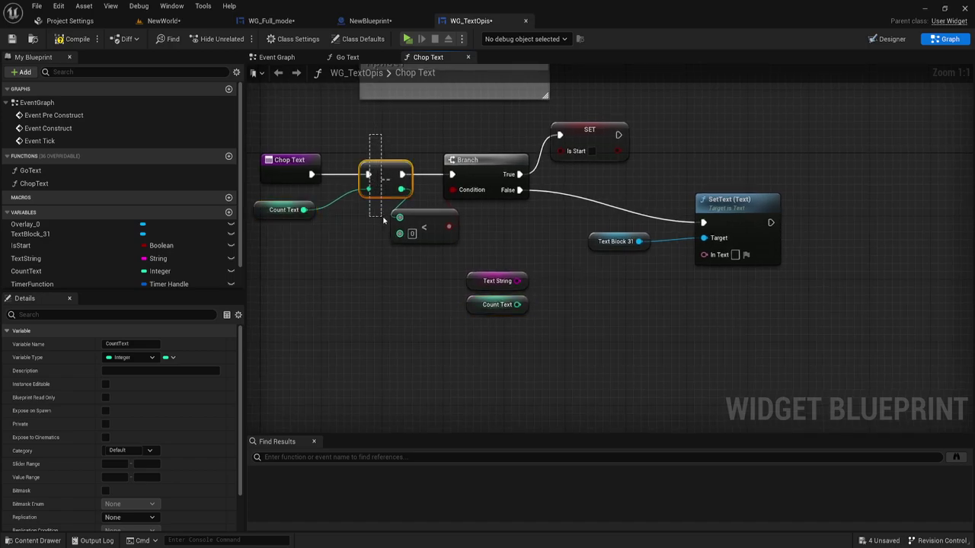
drag(384, 220, 384, 221)
right_drag(588, 313, 566, 313)
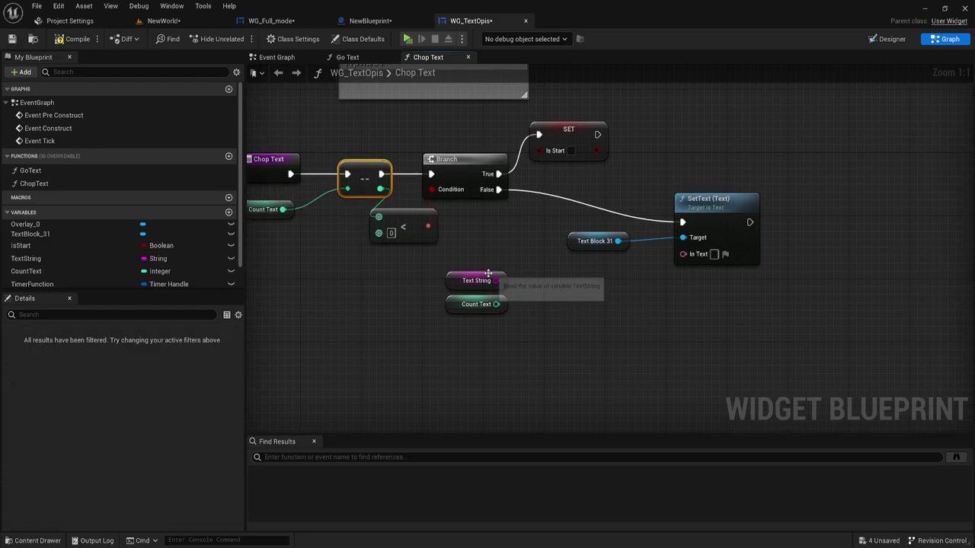
drag(495, 281, 580, 298)
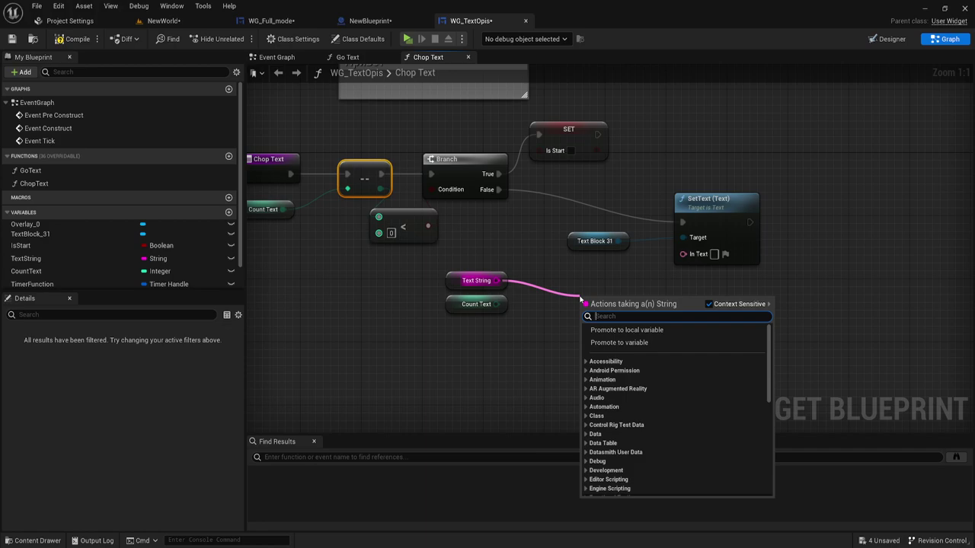
Step: Add a Left Chop node cutting TextString by CountText, feeding SetText's In Text
text(le)
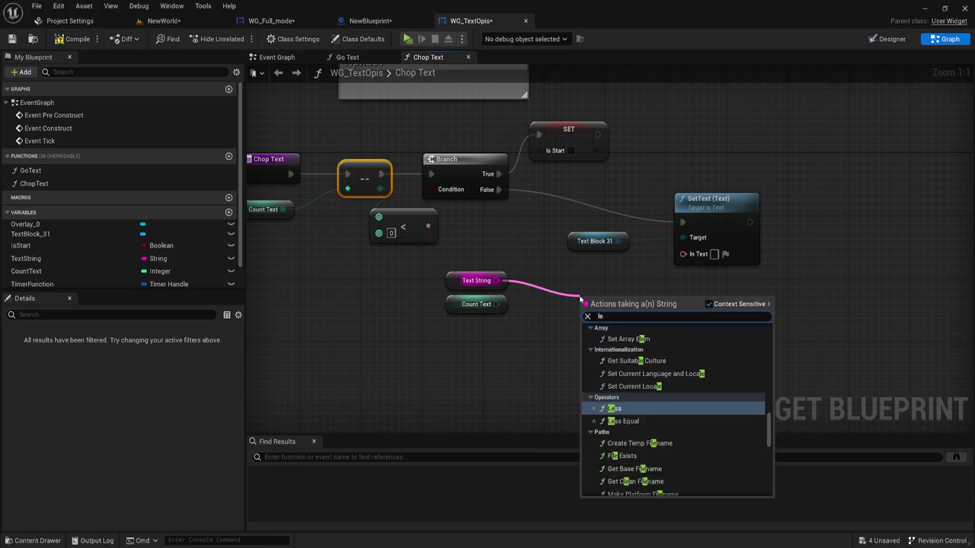
text(ft)
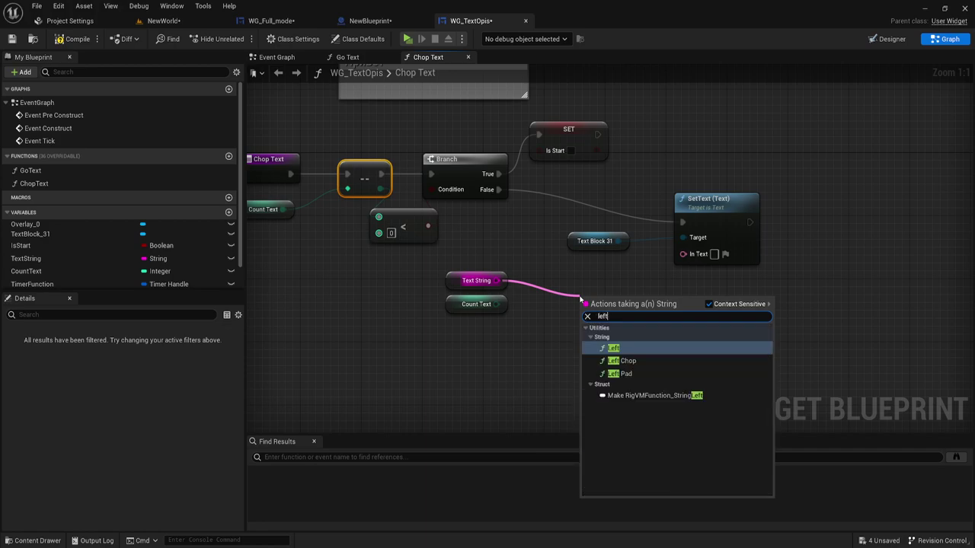
text( cho)
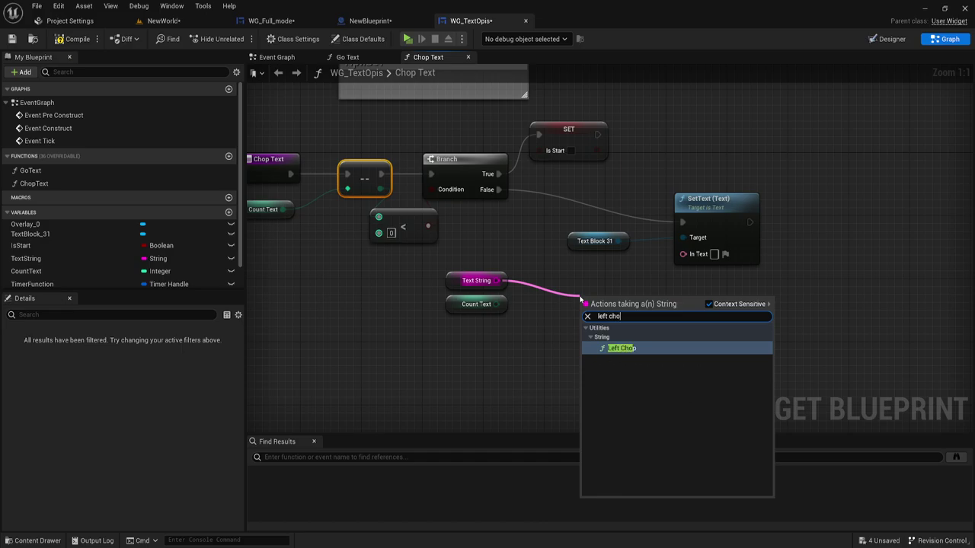
key(Return)
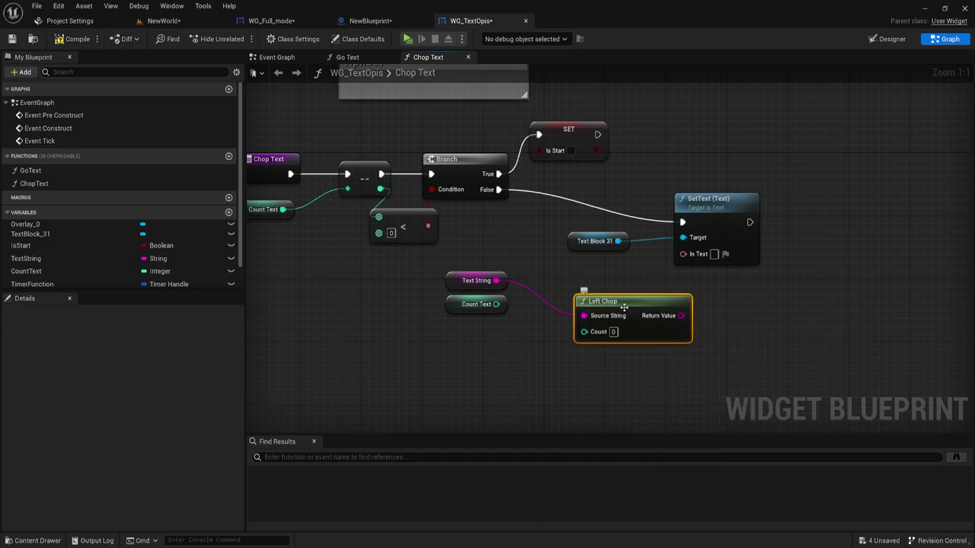
drag(623, 307, 578, 283)
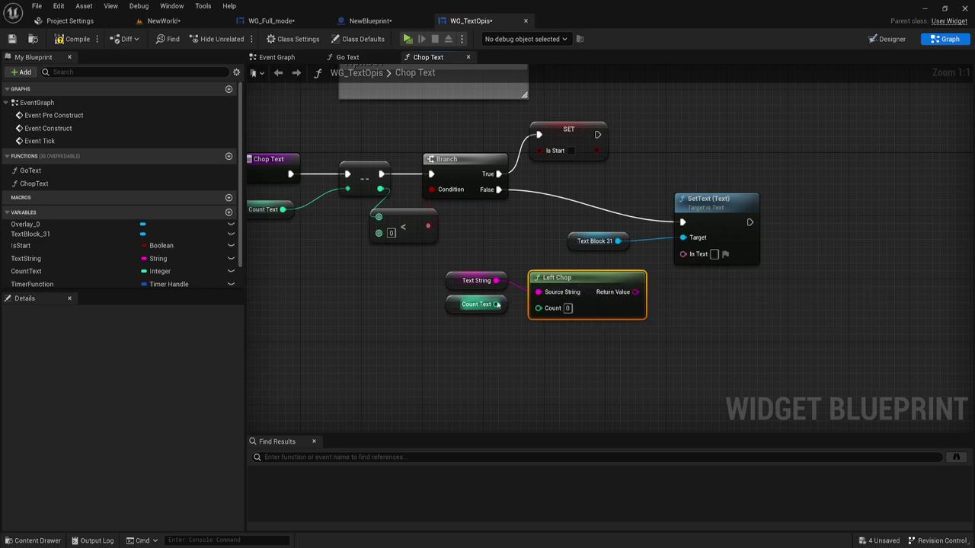
drag(496, 304, 539, 307)
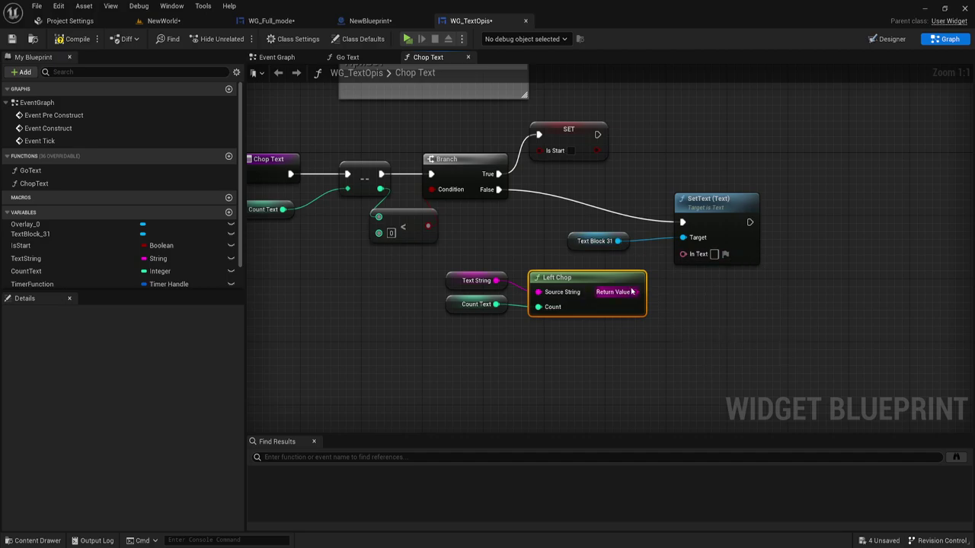
mouse_move(631, 292)
mouse_down()
mouse_move(683, 253)
mouse_move(713, 288)
mouse_up()
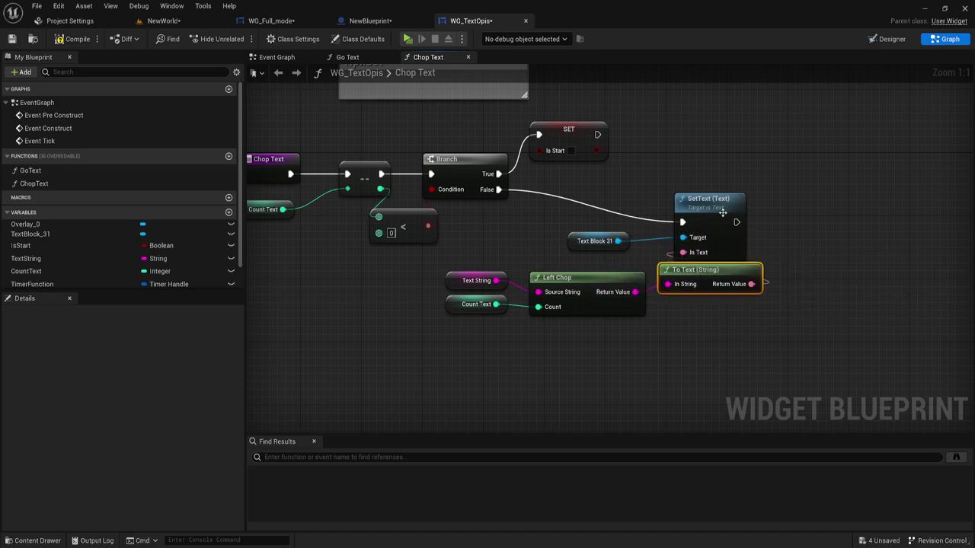
Step: Rearrange SetText to the right with Text Block 31 next to its Target pin
drag(722, 213, 767, 213)
right_drag(757, 322, 697, 304)
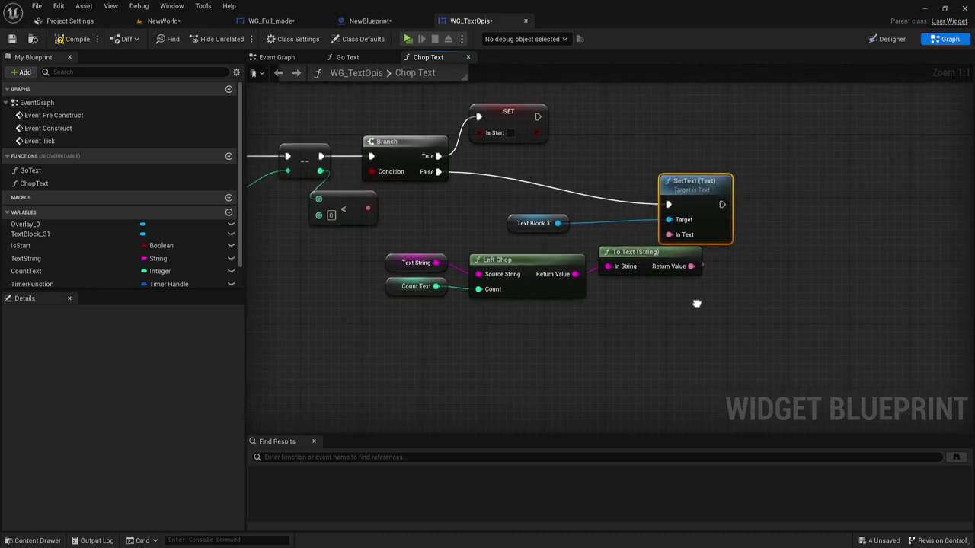
drag(691, 202, 745, 209)
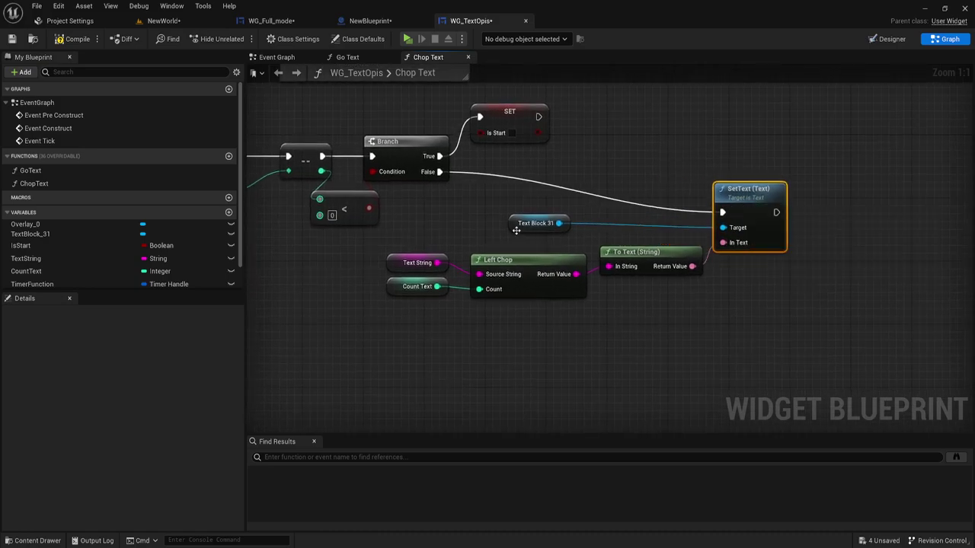
drag(516, 230, 626, 229)
right_drag(766, 294, 675, 294)
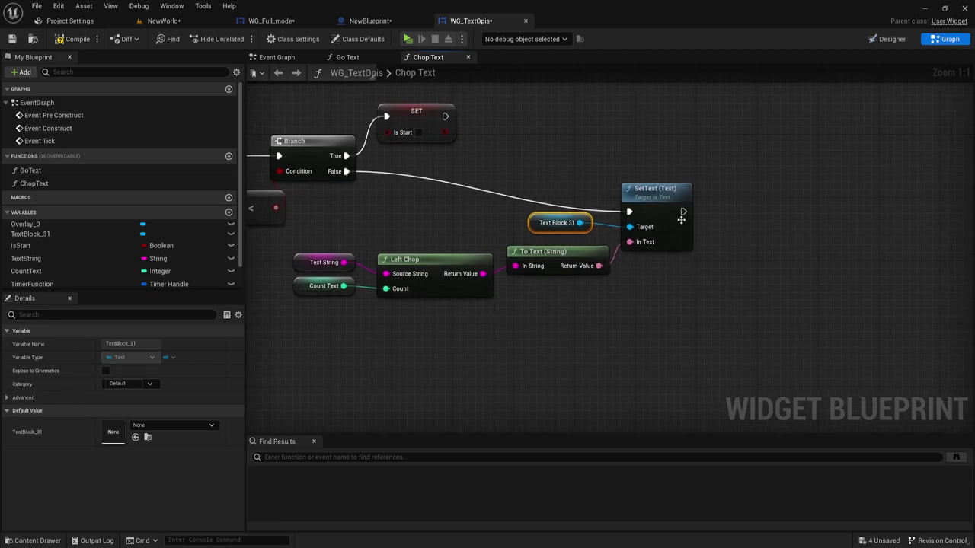
drag(683, 212, 736, 222)
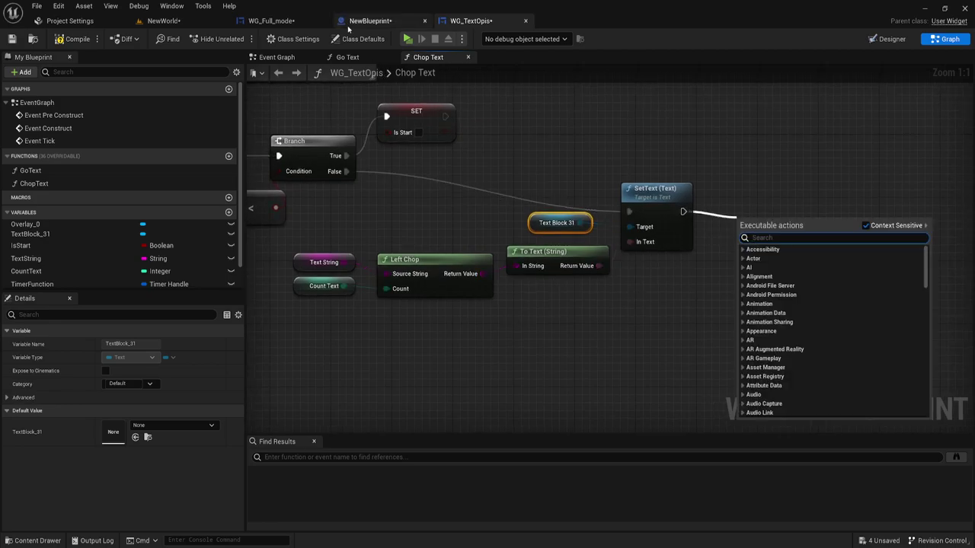
Step: Open the sound folder in the Content Browser and close the NewBlueprint and WG_Full_mode editors
click(161, 20)
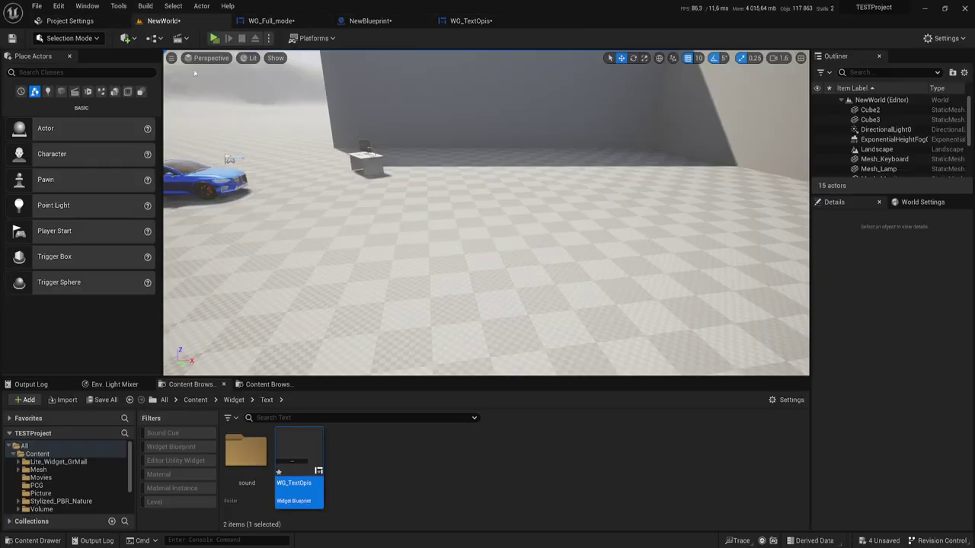
double_click(246, 453)
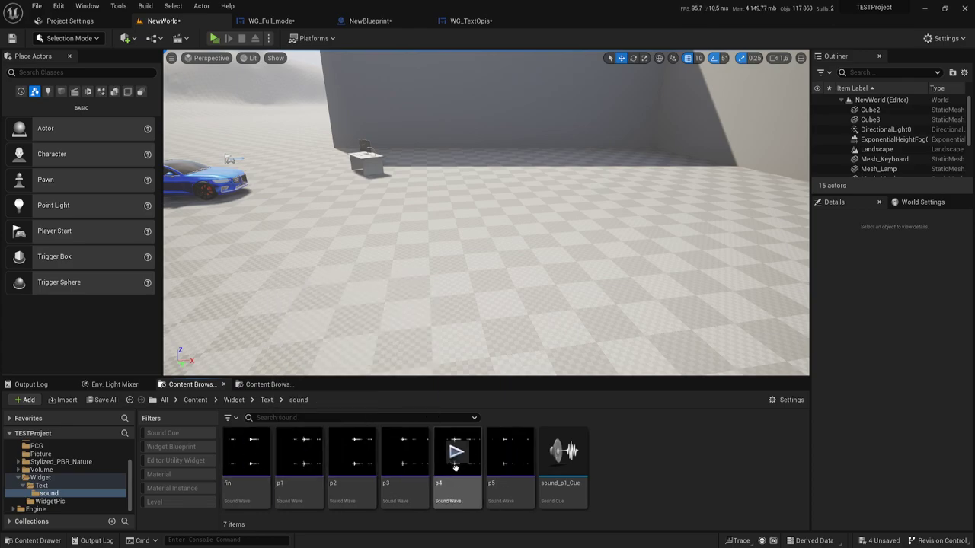
click(479, 21)
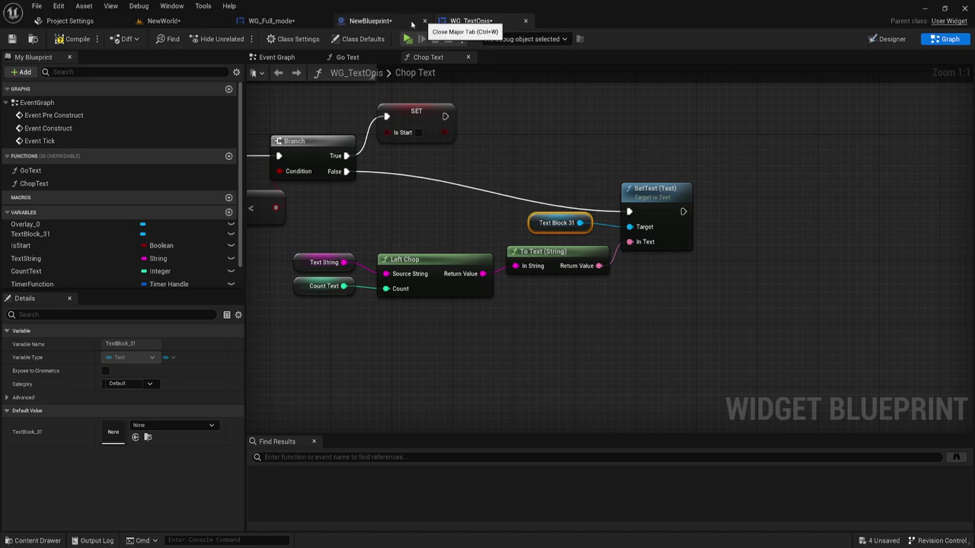
click(424, 21)
click(323, 21)
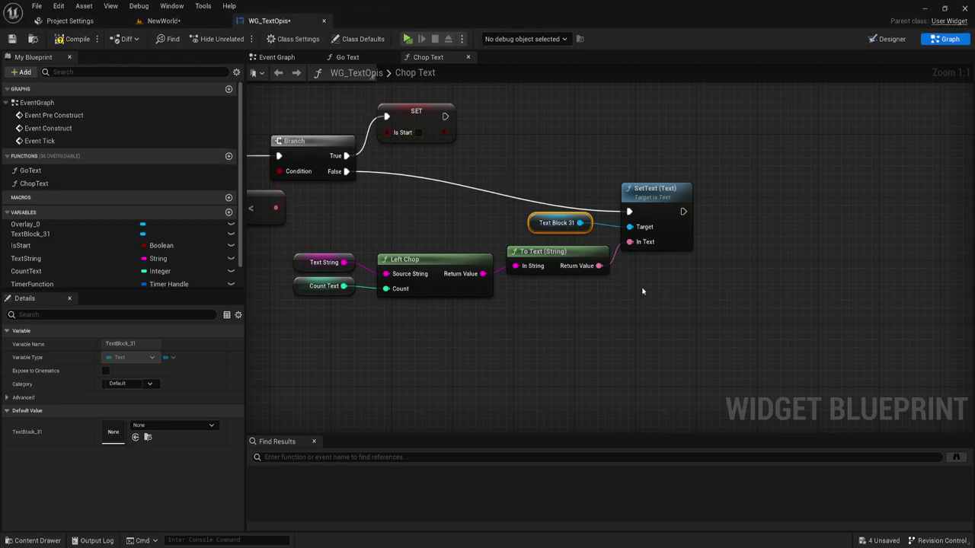
right_drag(642, 291, 604, 290)
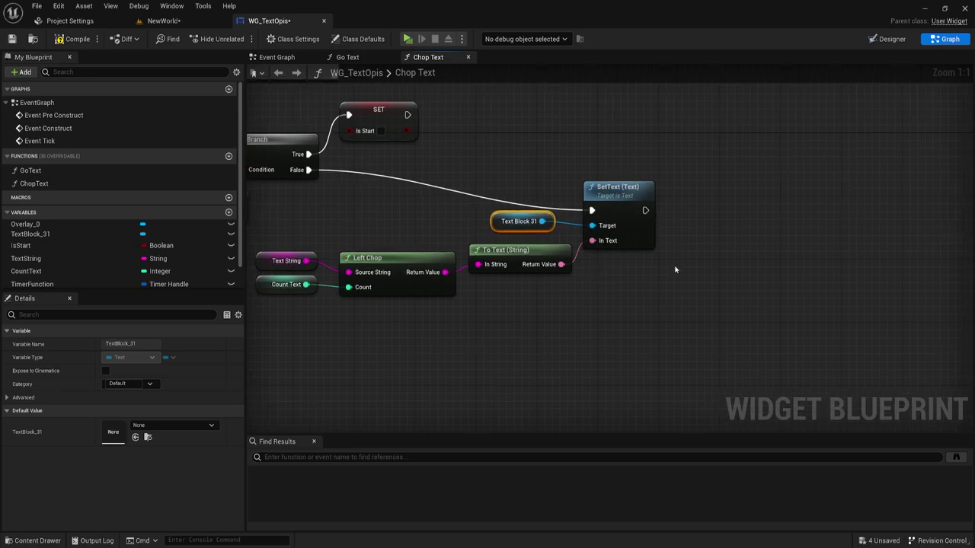
right_drag(675, 270, 660, 276)
drag(630, 216, 672, 218)
Step: Add Play Sound 2D after SetText, then open sound_p1_Cue and select Wave Players p1–p5
text(pla)
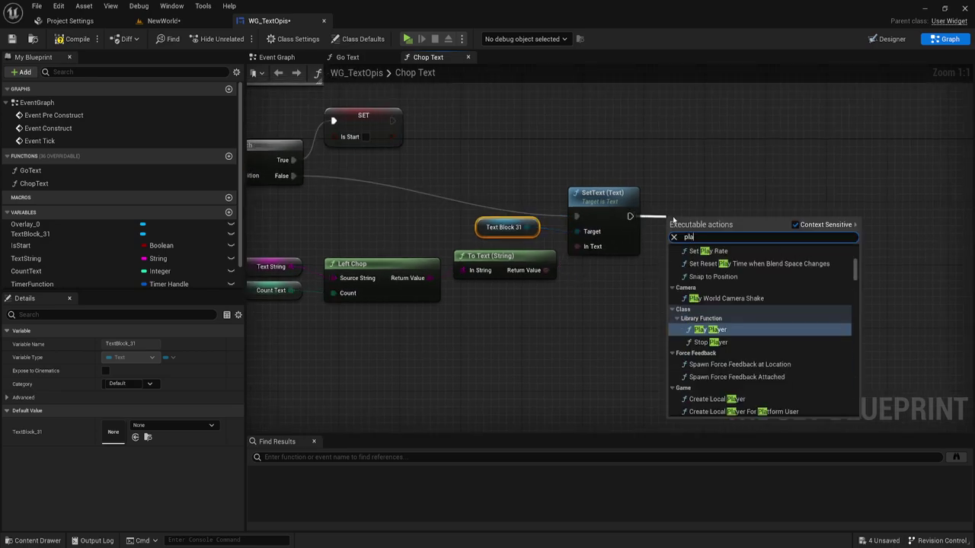
text(y)
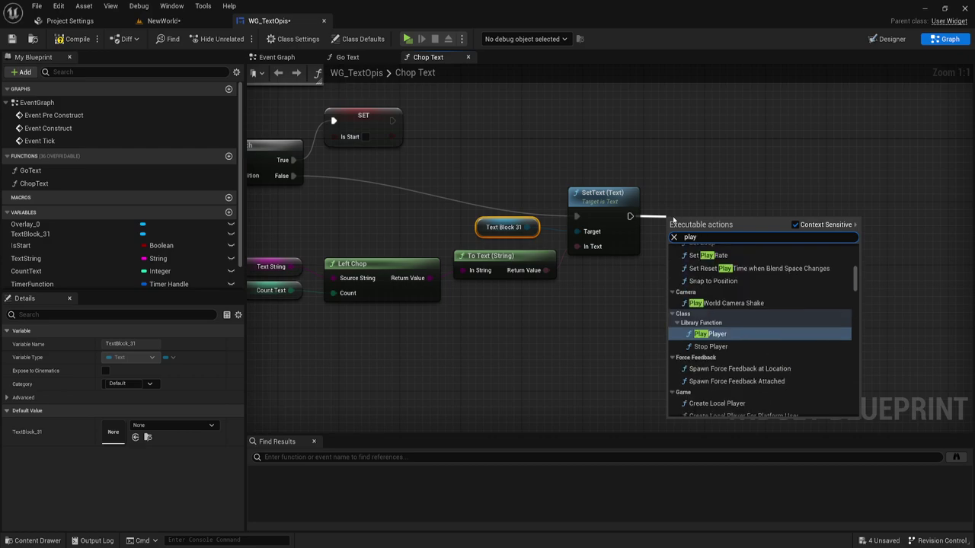
text( soun)
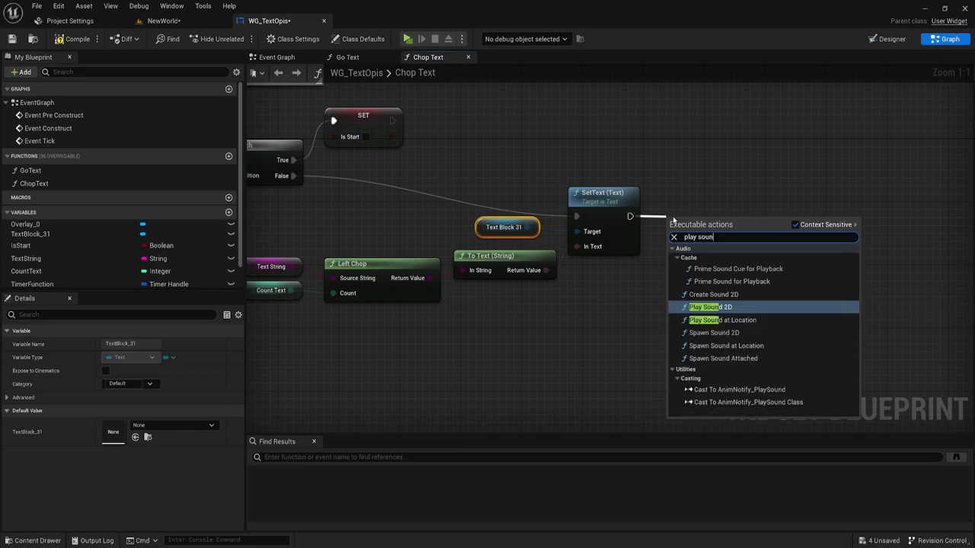
click(708, 307)
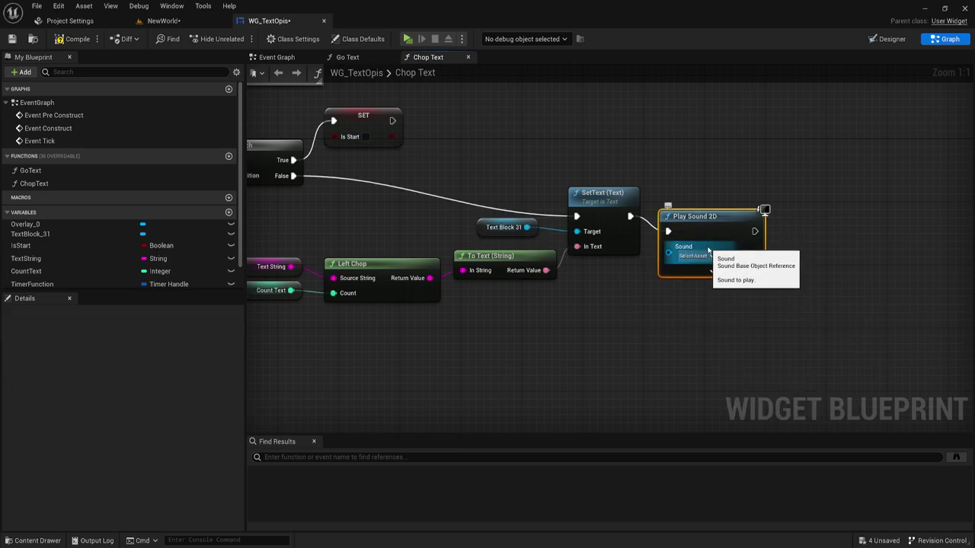
click(177, 22)
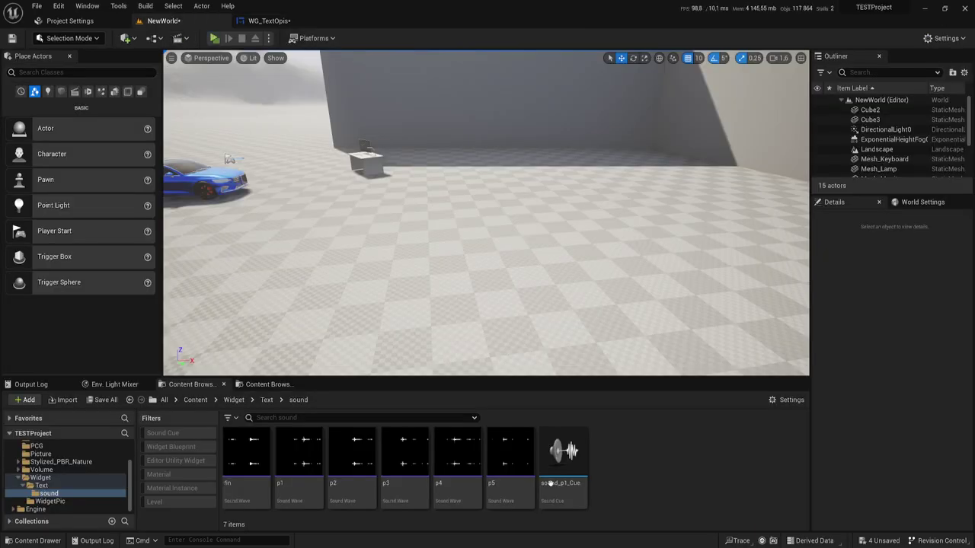
click(579, 450)
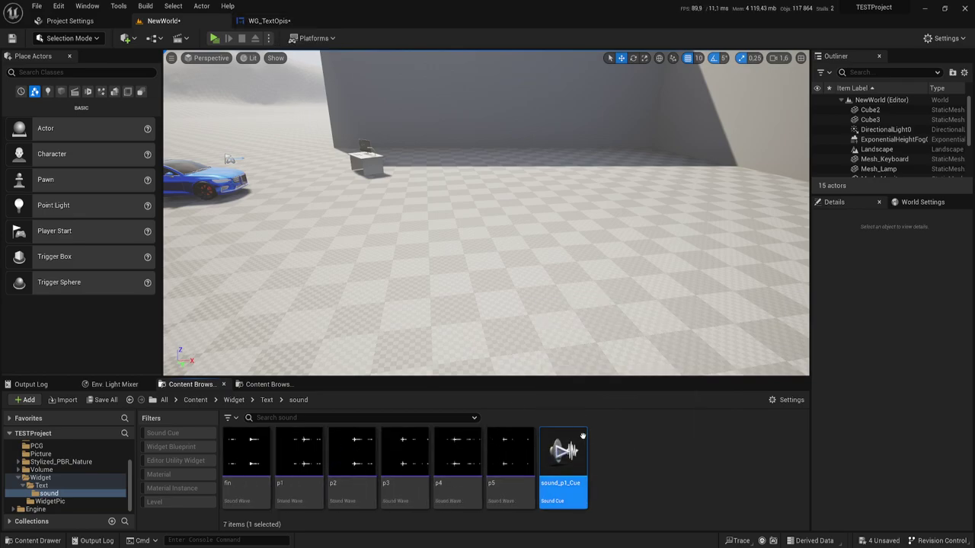
double_click(577, 451)
mouse_move(389, 128)
mouse_down()
mouse_move(526, 347)
mouse_move(664, 462)
mouse_up()
drag(370, 119, 480, 428)
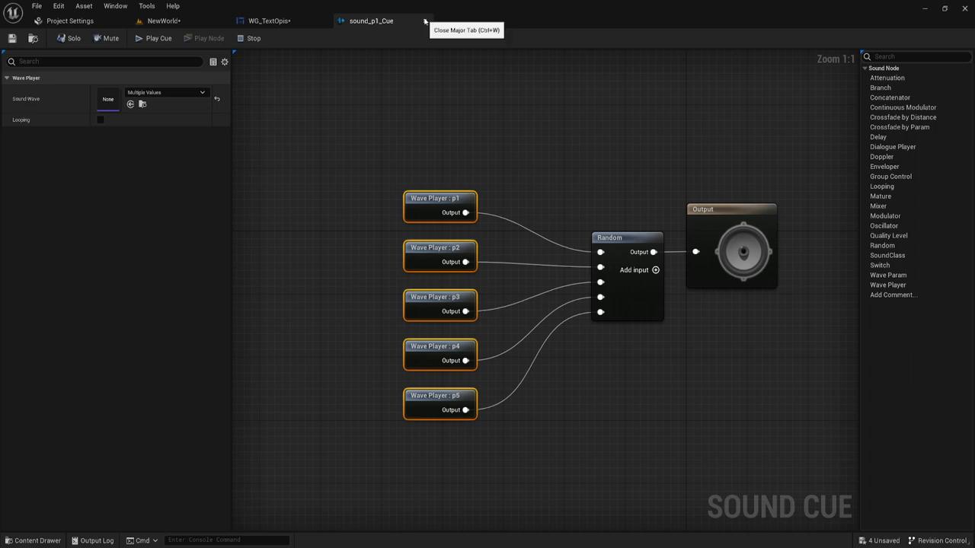
Step: Set the Play Sound 2D node's Sound to sound_p1_Cue
click(425, 21)
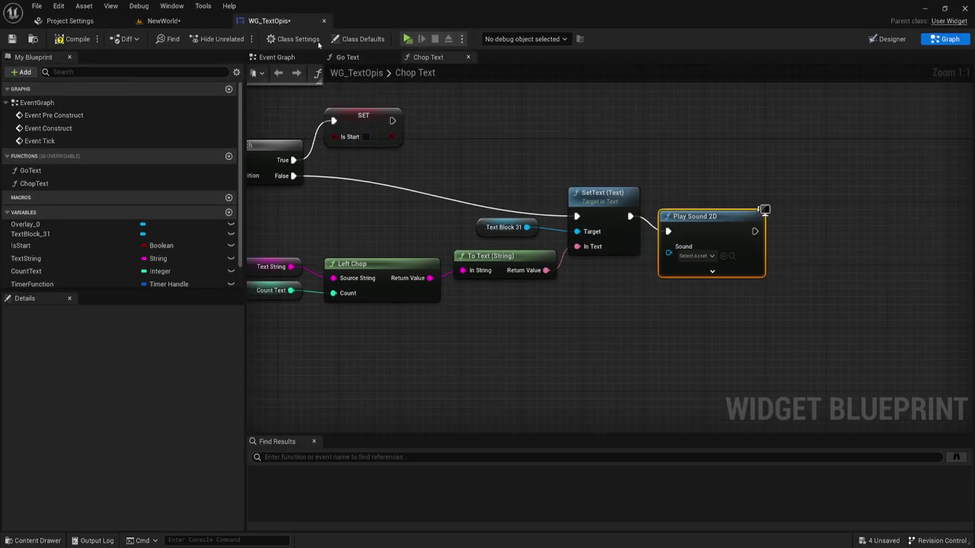
click(682, 247)
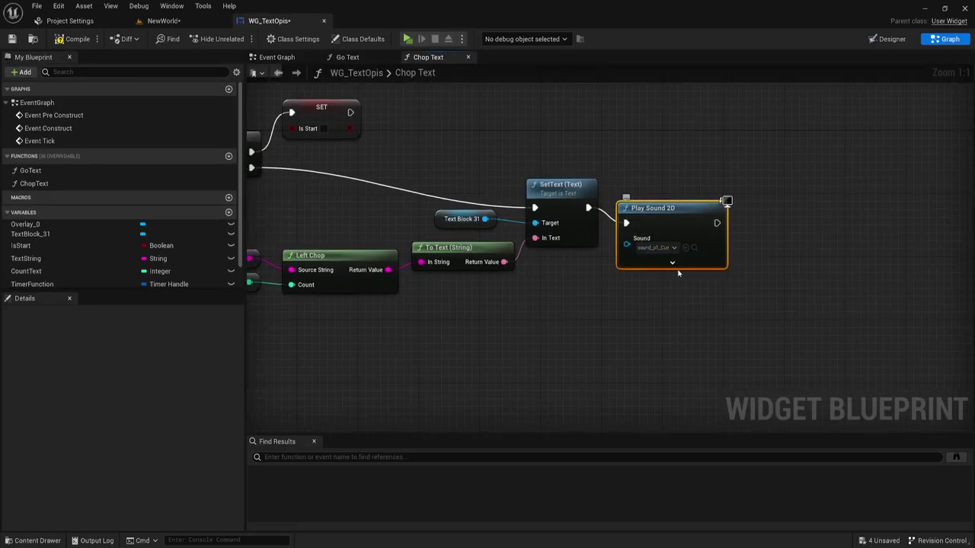
right_drag(666, 318, 709, 361)
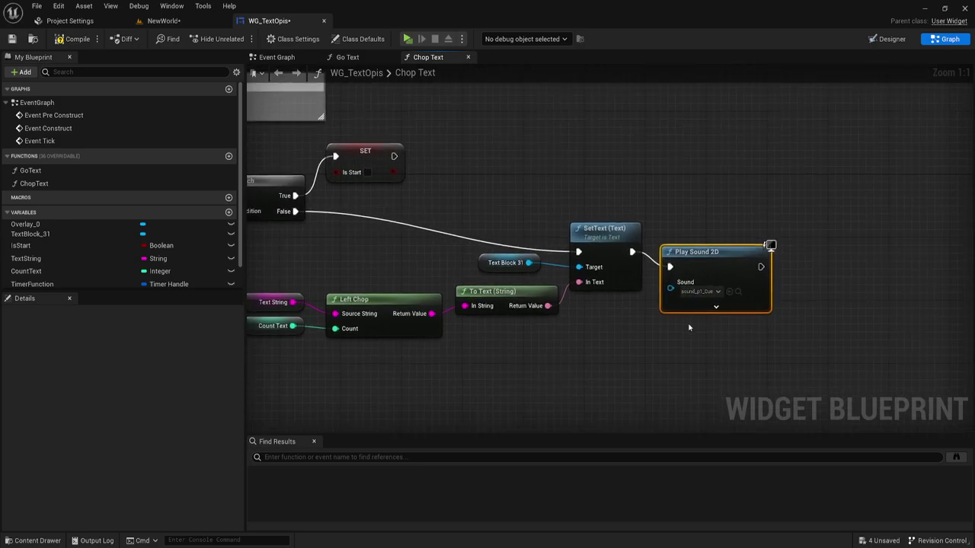
right_drag(709, 259, 764, 292)
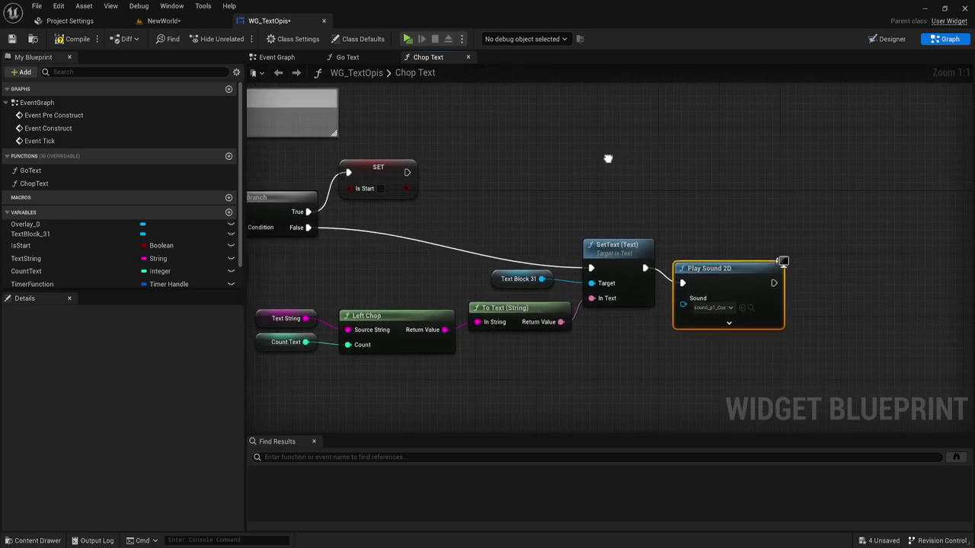
Step: Paste a copy of Play Sound 2D after SET Is Start and assign it the fin sound
key(ctrl+c)
key(ctrl+v)
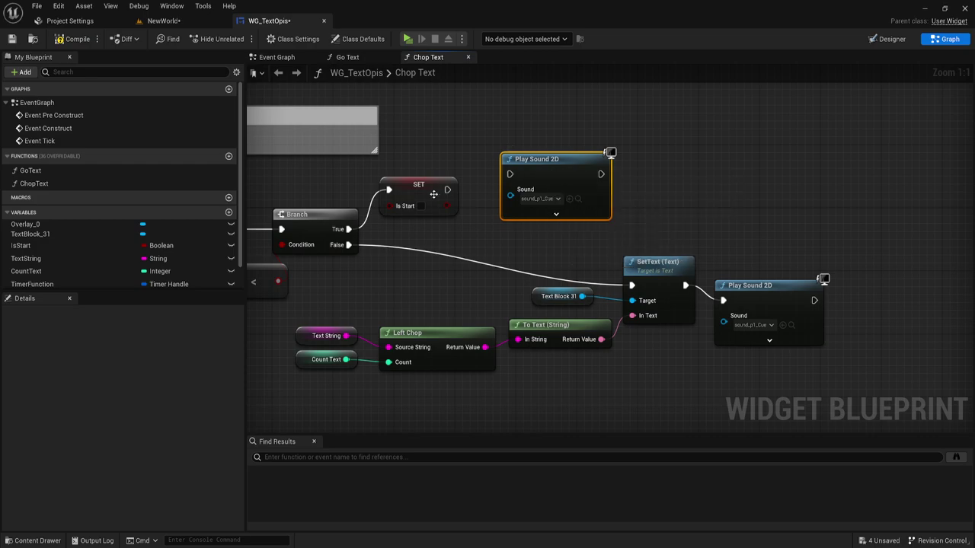
mouse_move(451, 191)
mouse_down()
mouse_move(467, 175)
mouse_move(510, 174)
mouse_up()
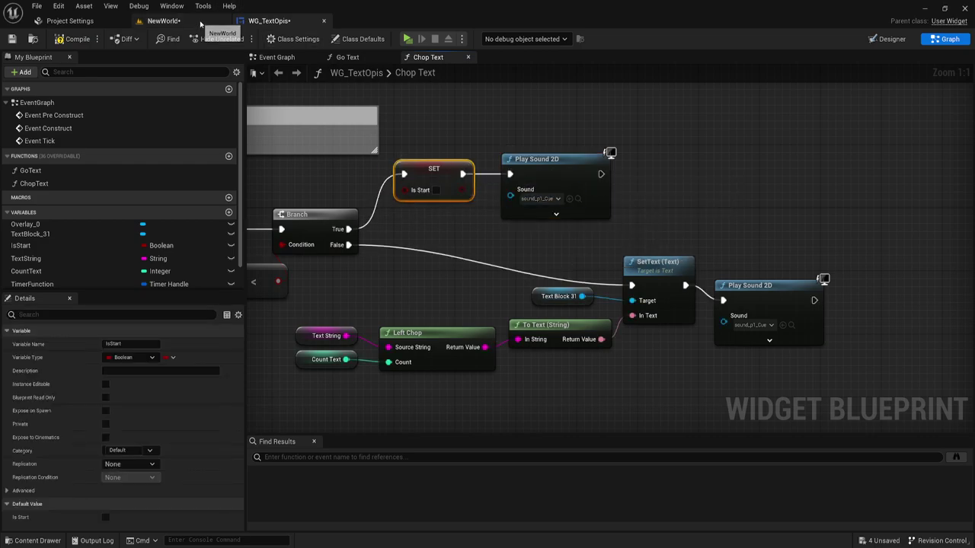
click(167, 21)
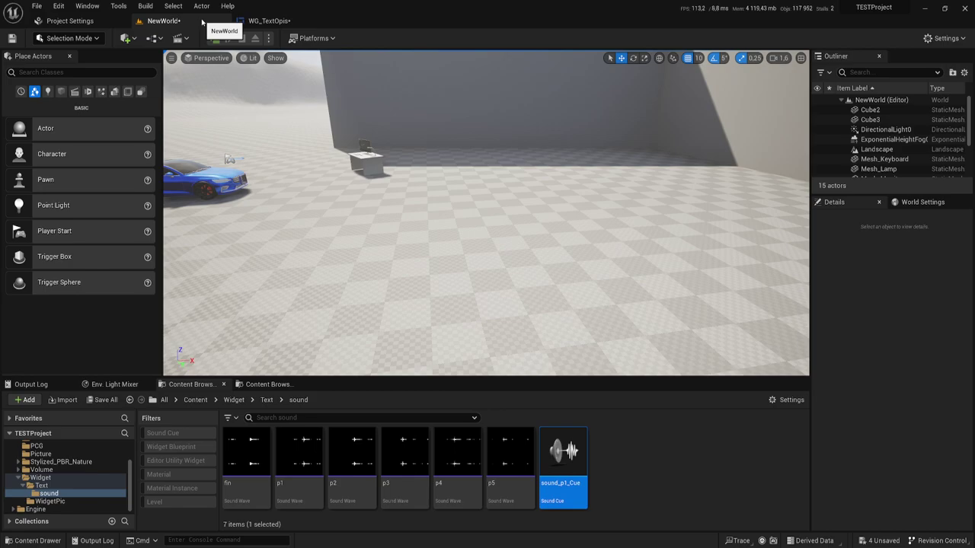
click(259, 446)
click(267, 20)
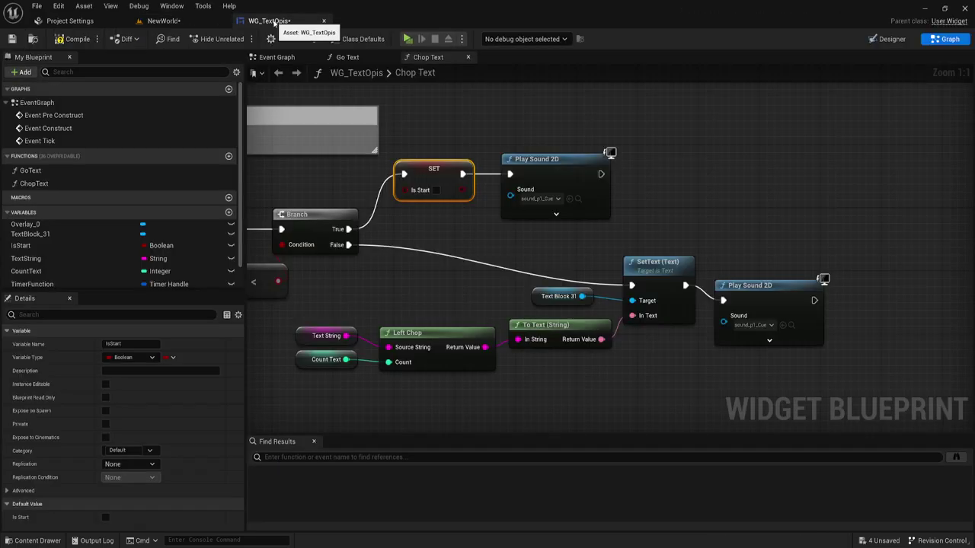
click(570, 198)
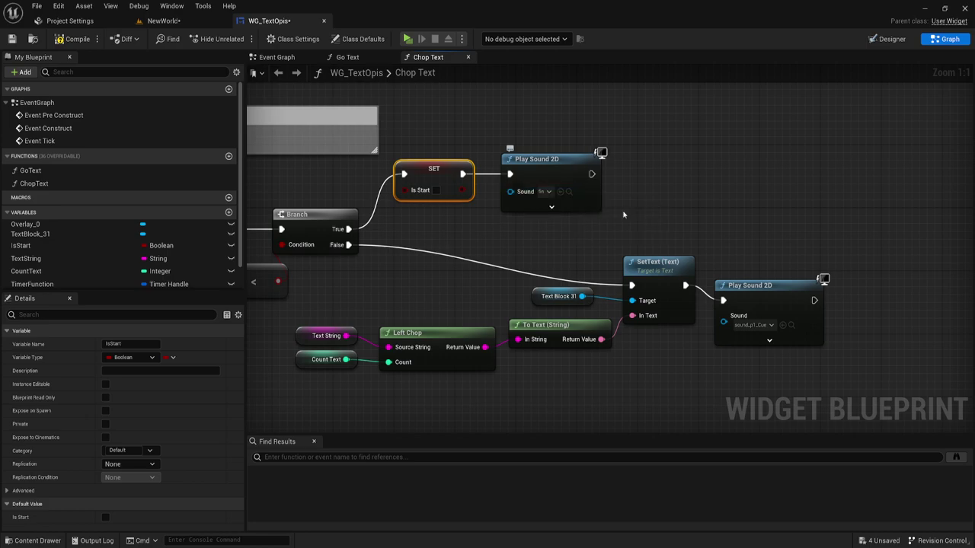
right_drag(706, 211, 662, 214)
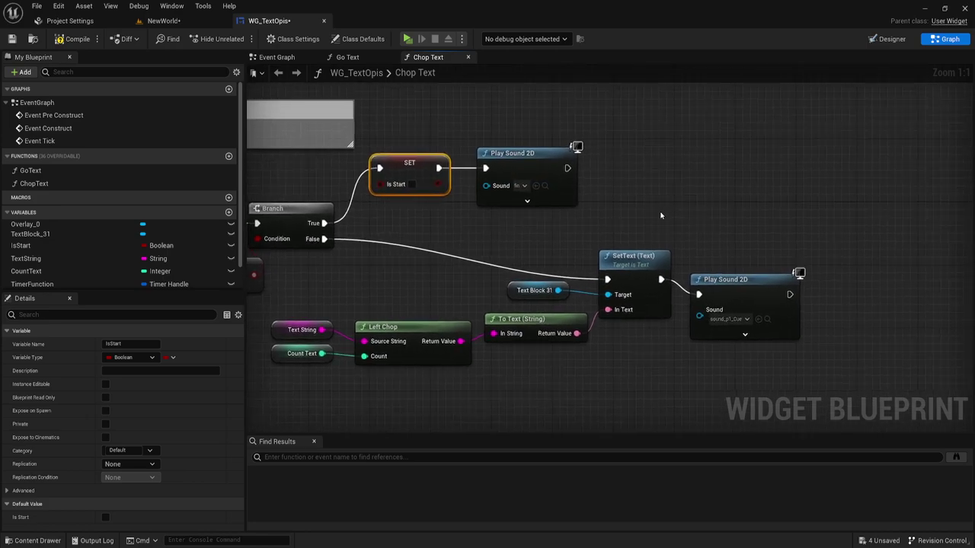
right_drag(511, 243, 562, 230)
Step: Pause the TimerFunction timer with Pause Timer by Handle after the fin sound plays
drag(32, 285, 652, 125)
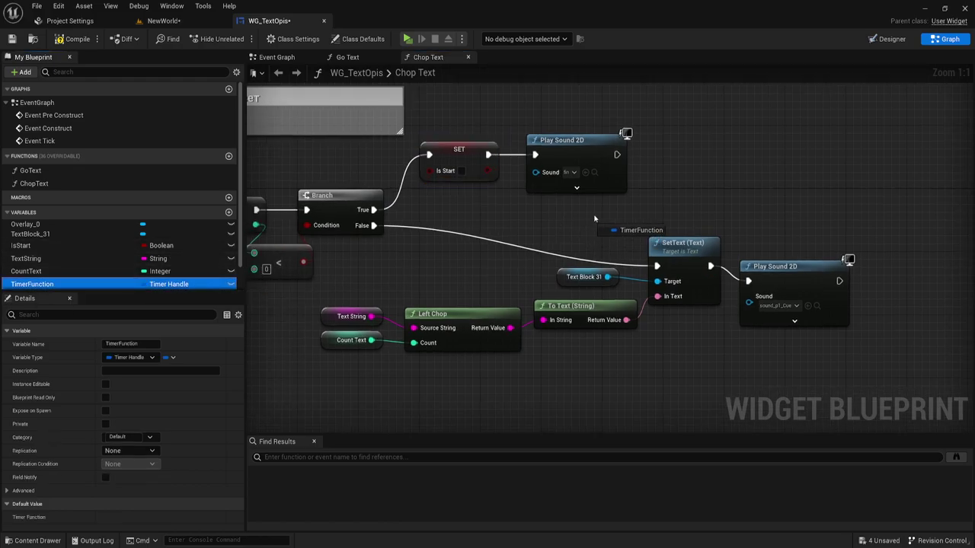
right_drag(651, 126, 524, 148)
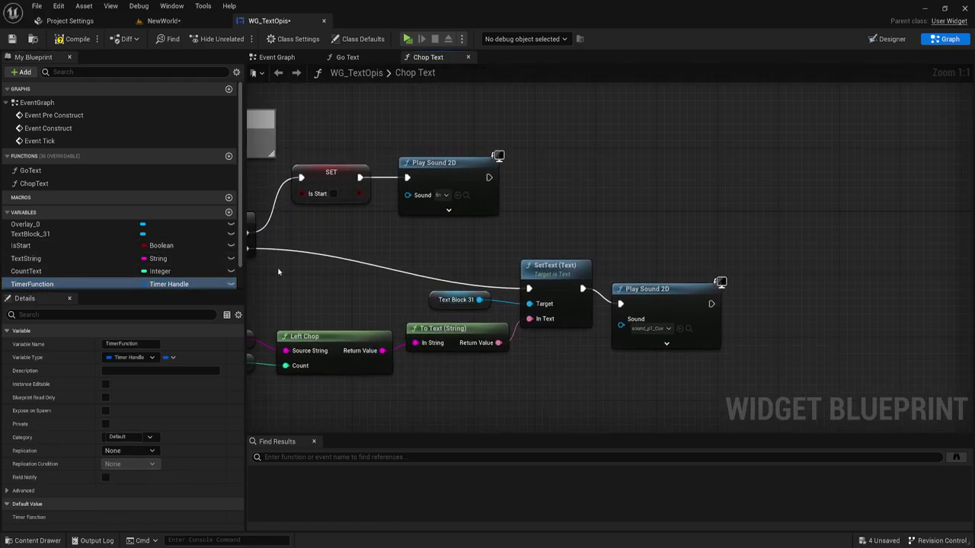
mouse_move(46, 288)
mouse_down()
mouse_move(480, 126)
mouse_move(569, 154)
mouse_up()
click(515, 139)
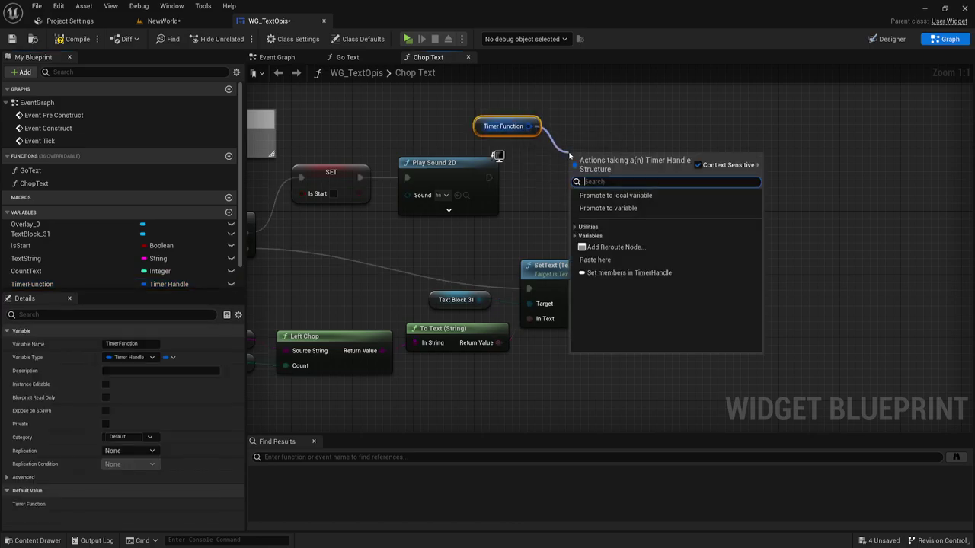
text(pau)
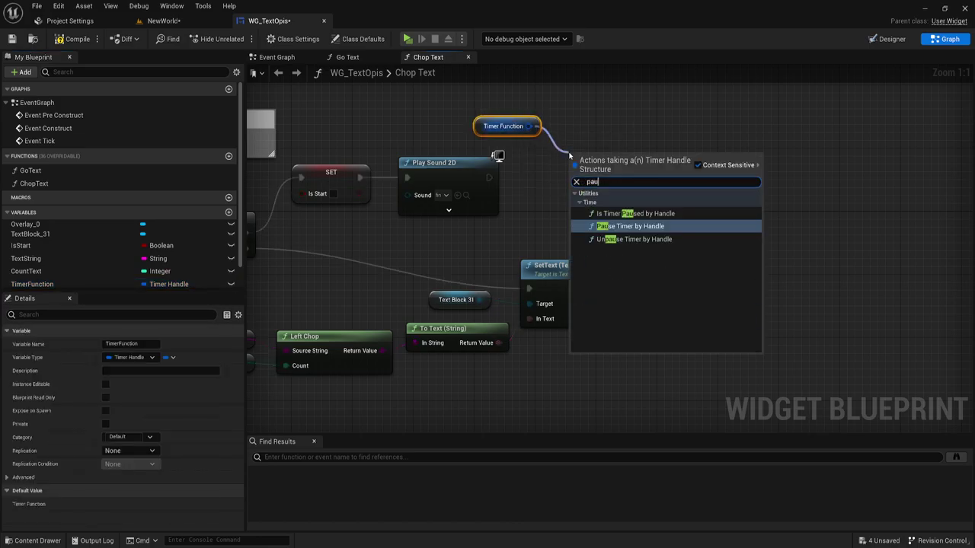
click(644, 226)
drag(575, 170, 489, 178)
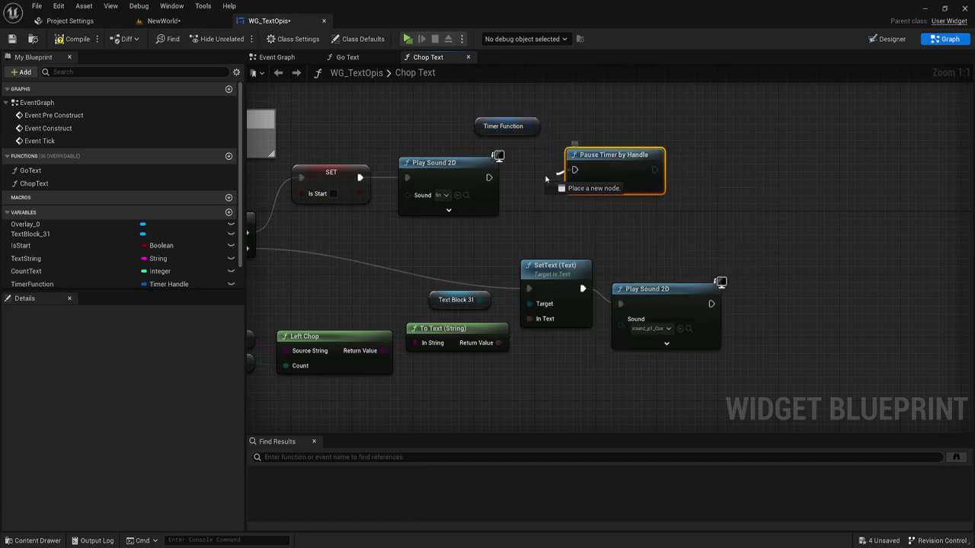
drag(610, 171, 595, 179)
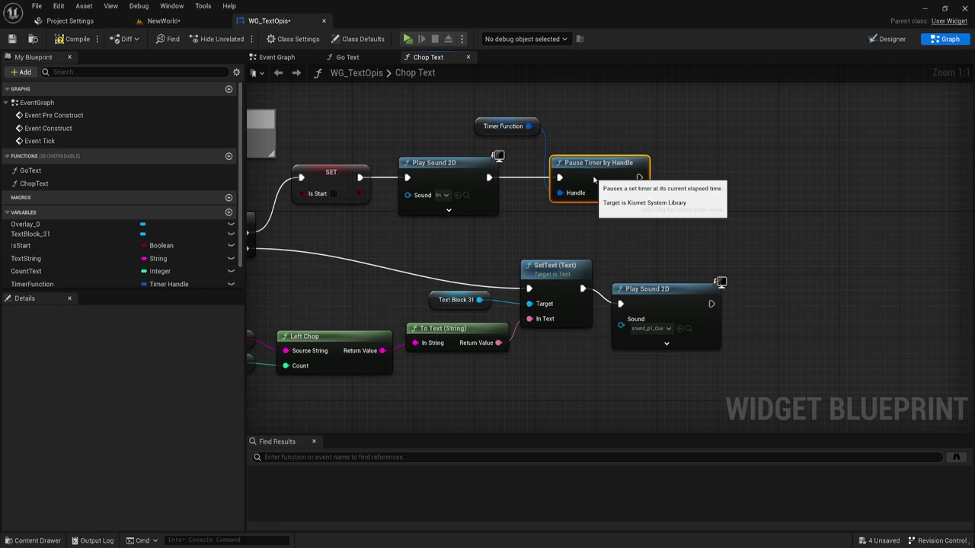
right_drag(505, 226, 700, 216)
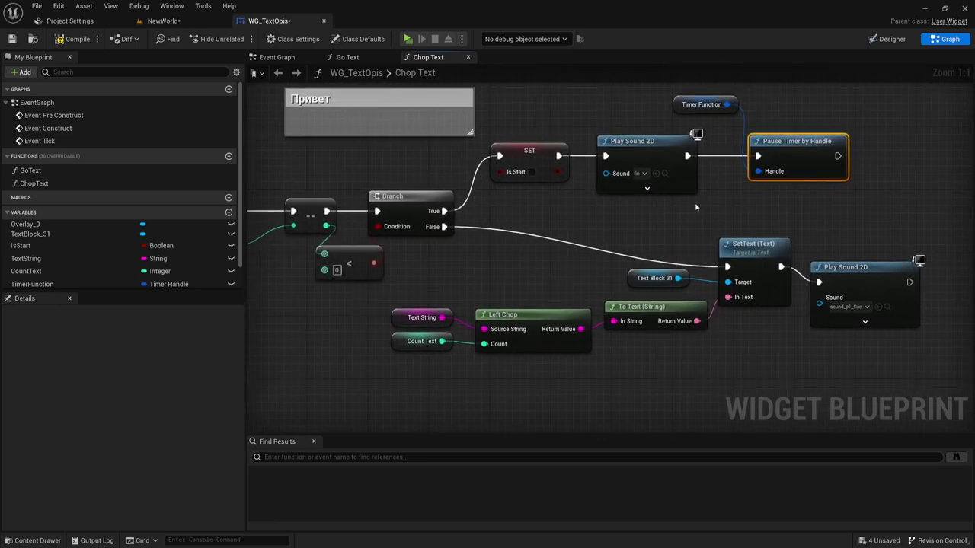
scroll(675, 211, down, 2)
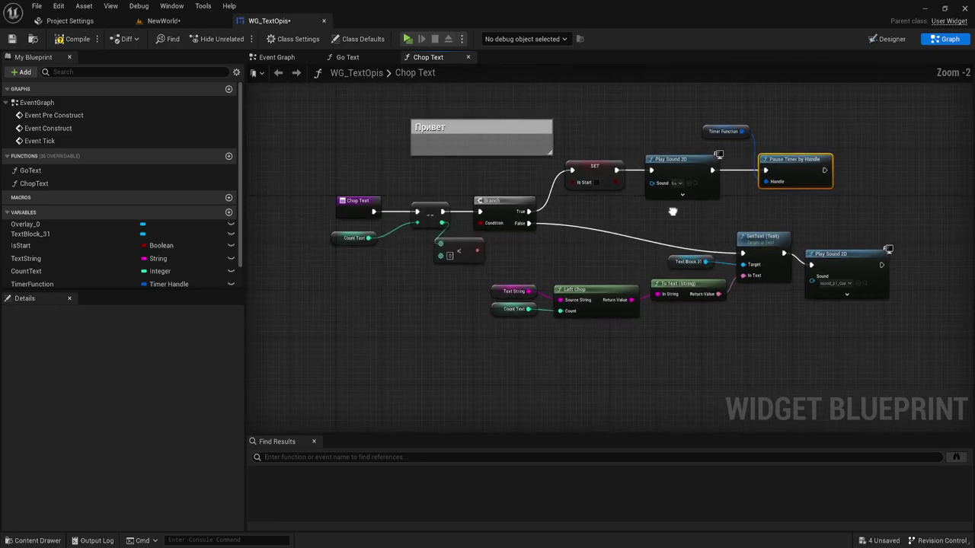
Step: In the Designer, create an animation named anim and add an Overlay_0 track to it
click(887, 39)
click(390, 320)
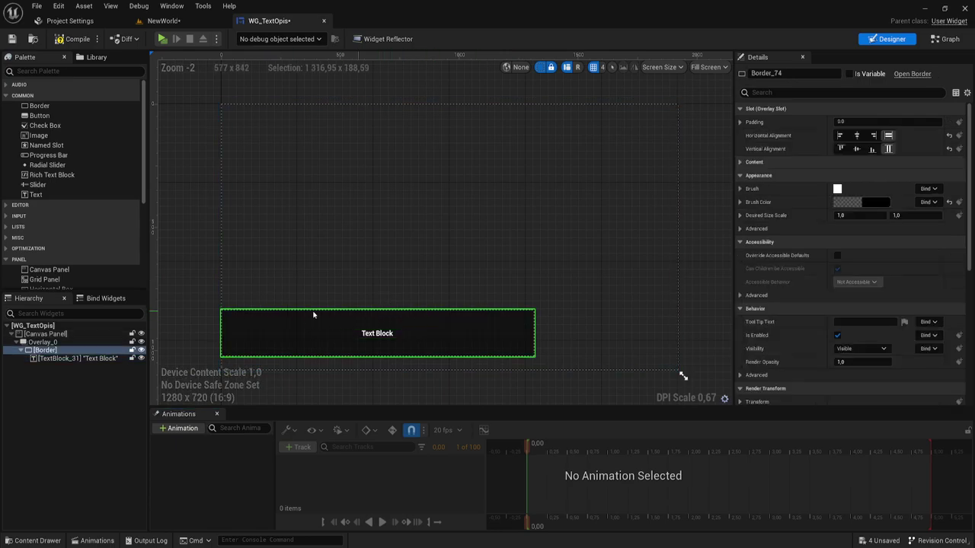
click(44, 343)
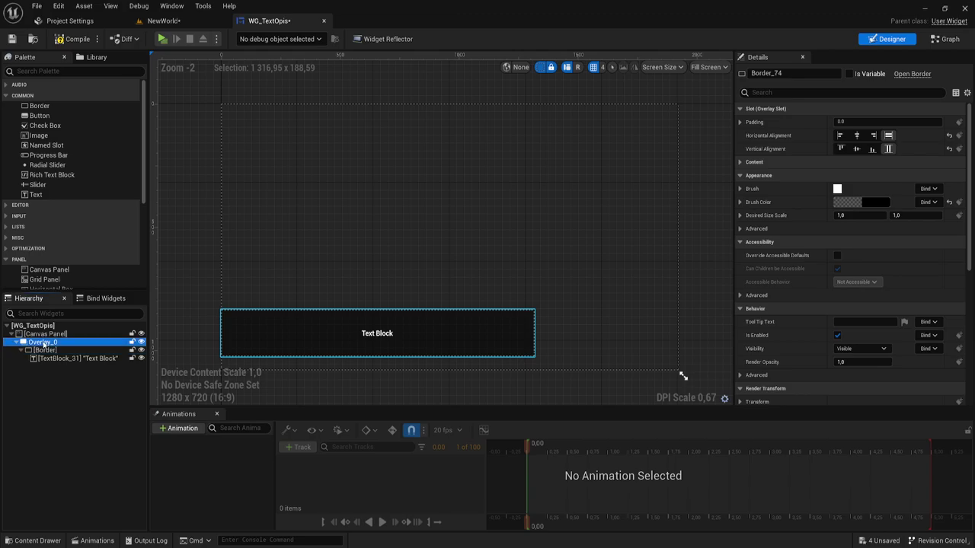
click(179, 429)
text(anim)
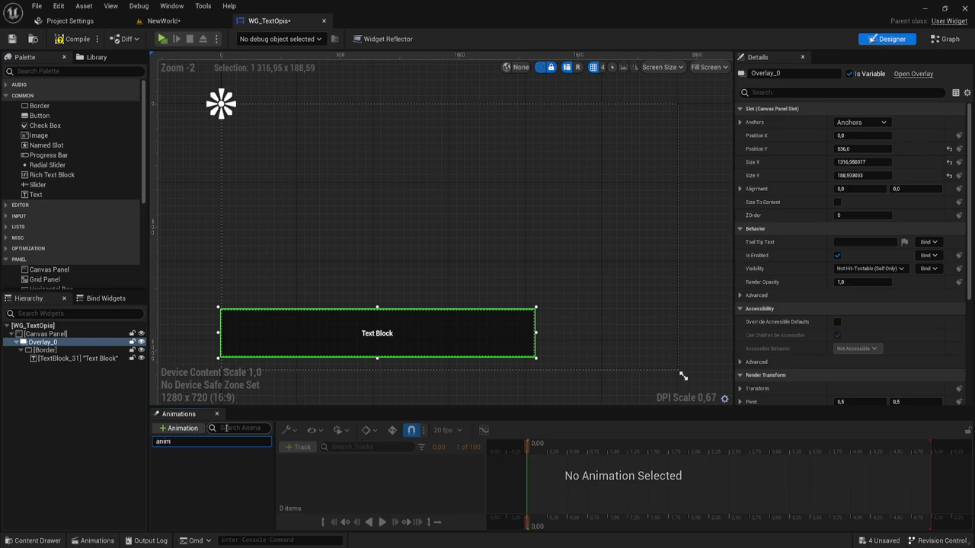
key(Return)
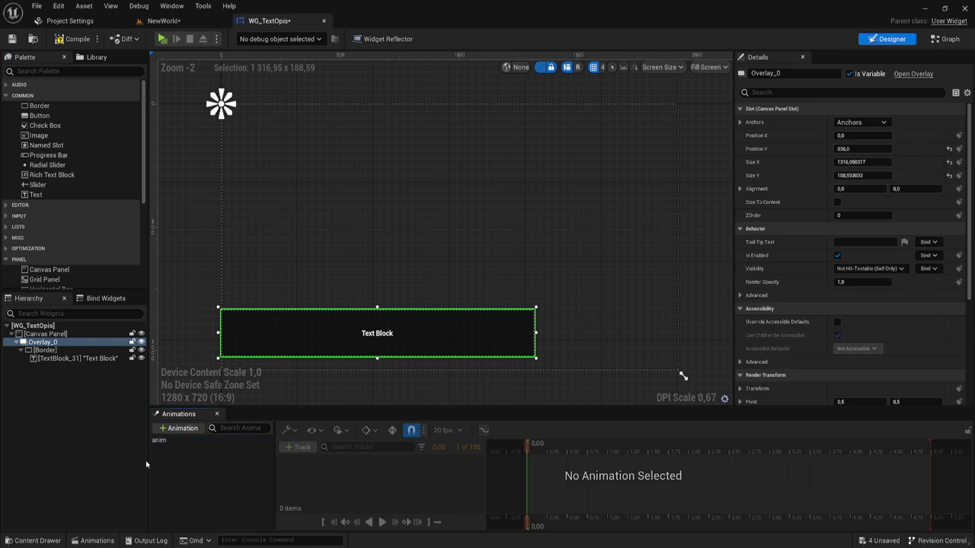
click(165, 441)
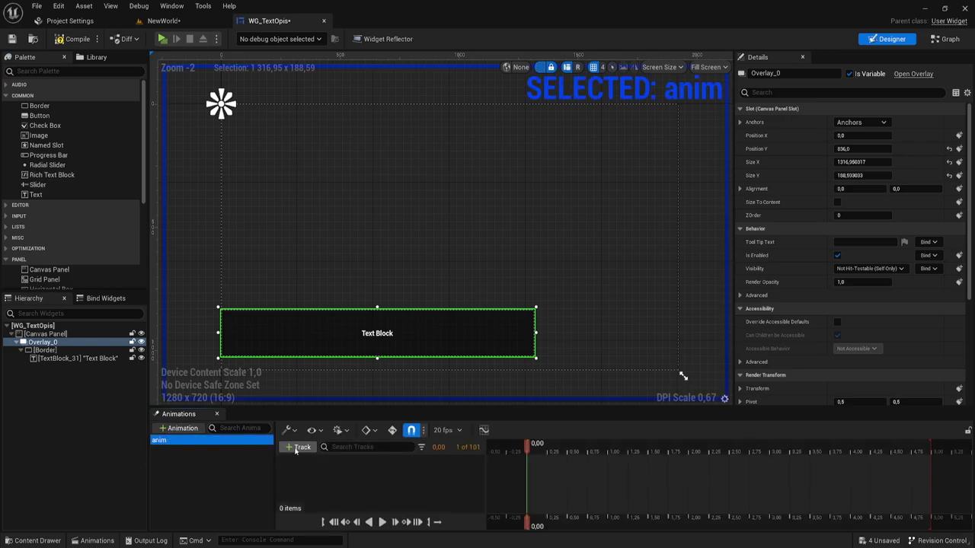
click(298, 447)
click(305, 462)
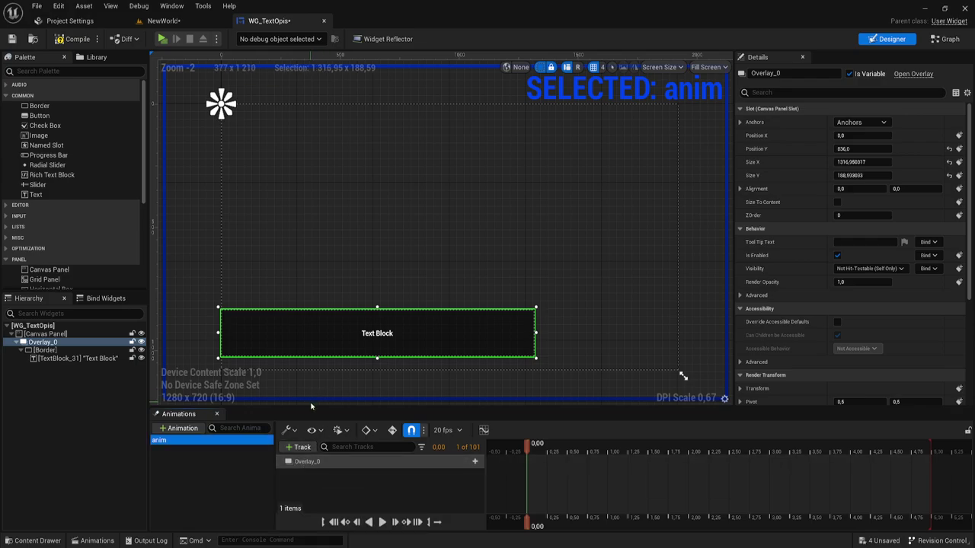
drag(311, 407, 312, 352)
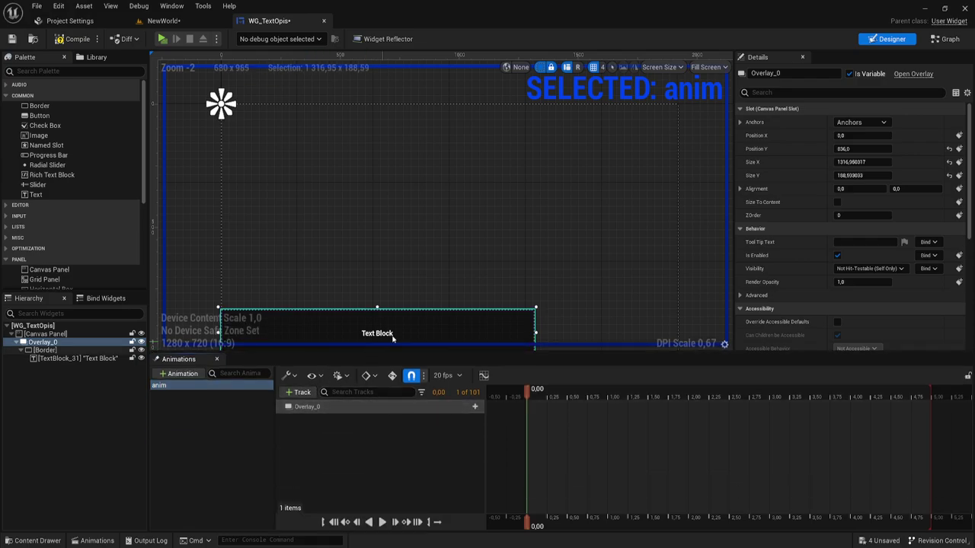
scroll(393, 339, down, 2)
scroll(478, 201, up, 1)
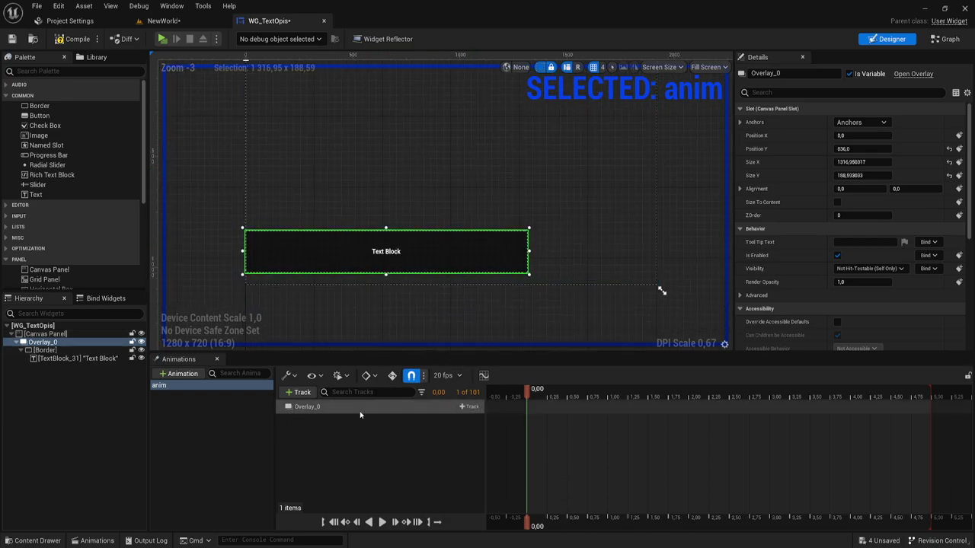
Step: Add a Transform track to Overlay_0 and key Translation X at -1350 at the start
click(471, 409)
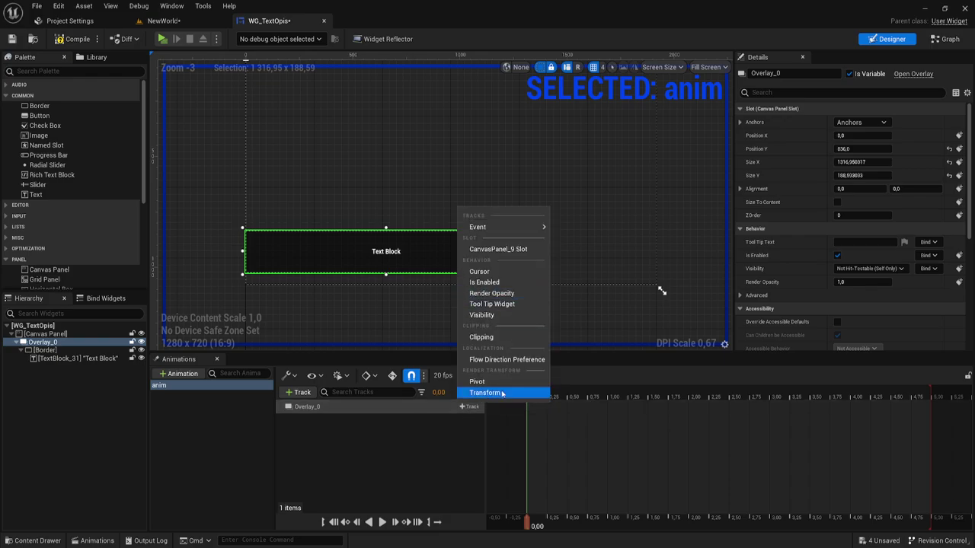
click(486, 393)
click(284, 420)
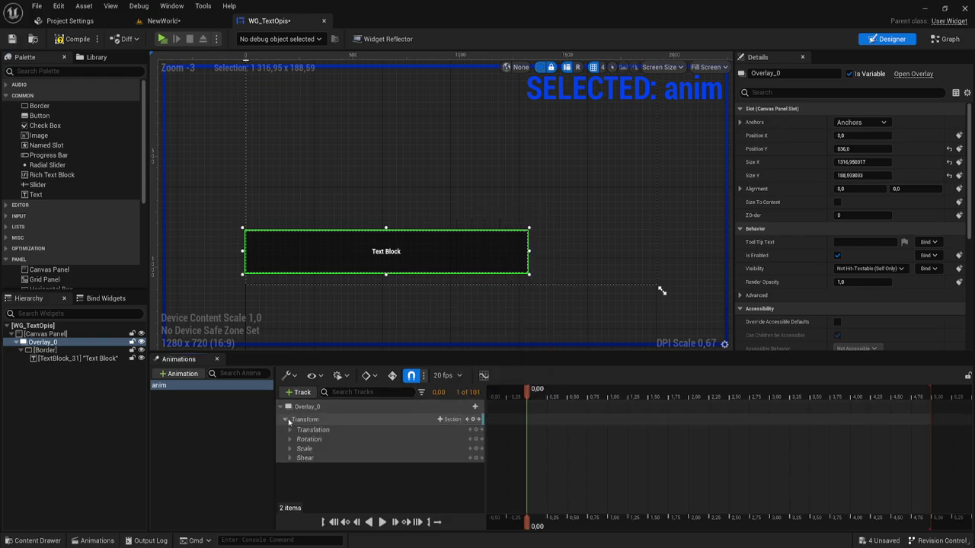
click(289, 430)
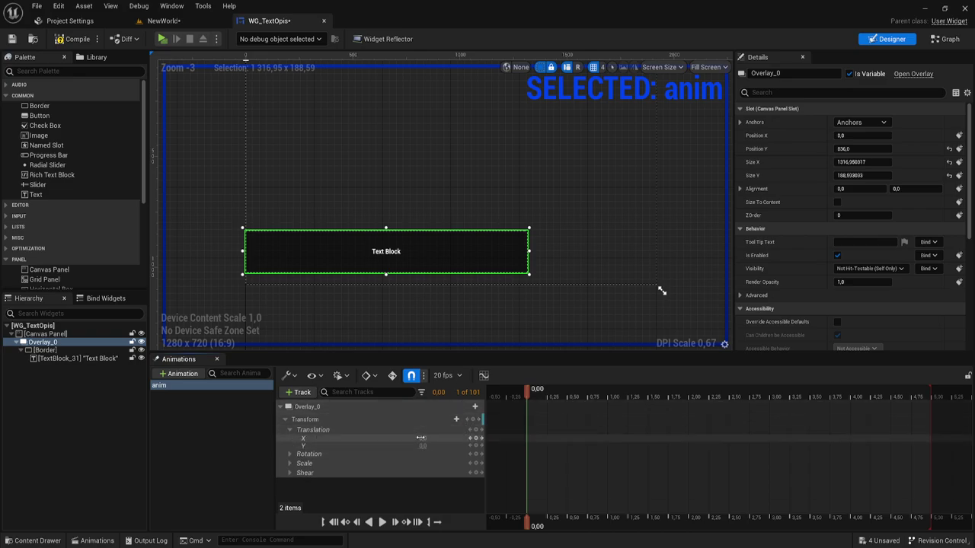
mouse_move(429, 439)
mouse_down()
mouse_move(320, 439)
mouse_move(344, 439)
mouse_up()
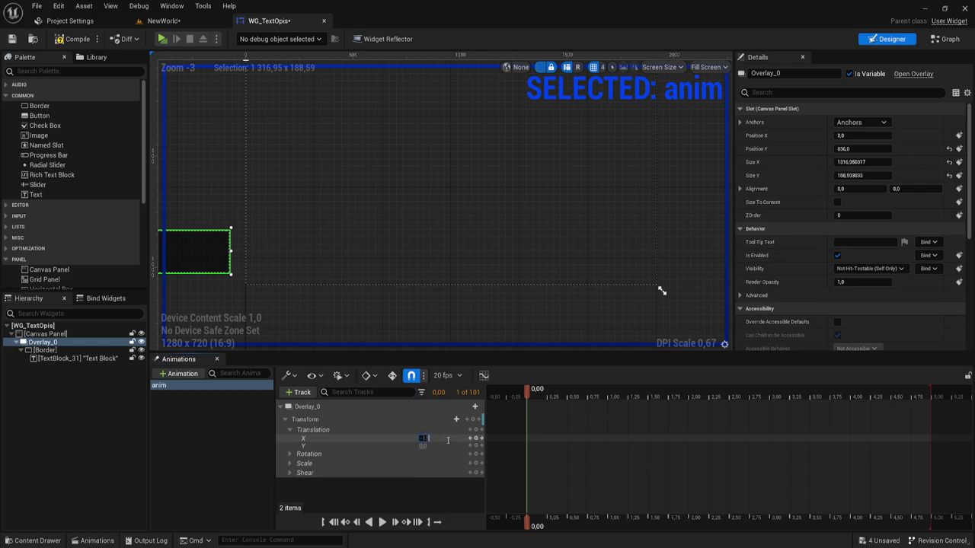
text(-1350)
key(Return)
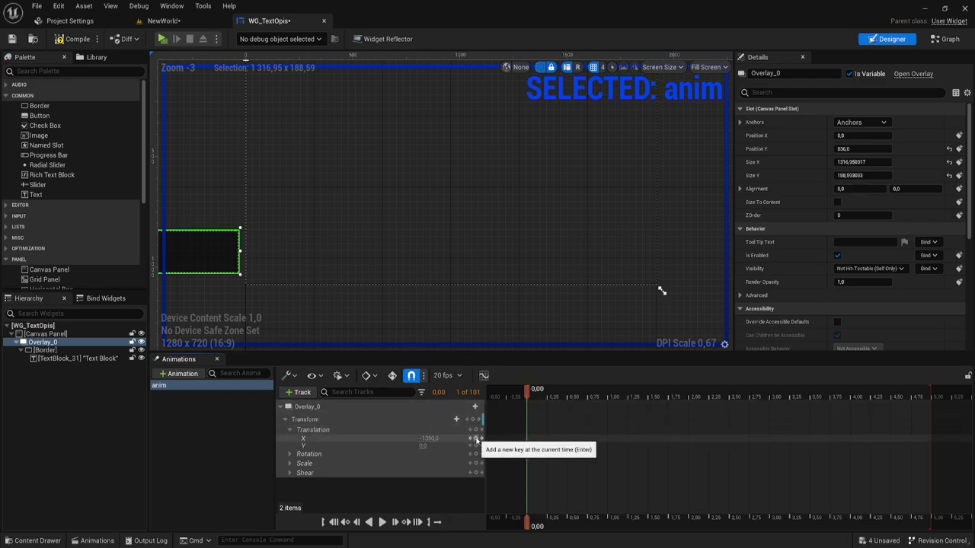
Step: Key Translation X back to 0 at 2 seconds and add a hold key at 3 seconds
mouse_move(527, 391)
mouse_down()
mouse_move(711, 391)
mouse_move(689, 396)
mouse_up()
click(427, 440)
text(0)
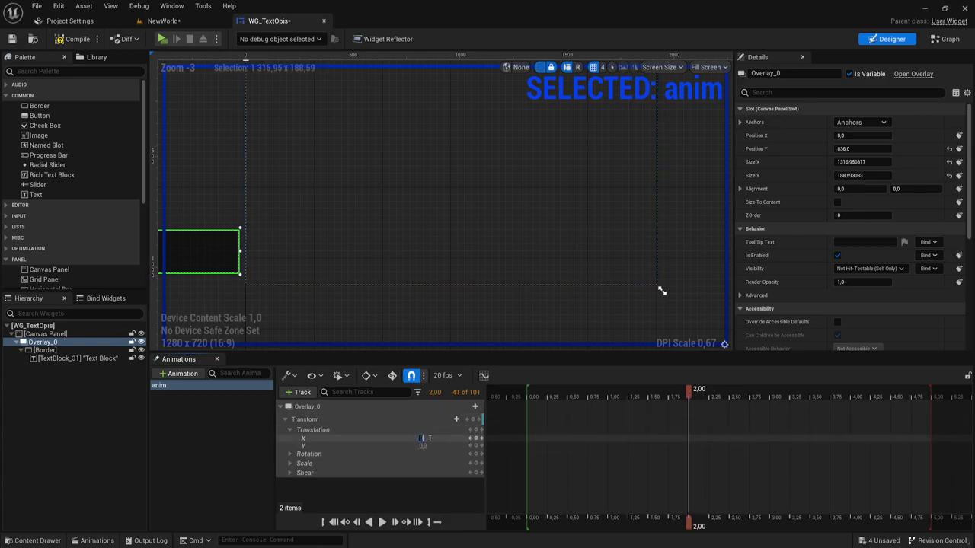
key(Return)
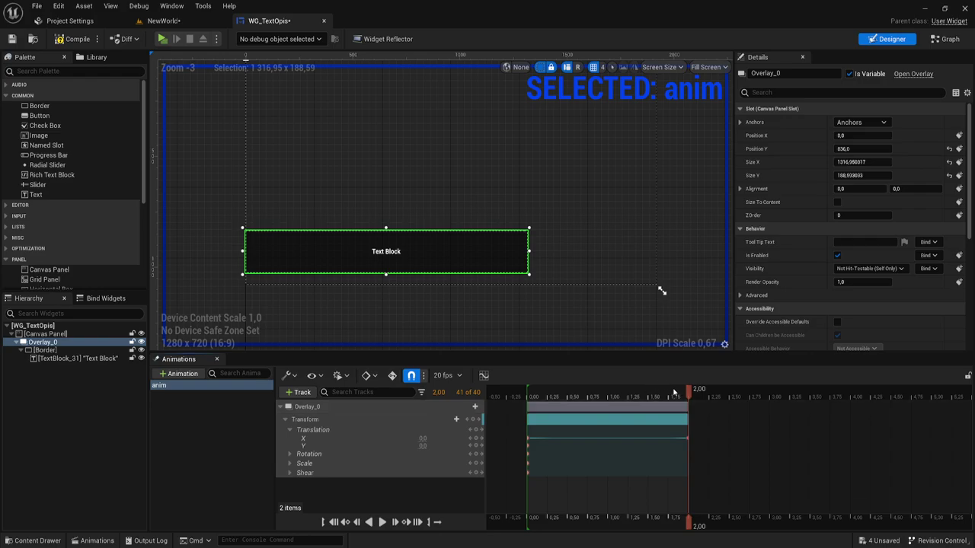
mouse_move(687, 394)
mouse_down()
mouse_move(630, 400)
mouse_move(690, 399)
mouse_up()
drag(689, 396, 769, 396)
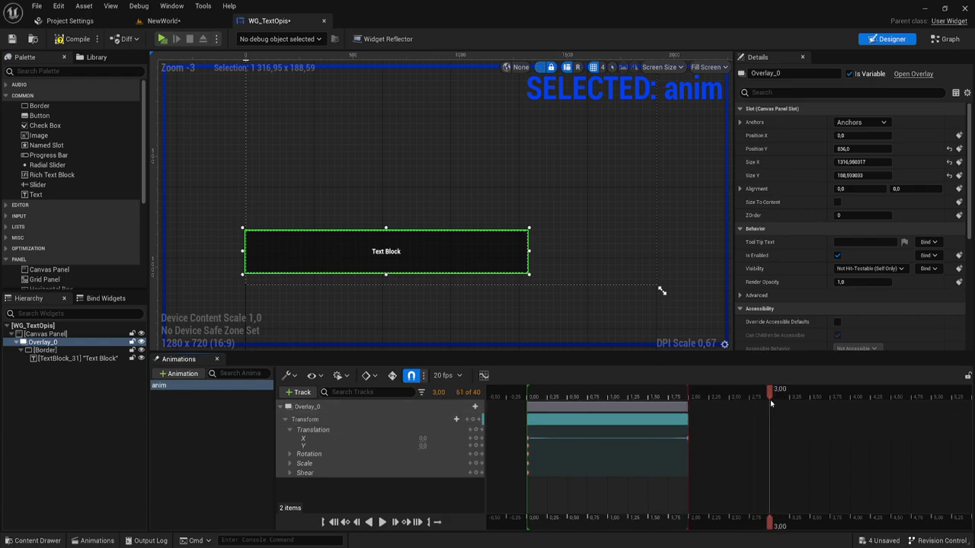
click(476, 439)
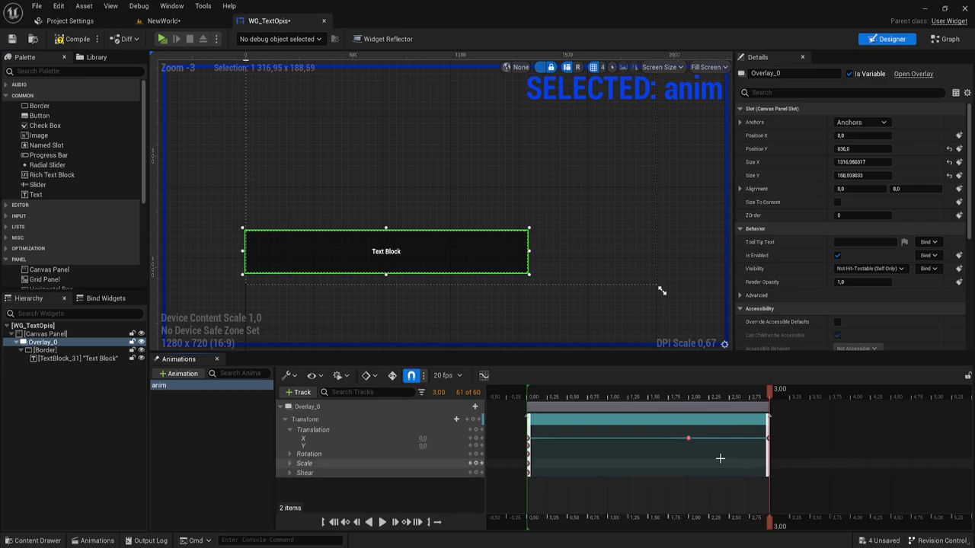
drag(614, 403, 776, 408)
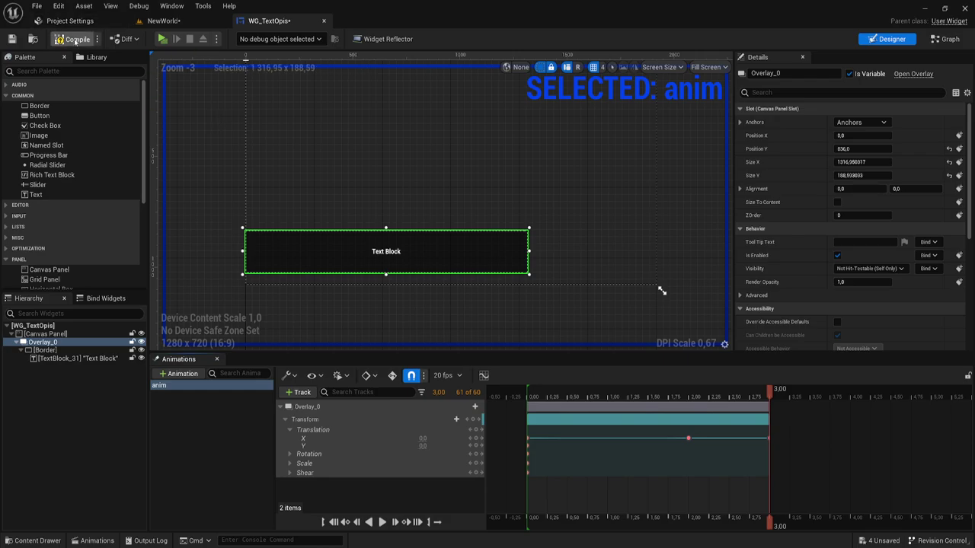
Step: Play the anim animation via a Play Animation node after Pause Timer by Handle
click(958, 41)
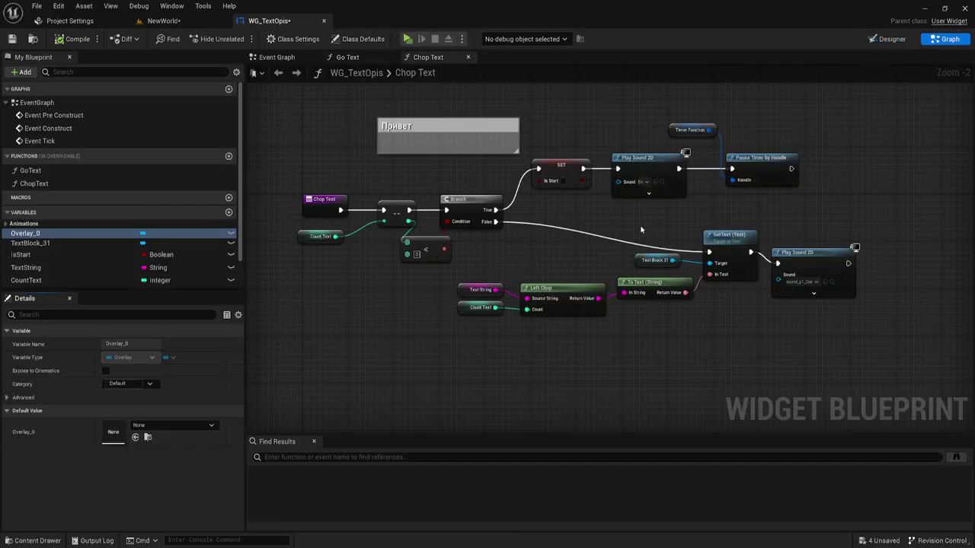
right_drag(640, 231, 560, 224)
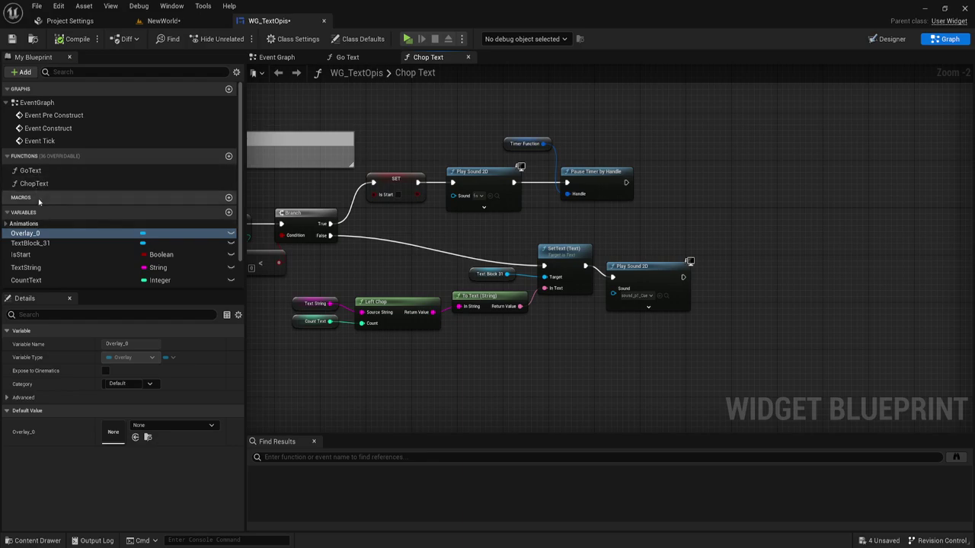
click(27, 224)
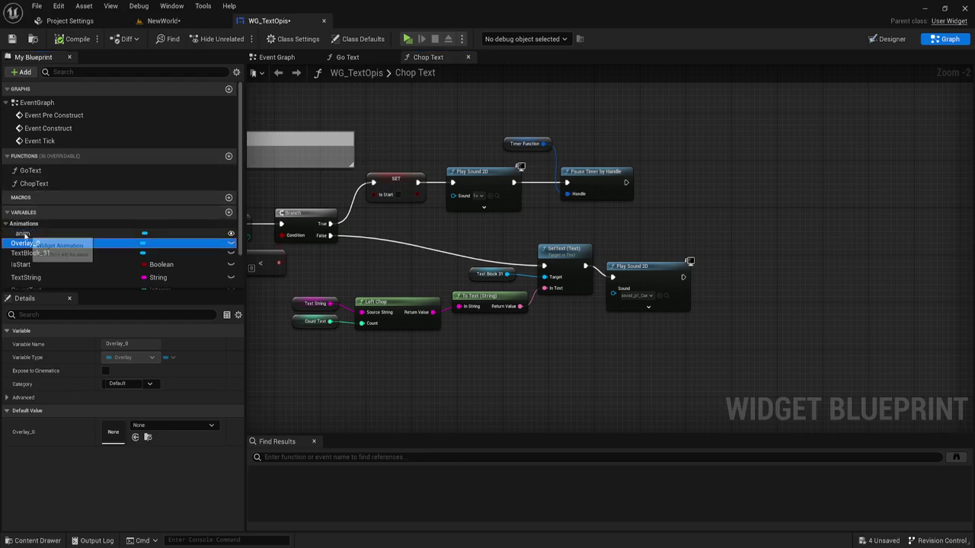
mouse_move(23, 234)
mouse_down()
mouse_move(608, 125)
mouse_move(724, 147)
mouse_up()
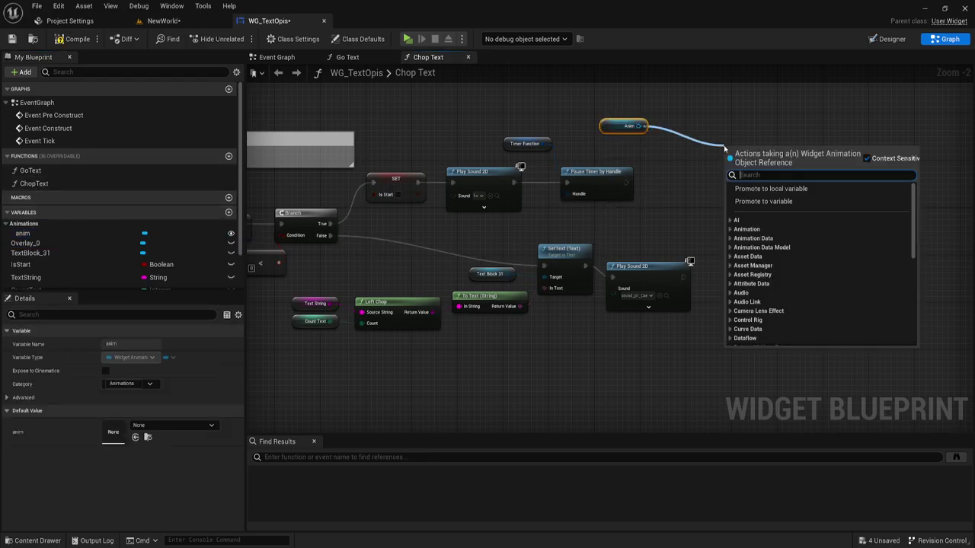
text(play)
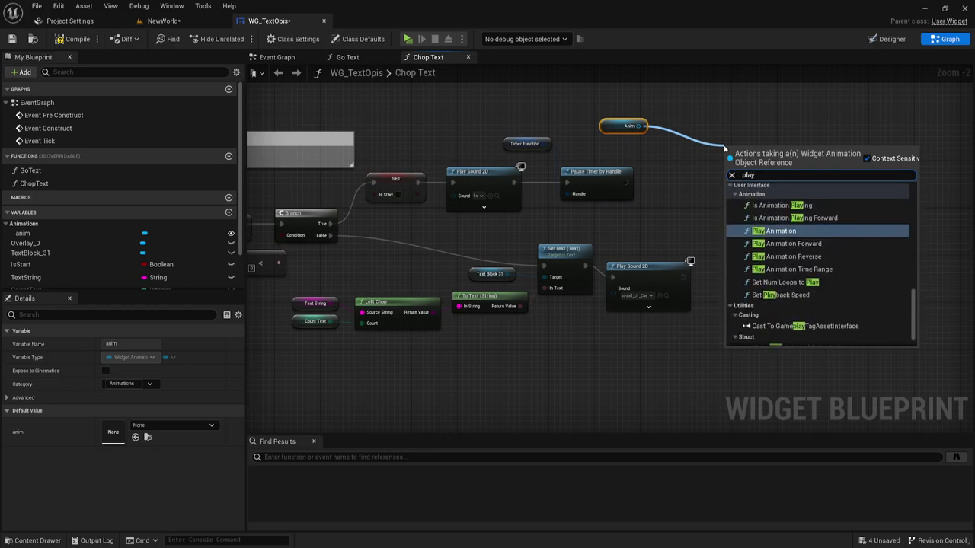
click(777, 230)
drag(761, 162, 716, 151)
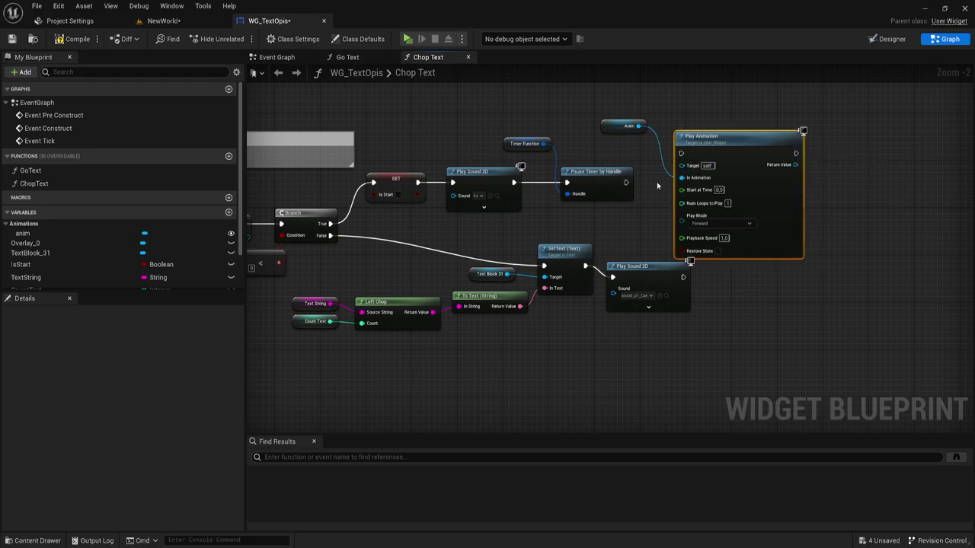
drag(626, 183, 684, 155)
Step: Shift the lower text-setting node chain slightly down to tidy the Chop Text graph
click(469, 370)
drag(288, 336, 694, 244)
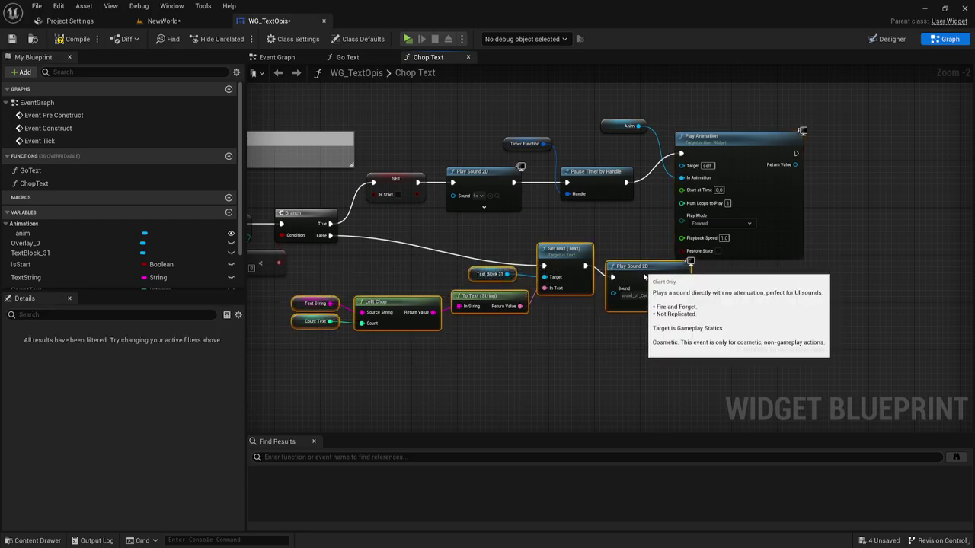
drag(568, 252, 568, 263)
right_drag(604, 211, 724, 206)
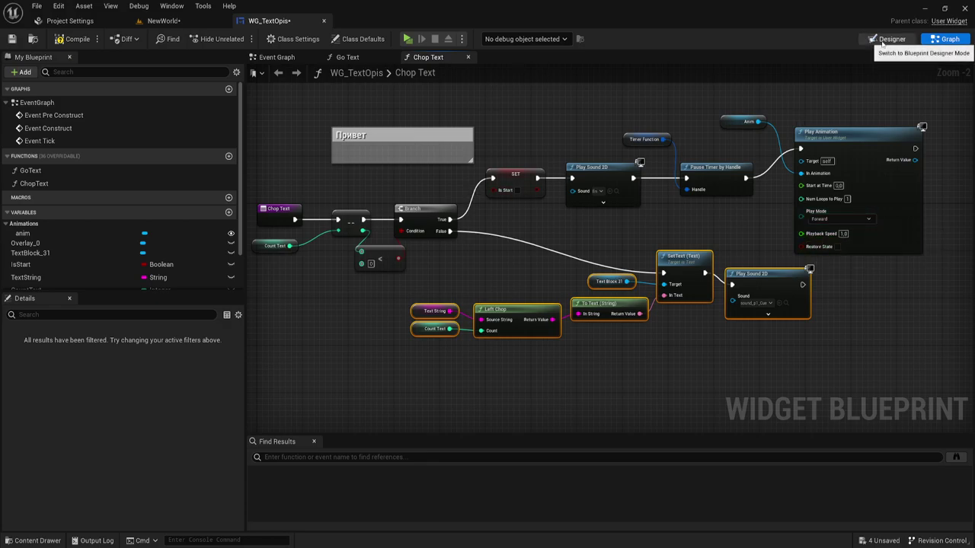
Step: Review the Go Text function's timer logic, then view the WG_TextOpis Event Graph
click(368, 61)
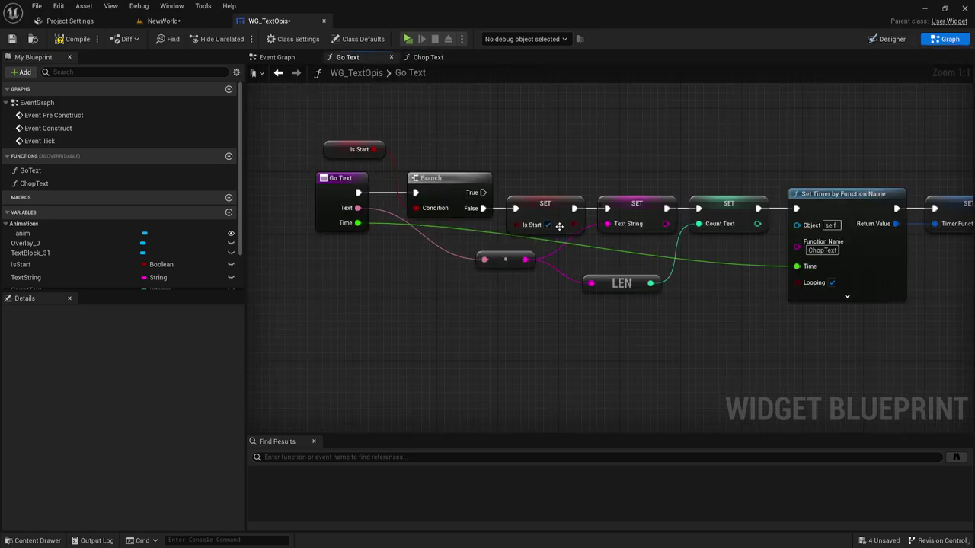
right_drag(813, 204, 772, 329)
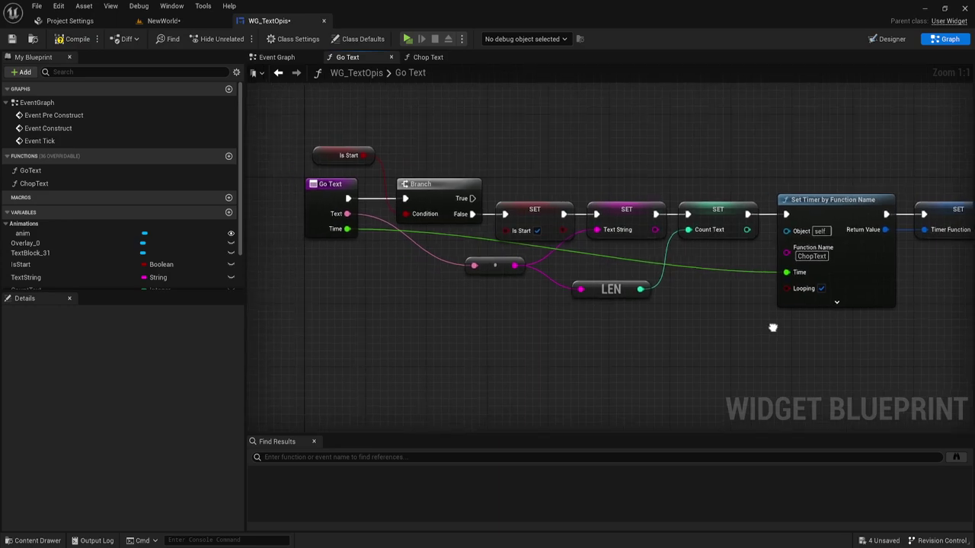
click(277, 57)
mouse_move(460, 244)
right_down()
mouse_move(557, 339)
mouse_move(544, 420)
right_up()
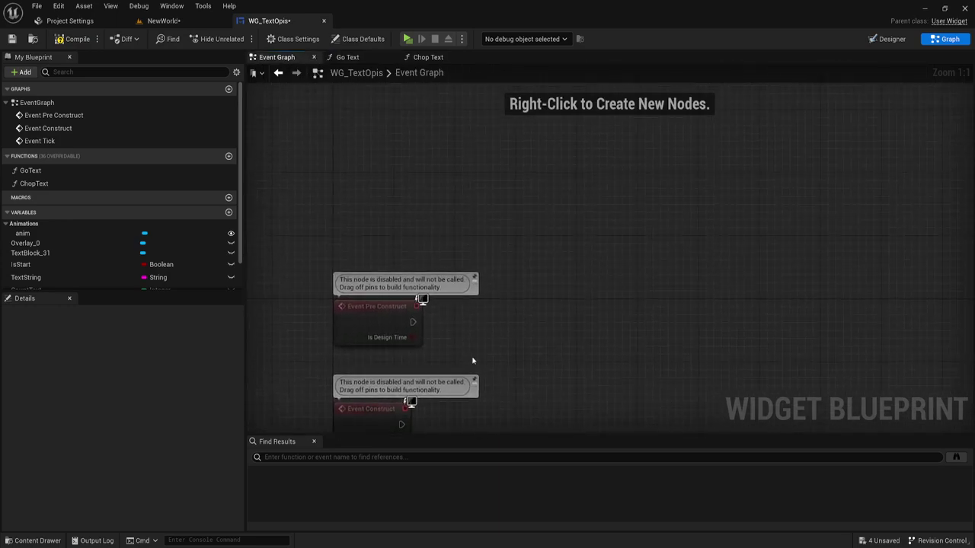
Step: In the NewWorld level, create a new Actor Blueprint class in the Widget/Text folder
click(168, 23)
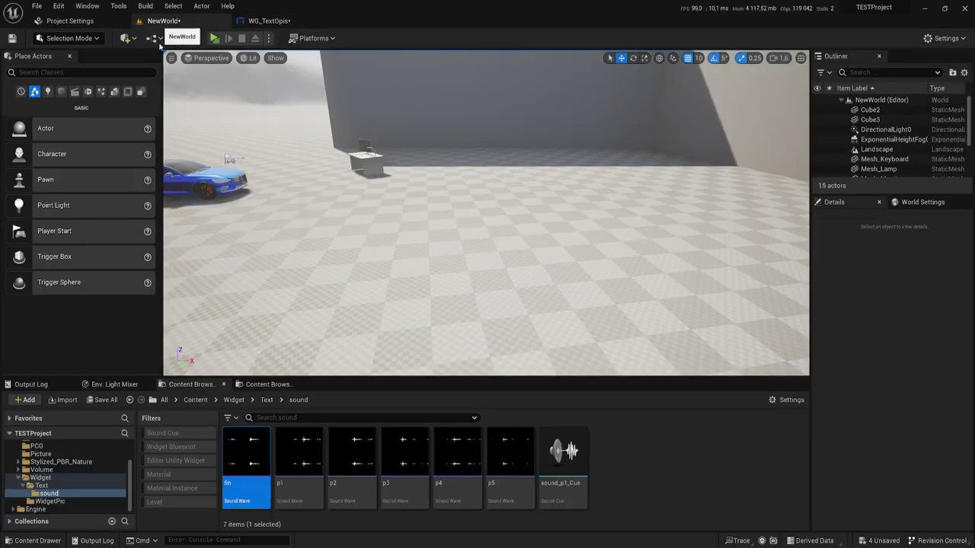
click(267, 400)
right_click(350, 457)
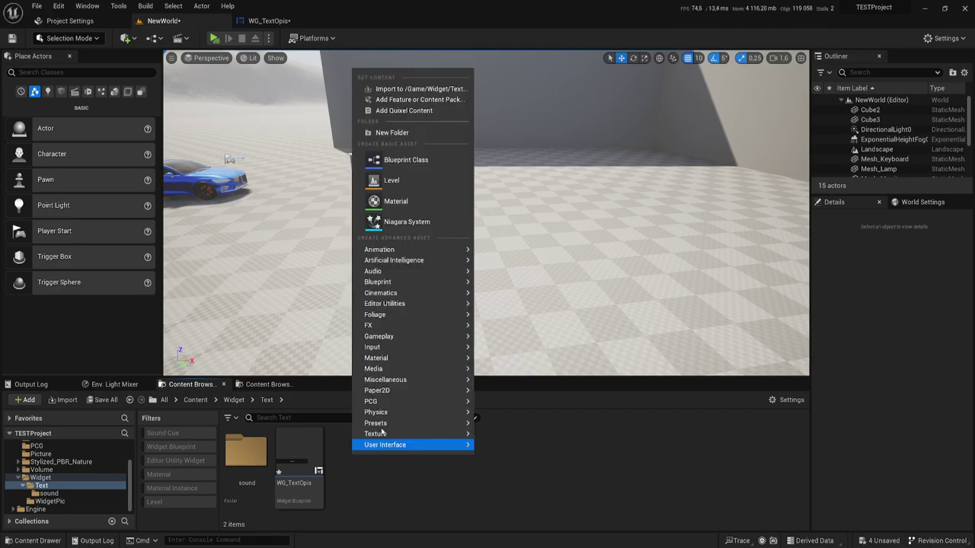
click(403, 163)
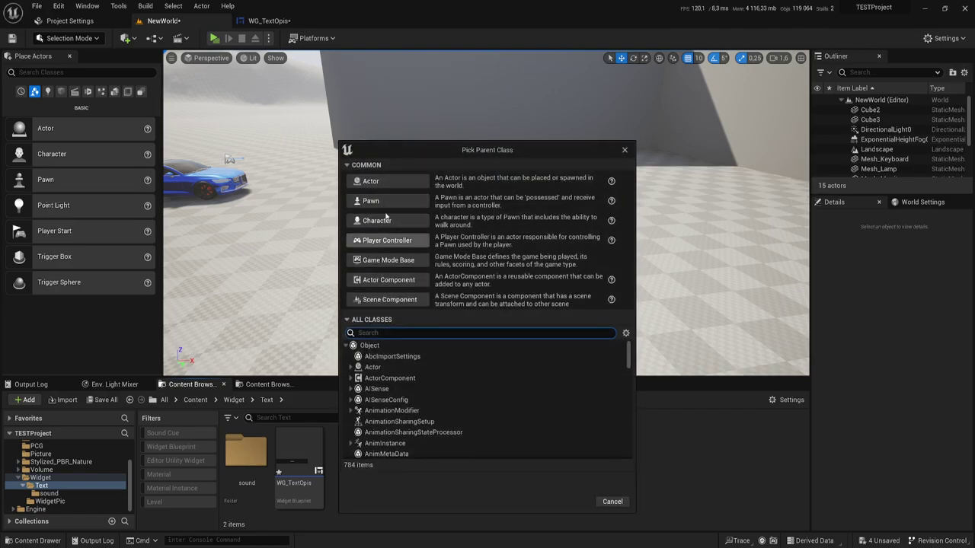
click(388, 181)
Step: Name the blueprint Ac_Triger and place one instance in the NewWorld level
text(Ac_Triger)
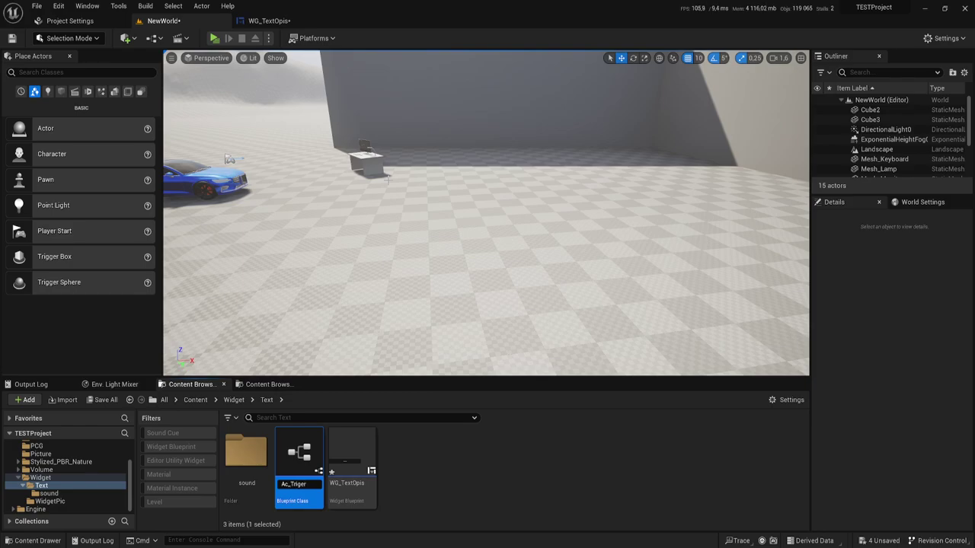
key(Return)
drag(299, 457, 440, 243)
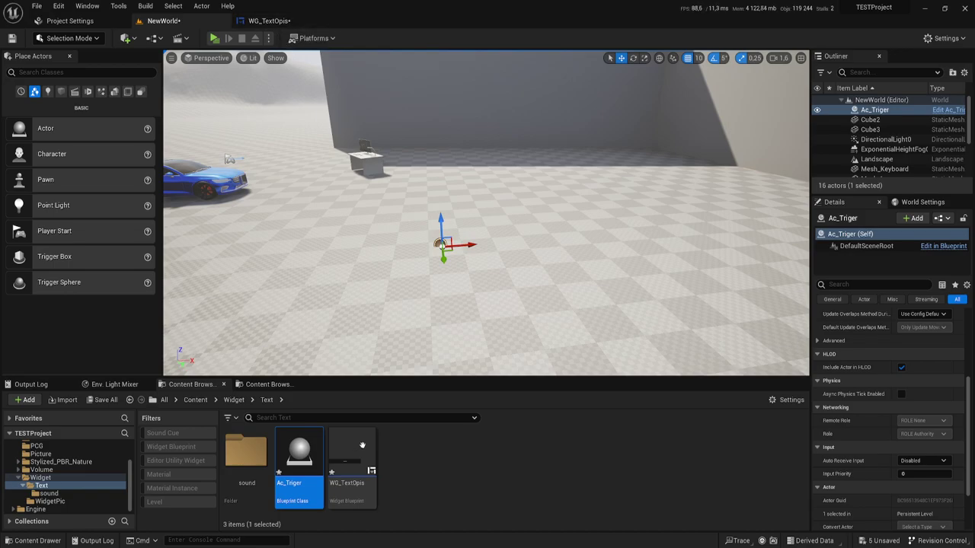
Step: Add a Box Collision component to the Ac_Triger blueprint
double_click(317, 453)
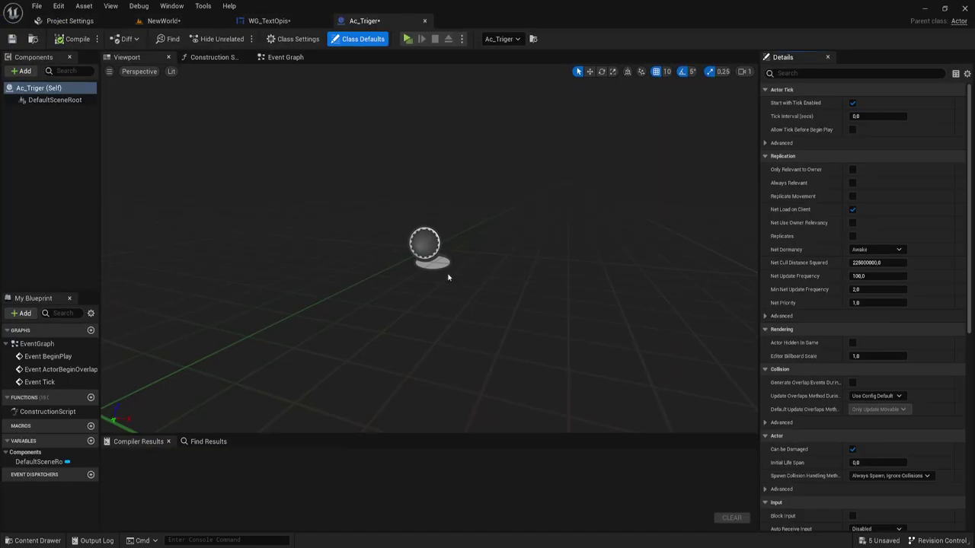
click(21, 71)
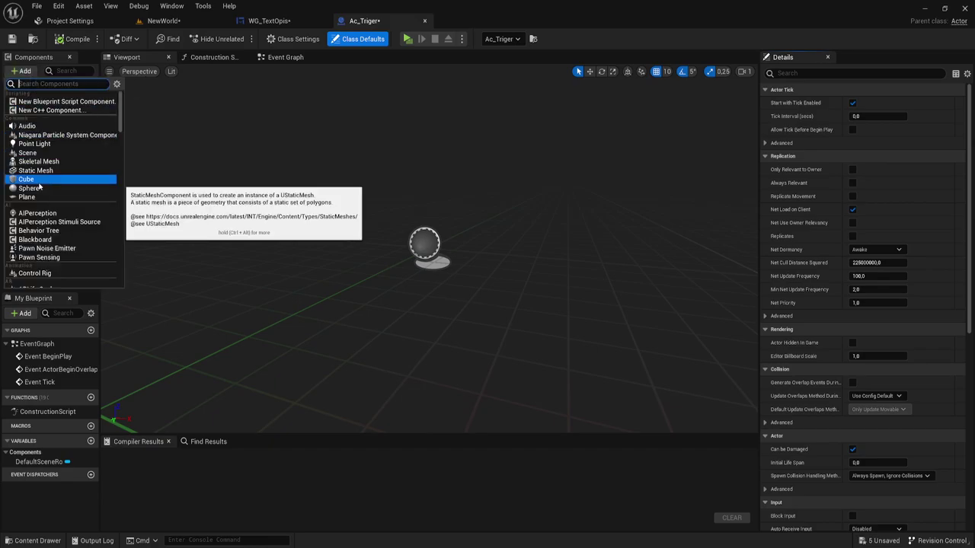
text(box)
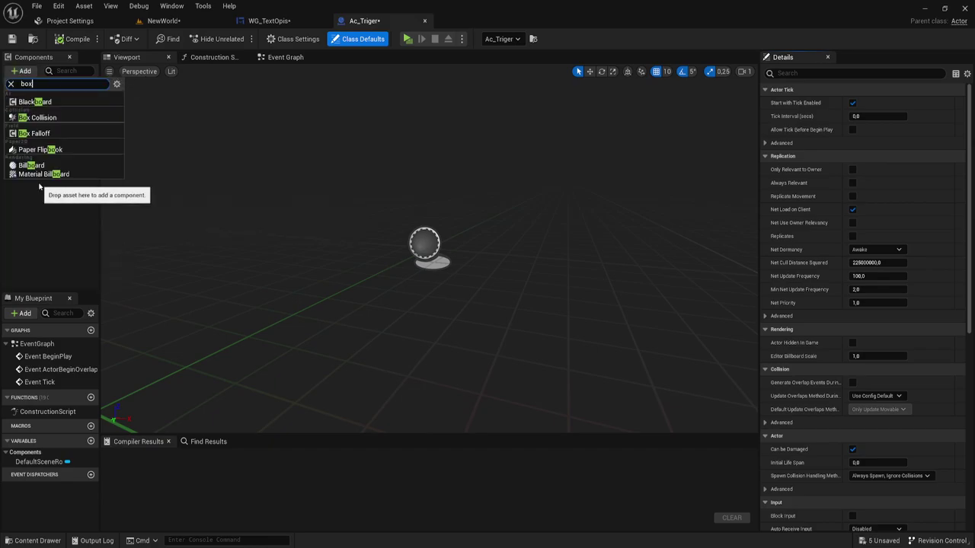
click(48, 102)
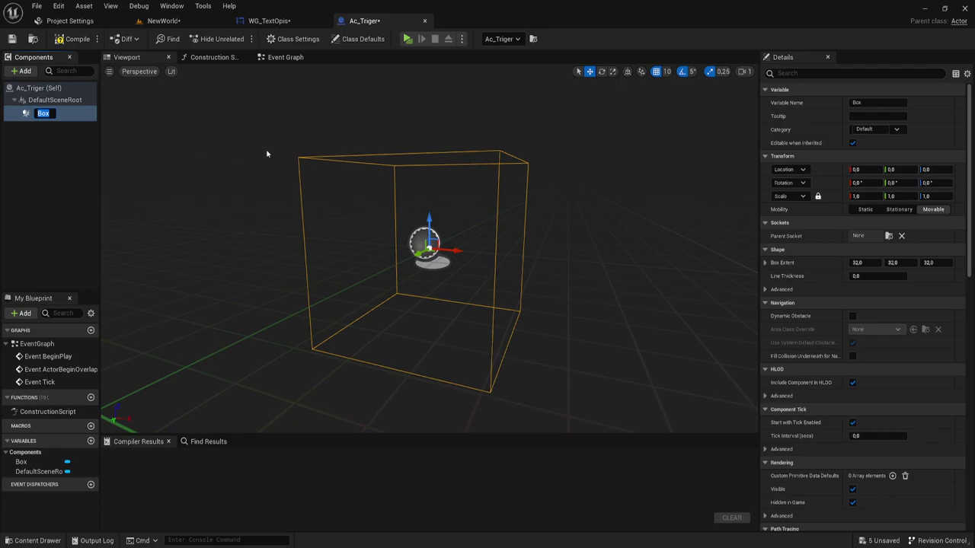
Step: Raise the box to Z 100 and scale it to 0.25 × 1.0 × 4.5
mouse_move(429, 222)
mouse_down()
mouse_move(429, 157)
mouse_move(533, 165)
mouse_up()
key(r)
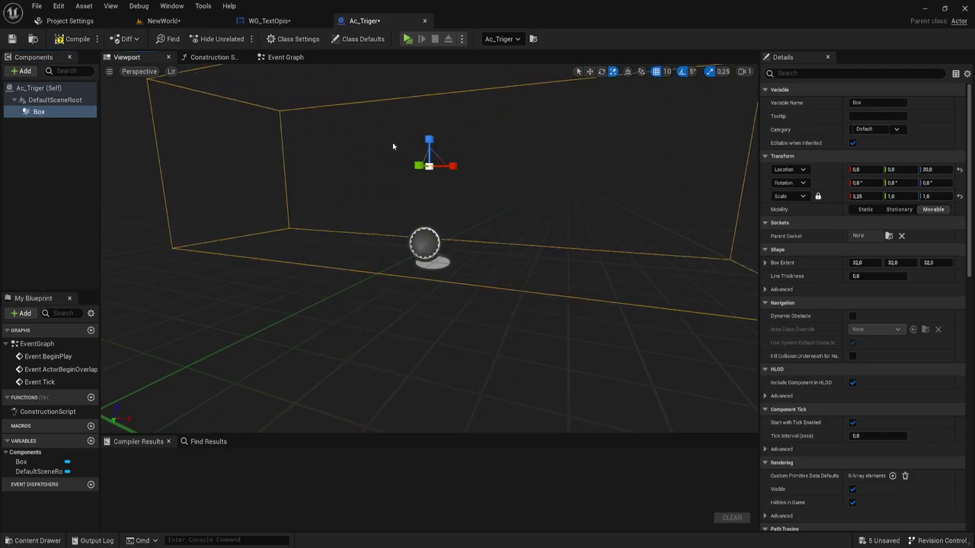
drag(425, 139, 427, 77)
key(f)
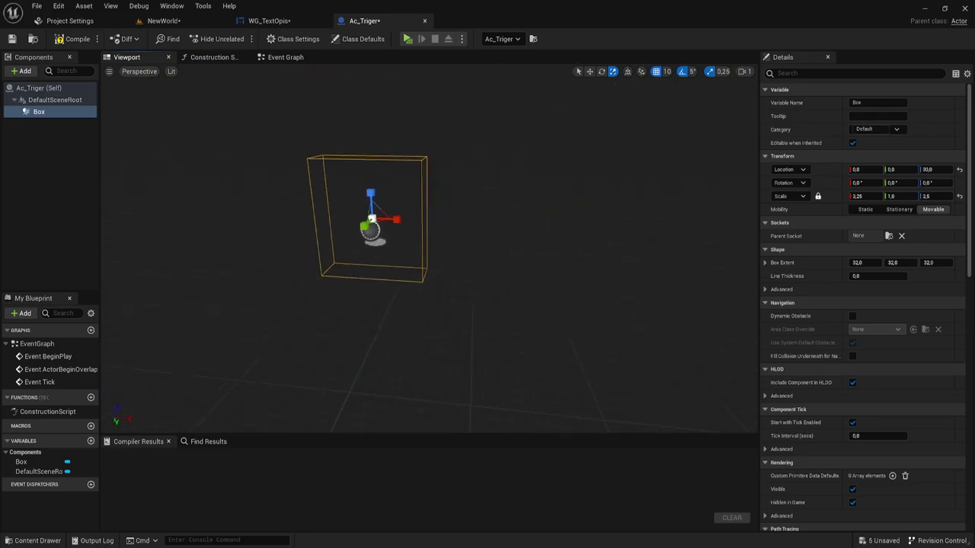
drag(398, 227, 291, 206)
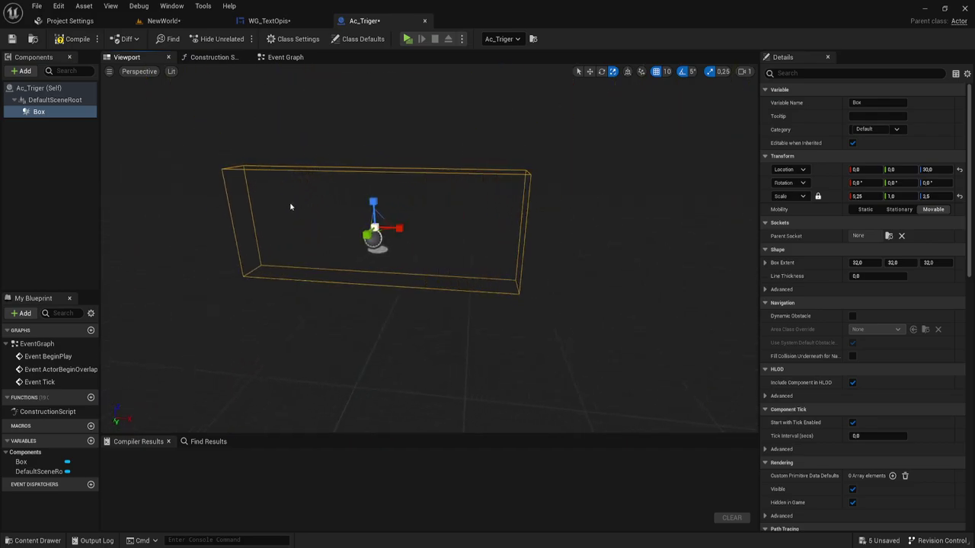
drag(373, 203, 373, 162)
key(w)
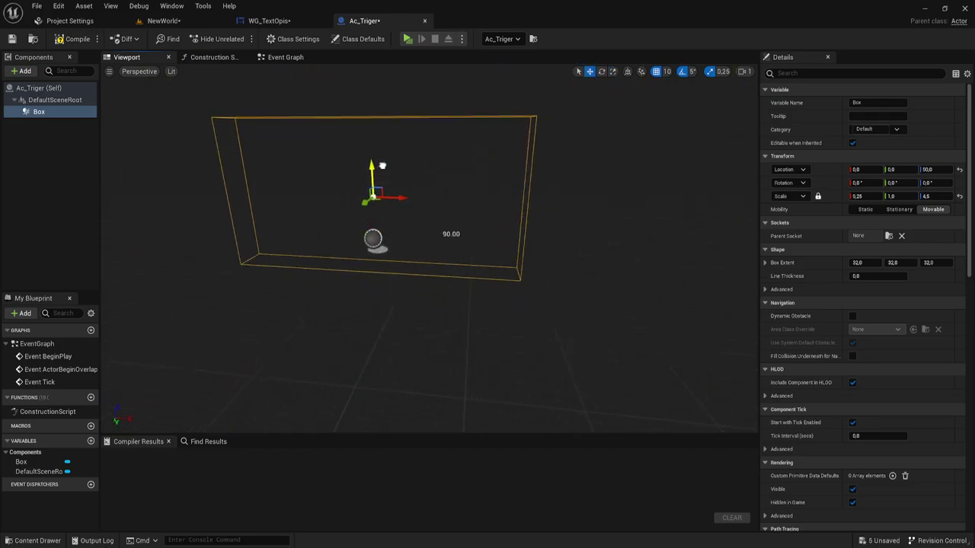
Step: Add an OnComponentBeginOverlap event for the Box component
right_click(43, 110)
mouse_move(113, 128)
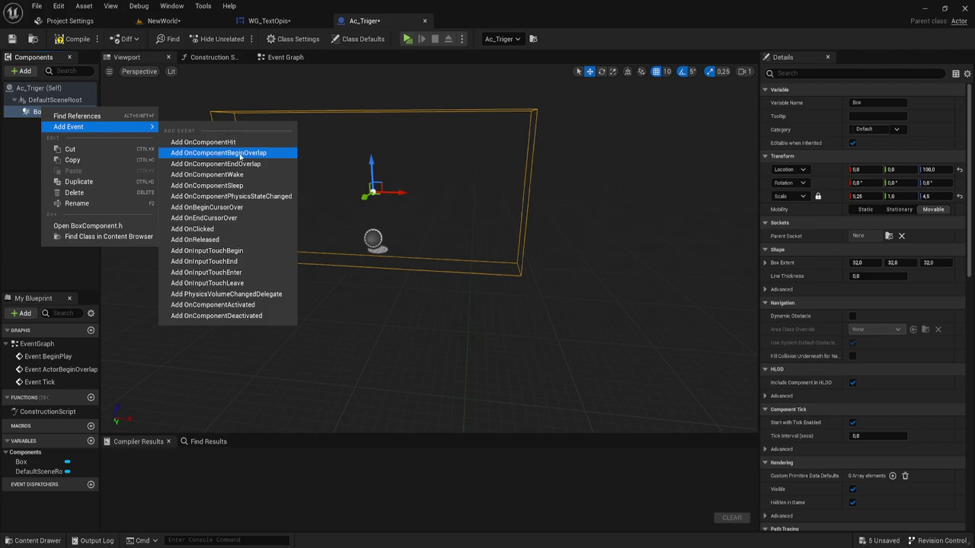
click(239, 153)
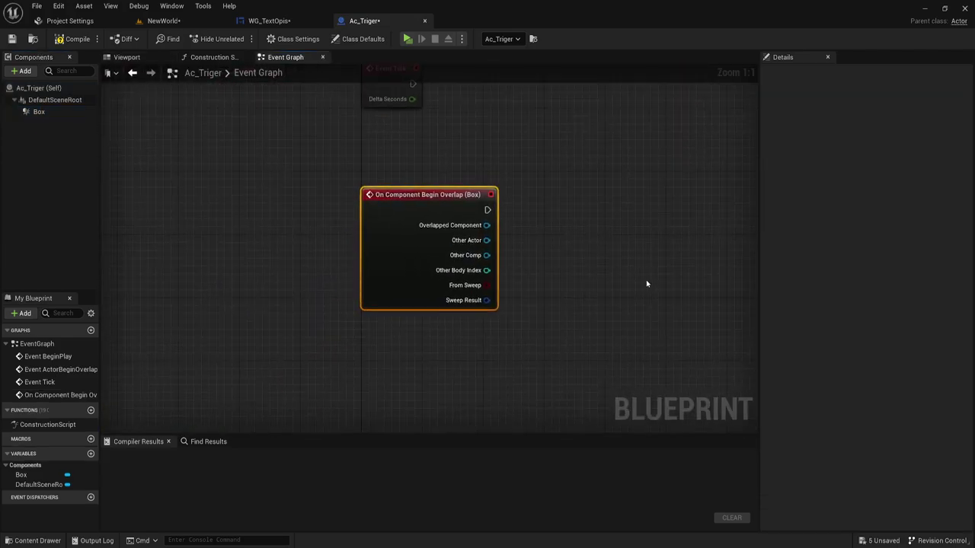
right_drag(477, 323, 468, 298)
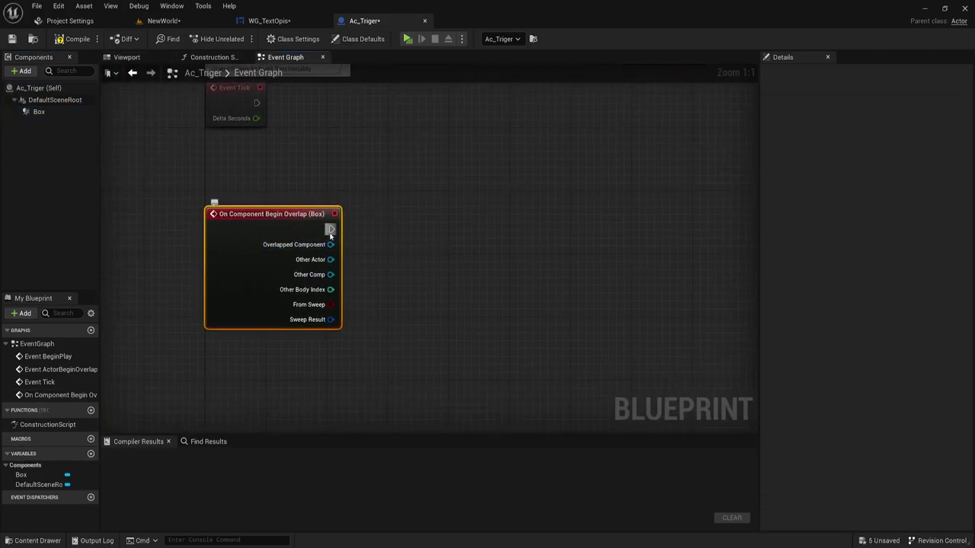
Step: Wire a Create Widget node with class WG_TextOpis after the overlap event
drag(331, 229, 407, 226)
text(create)
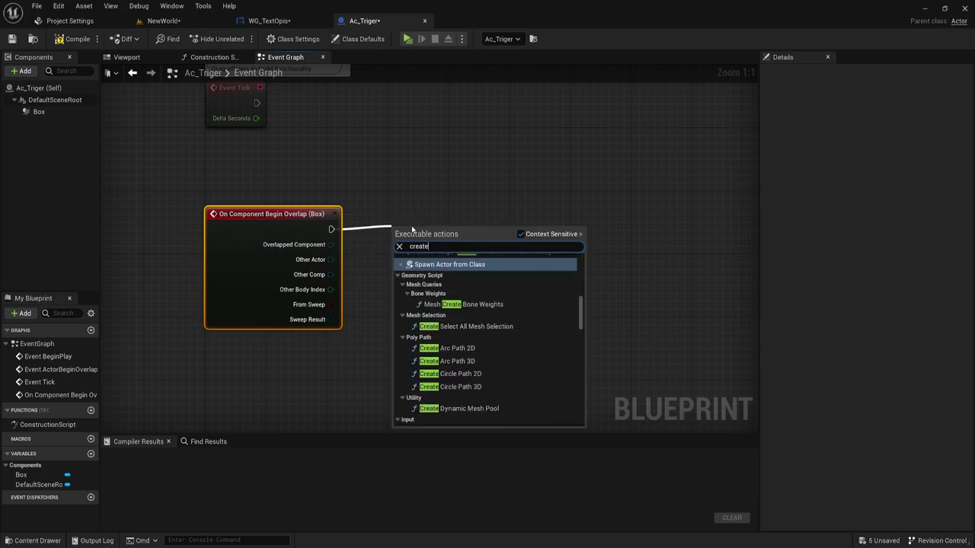
text( wi)
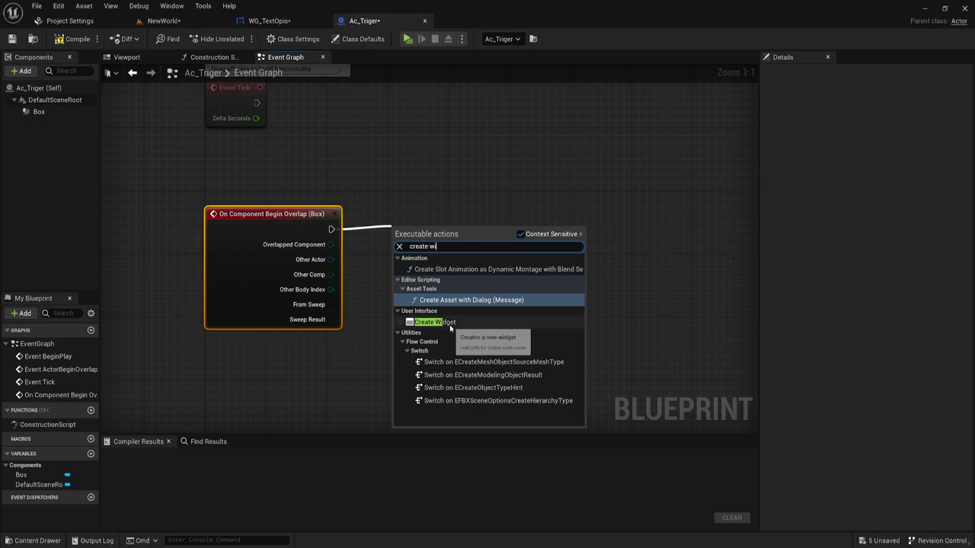
click(448, 323)
drag(446, 233, 431, 217)
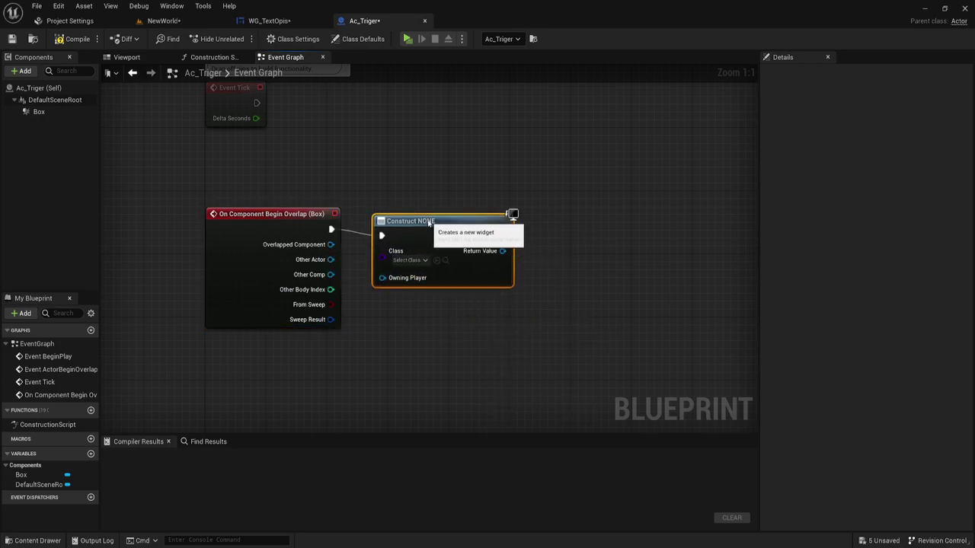
click(425, 253)
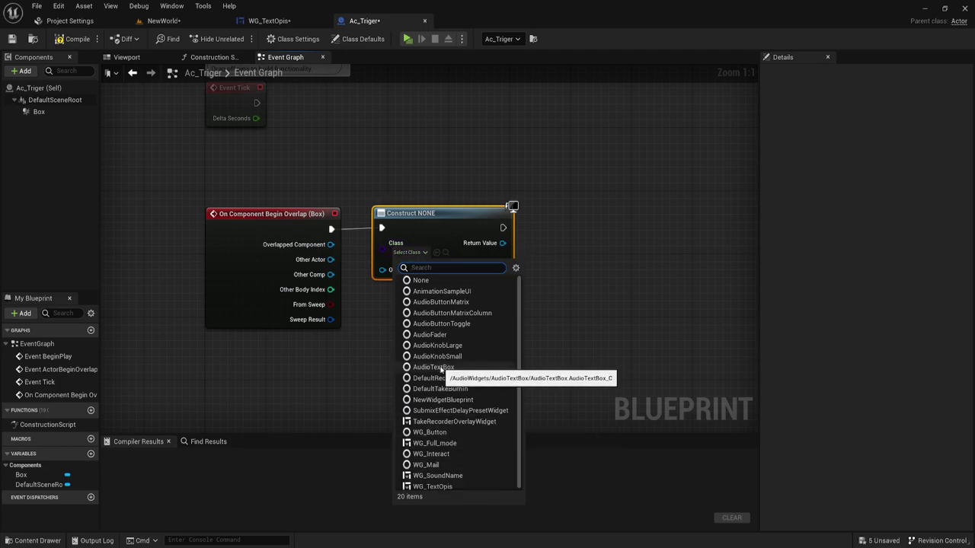
click(440, 487)
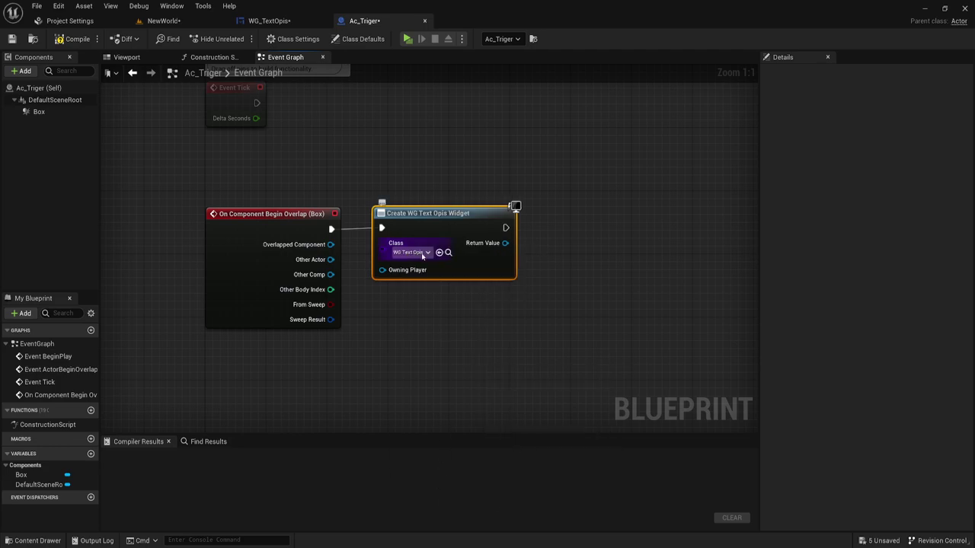
drag(505, 243, 561, 259)
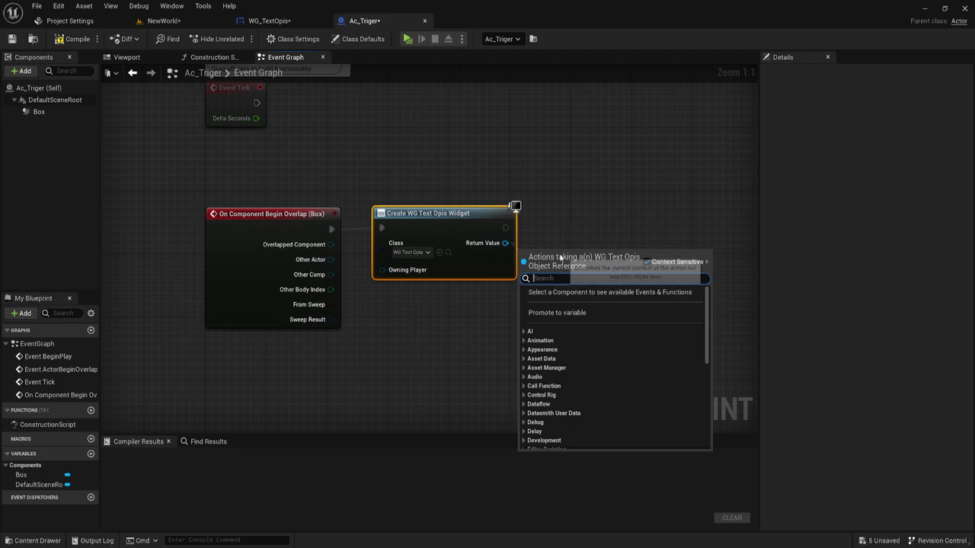
click(547, 223)
right_drag(546, 223, 482, 239)
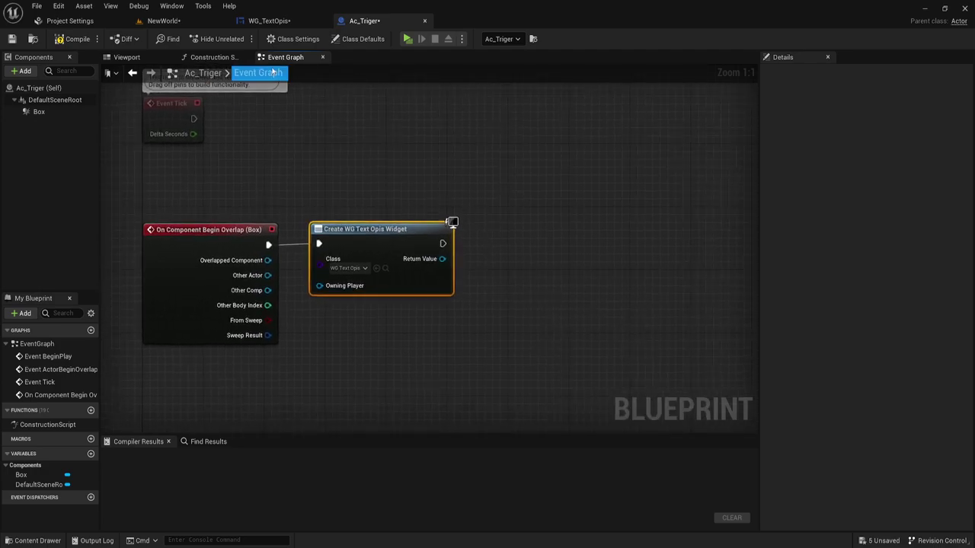
click(269, 21)
mouse_move(541, 207)
right_down()
mouse_move(564, 189)
mouse_move(494, 225)
right_up()
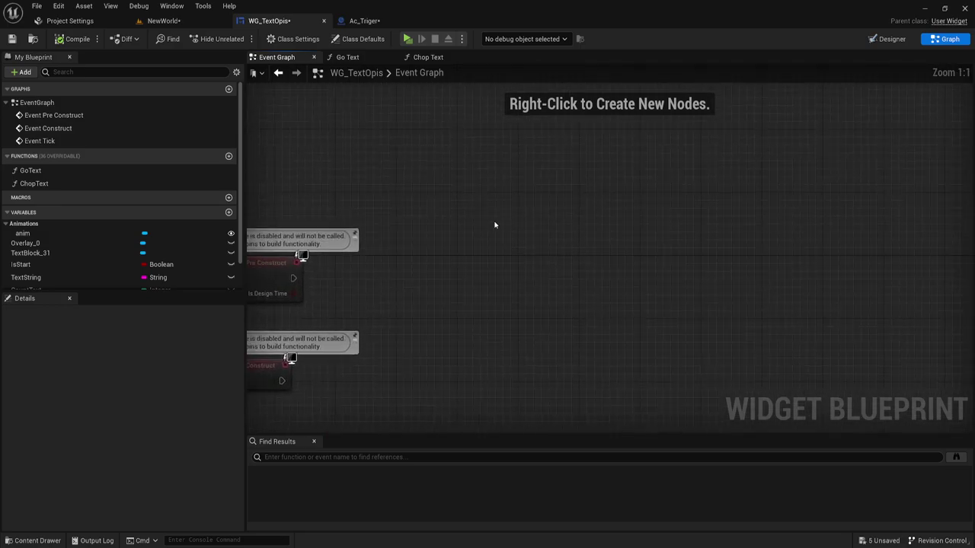
Step: Create a custom event node named textOpis in the widget's Event Graph
right_click(496, 224)
text(c)
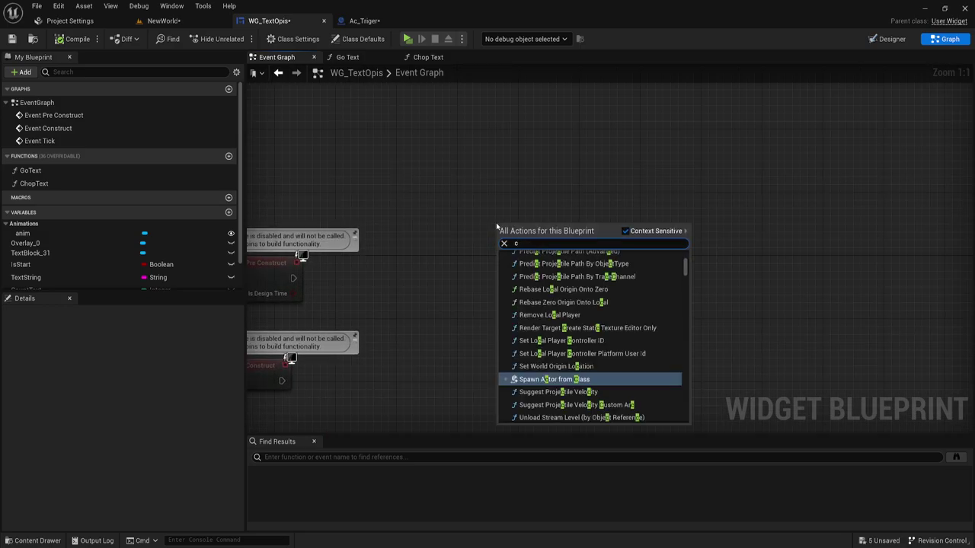
text(ust)
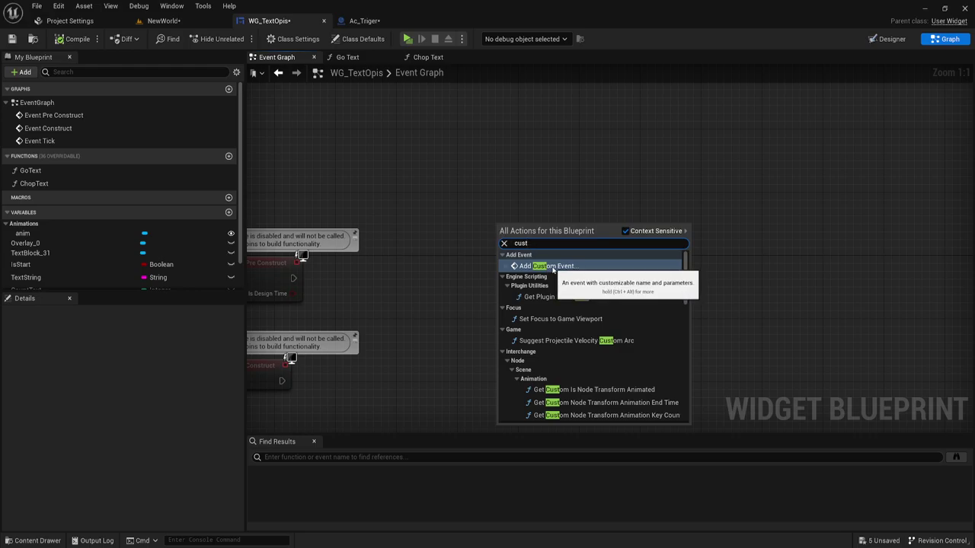
click(553, 266)
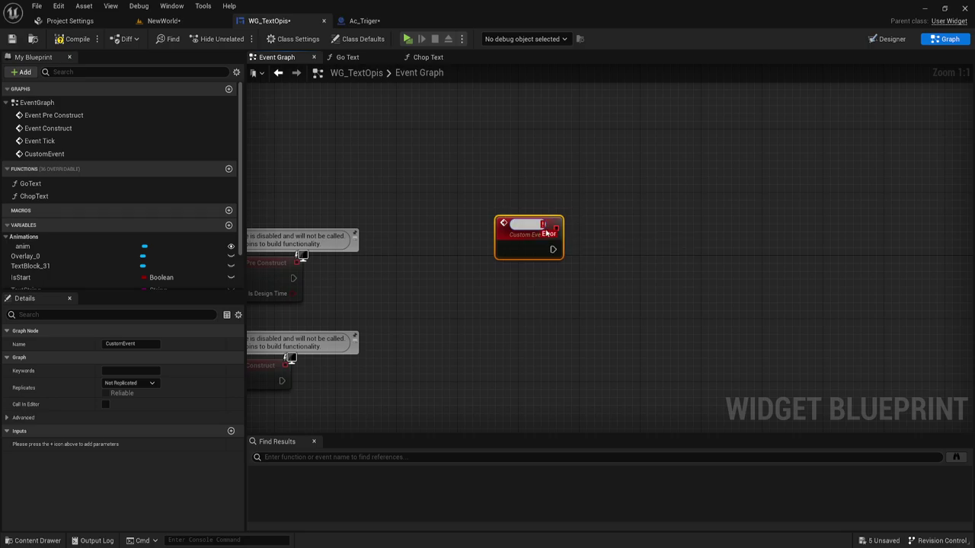
text(textOpi)
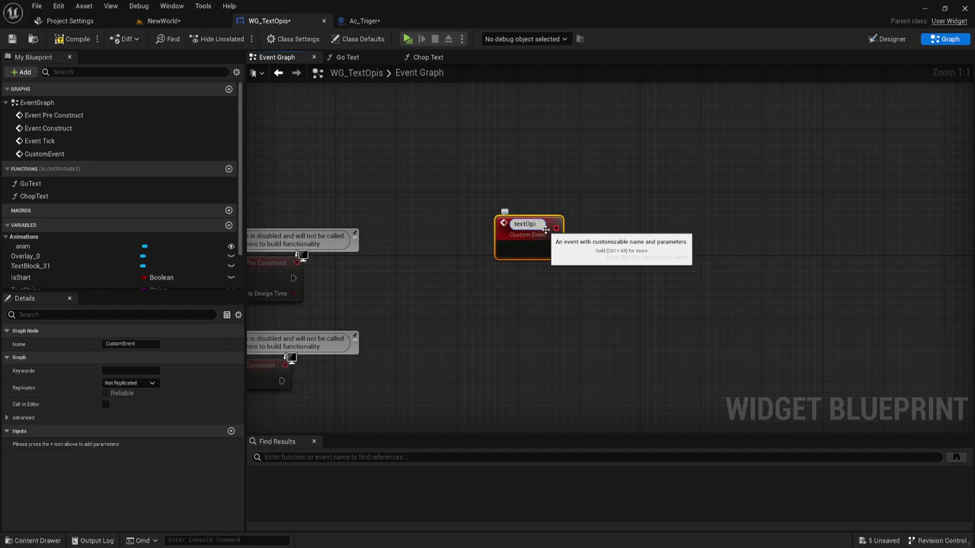
text(s)
key(Return)
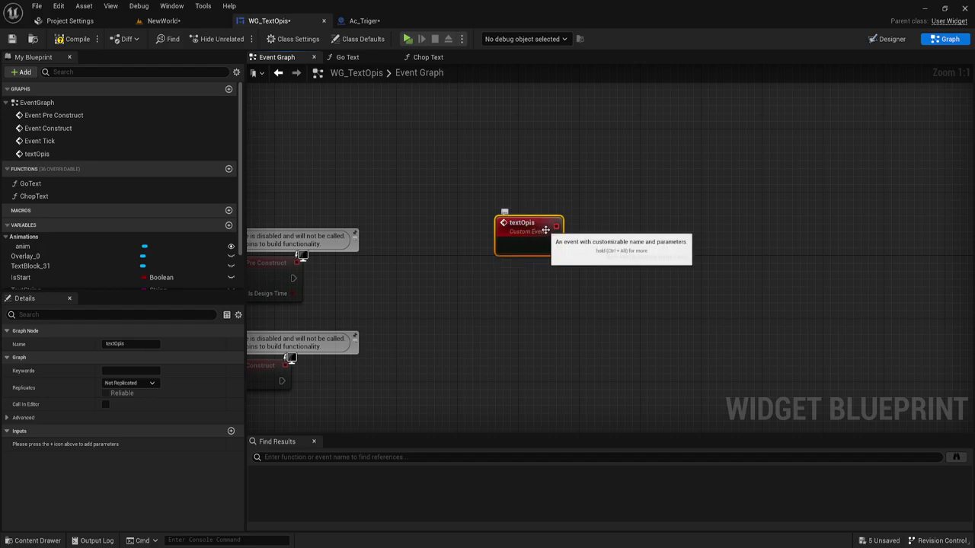
right_drag(619, 303, 540, 294)
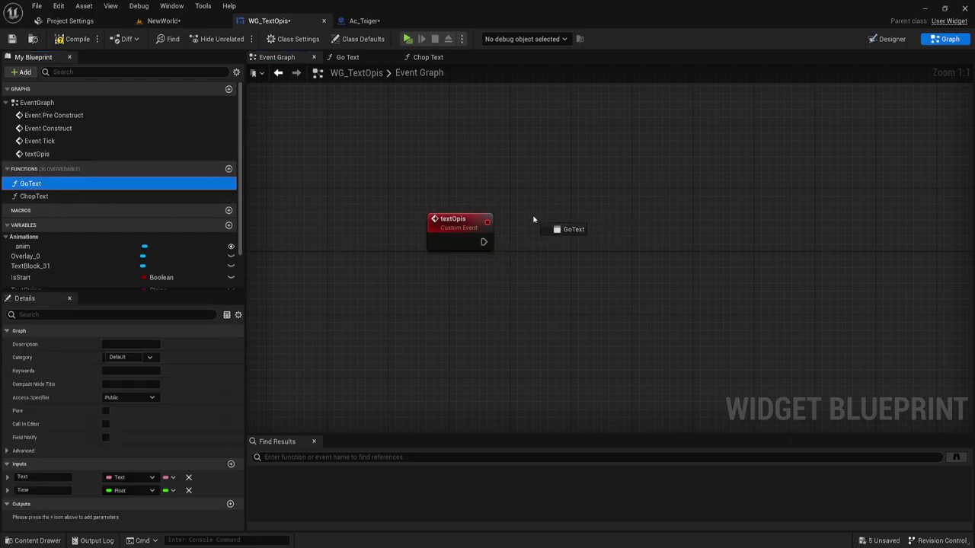
Step: Call Go Text from textOpis with Text 'Где -то в пустыни. Недалеко от города'
mouse_move(28, 186)
mouse_down()
mouse_move(537, 218)
mouse_move(484, 242)
mouse_up()
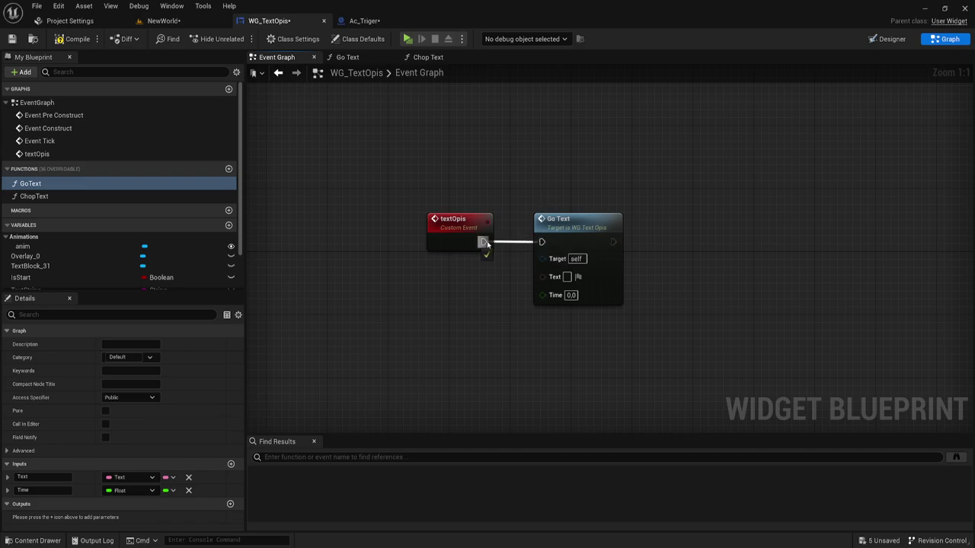
right_drag(695, 295, 675, 274)
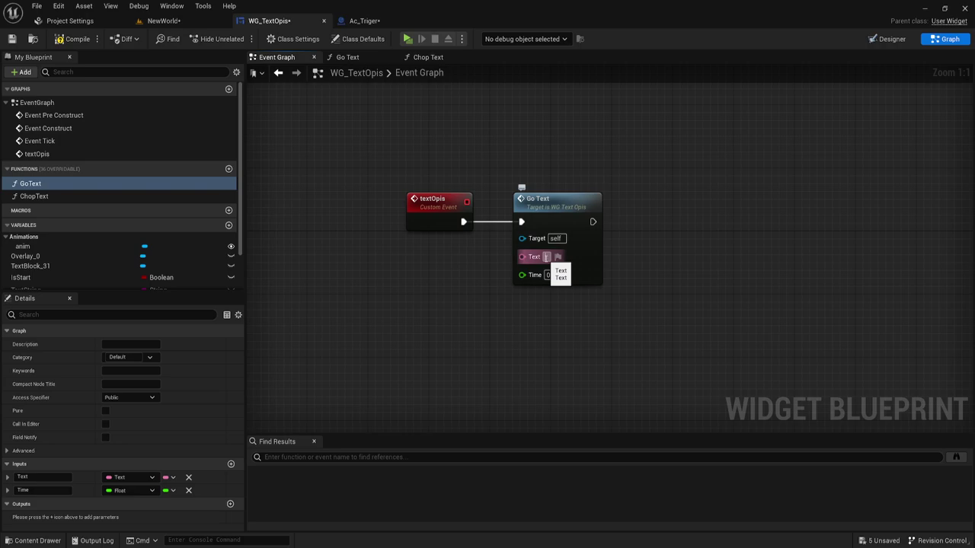
click(546, 258)
text(To)
key(BackSpace)
key(BackSpace)
text(Г)
text(ар)
text(-)
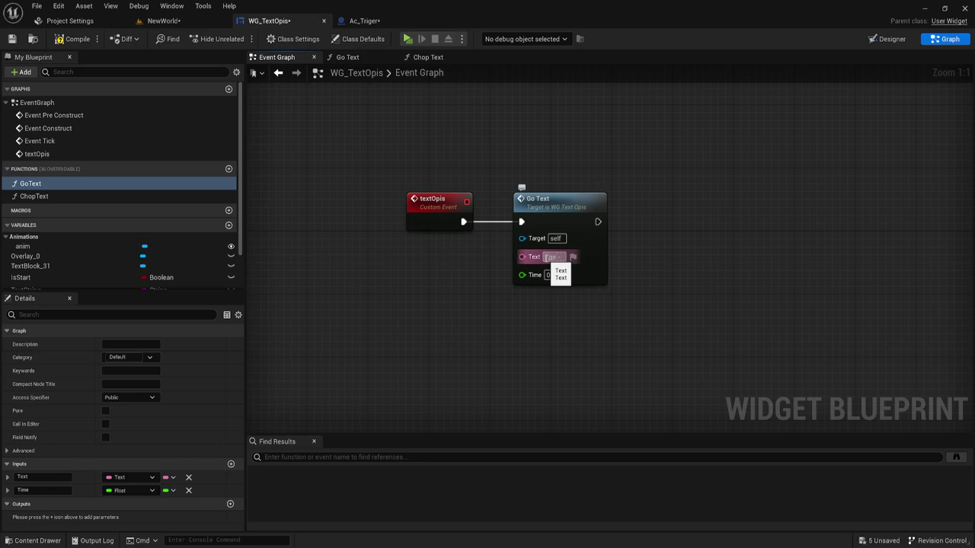
text(то в)
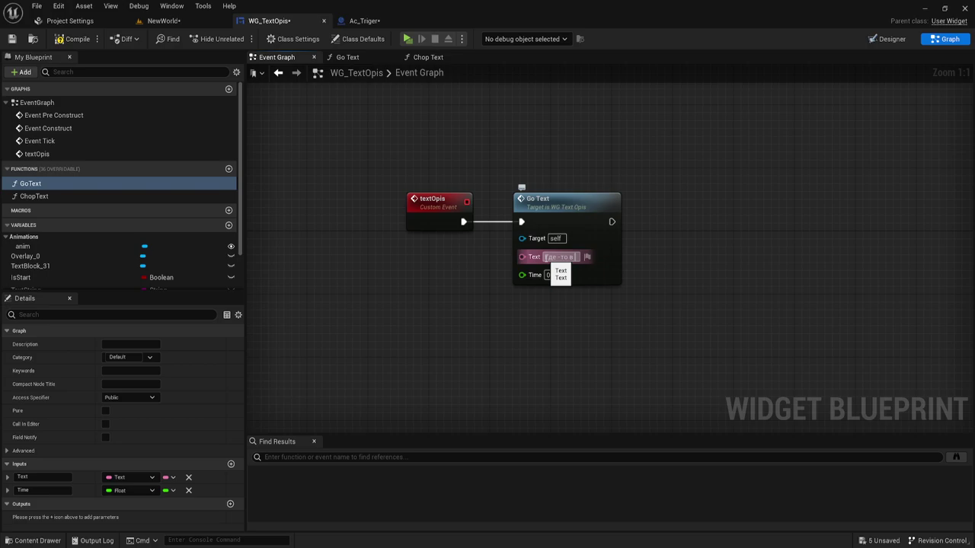
key(shift+Return)
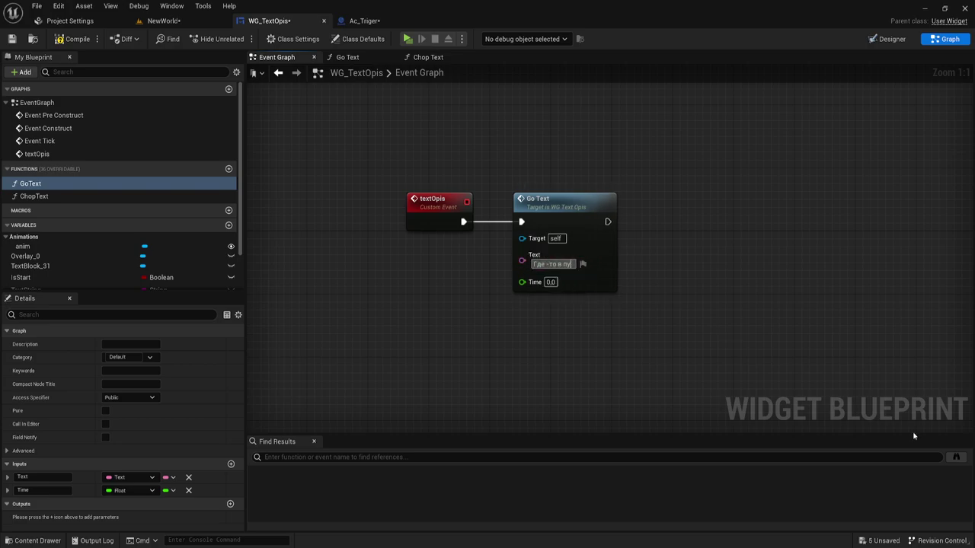
text(сты)
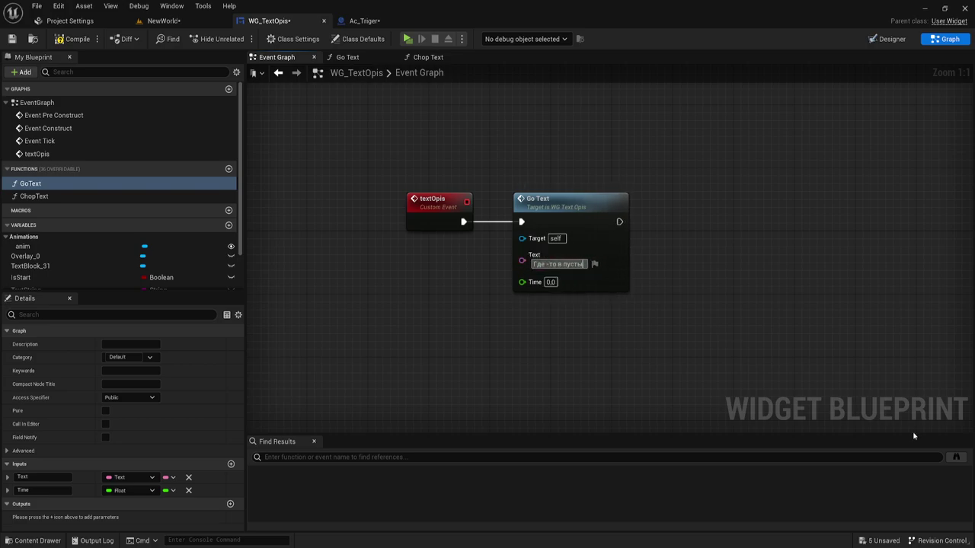
text(ни. )
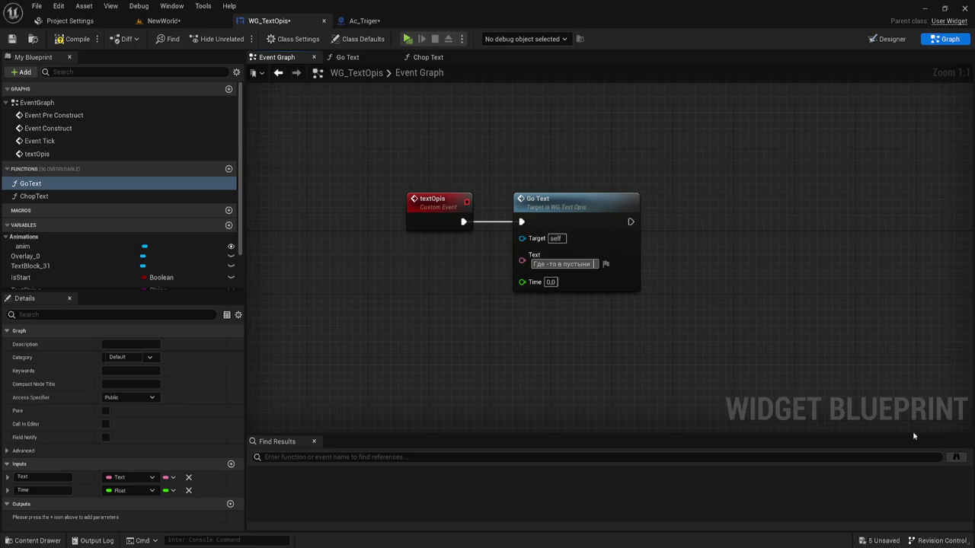
text(Недале)
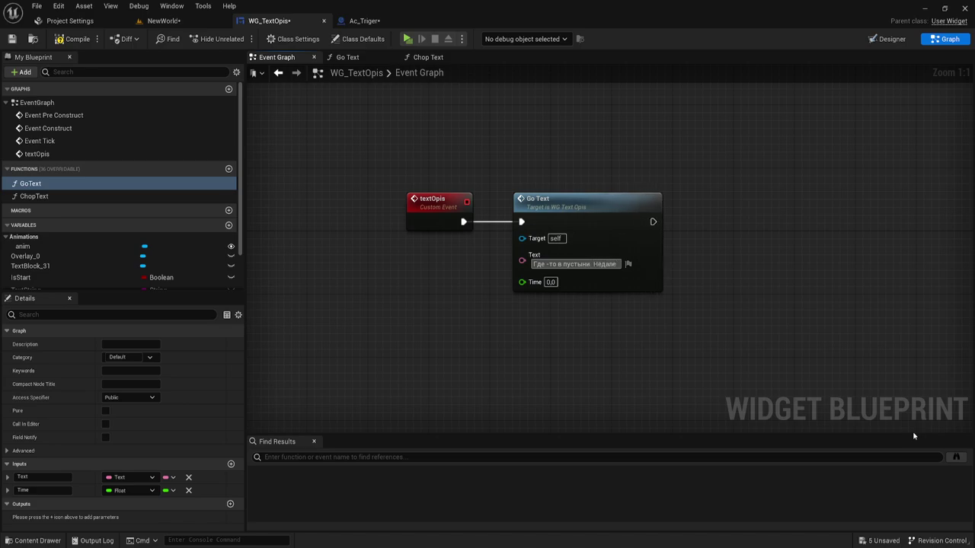
text(ко от)
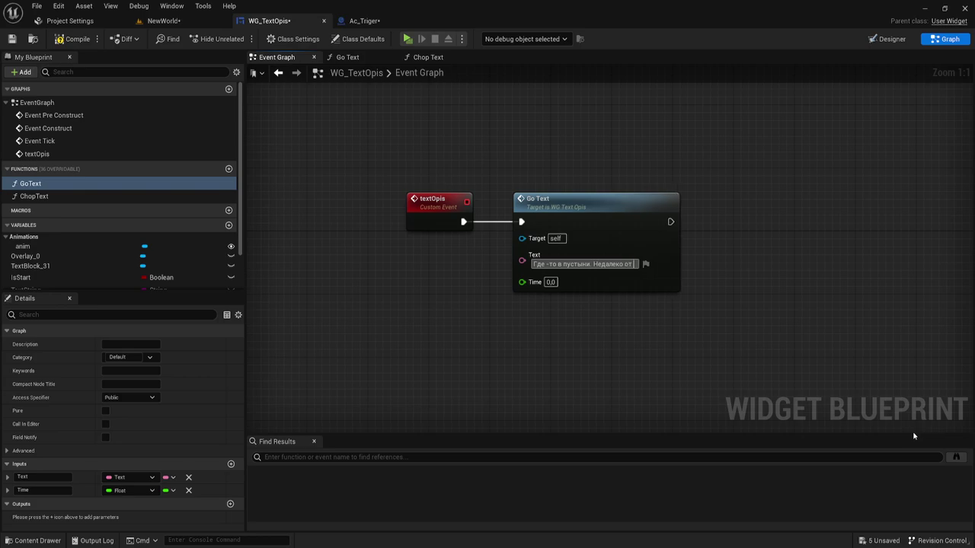
text( гор)
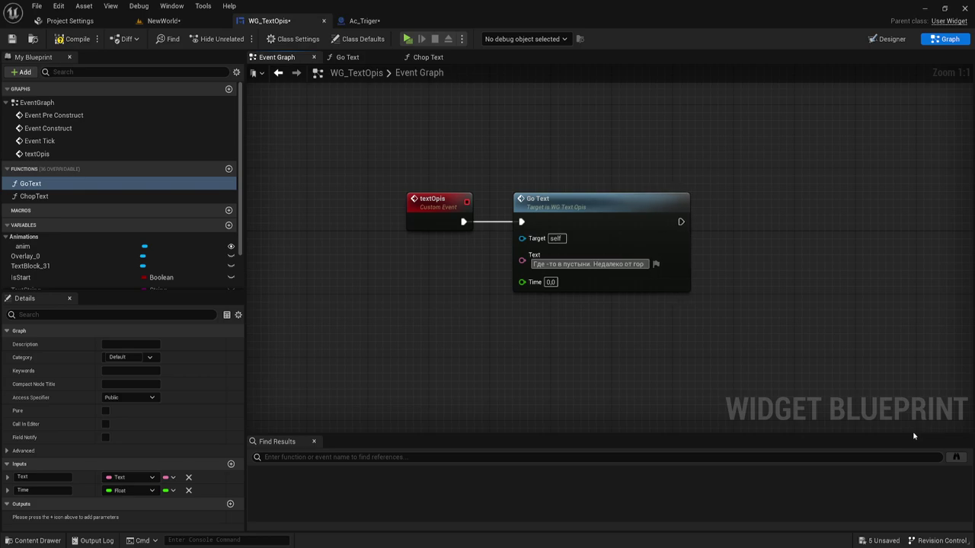
text(ода)
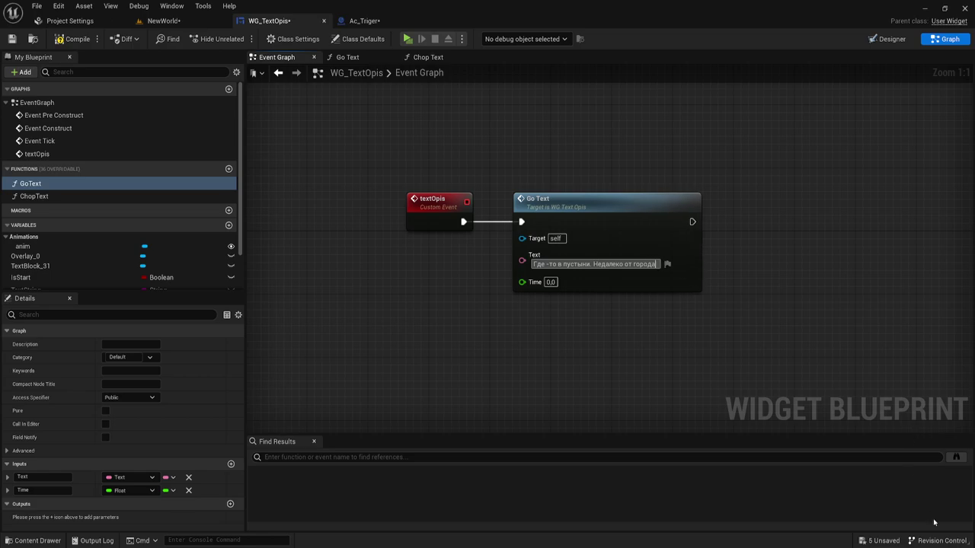
click(621, 305)
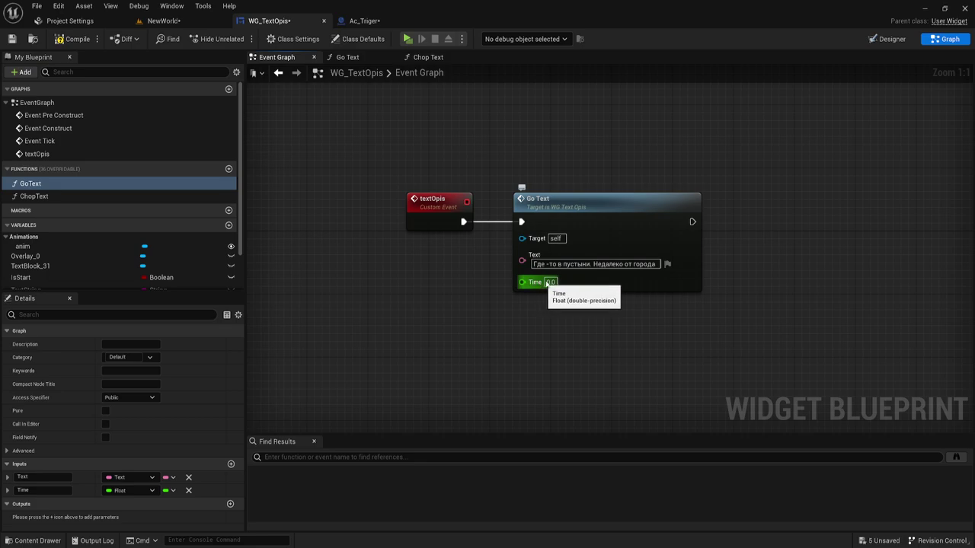
Step: Set Go Text's Time input to 0,15
click(550, 282)
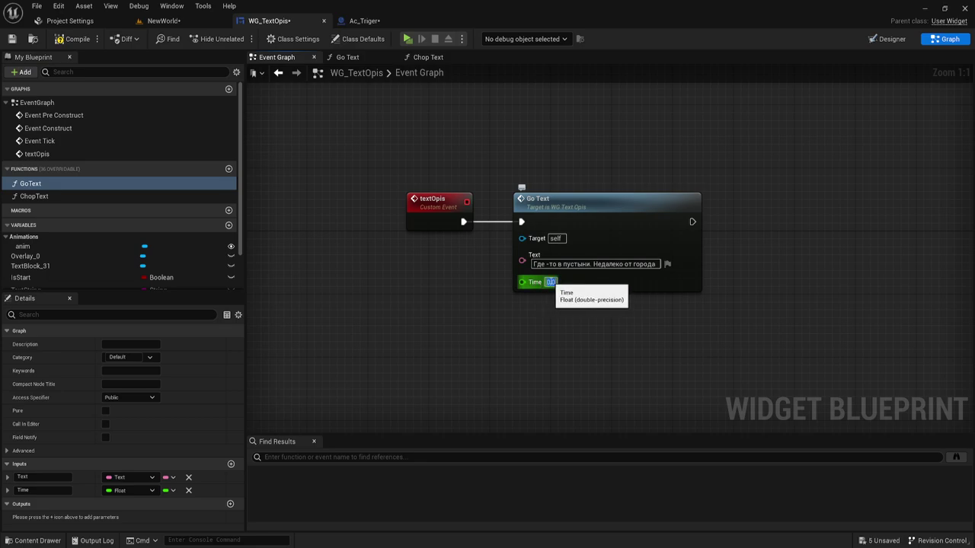
text(0,8)
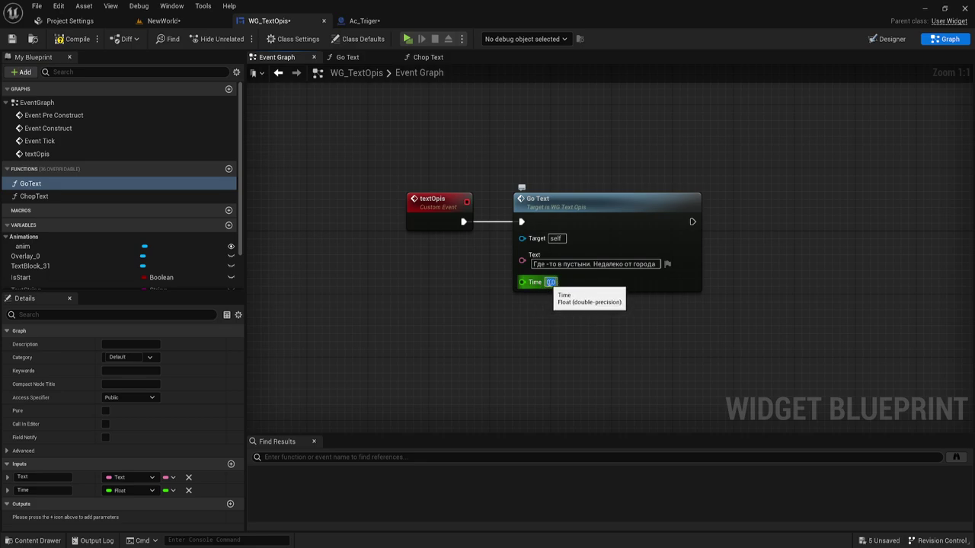
text(0,15)
key(Return)
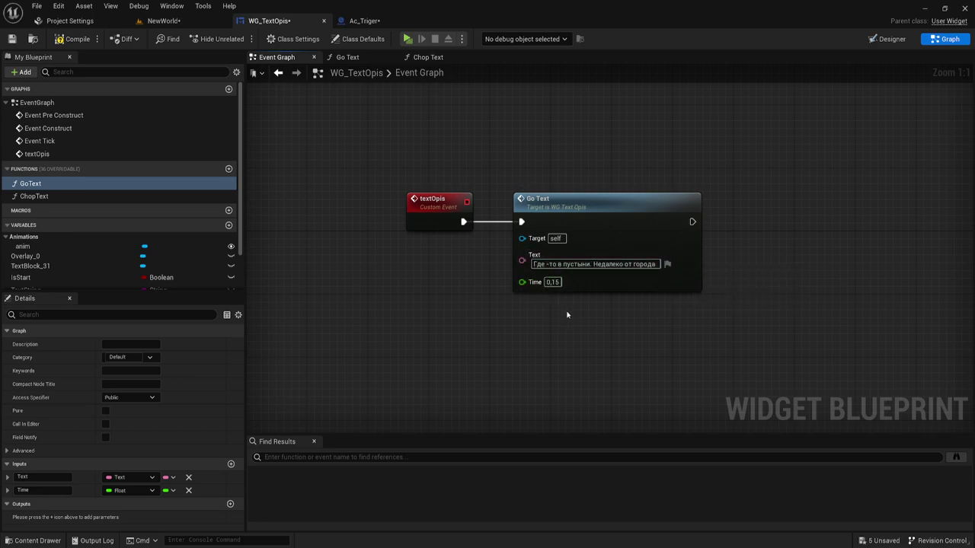
Step: Compile WG_TextOpis and inspect the Play Sound 2D node in the Chop Text function
click(86, 42)
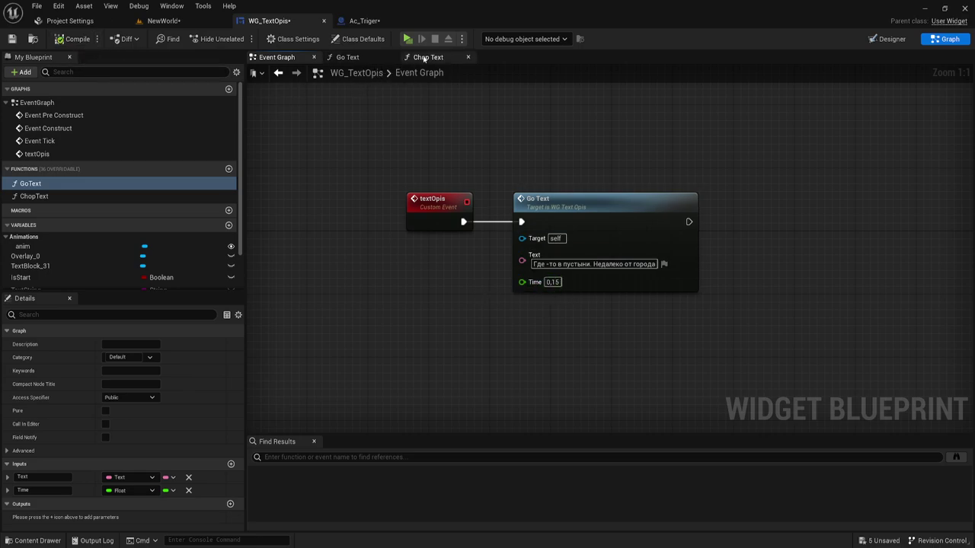
click(431, 58)
drag(748, 371, 761, 249)
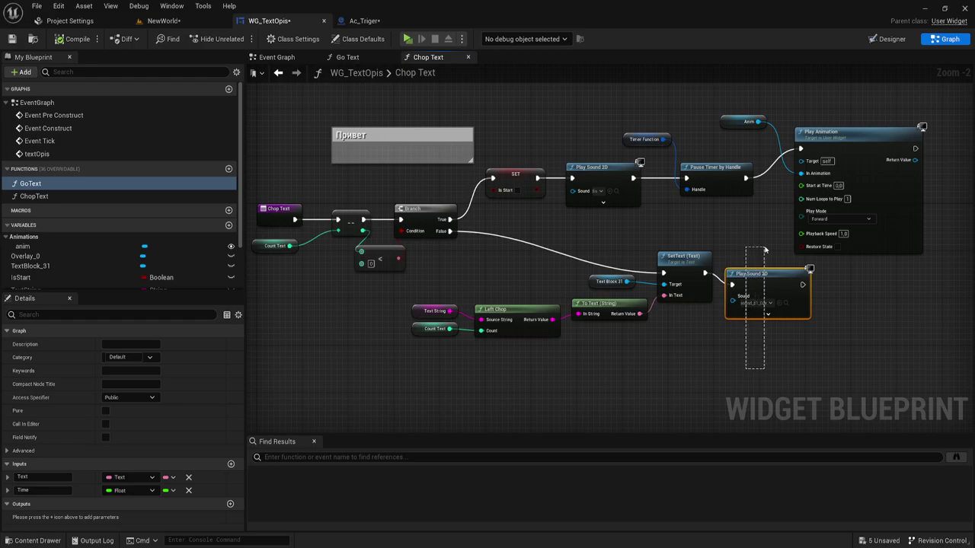
right_drag(766, 226, 721, 236)
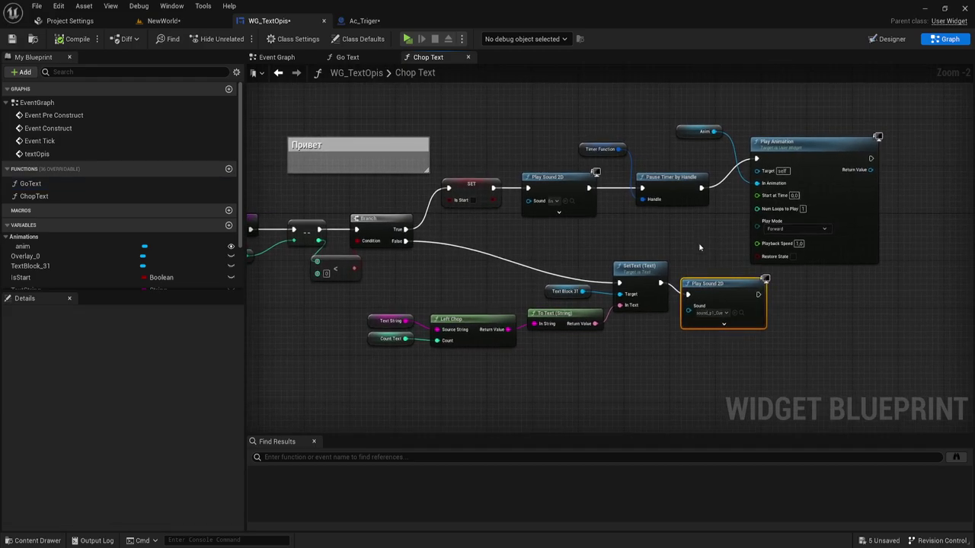
drag(700, 246, 739, 355)
drag(694, 243, 737, 360)
click(693, 239)
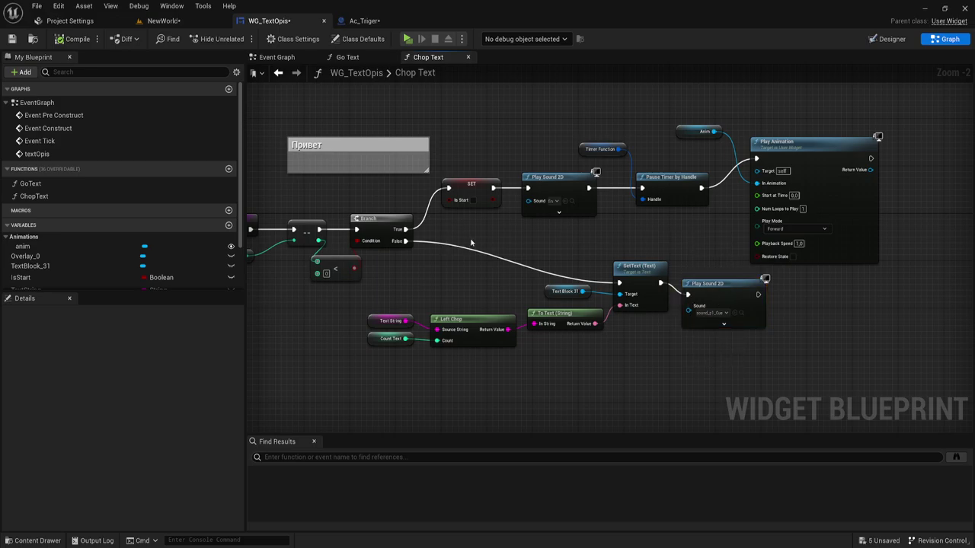
Step: Return to the widget's Event Graph, then switch to the Ac_Triger blueprint
click(299, 59)
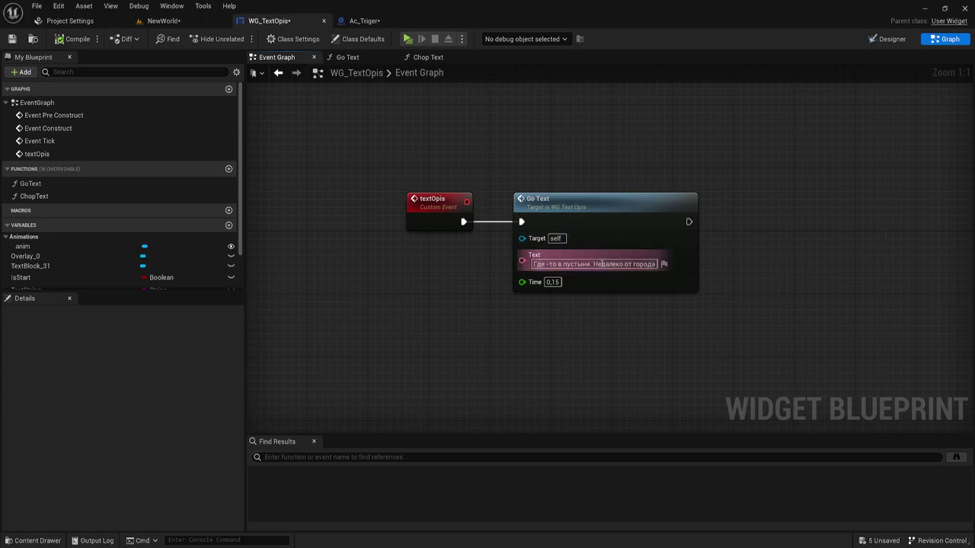
right_drag(620, 344, 588, 330)
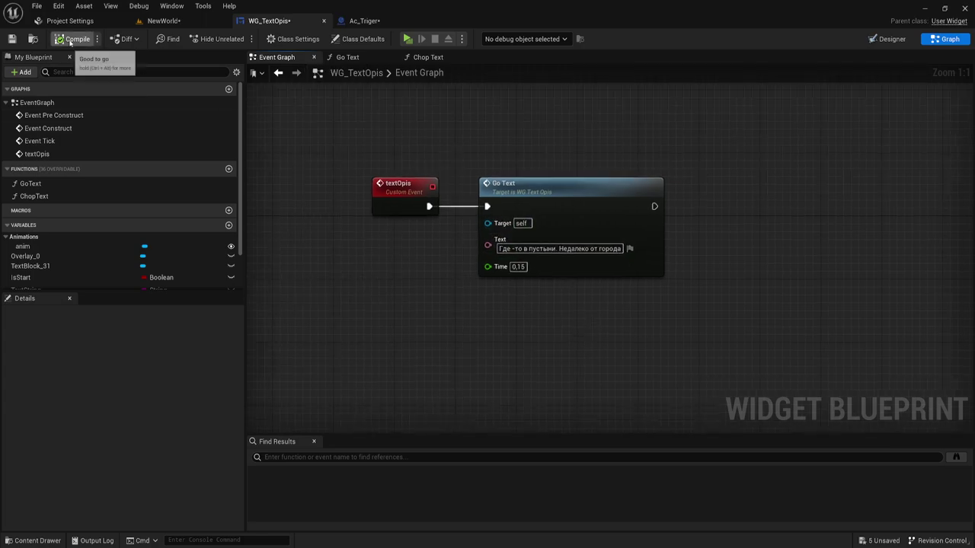
click(364, 21)
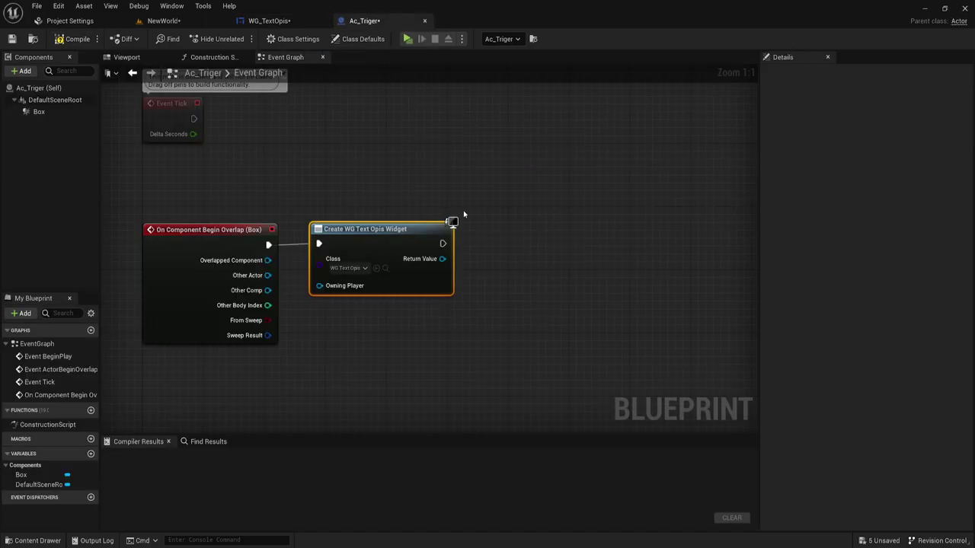
Step: Call Text Opis on the created widget's Return Value
drag(449, 255, 470, 253)
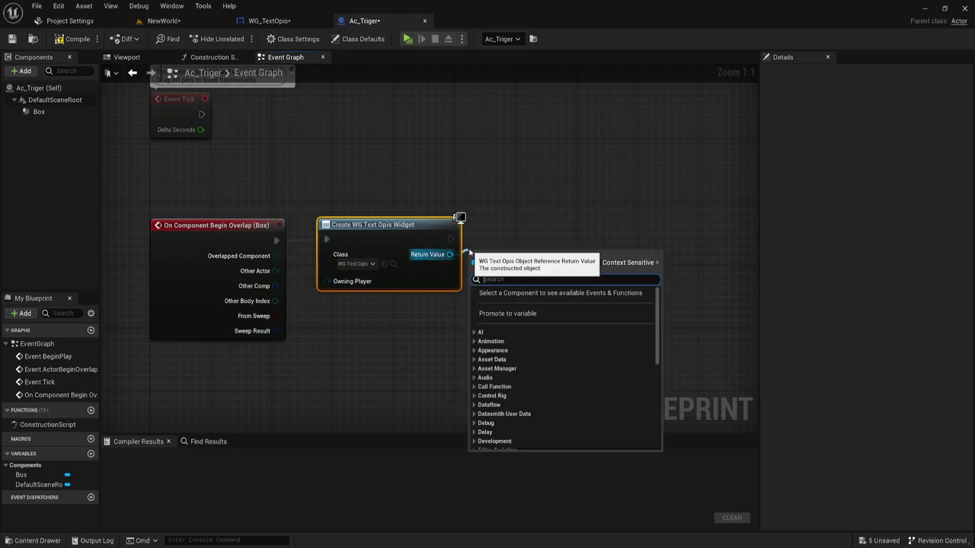
text(ye)
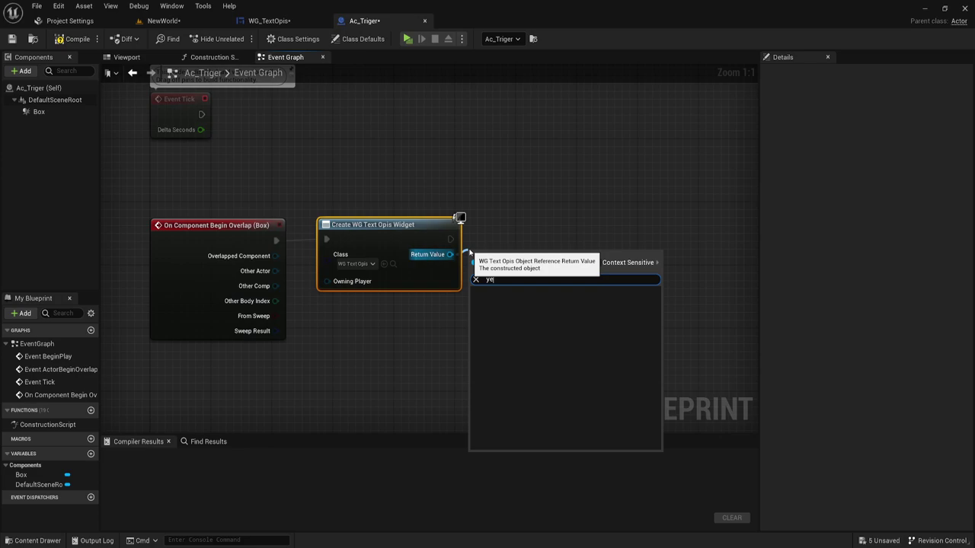
key(BackSpace)
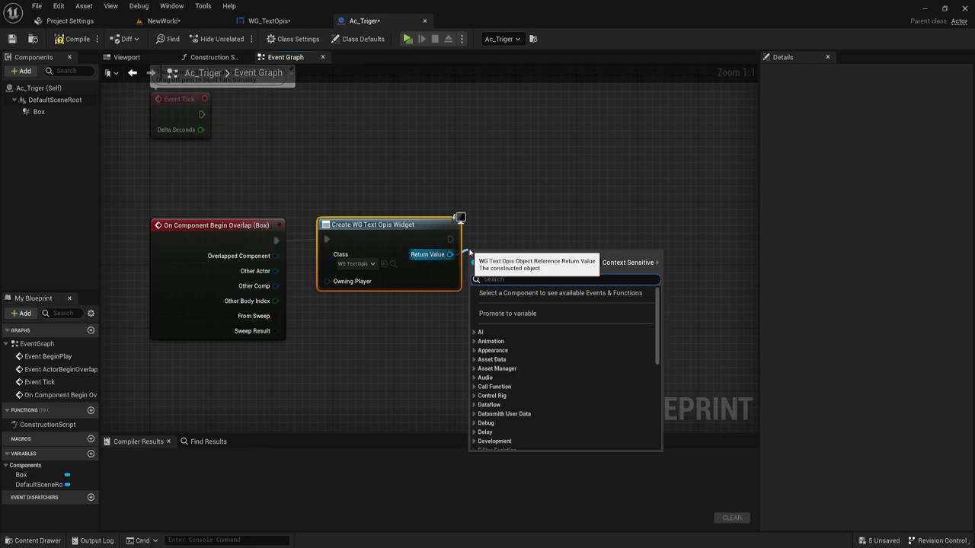
text(text)
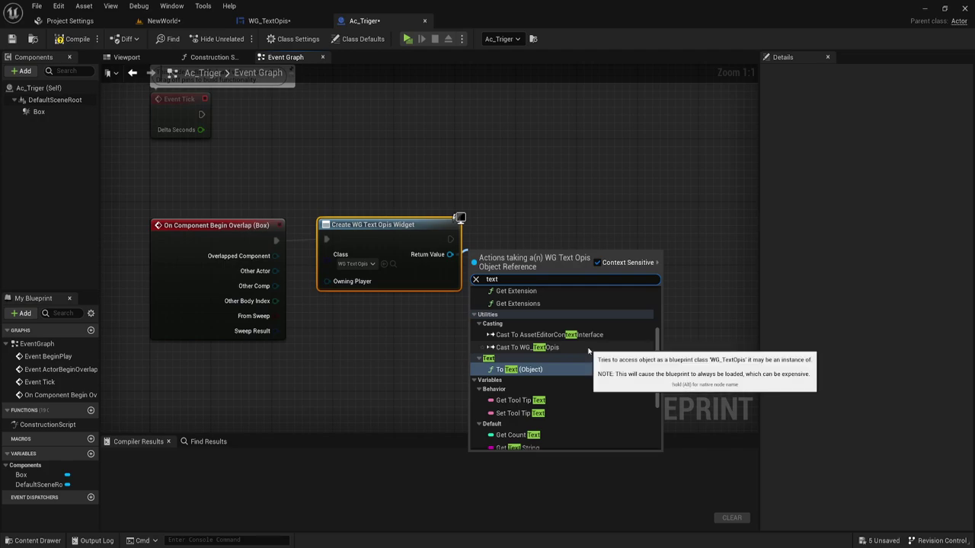
text(P)
key(BackSpace)
text(Op)
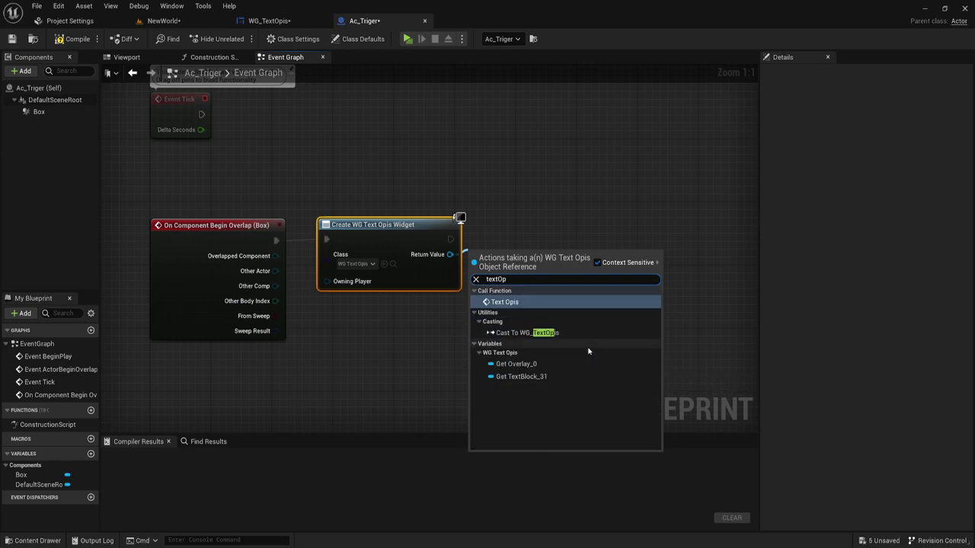
click(505, 302)
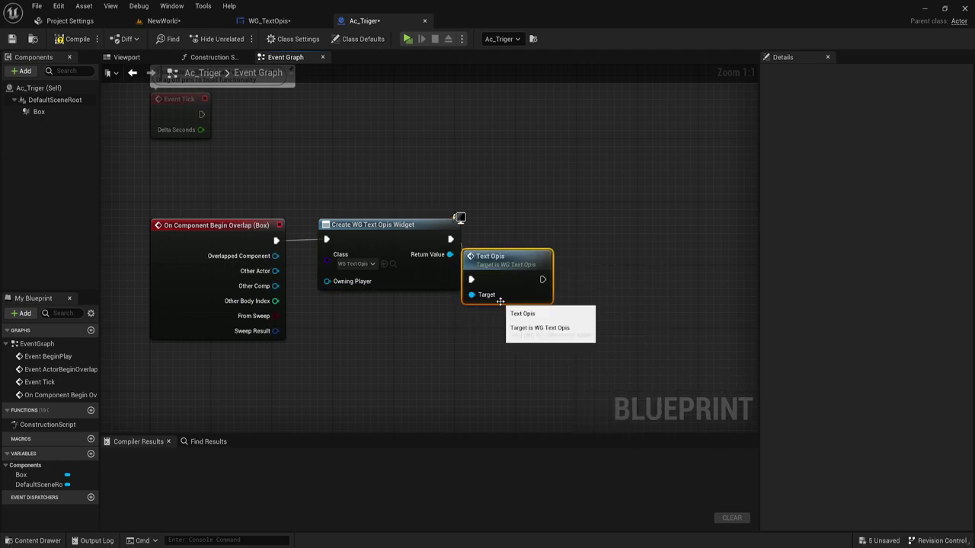
drag(505, 262, 518, 226)
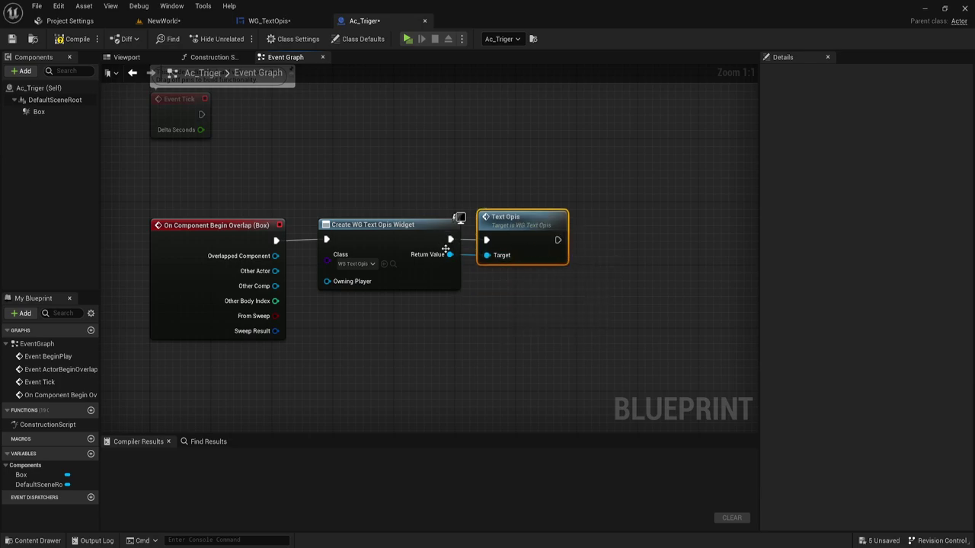
Step: Add the created widget to the viewport after the Text Opis call
drag(449, 255, 555, 290)
text(add)
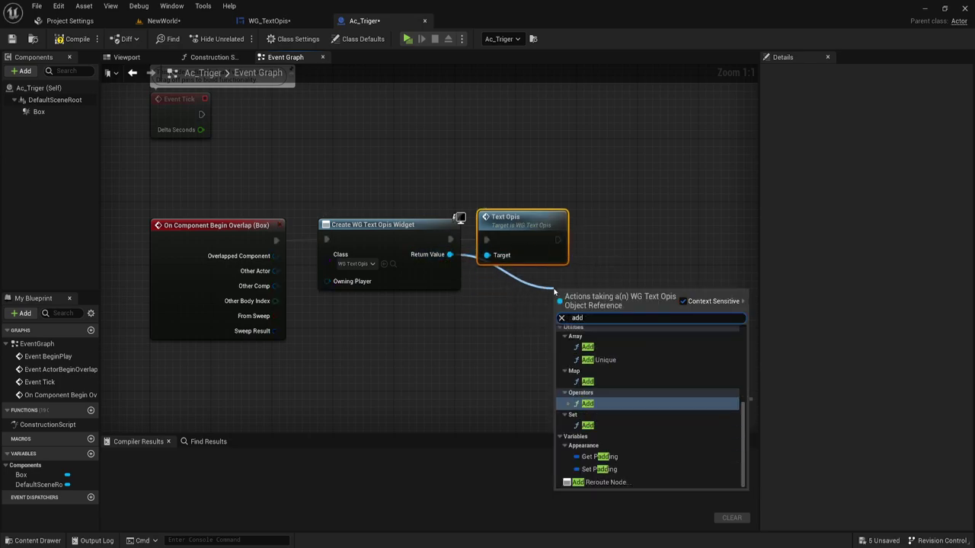
text( to)
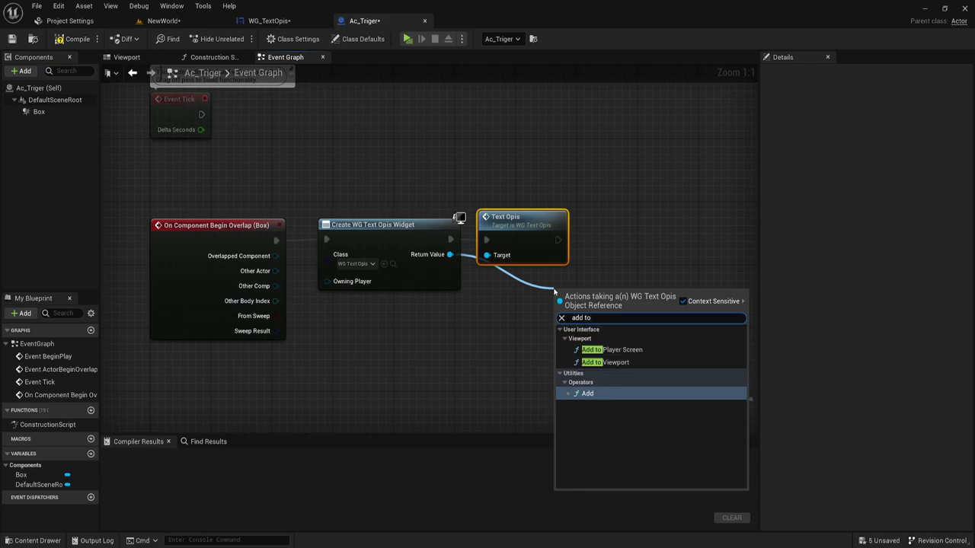
click(604, 363)
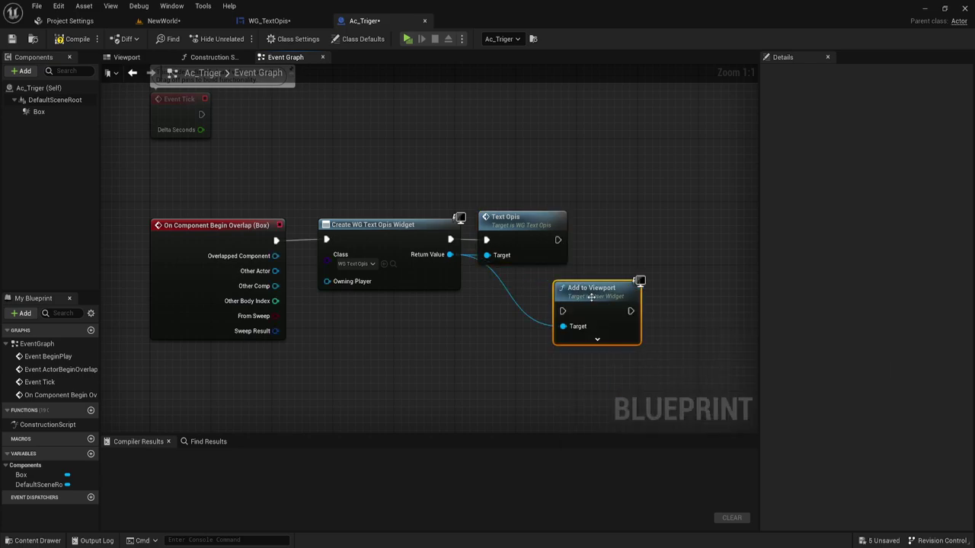
drag(594, 292, 636, 249)
drag(558, 240, 608, 263)
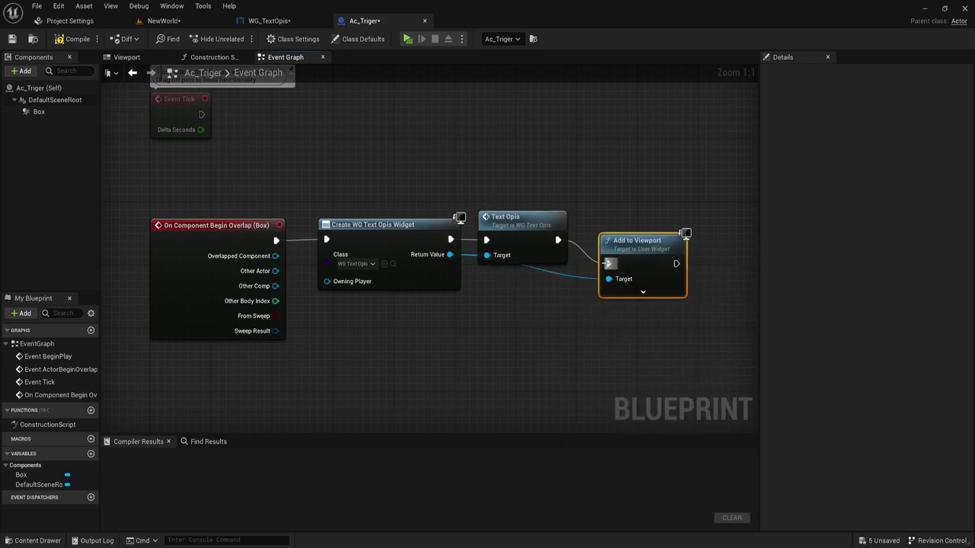
click(269, 21)
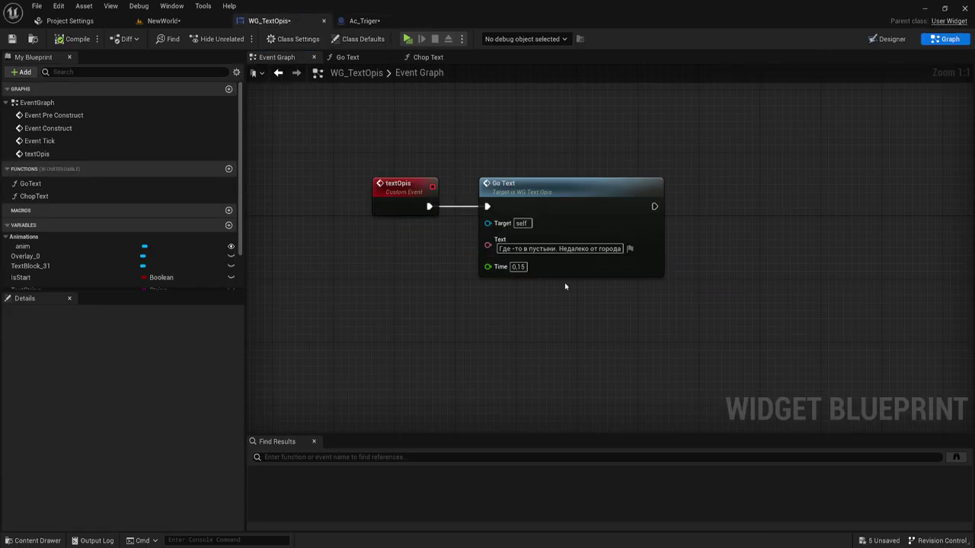
Step: Pull a wire from Go Text's execution output and search actions for 'set timer'
right_drag(553, 176, 487, 178)
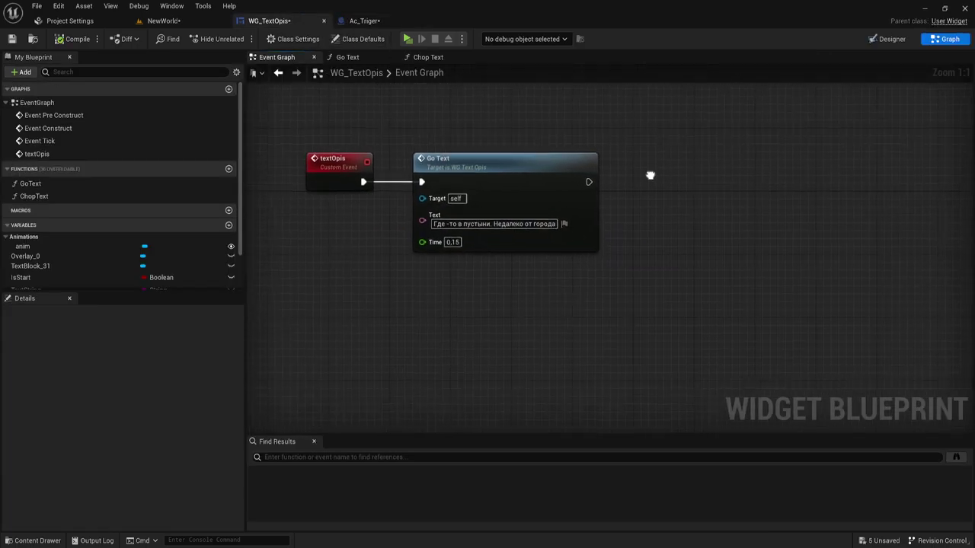
drag(590, 208, 669, 208)
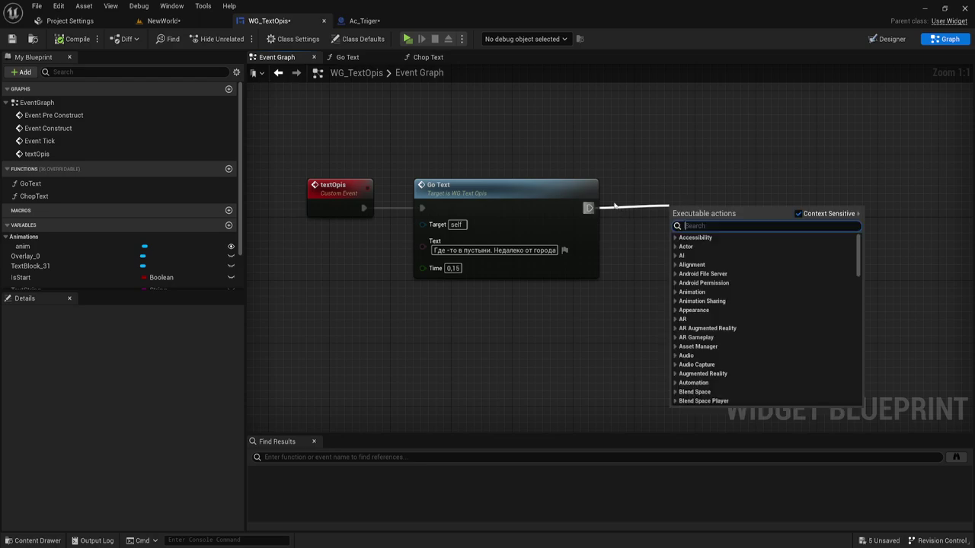
right_drag(617, 174, 611, 173)
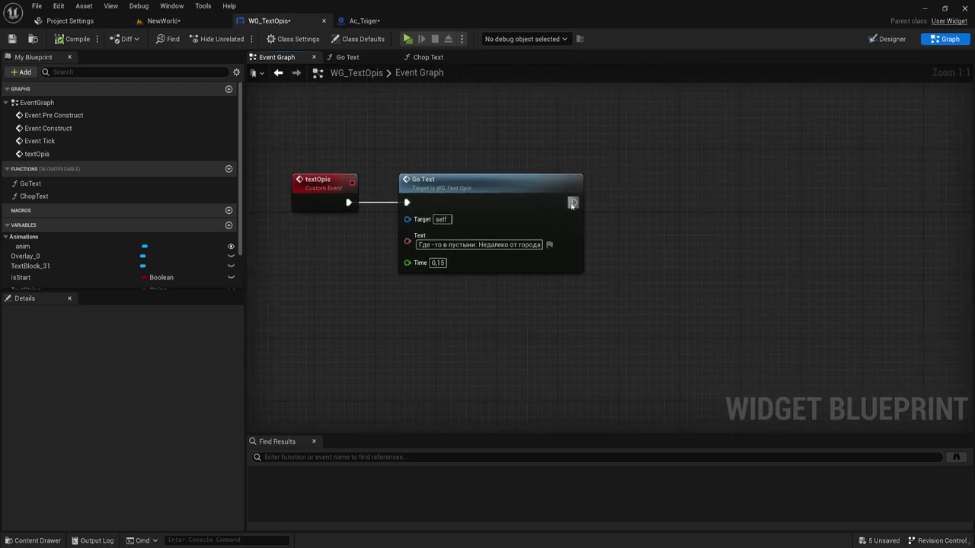
drag(574, 202, 630, 203)
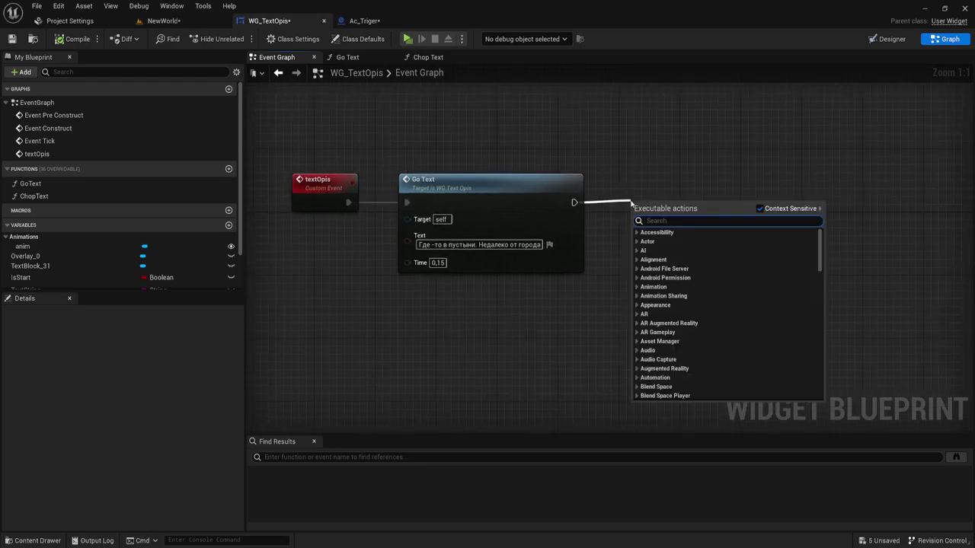
right_drag(629, 182, 622, 187)
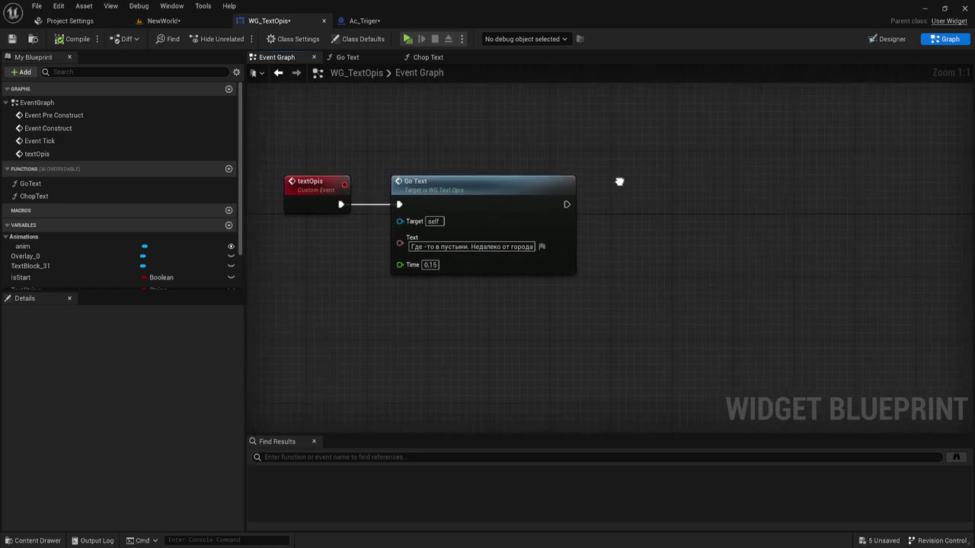
drag(568, 207, 622, 211)
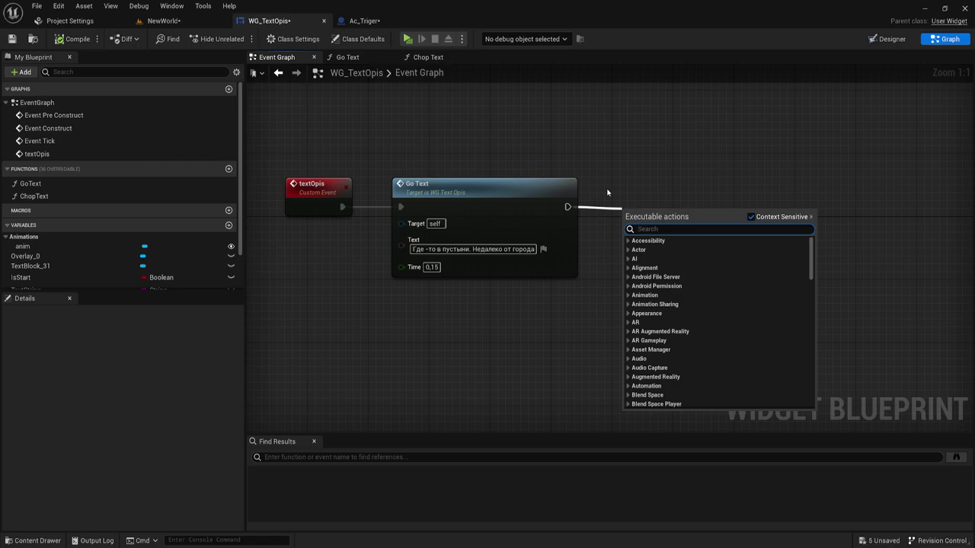
text(set)
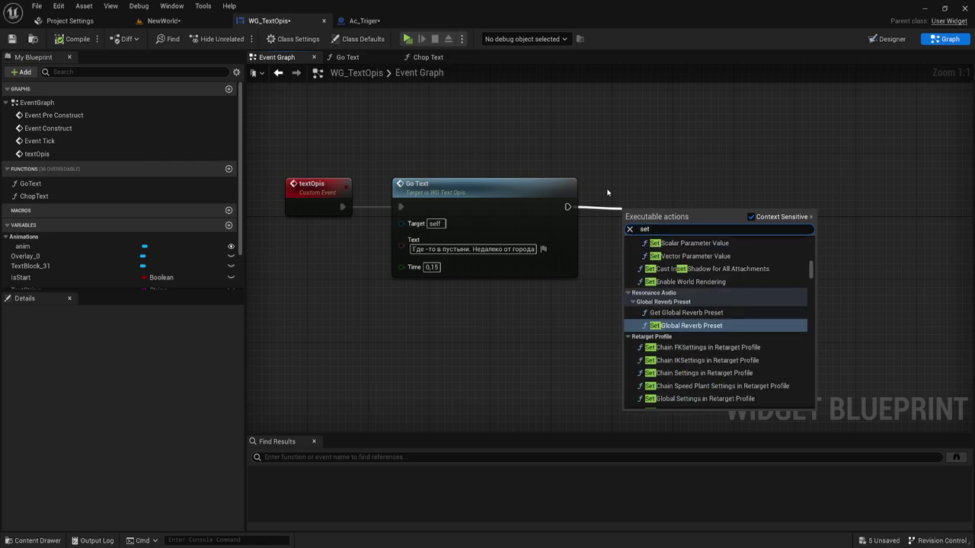
text( timer)
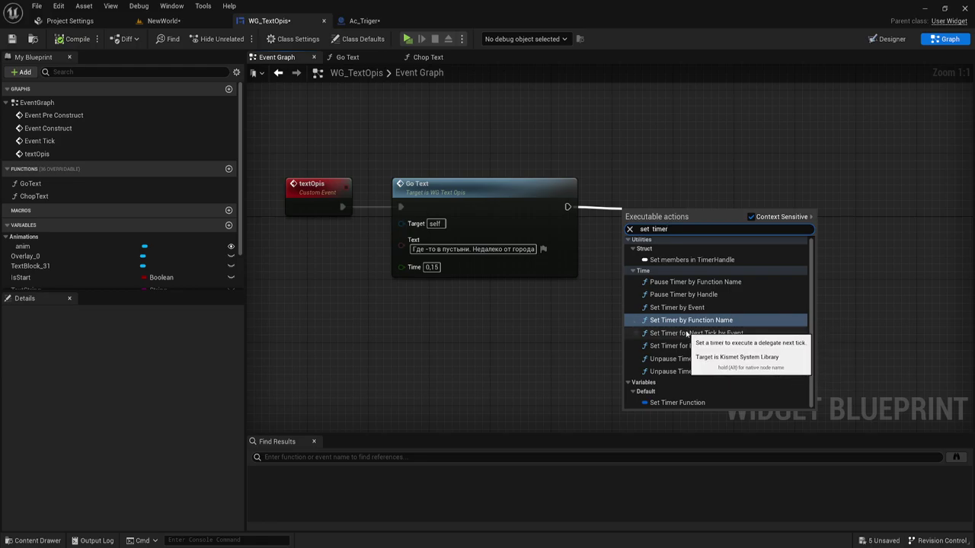
Step: Add Set Timer by Event after Go Text, bound to a new custom event named Stop
click(690, 308)
drag(678, 231, 726, 201)
right_drag(575, 317, 462, 298)
drag(561, 201, 530, 294)
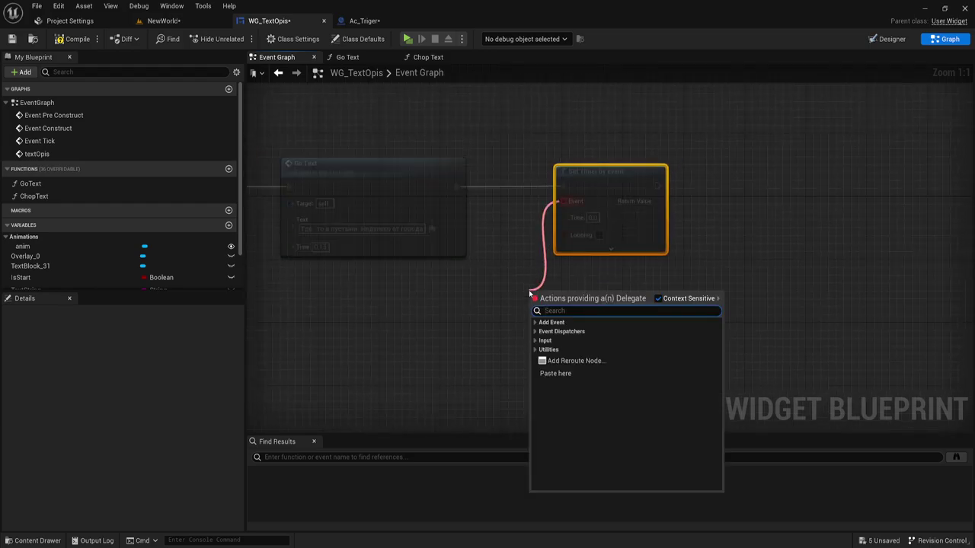
text(cust)
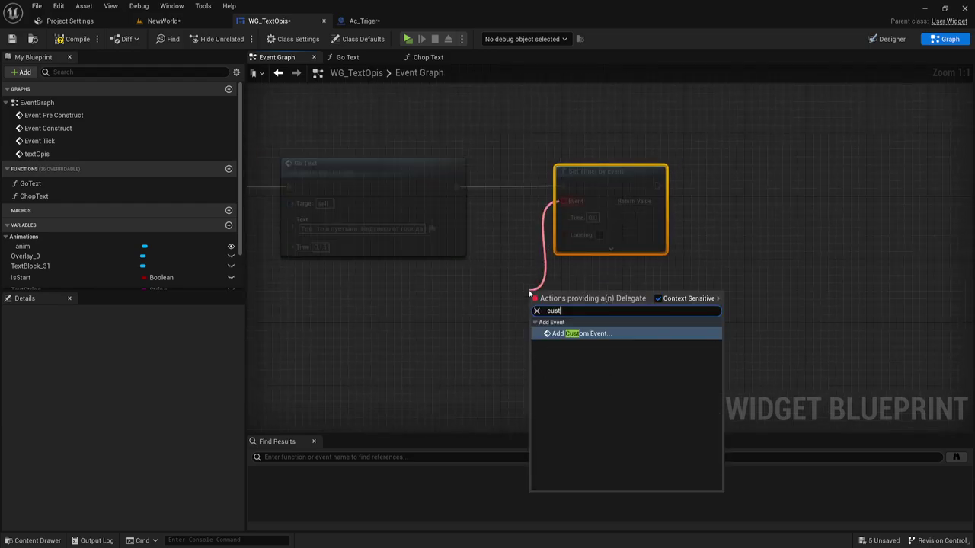
key(Return)
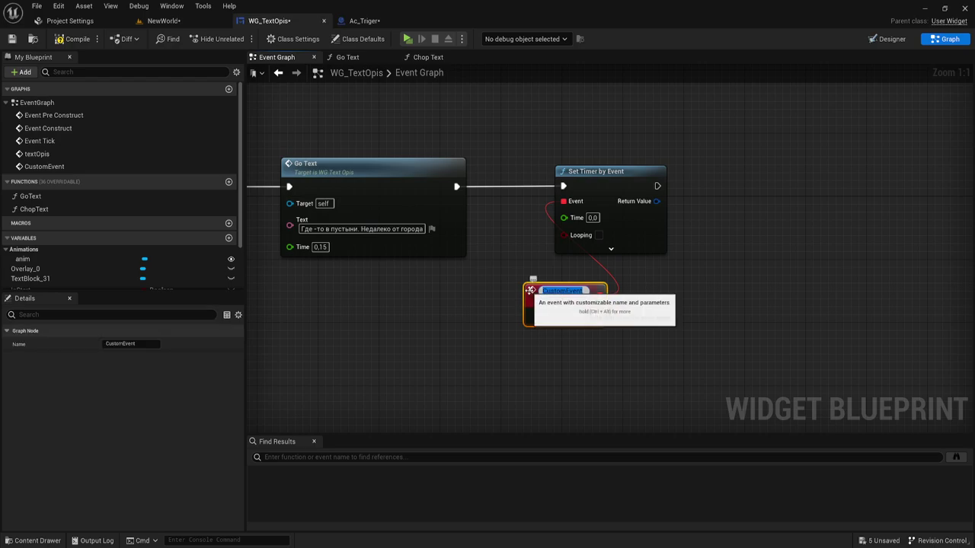
text(Stop)
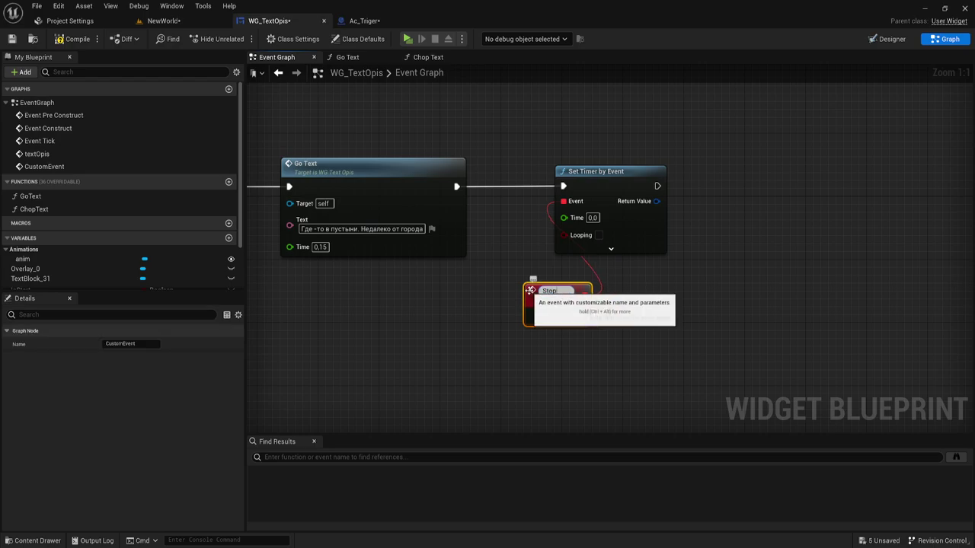
key(Return)
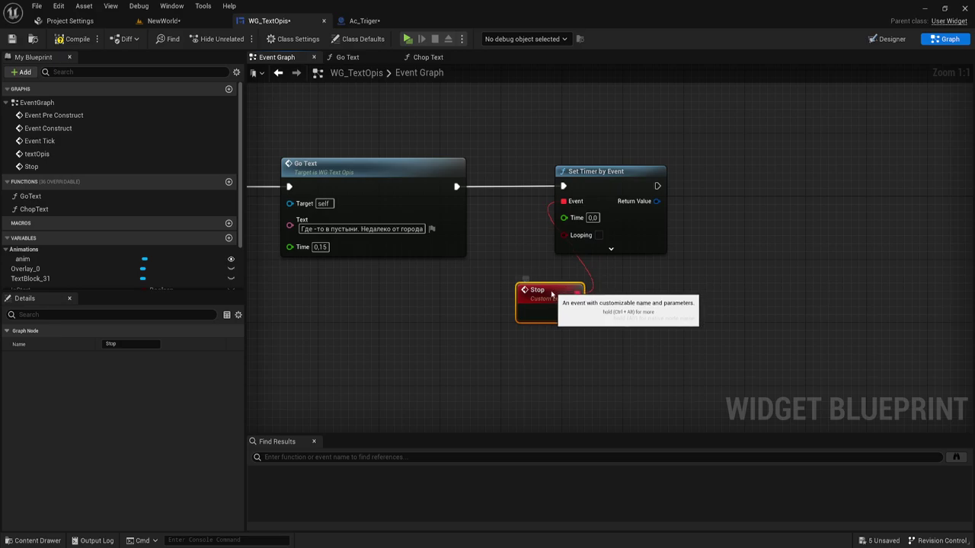
drag(563, 288, 511, 283)
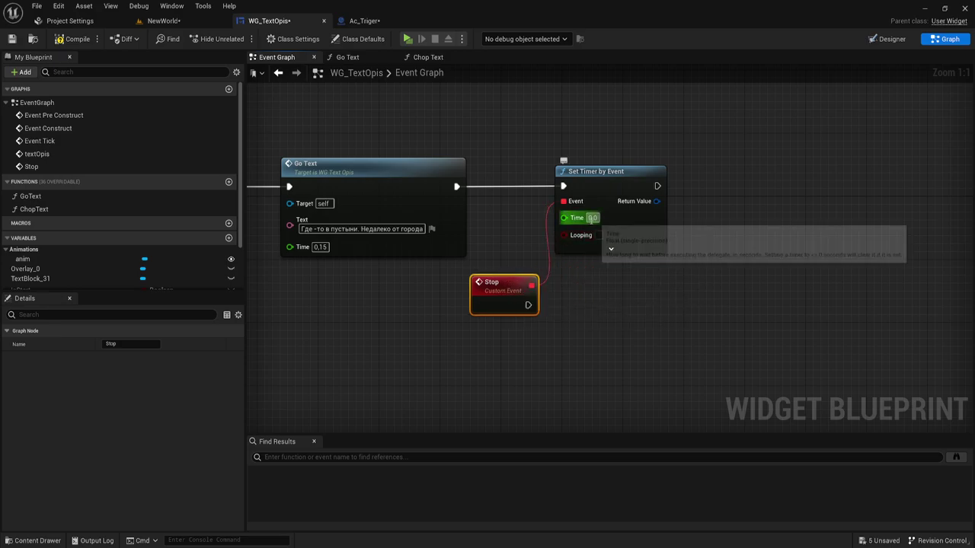
Step: Set the timer's Time to 9,0 and enable Looping
click(593, 217)
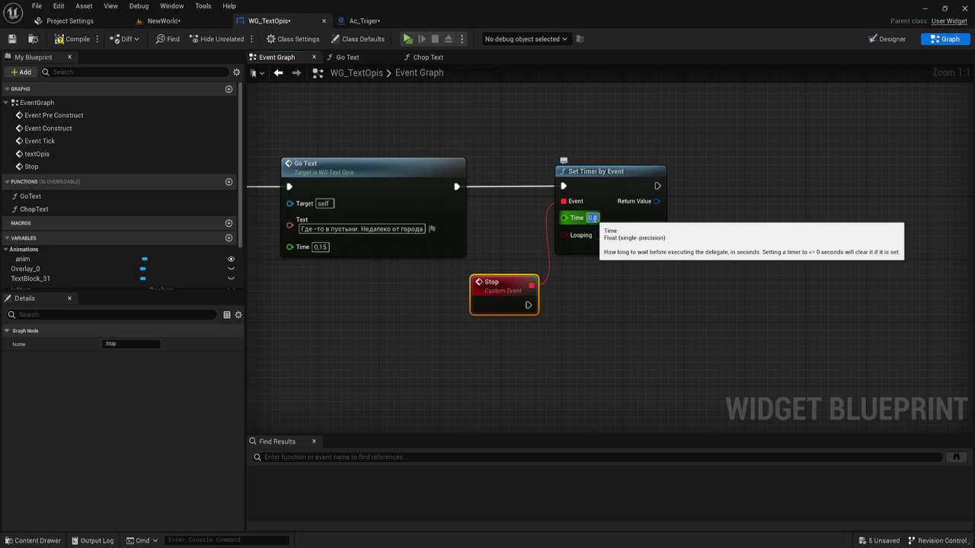
text(0,1)
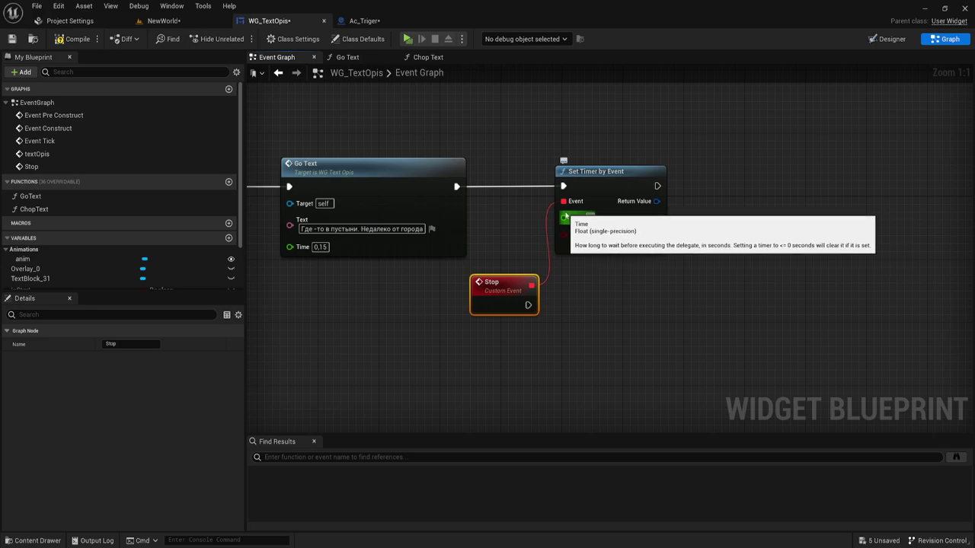
click(509, 285)
drag(509, 285, 492, 284)
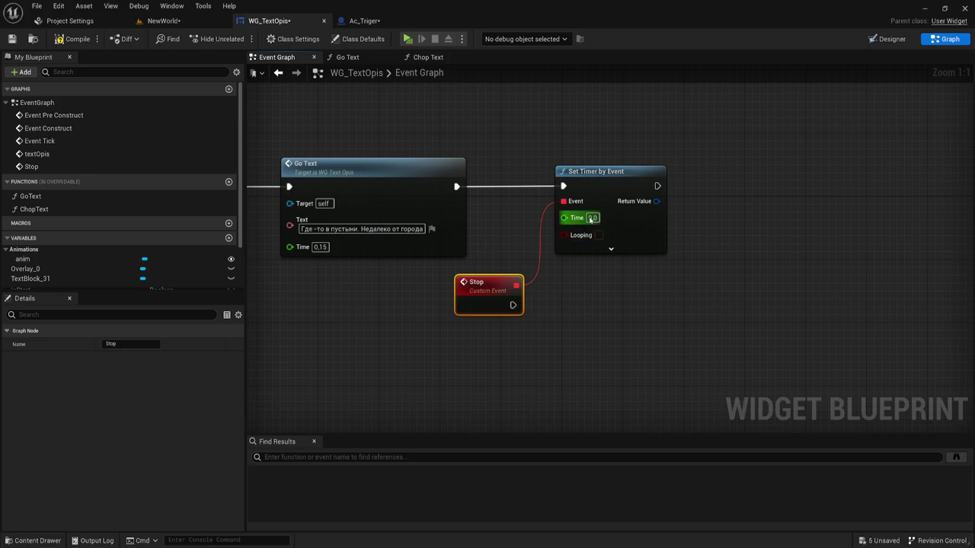
right_drag(577, 348, 534, 339)
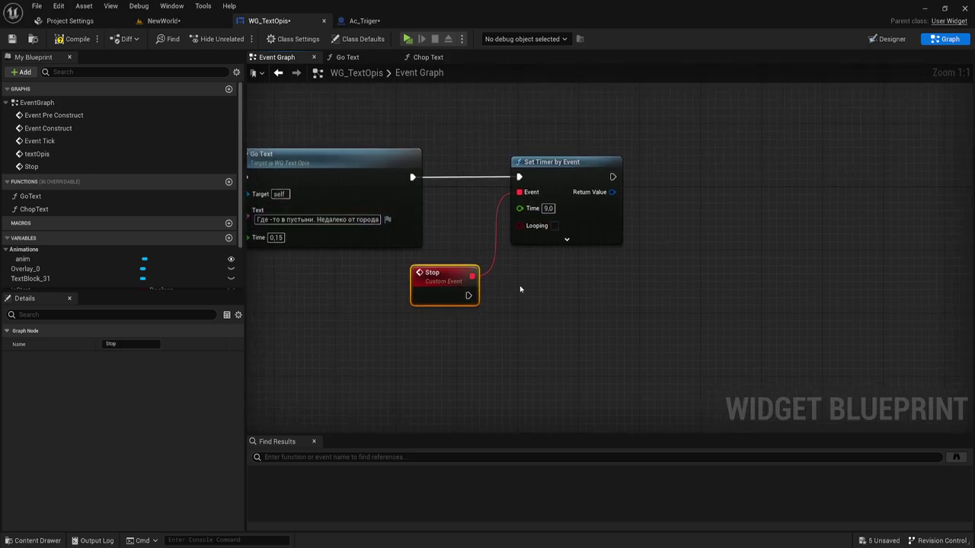
right_drag(554, 266, 616, 276)
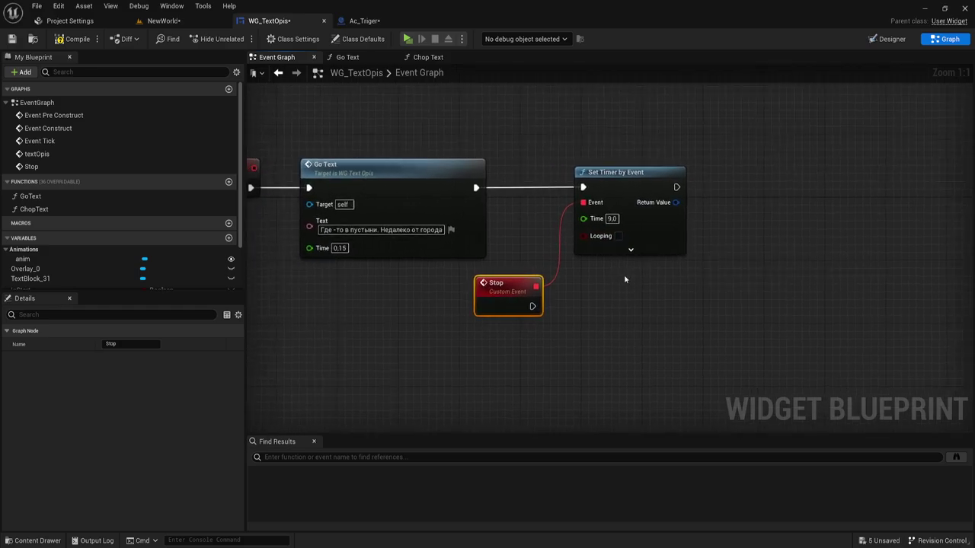
drag(583, 218, 534, 219)
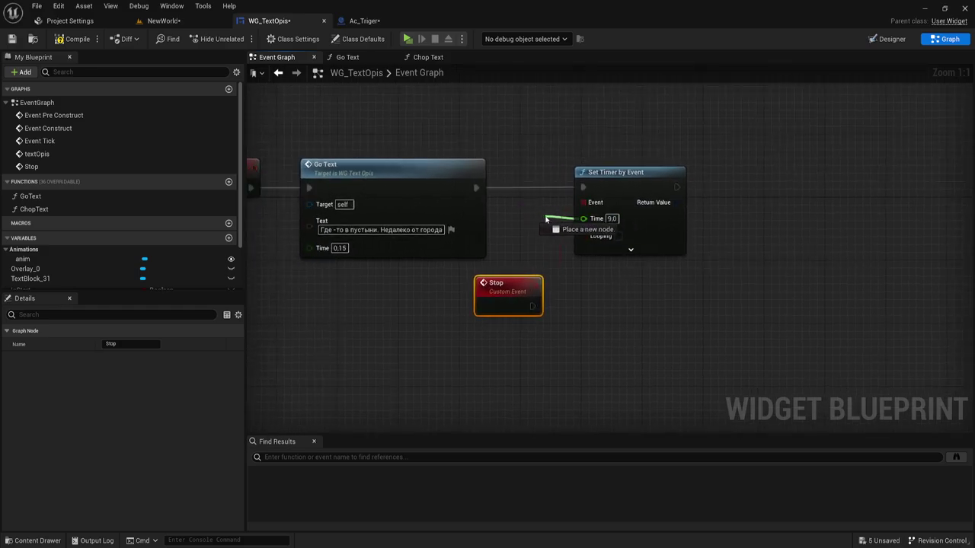
drag(535, 286, 582, 203)
right_drag(592, 298, 556, 277)
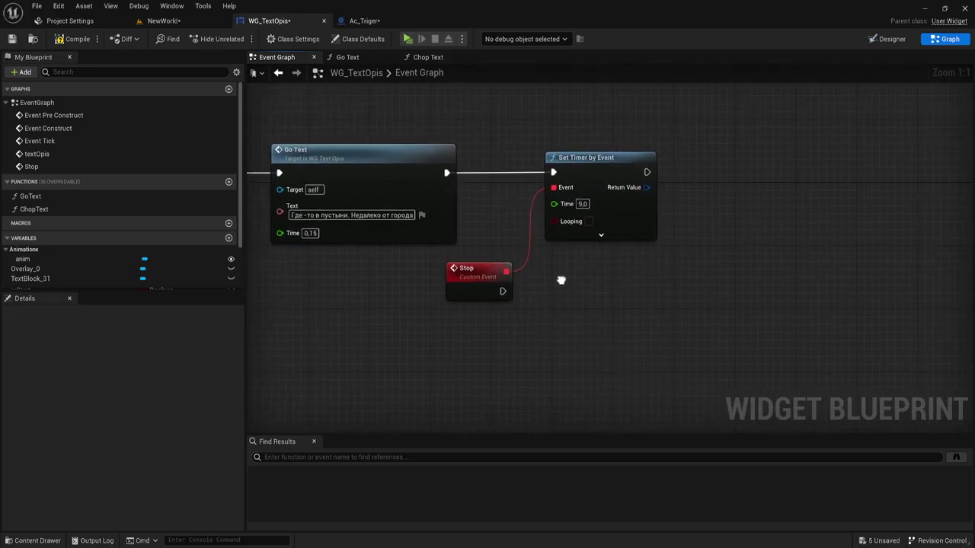
click(583, 216)
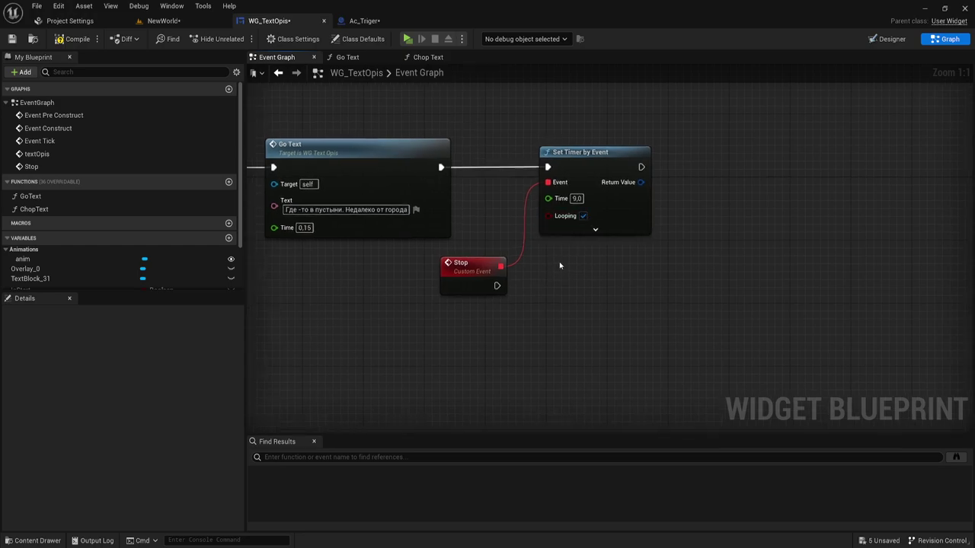
right_drag(526, 298, 518, 260)
click(475, 261)
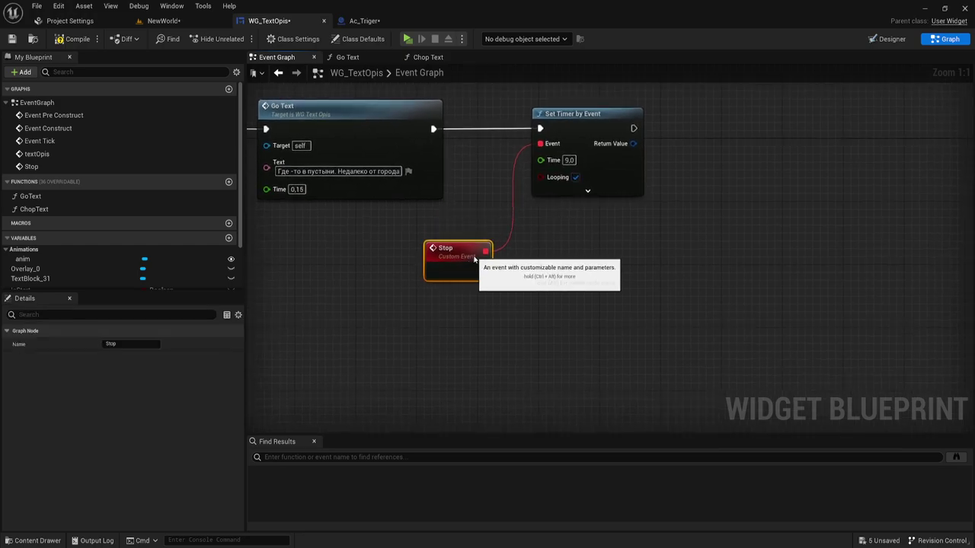
right_drag(601, 327, 575, 294)
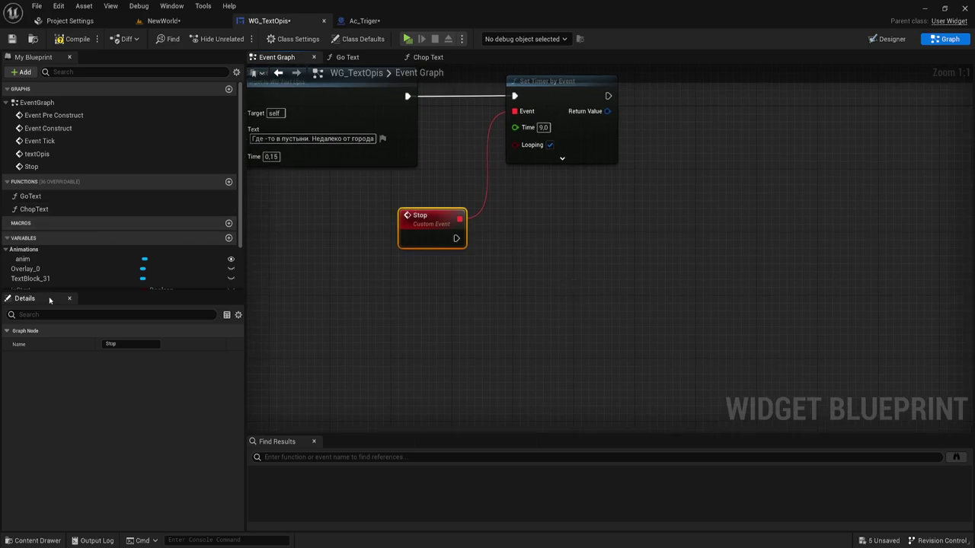
scroll(60, 224, down, 2)
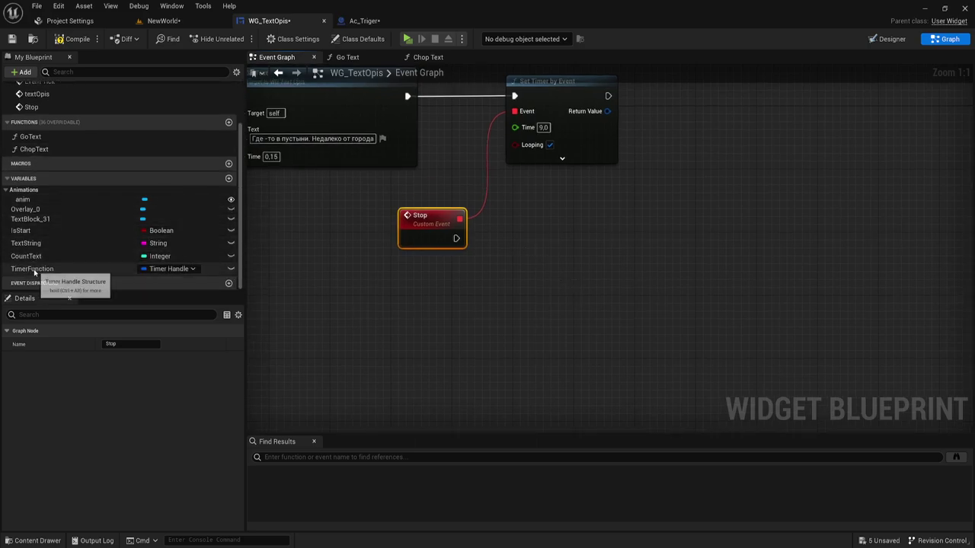
Step: Place a TimerFunction getter feeding an Is Timer Active by Handle check
mouse_move(32, 269)
ctrl+mouse_down()
mouse_move(415, 272)
mouse_move(509, 248)
ctrl+mouse_up()
text(is)
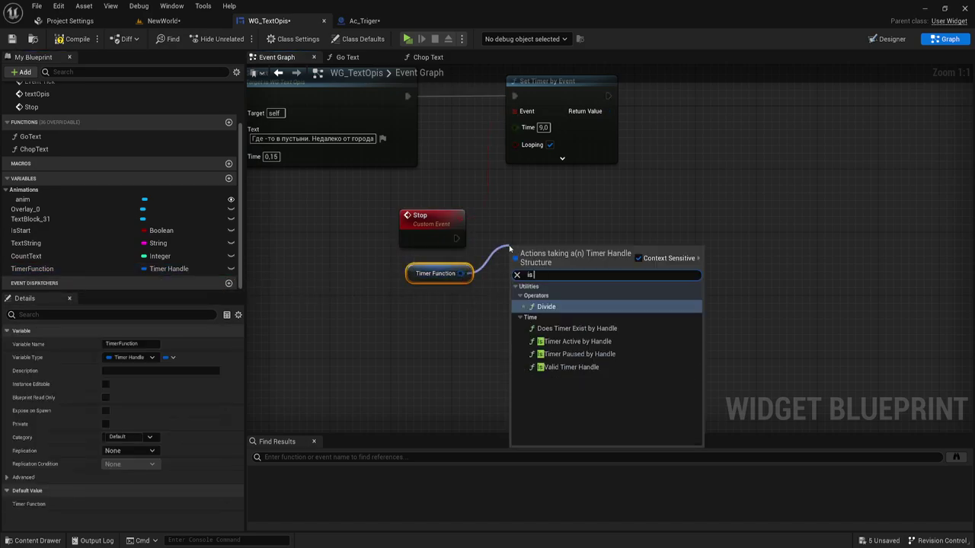
text( a)
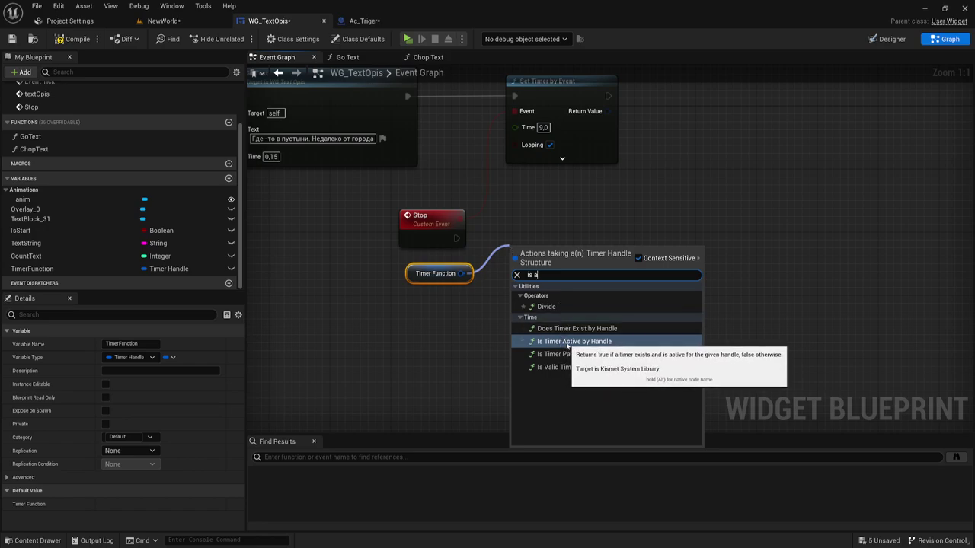
click(567, 341)
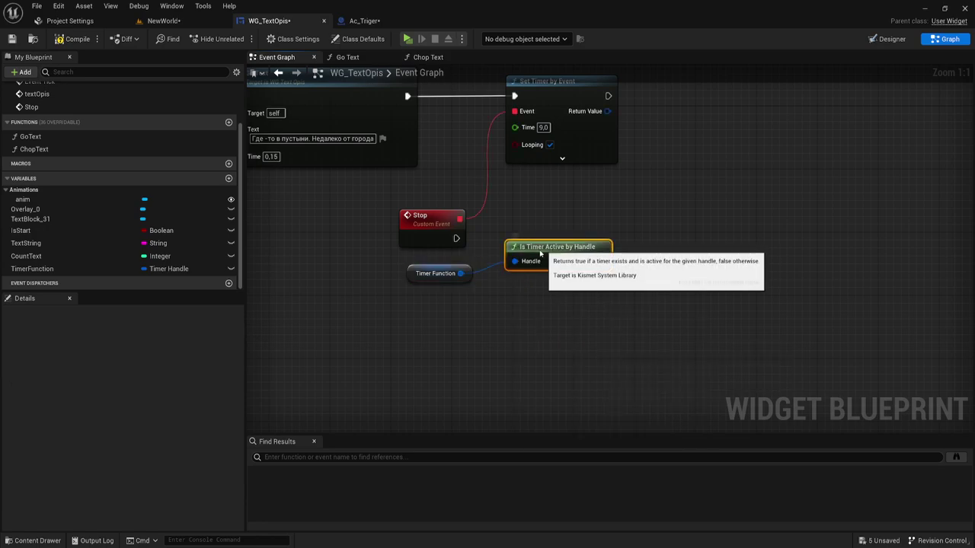
drag(541, 242, 510, 249)
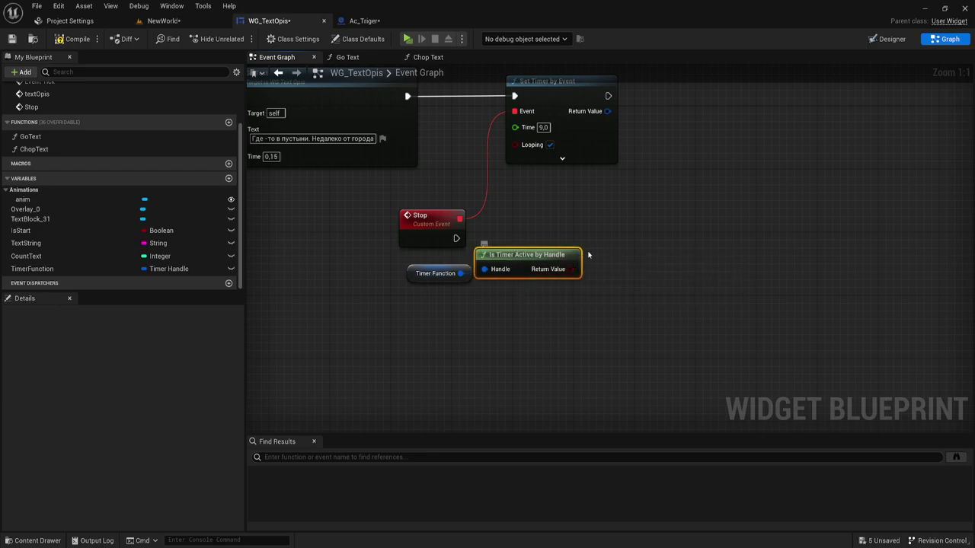
Step: Branch the Stop event on the timer-active result, calling Remove from Parent on False
click(590, 223)
drag(594, 239, 456, 238)
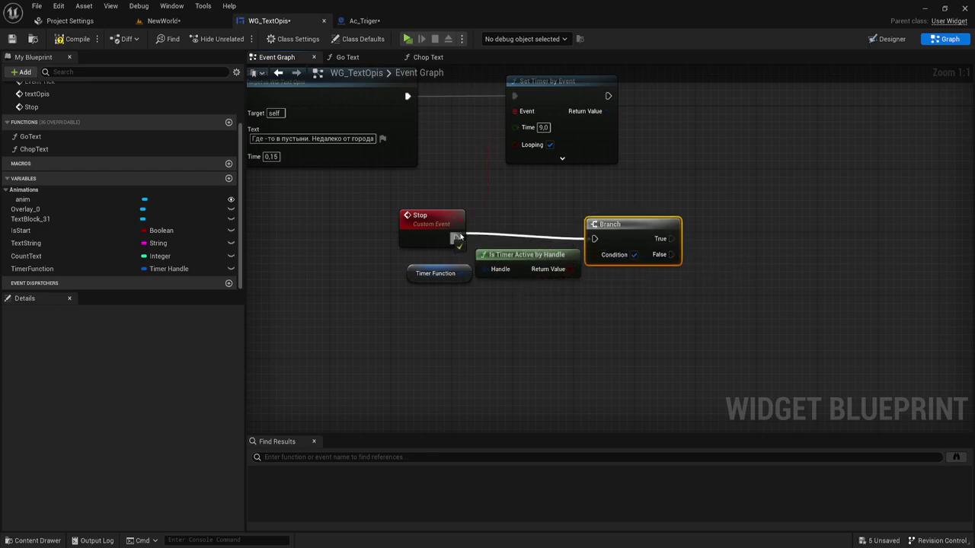
drag(586, 258, 572, 269)
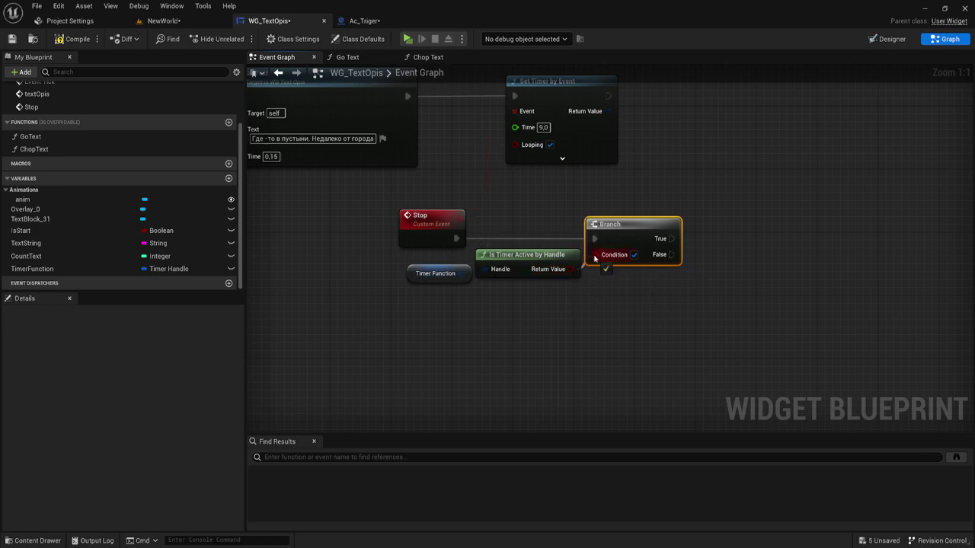
right_drag(651, 285, 554, 267)
drag(568, 239, 601, 243)
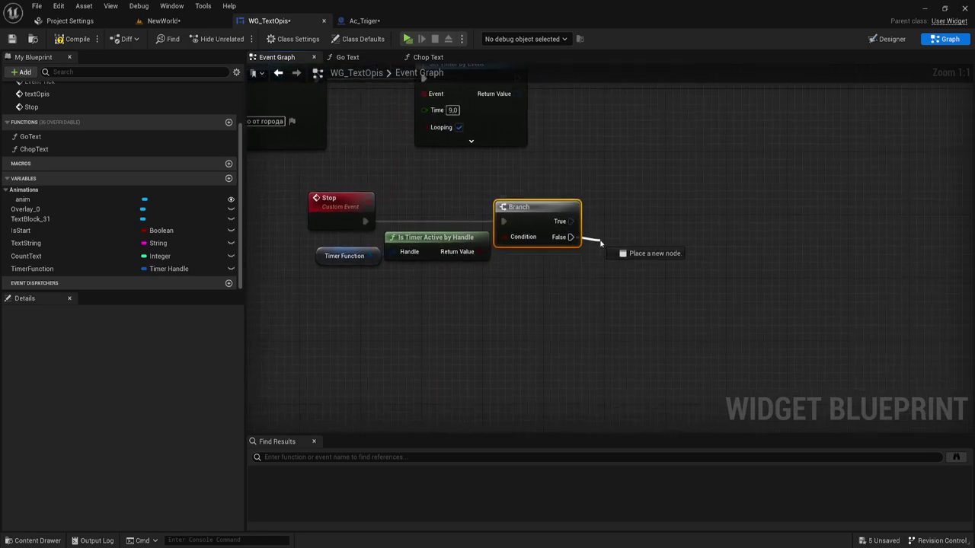
text(rem)
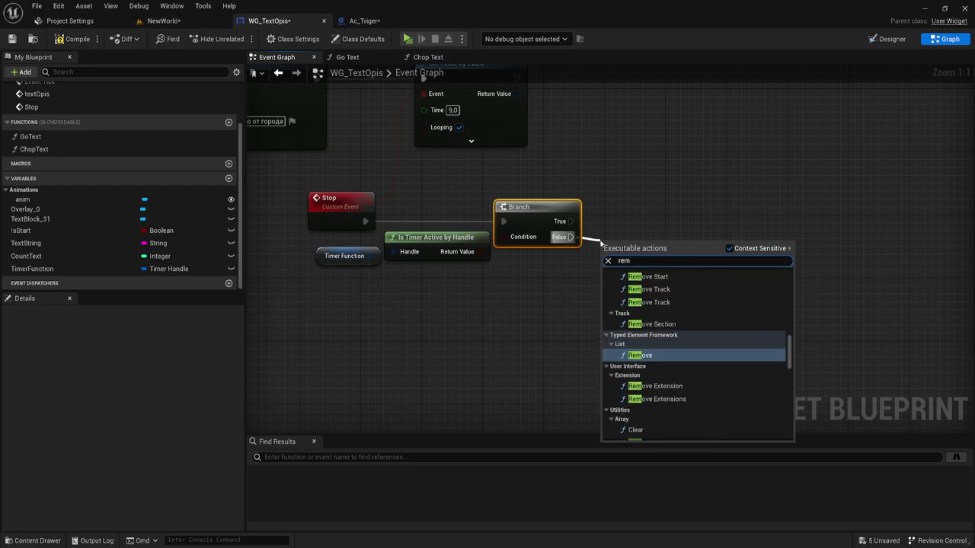
text(o)
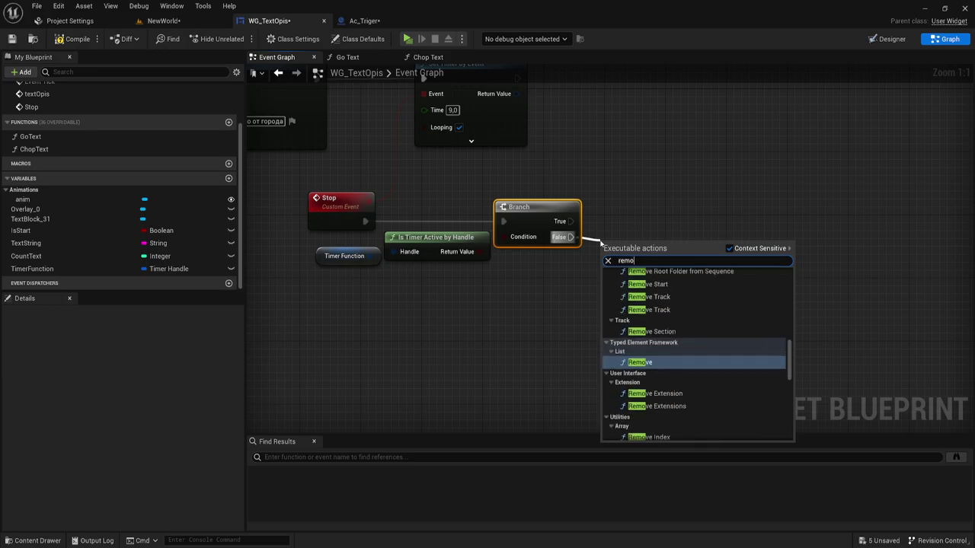
text(ve)
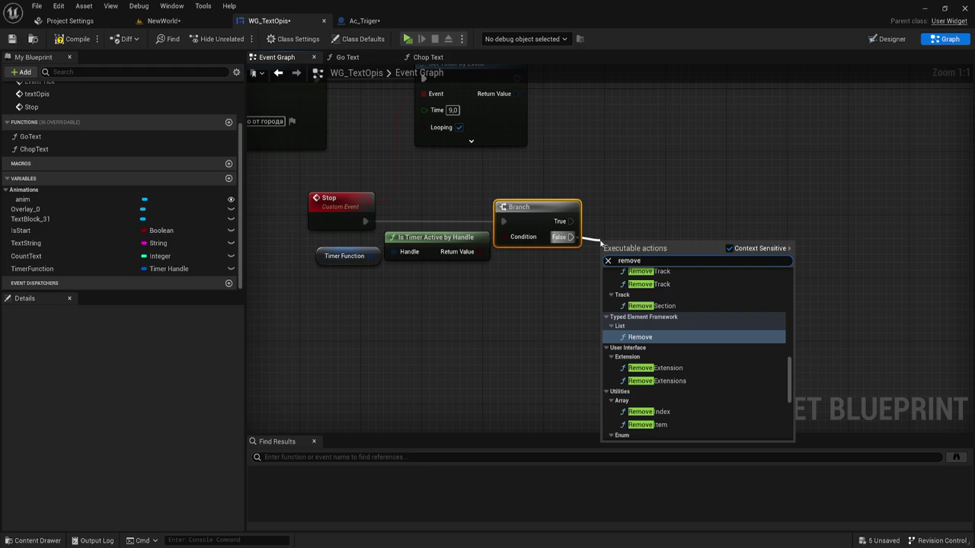
text( fro)
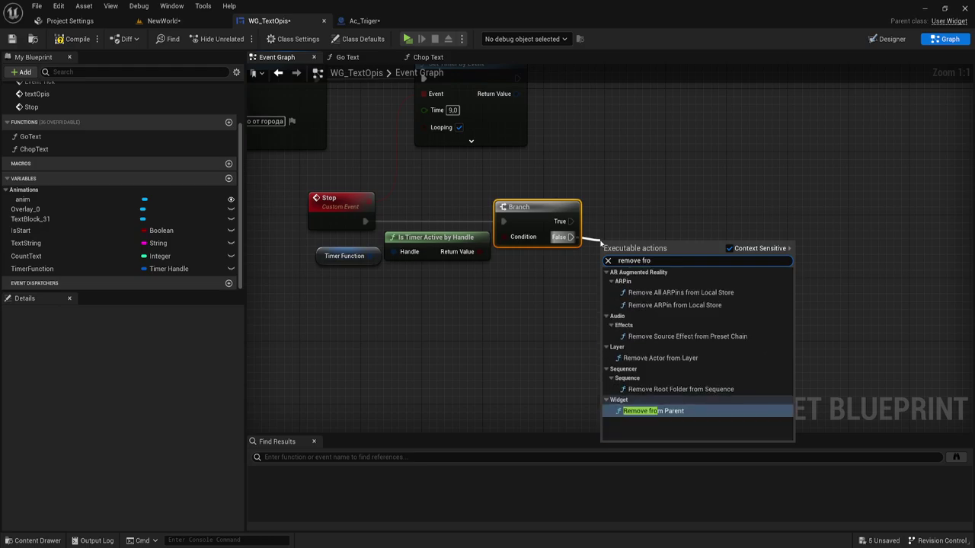
click(666, 414)
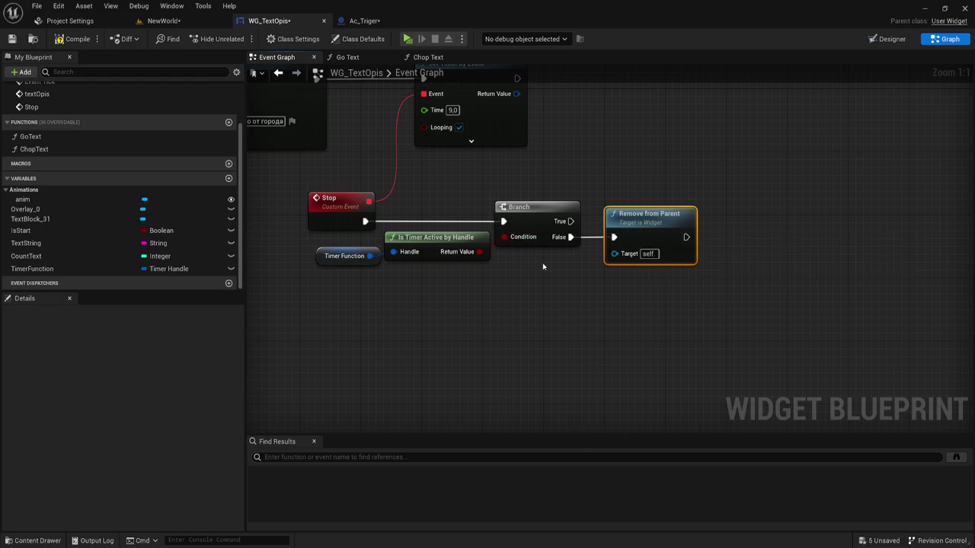
right_drag(543, 266, 629, 317)
right_drag(353, 226, 393, 224)
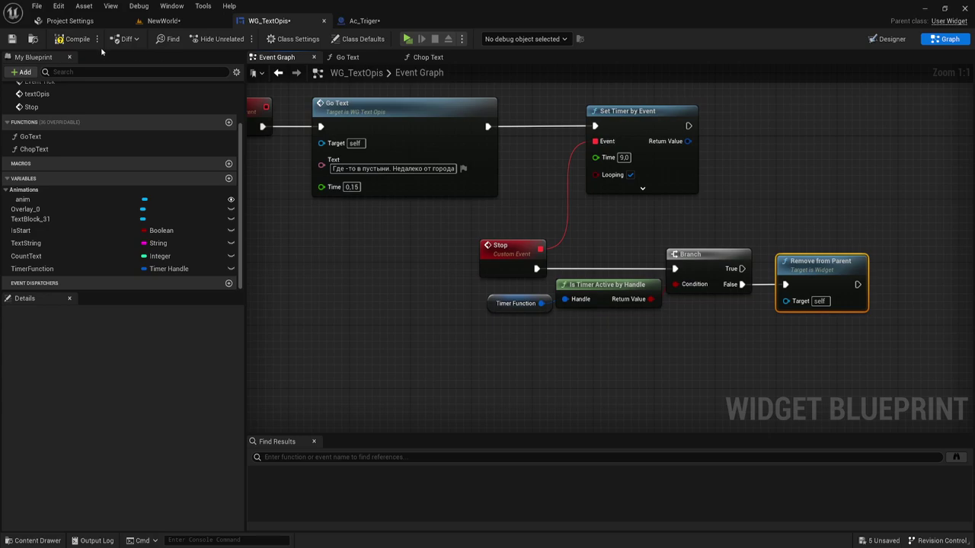
Step: Compile WG_TextOpis, save all, compile Ac_Triger and test-play the level
click(70, 39)
click(191, 20)
click(11, 38)
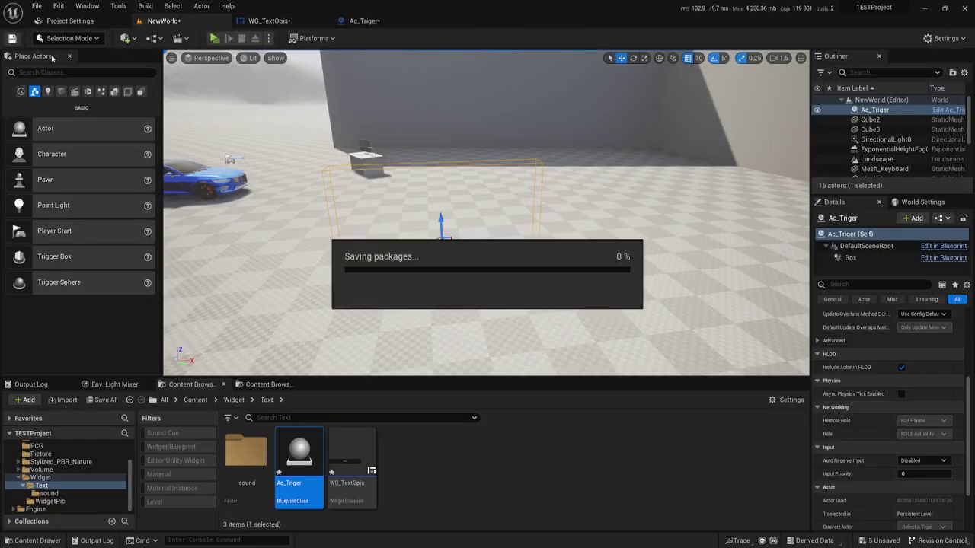
click(364, 20)
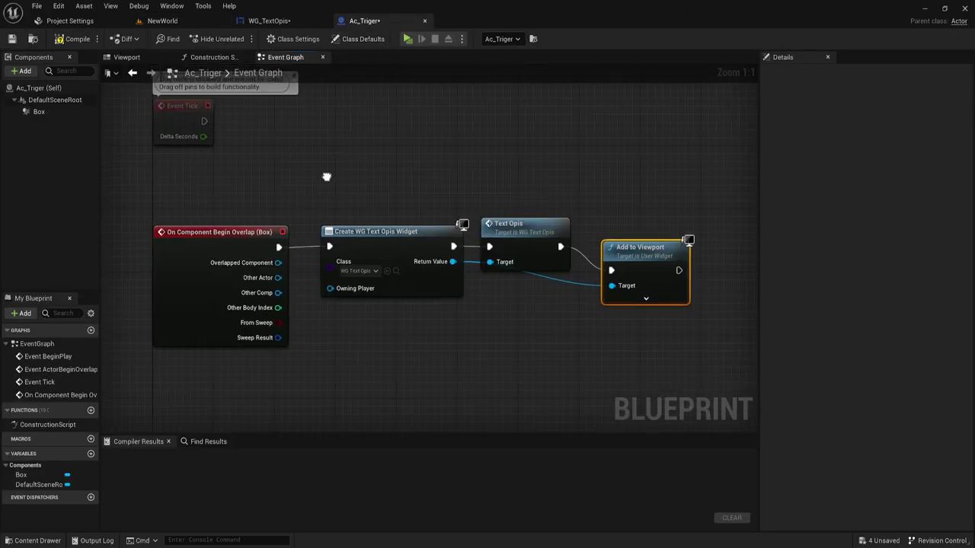
click(69, 39)
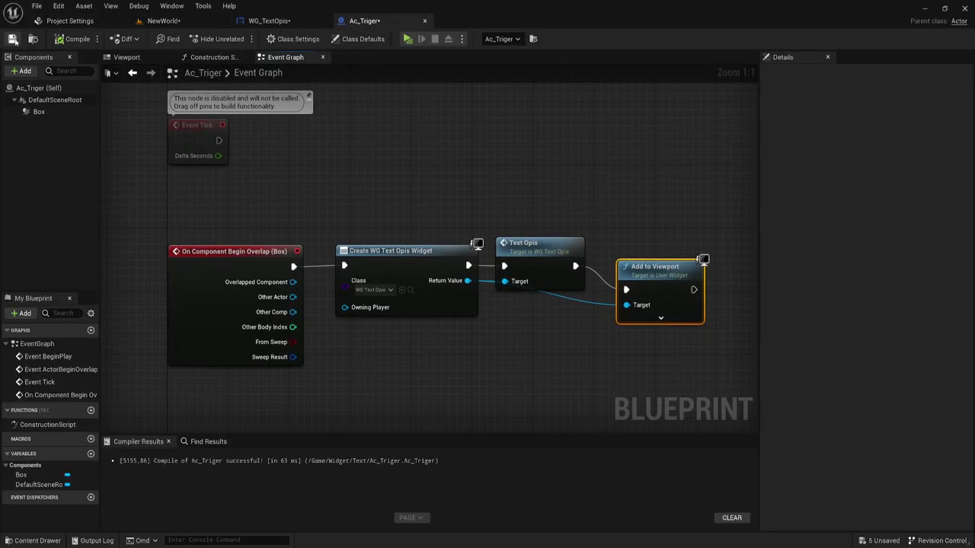
click(183, 21)
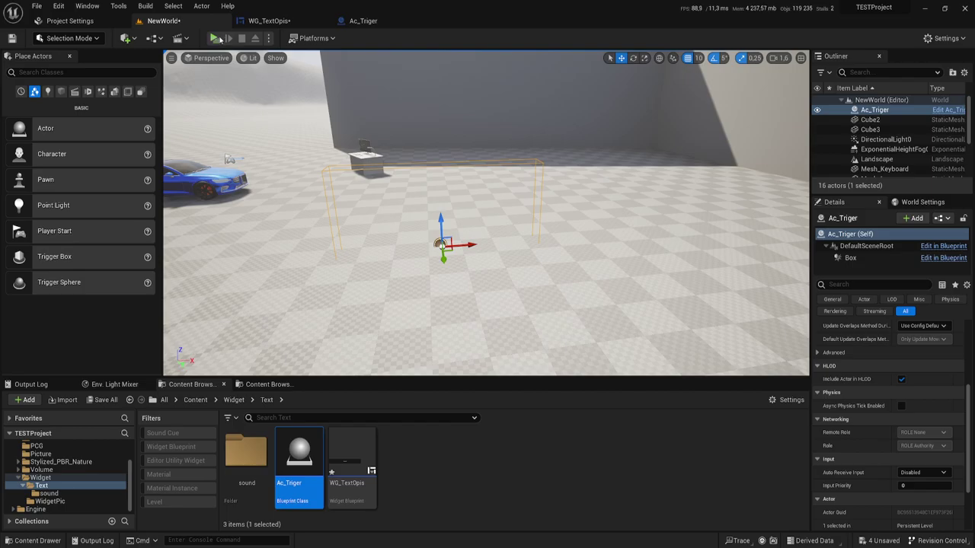
click(218, 38)
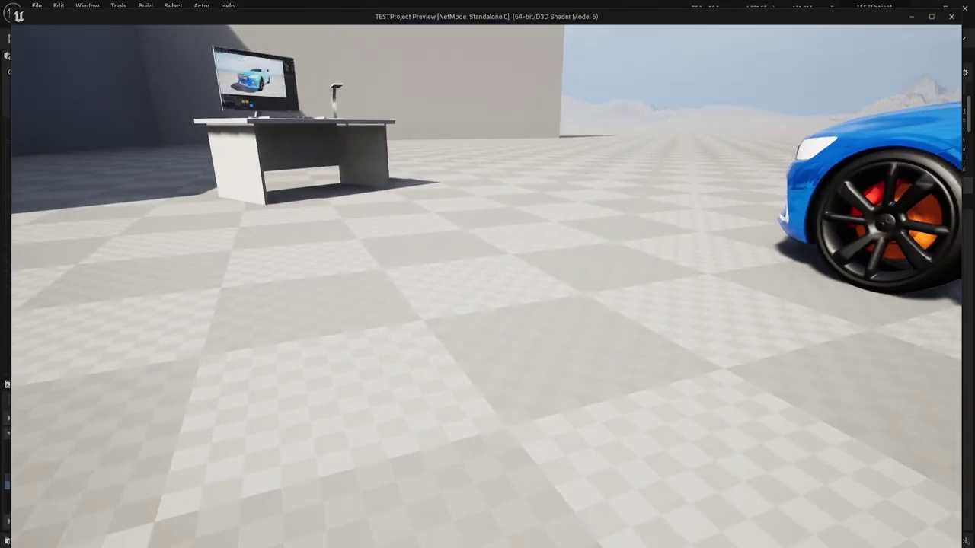
key(Escape)
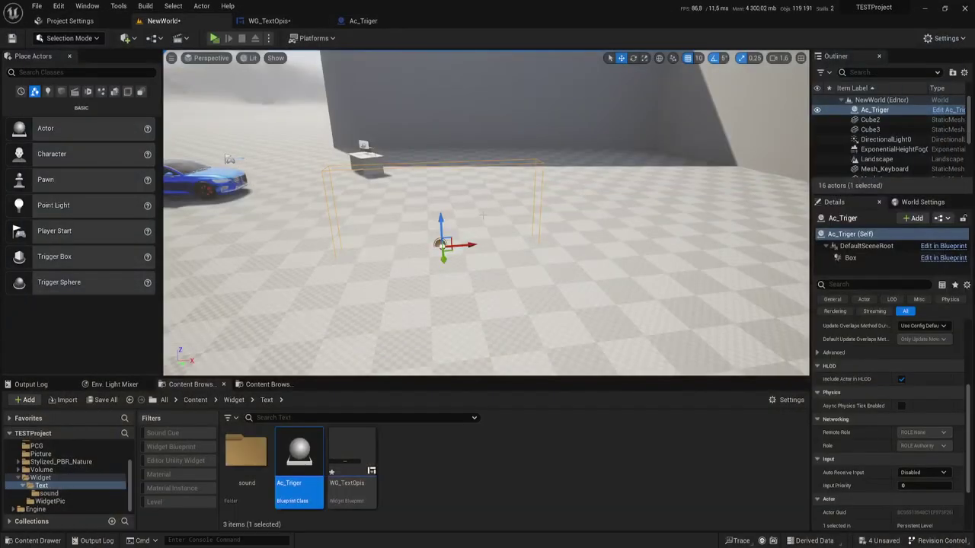
Step: Toggle Hidden in Game on the trigger's Box component and recompile Ac_Triger
click(366, 23)
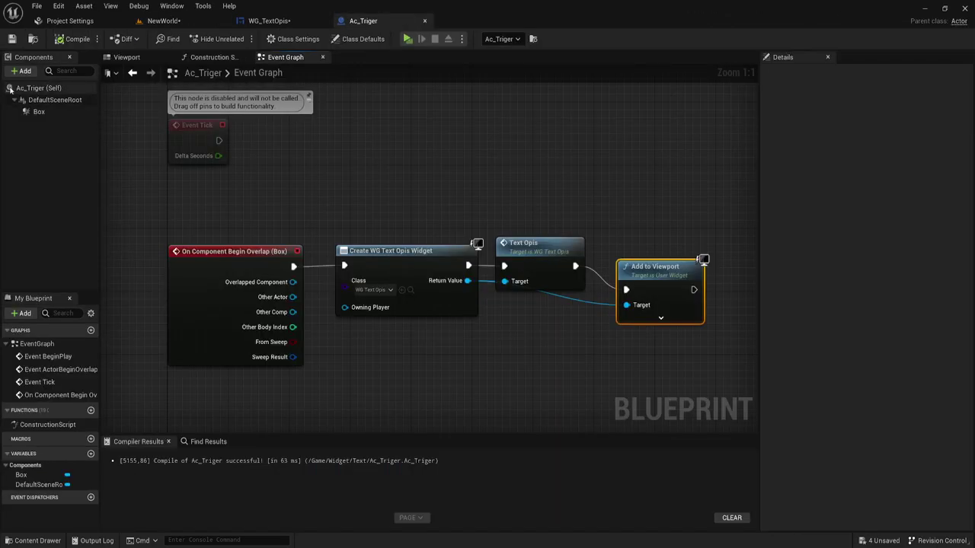
click(38, 111)
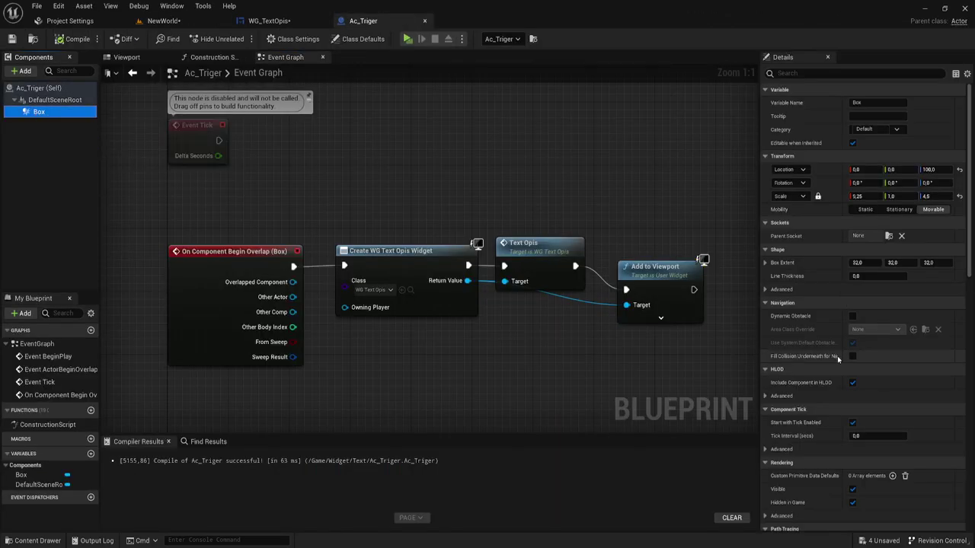
scroll(838, 358, down, 1)
scroll(857, 381, down, 2)
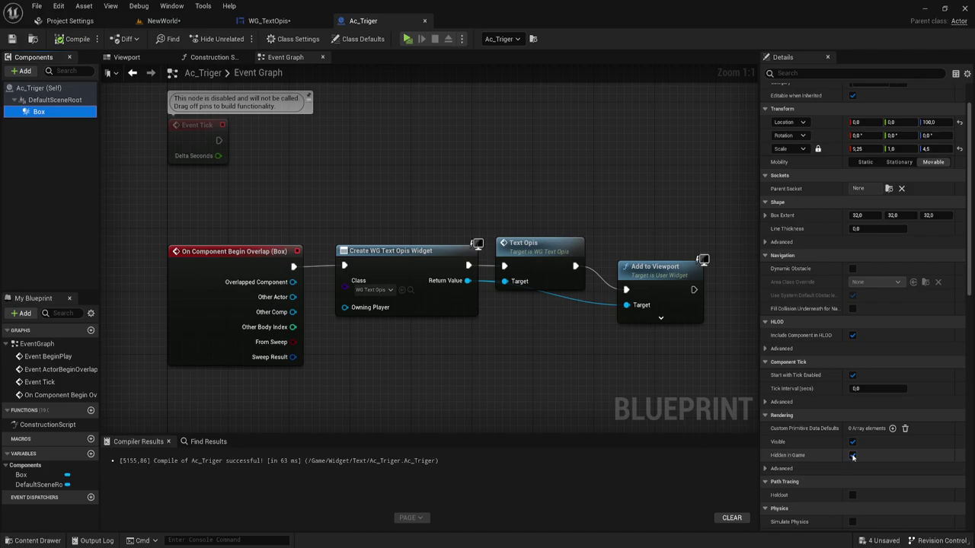
click(853, 456)
click(59, 39)
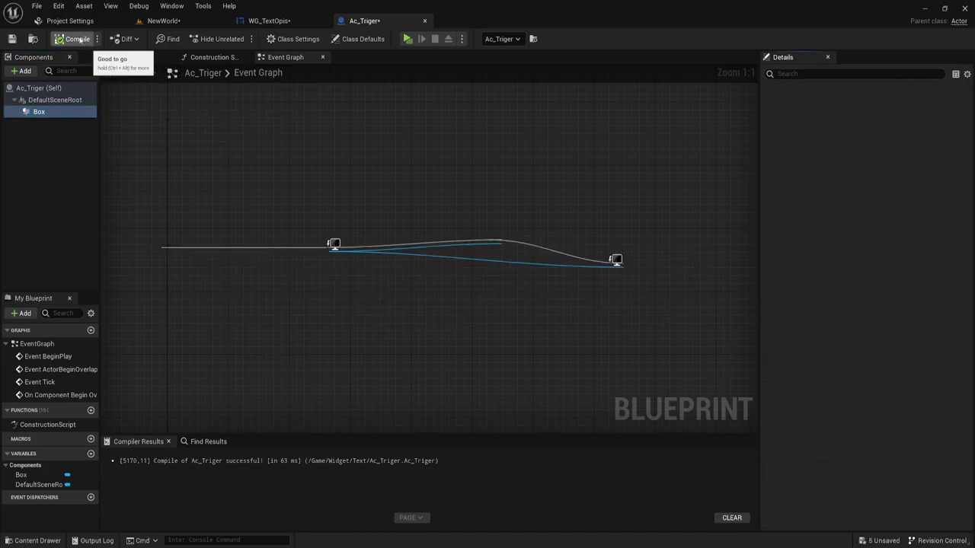
click(163, 20)
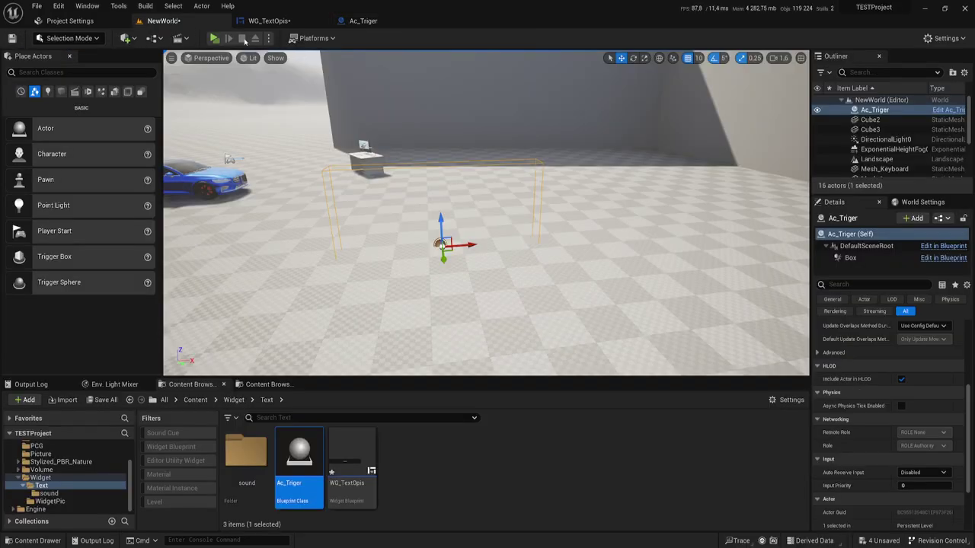
click(215, 38)
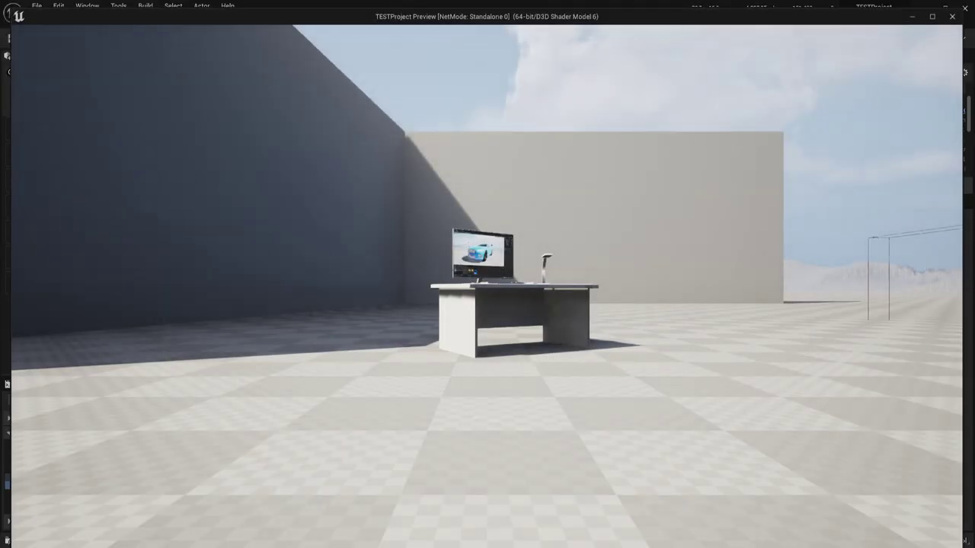
key(s)
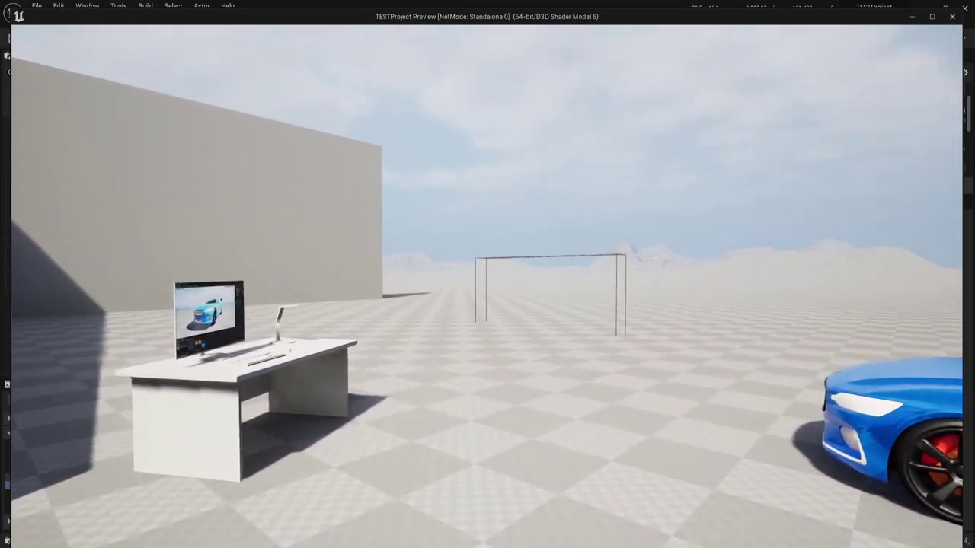
key(w)
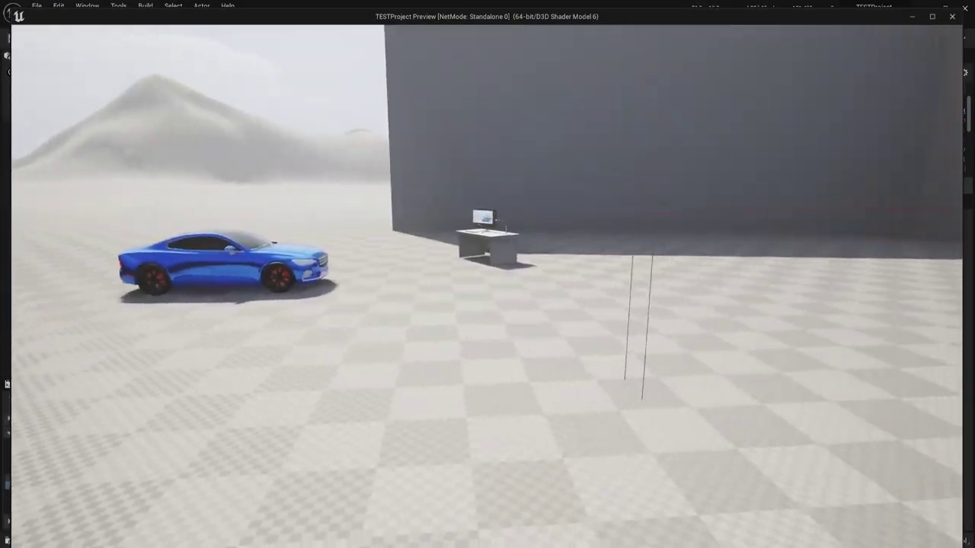
key(w)
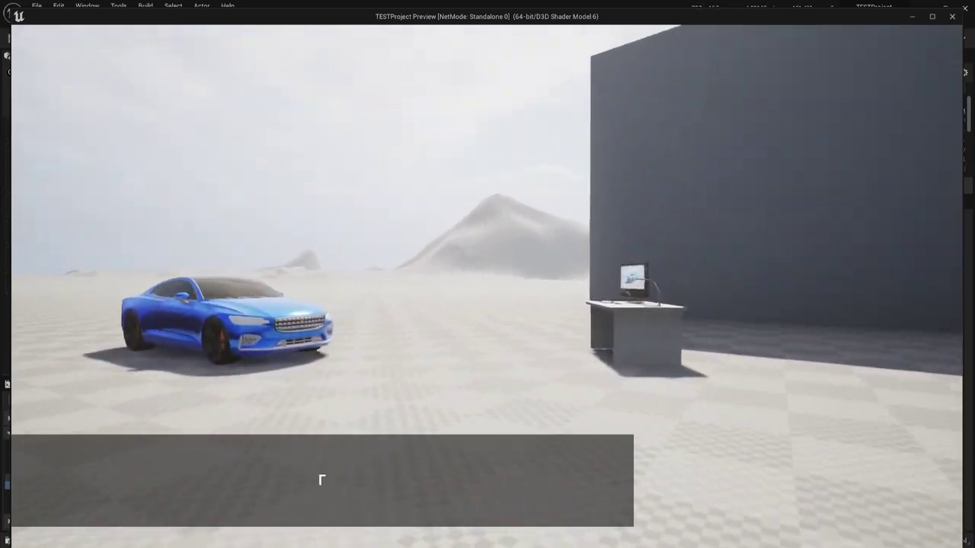
key(w)
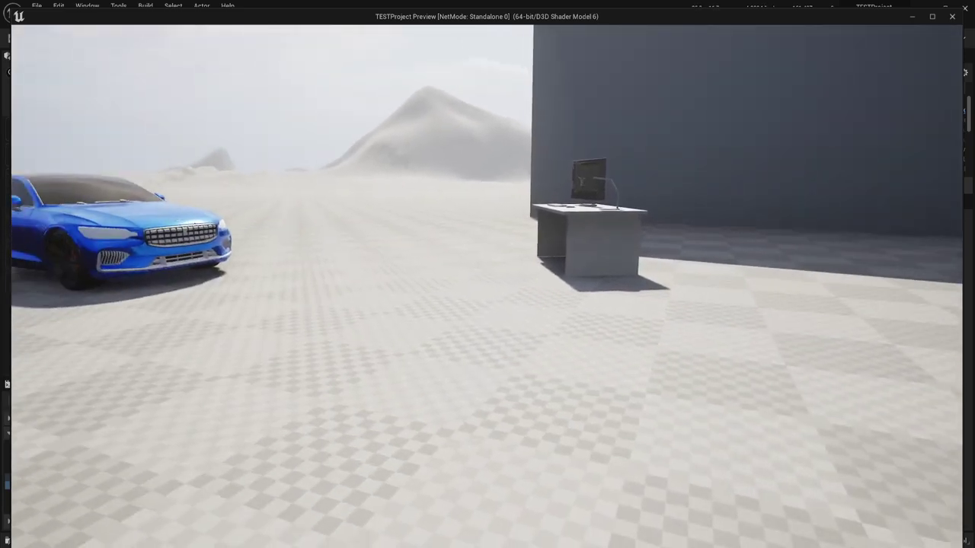
key(Escape)
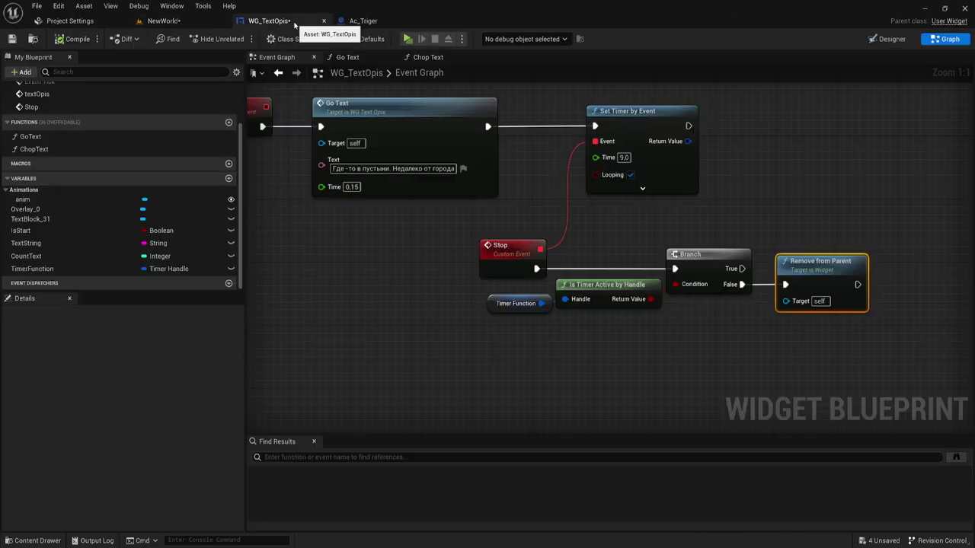
Step: In WG_TextOpis's Chop Text function, set Play Animation's Play Mode to Reverse and test-play
click(268, 21)
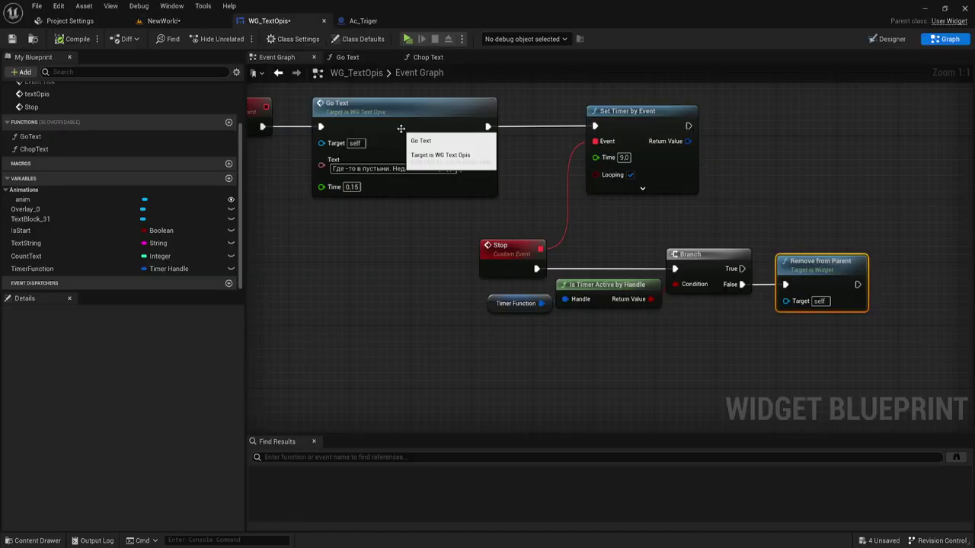
right_drag(560, 151, 572, 207)
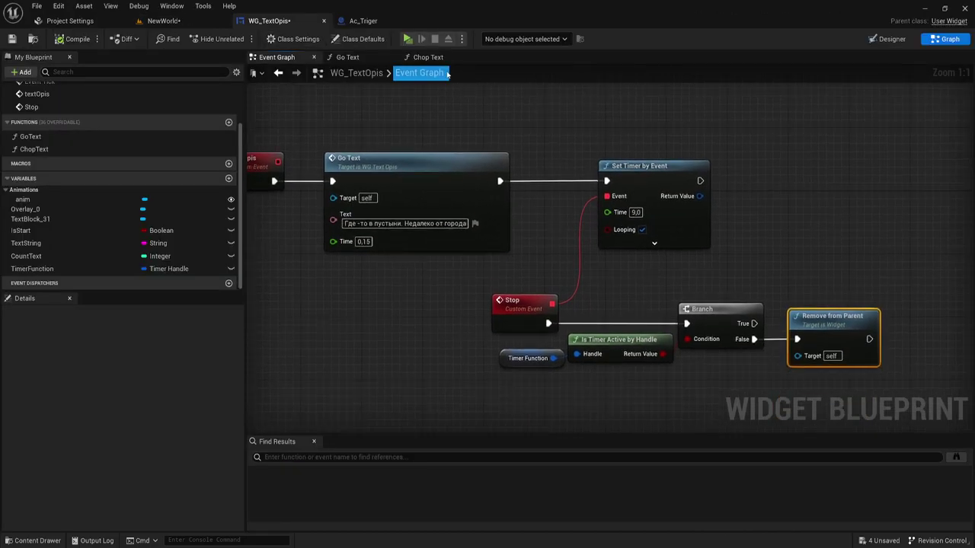
click(428, 57)
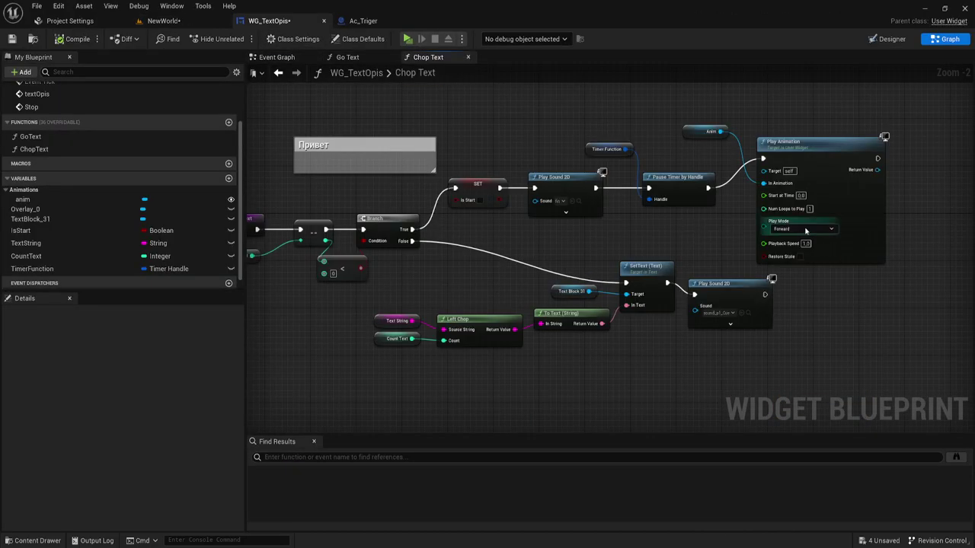
click(788, 242)
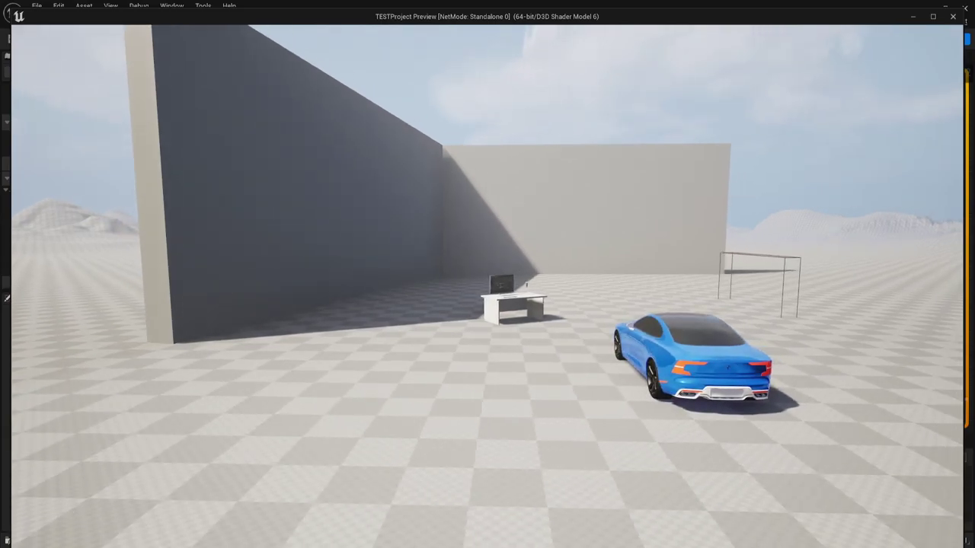
key(Escape)
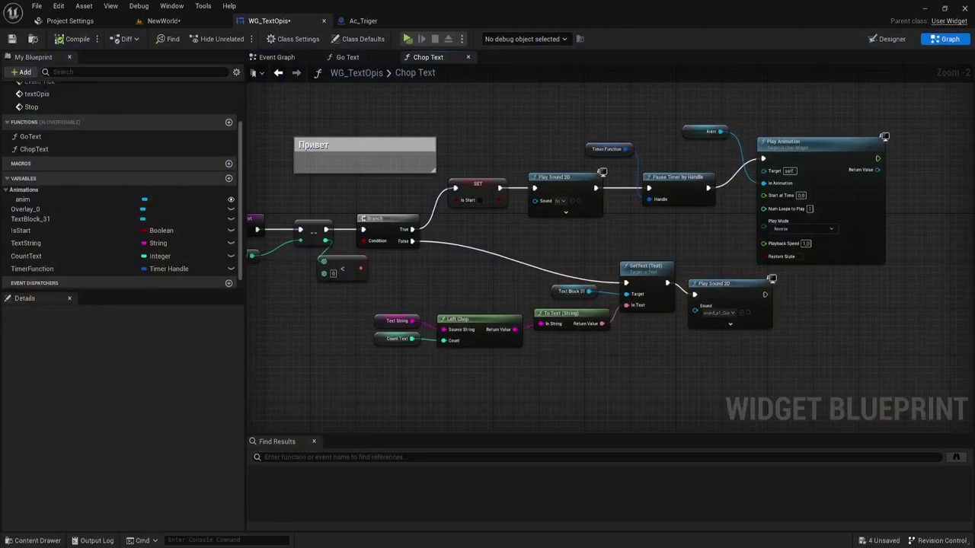